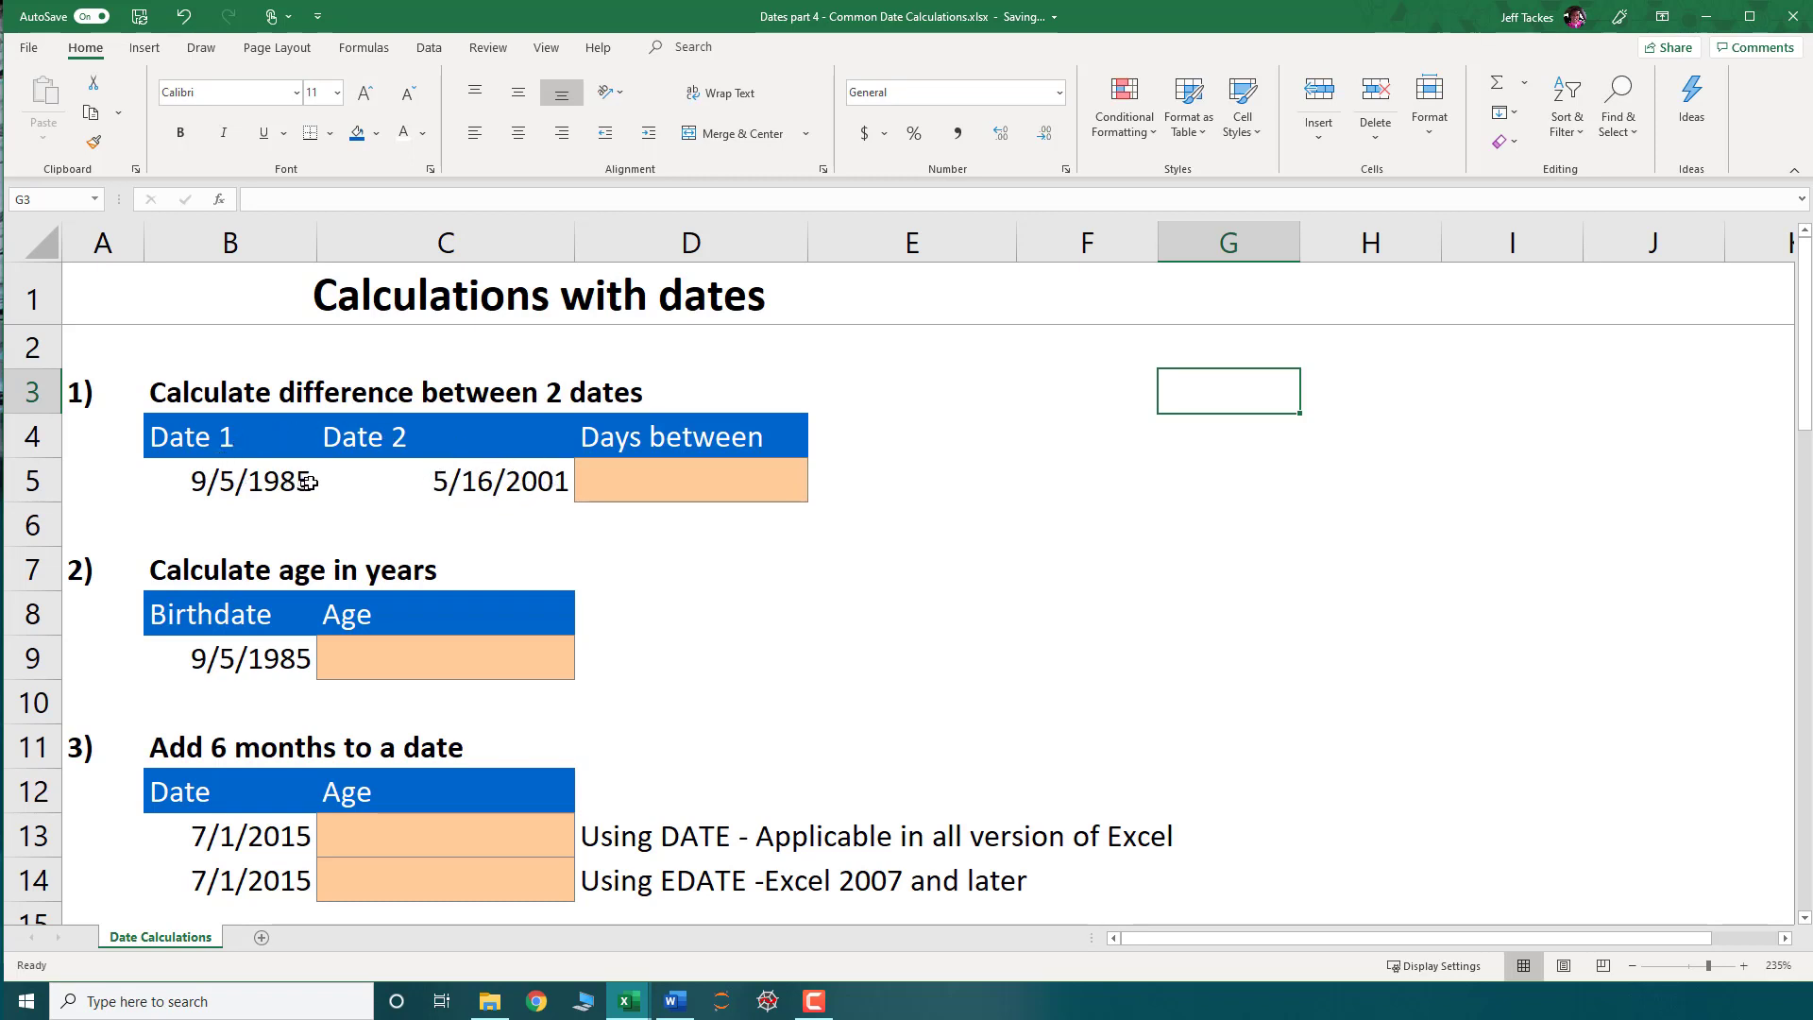
- Enter =C5-B5 in the Days between cell D5, giving 5,732 days
left_click(656, 490)
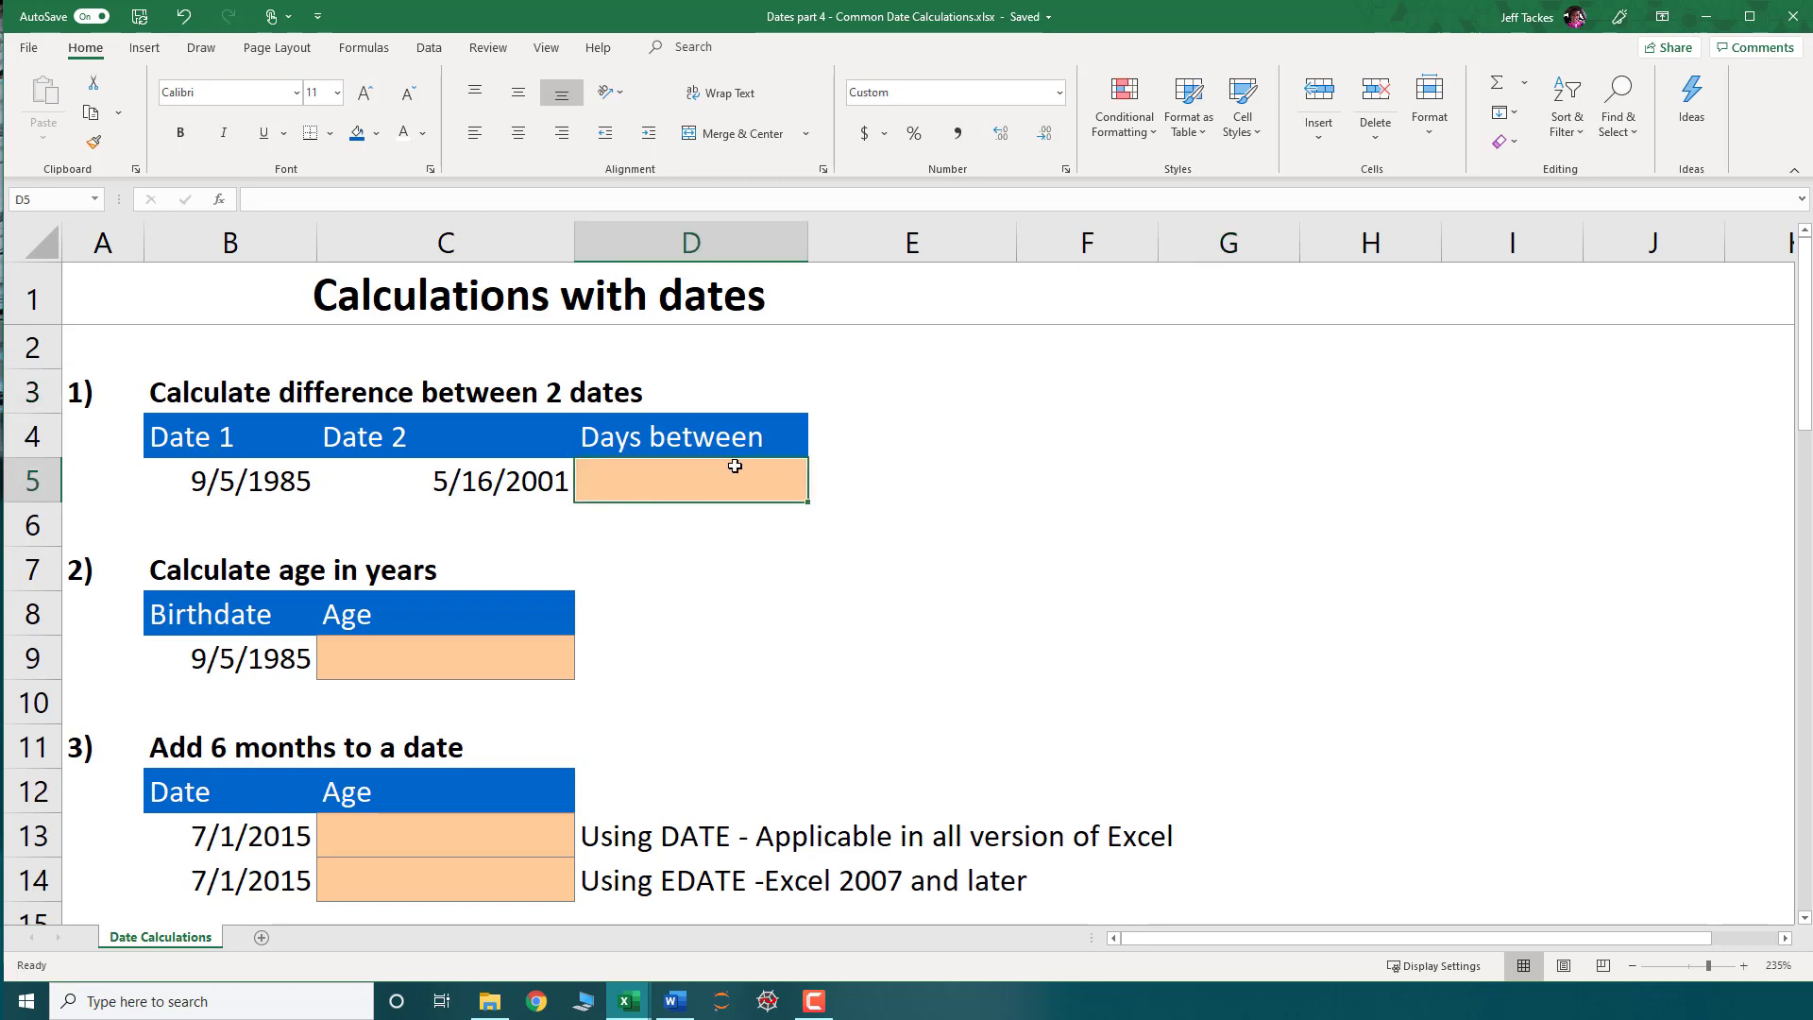
type("=")
key("Left")
type("-")
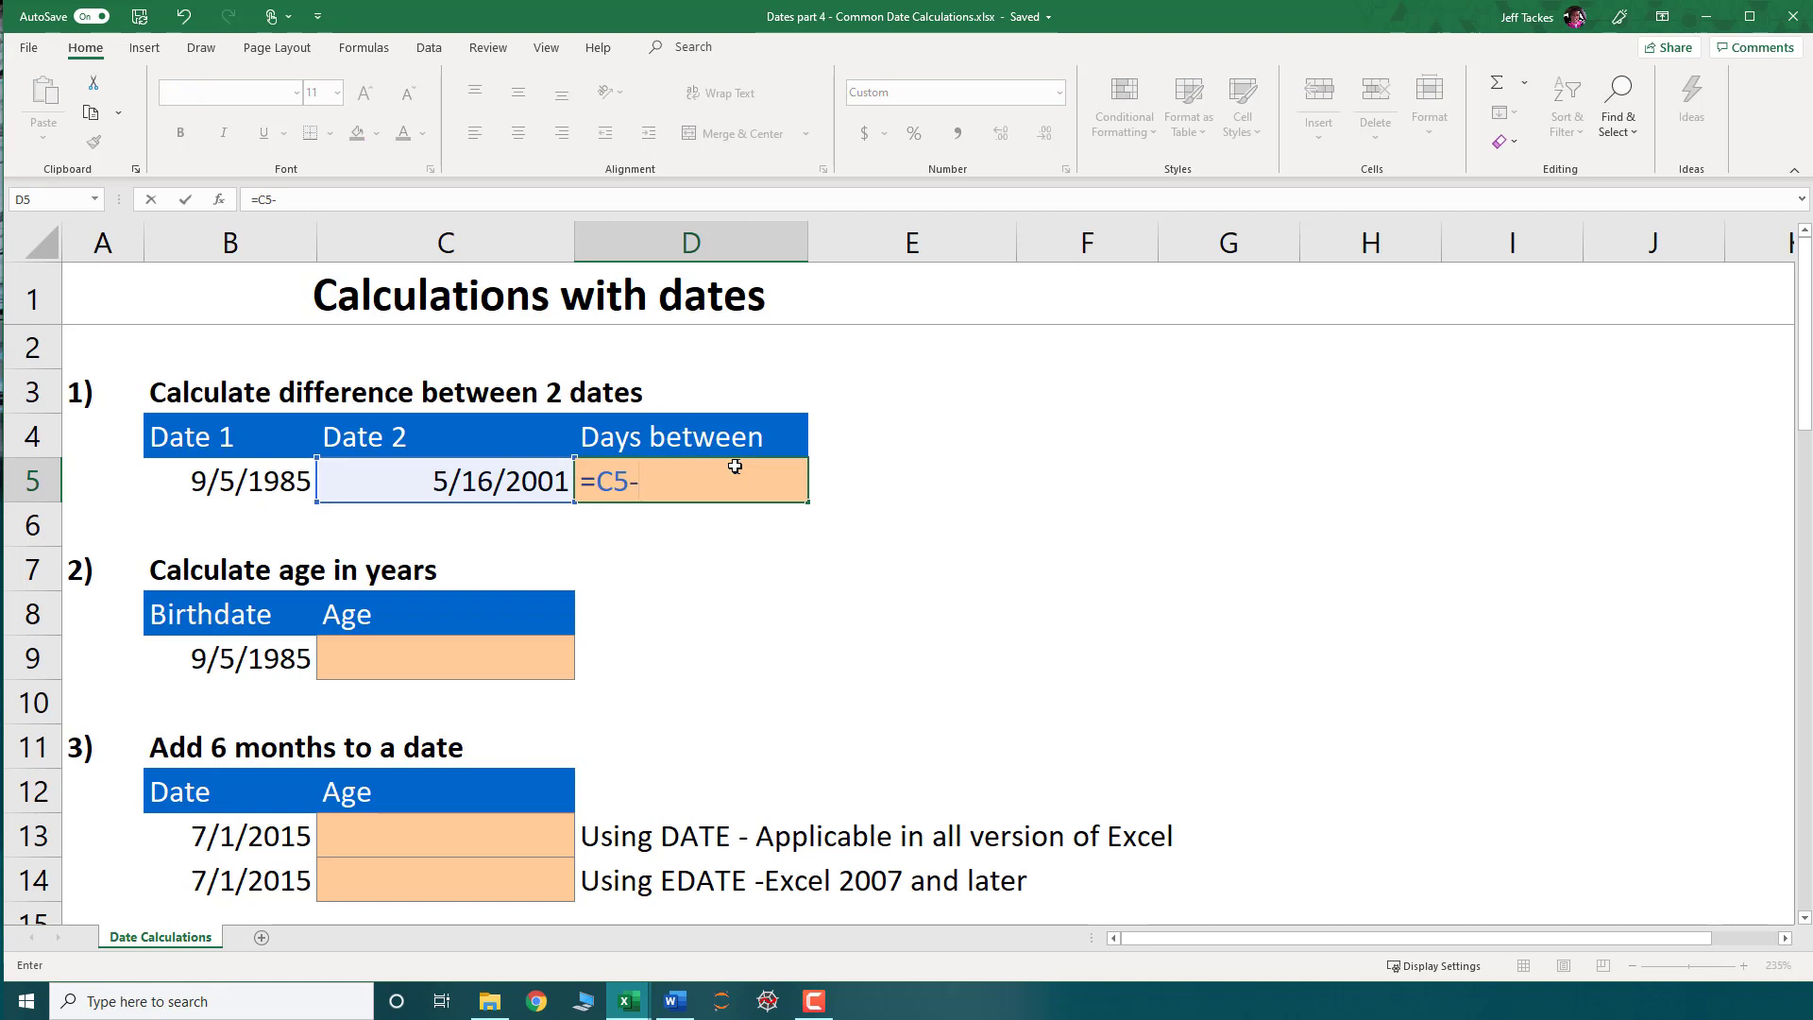
key("Left")
key("Left")
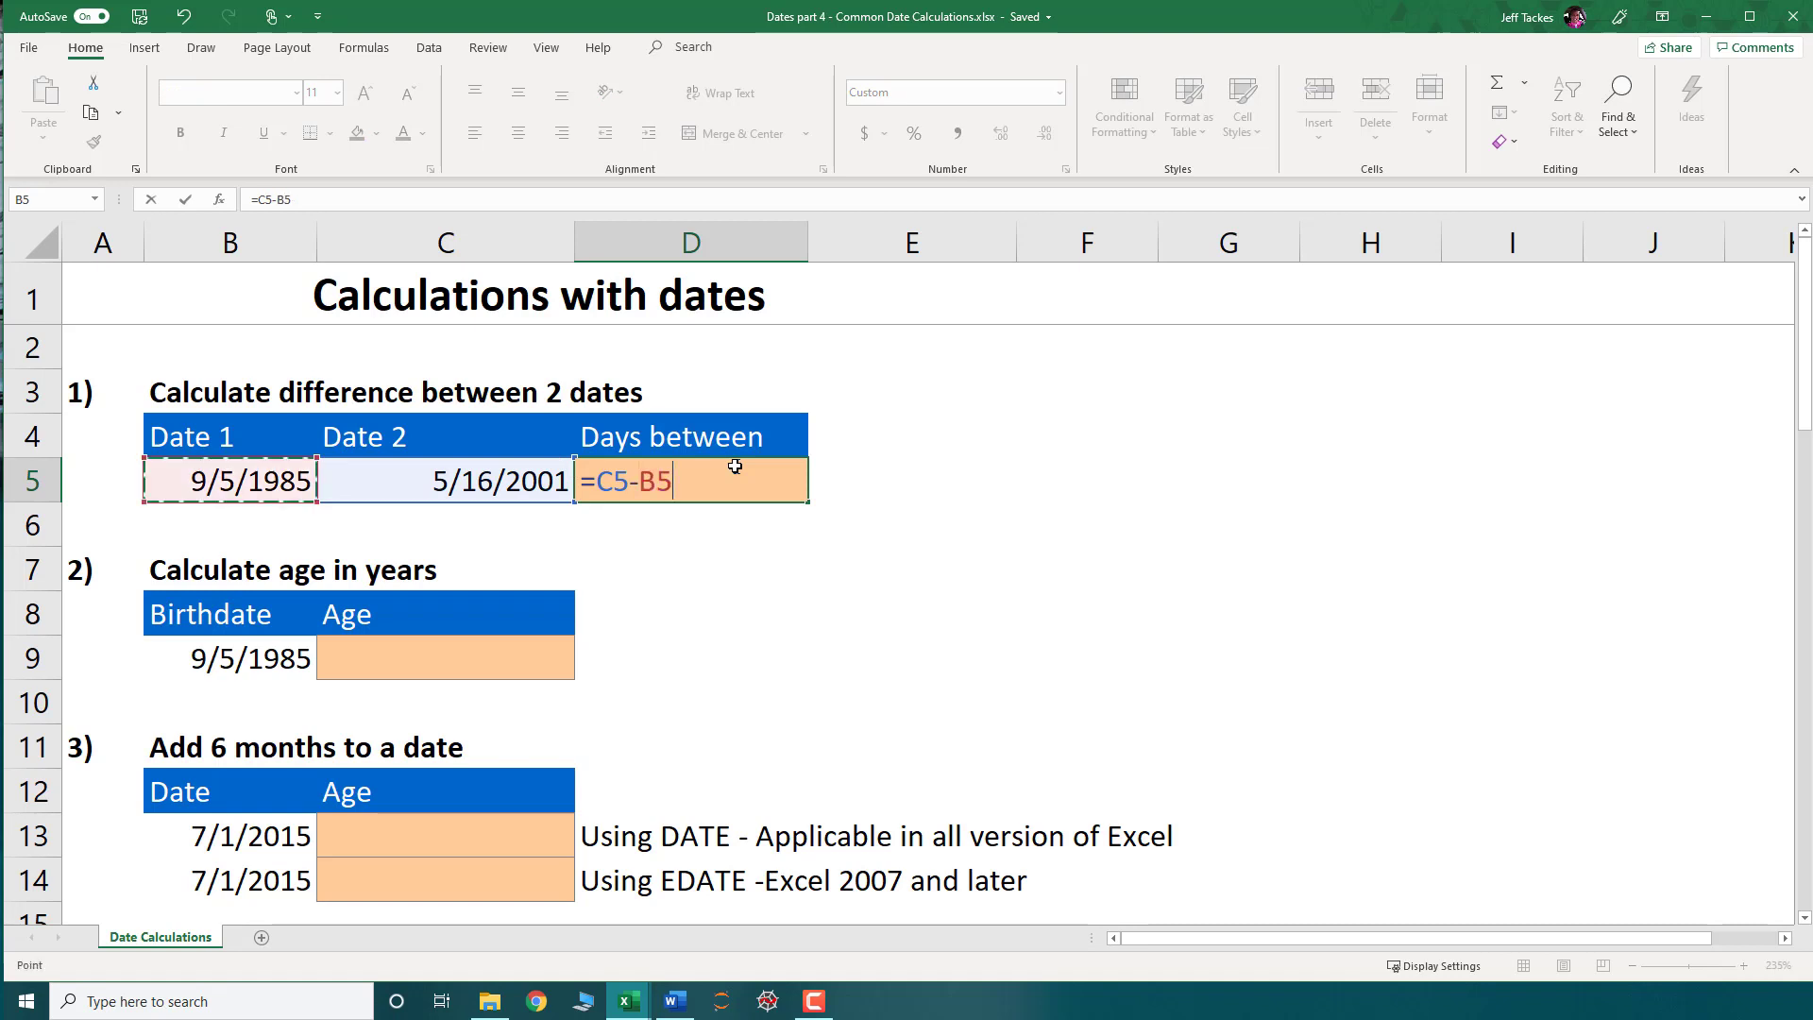
key("Return")
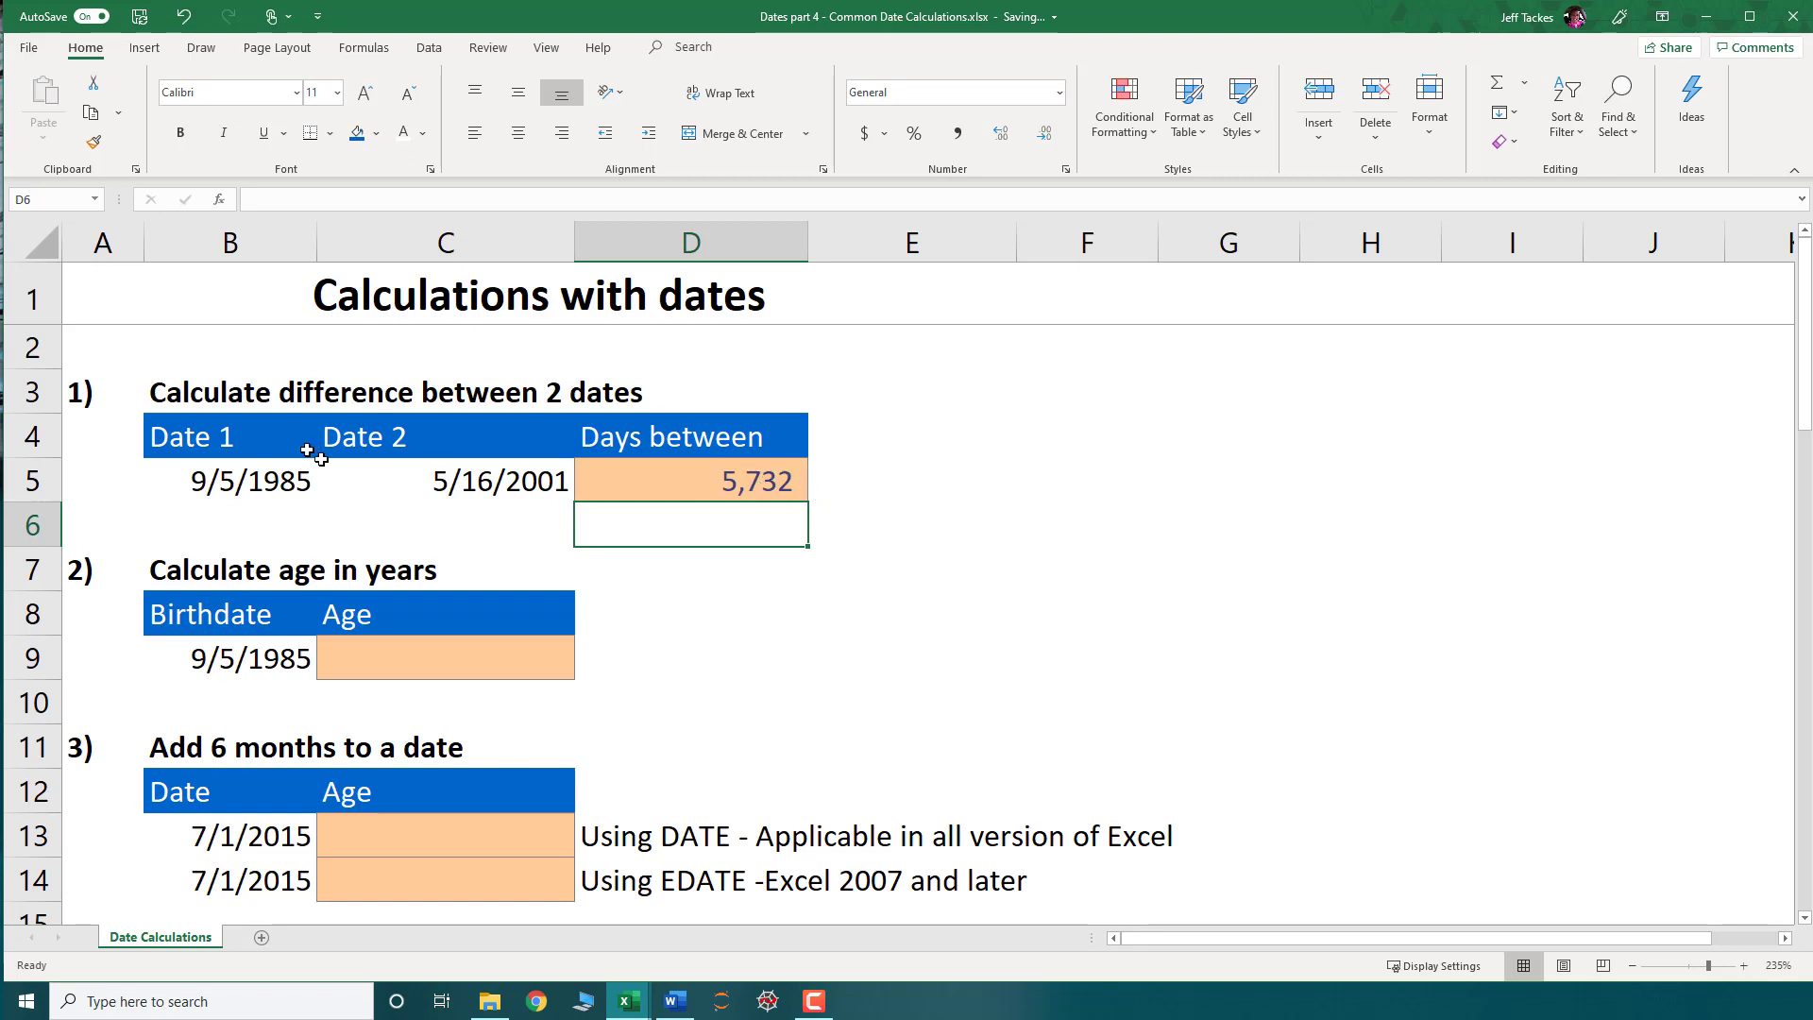
left_click(468, 482)
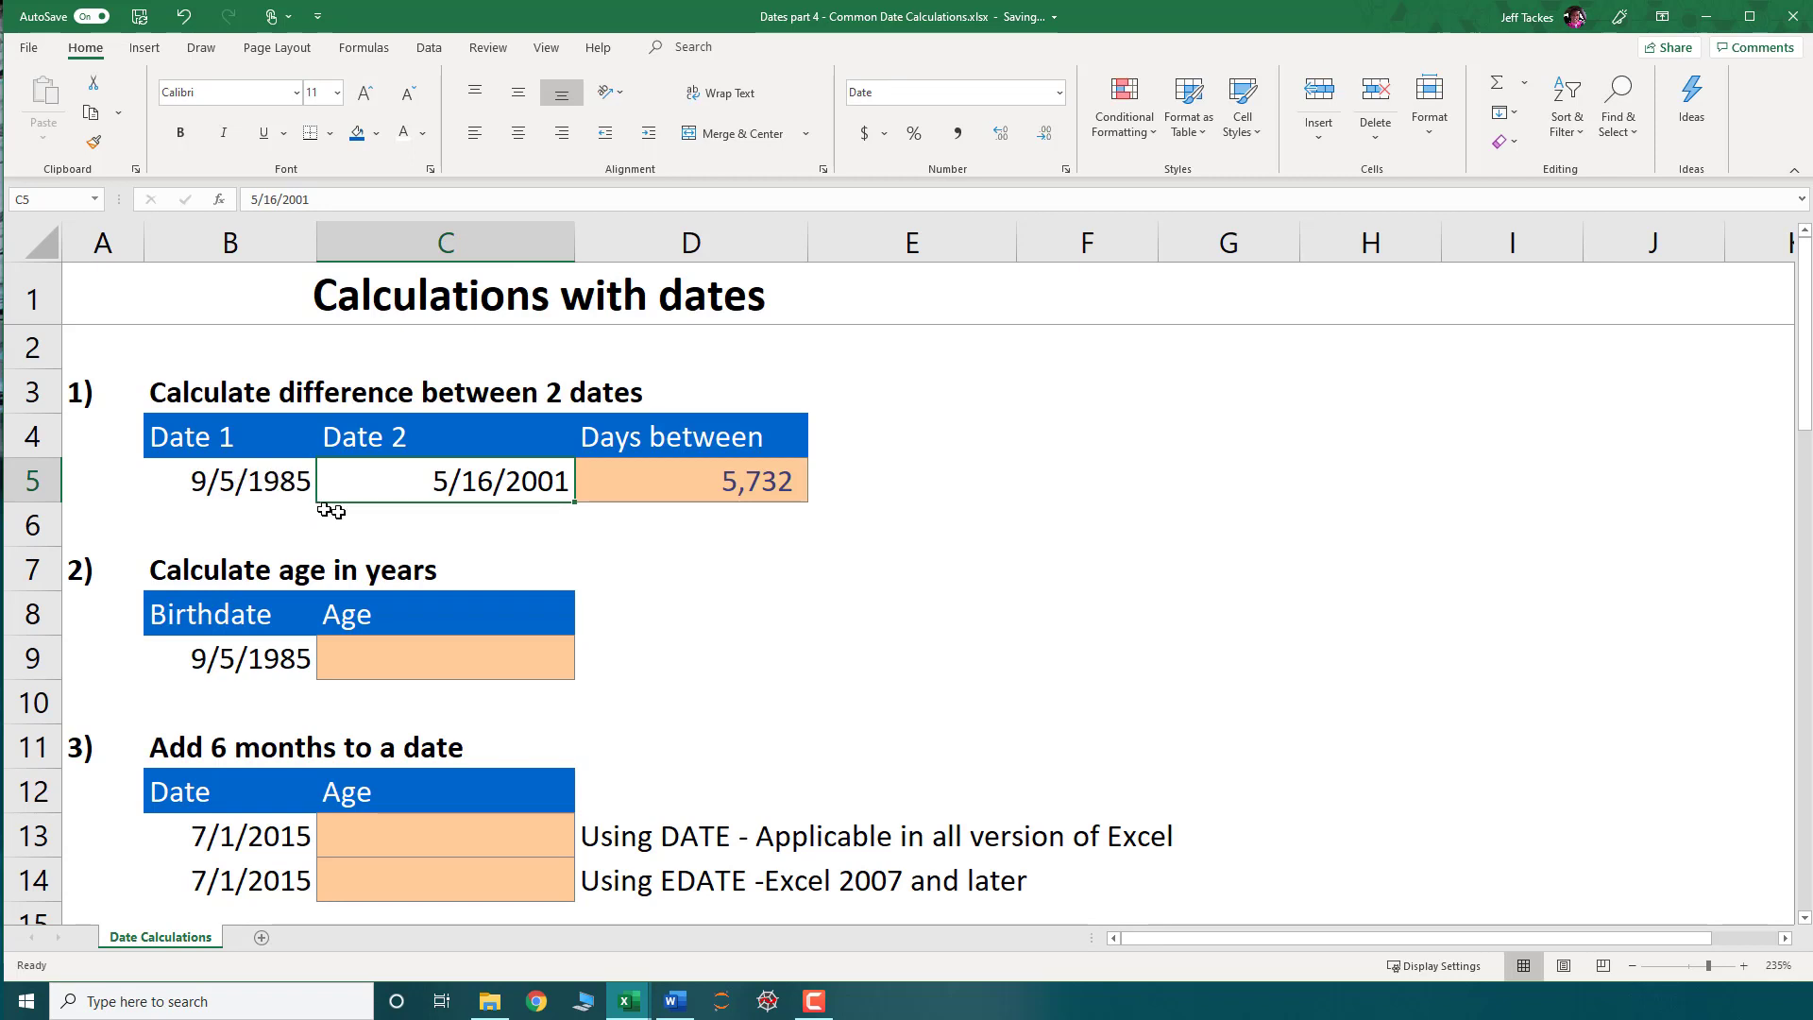
left_click(916, 618)
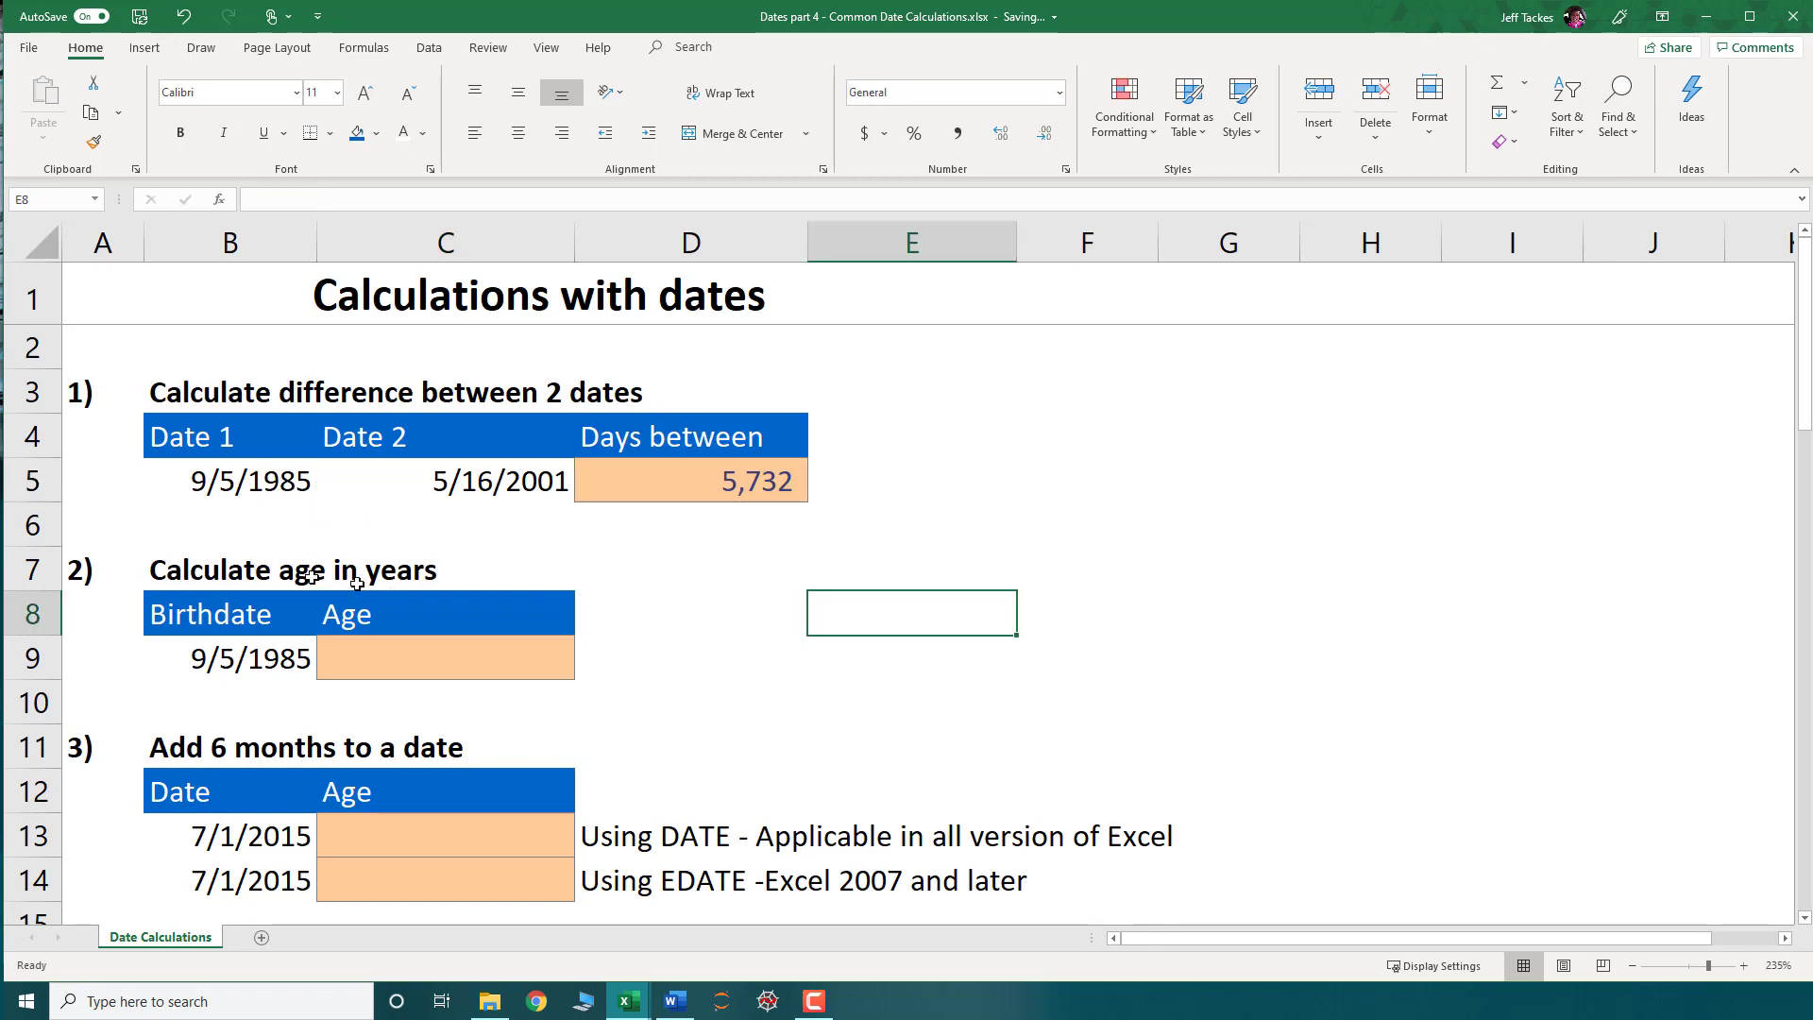
- Enter =(TODAY()-B9) in the Age cell C9
left_click(396, 666)
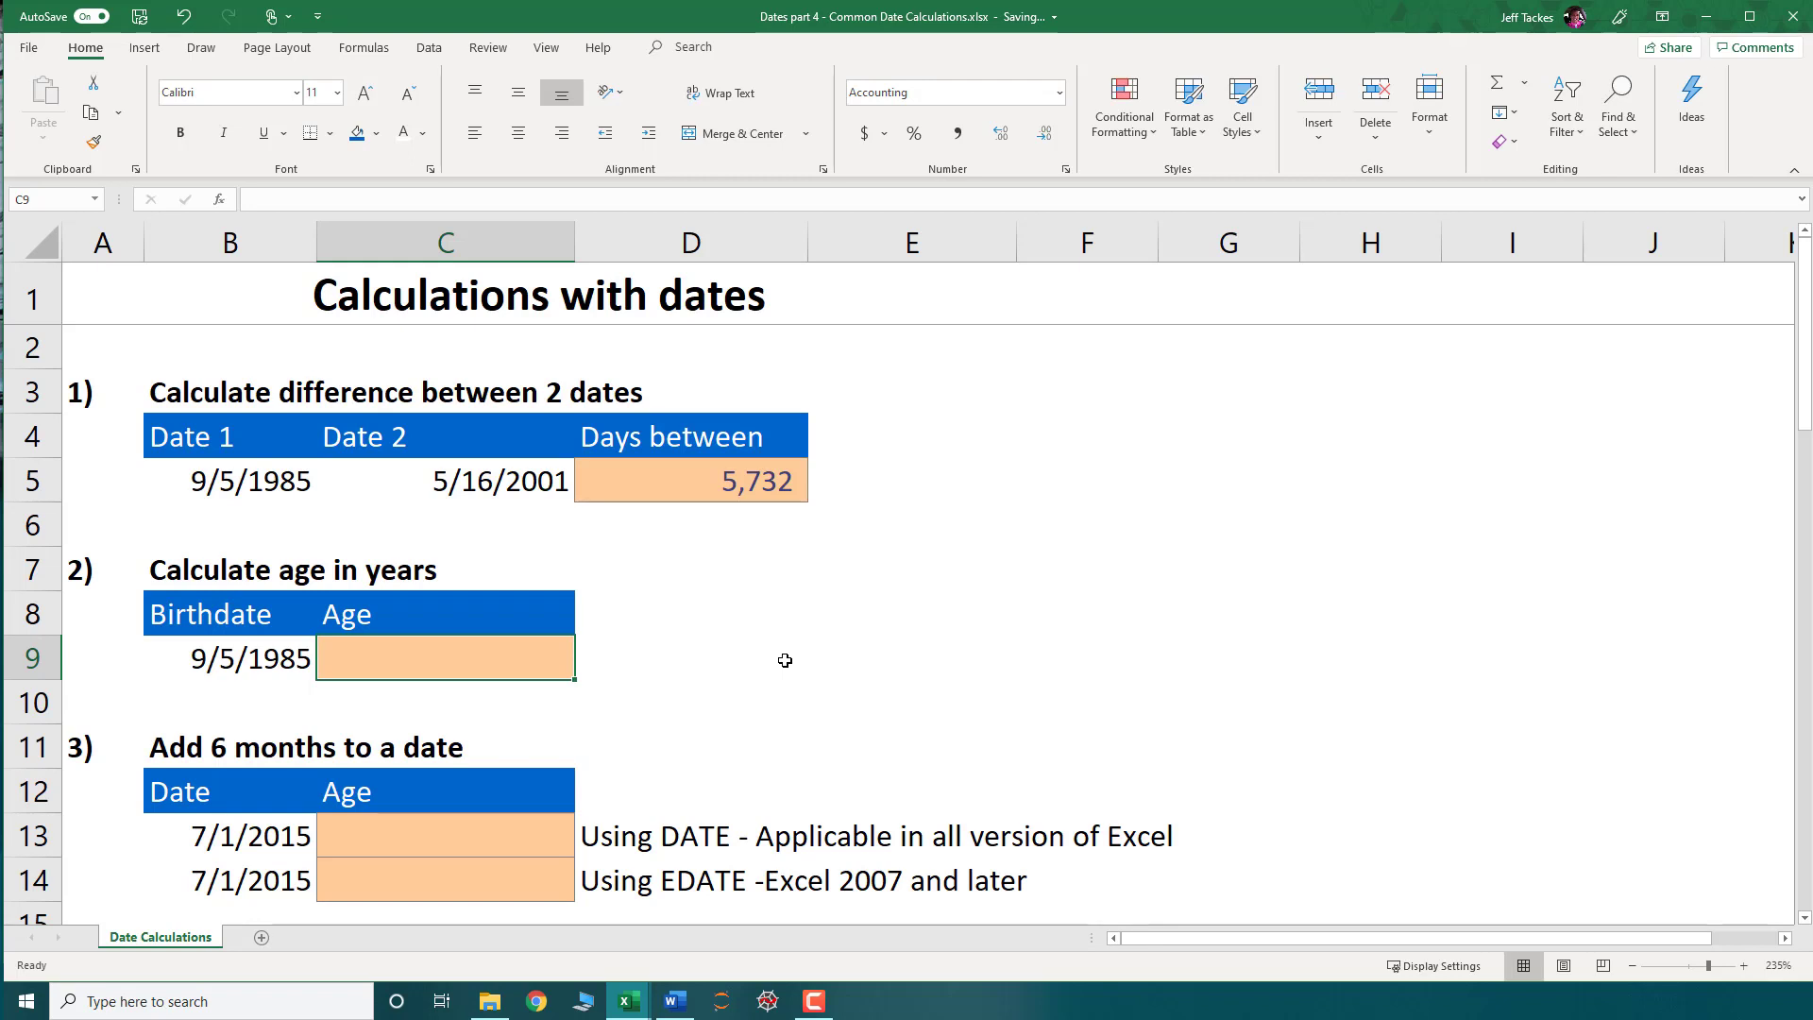
type("=(")
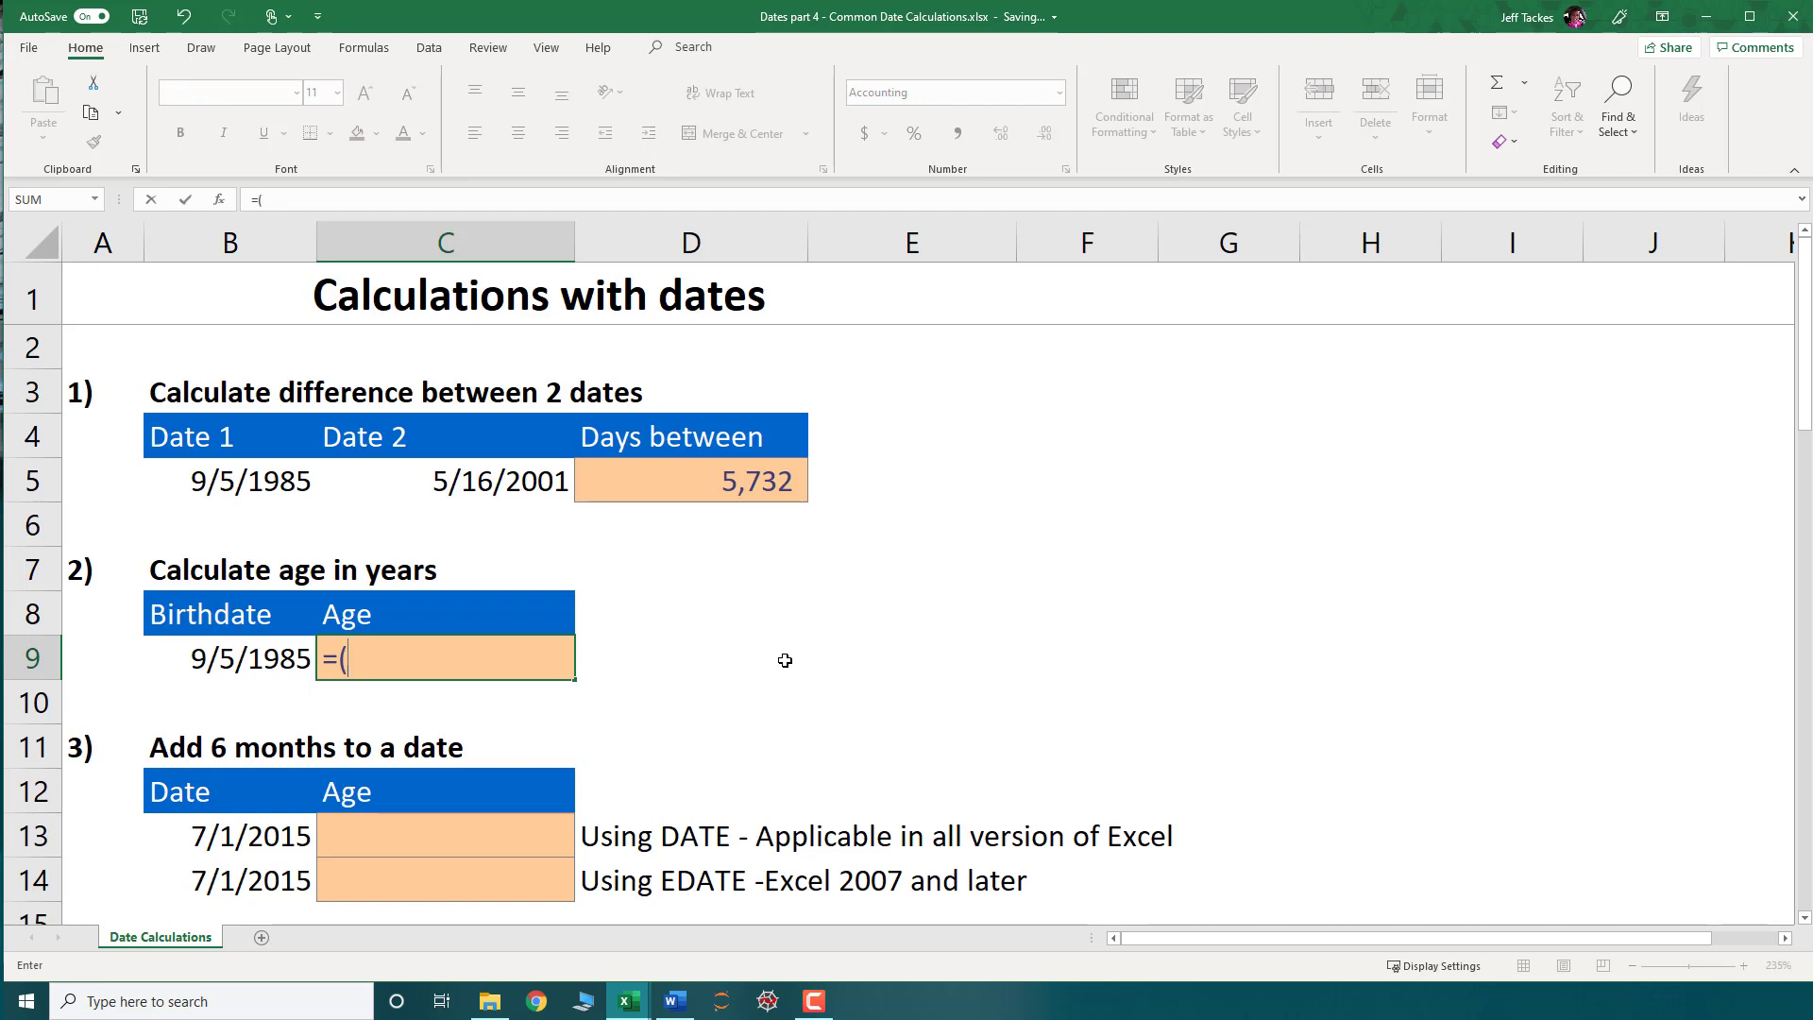
type("today()-")
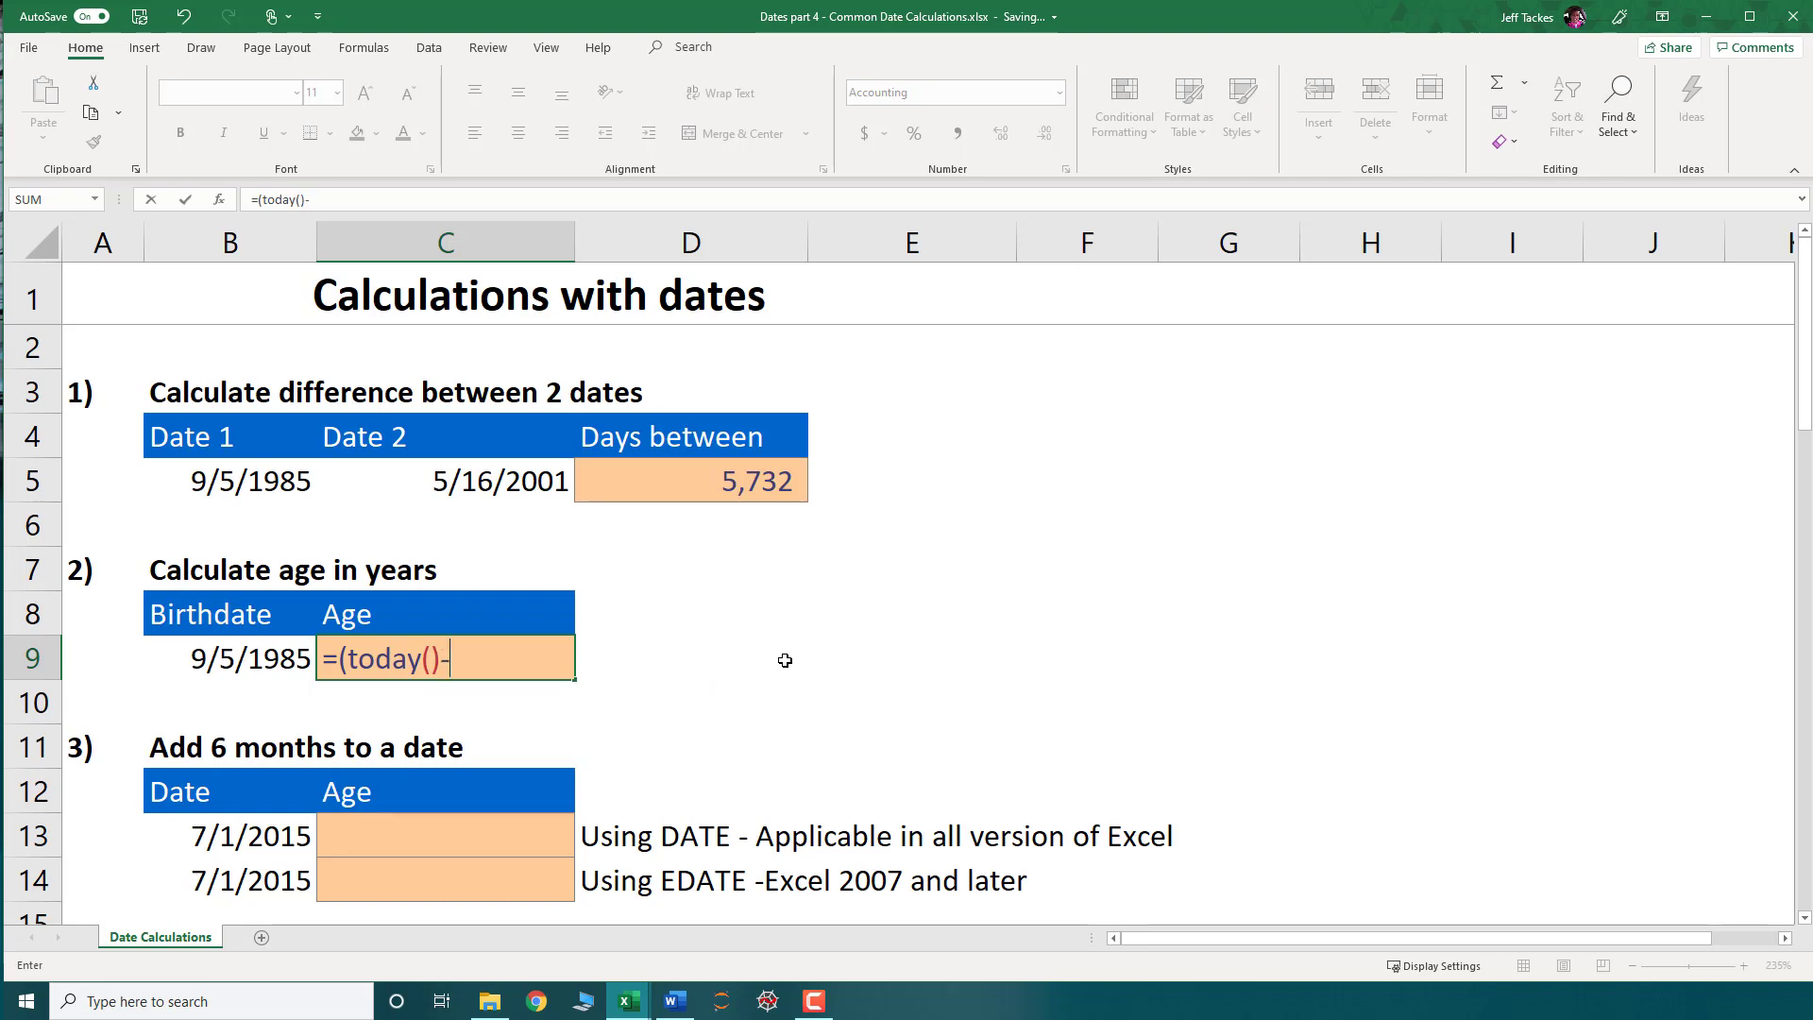
key("Left")
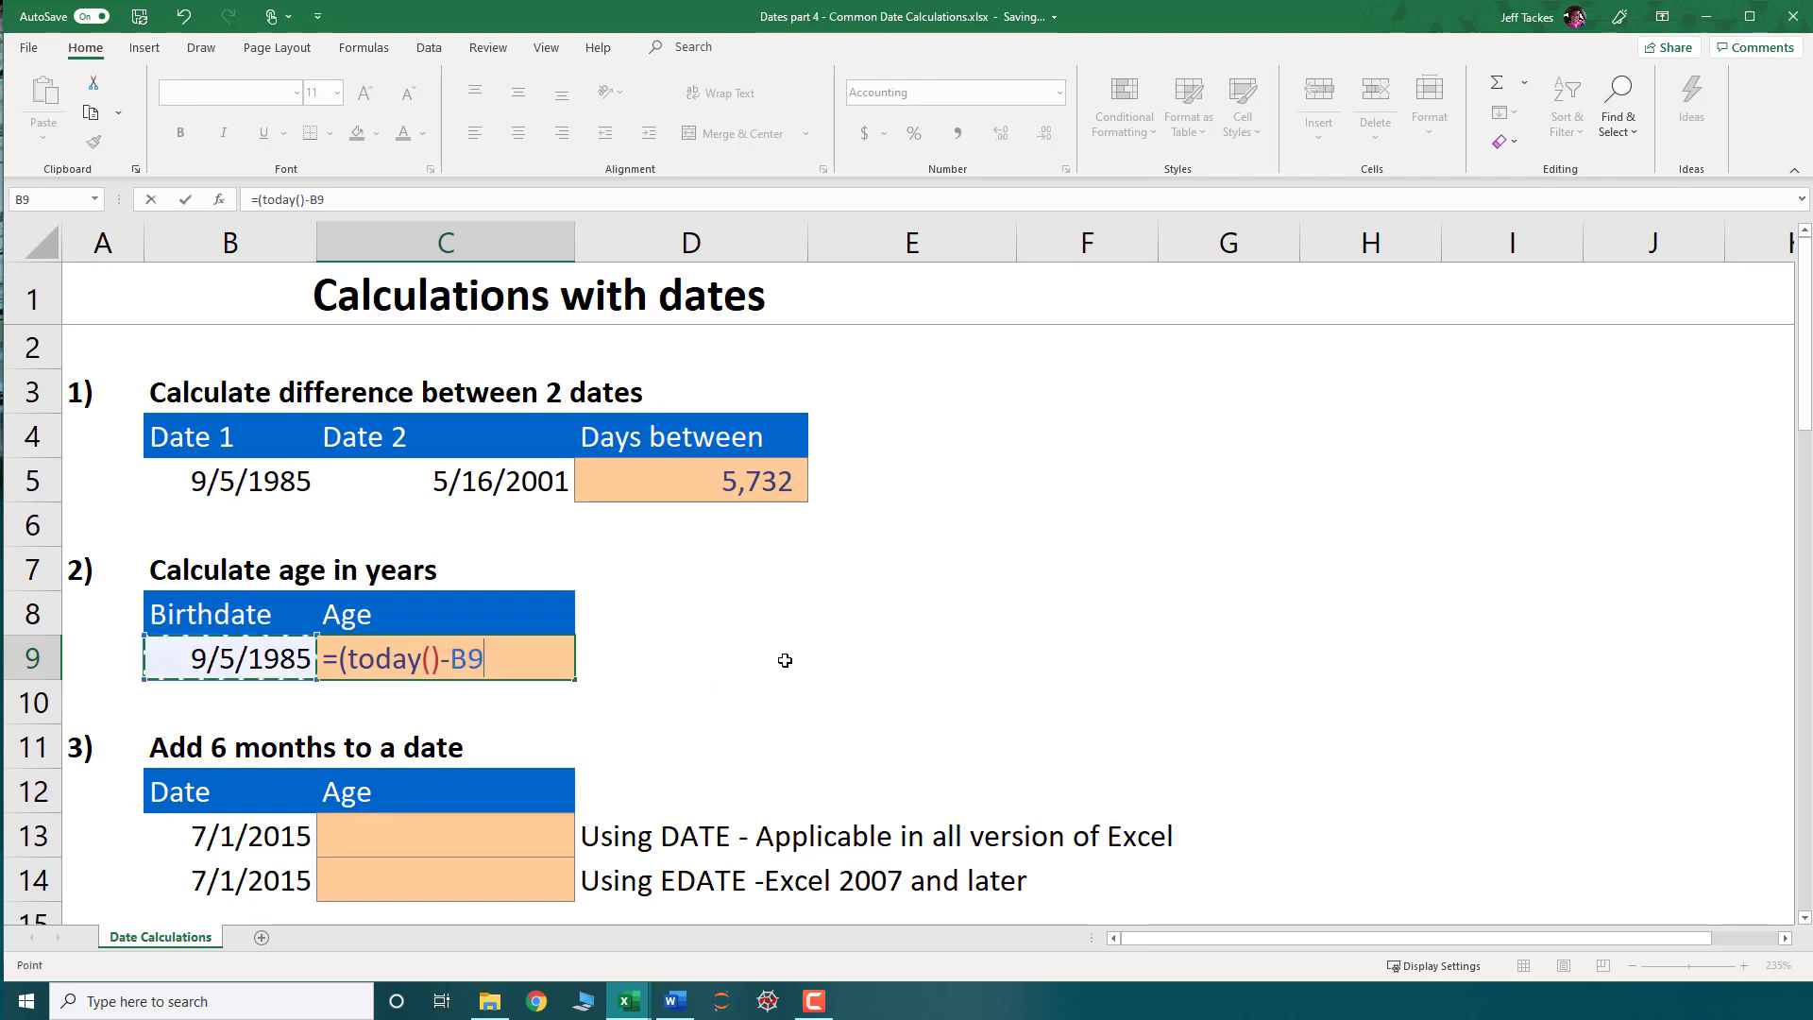
type(")")
key("Return")
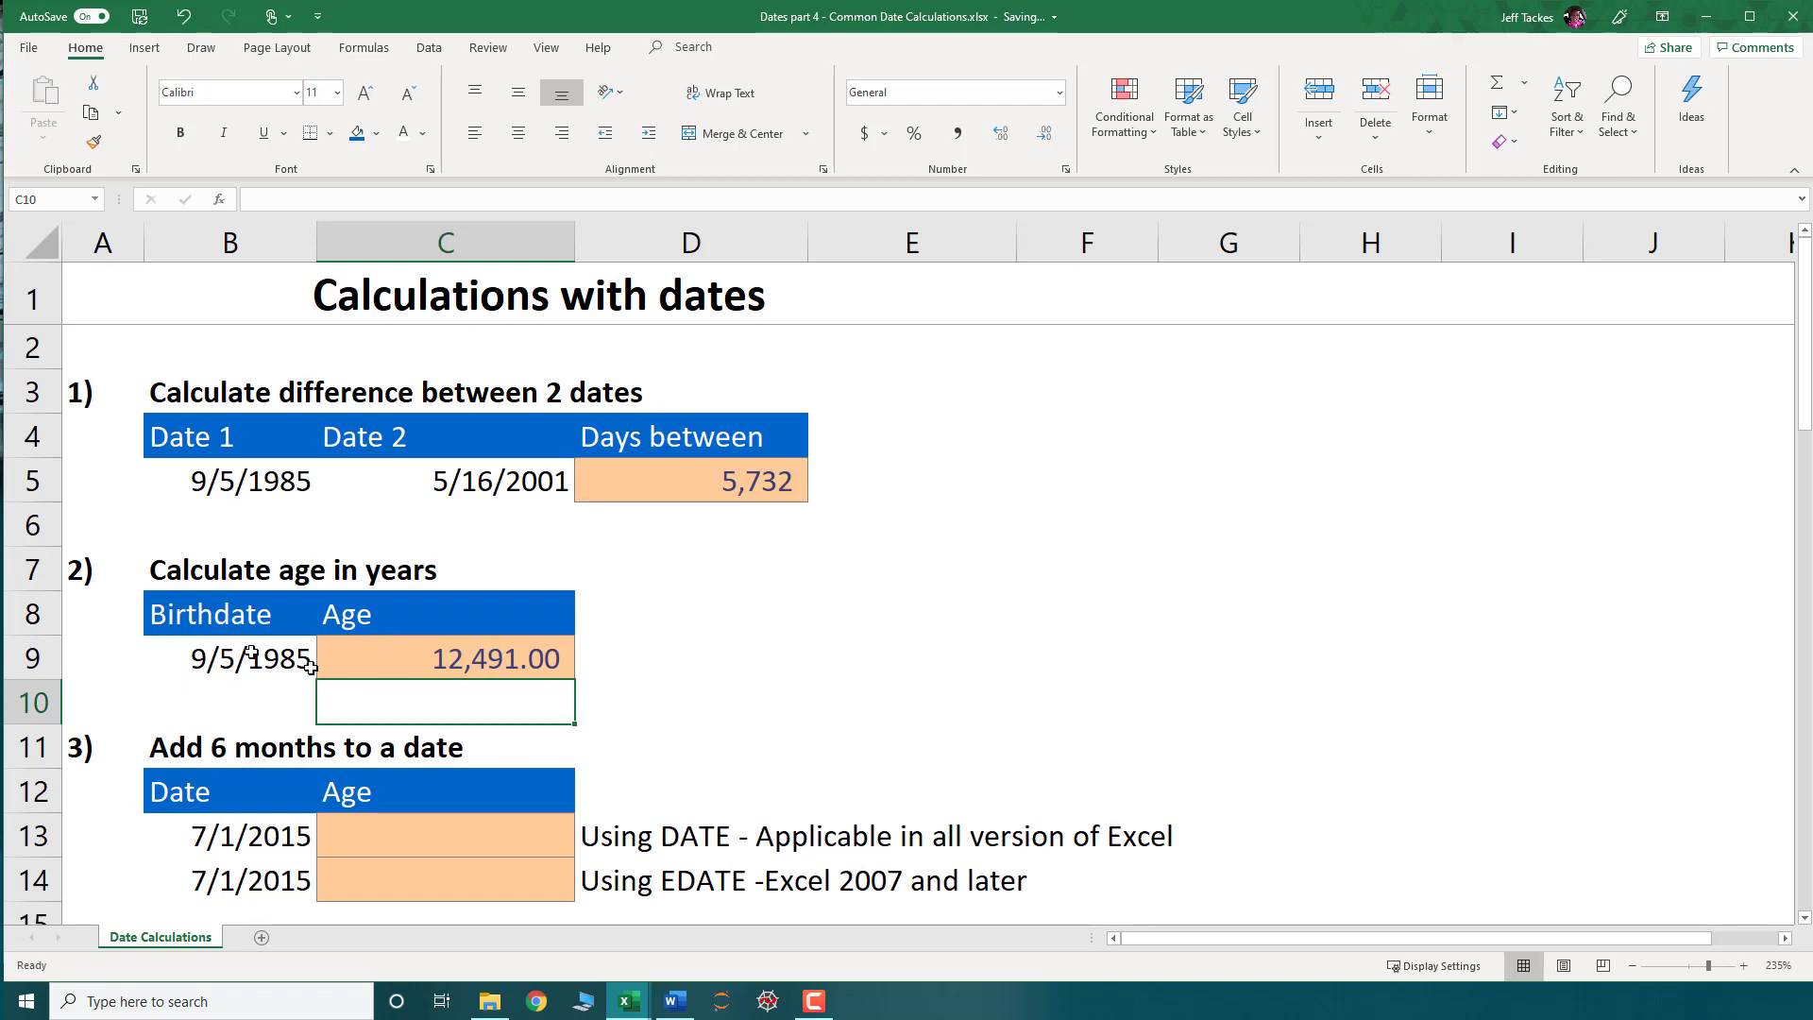
- Divide the age formula by 365.25 to express the age in years (34.20)
left_click(443, 668)
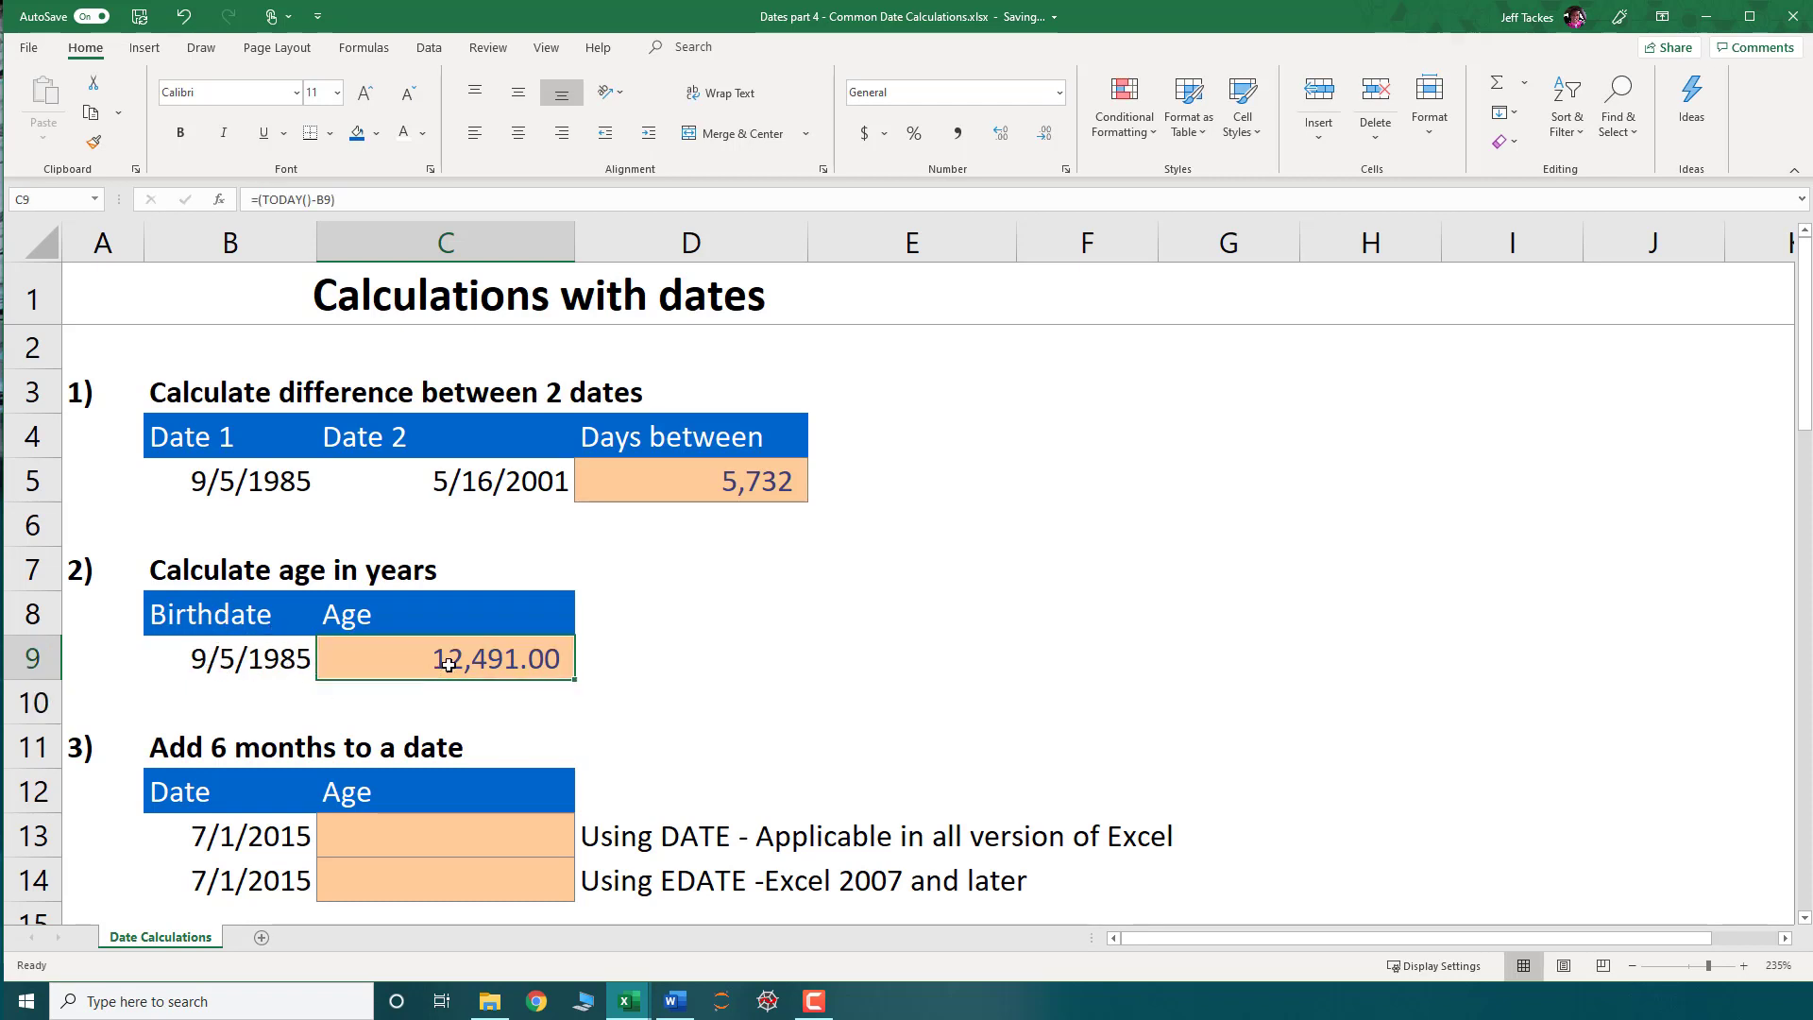
left_click(405, 202)
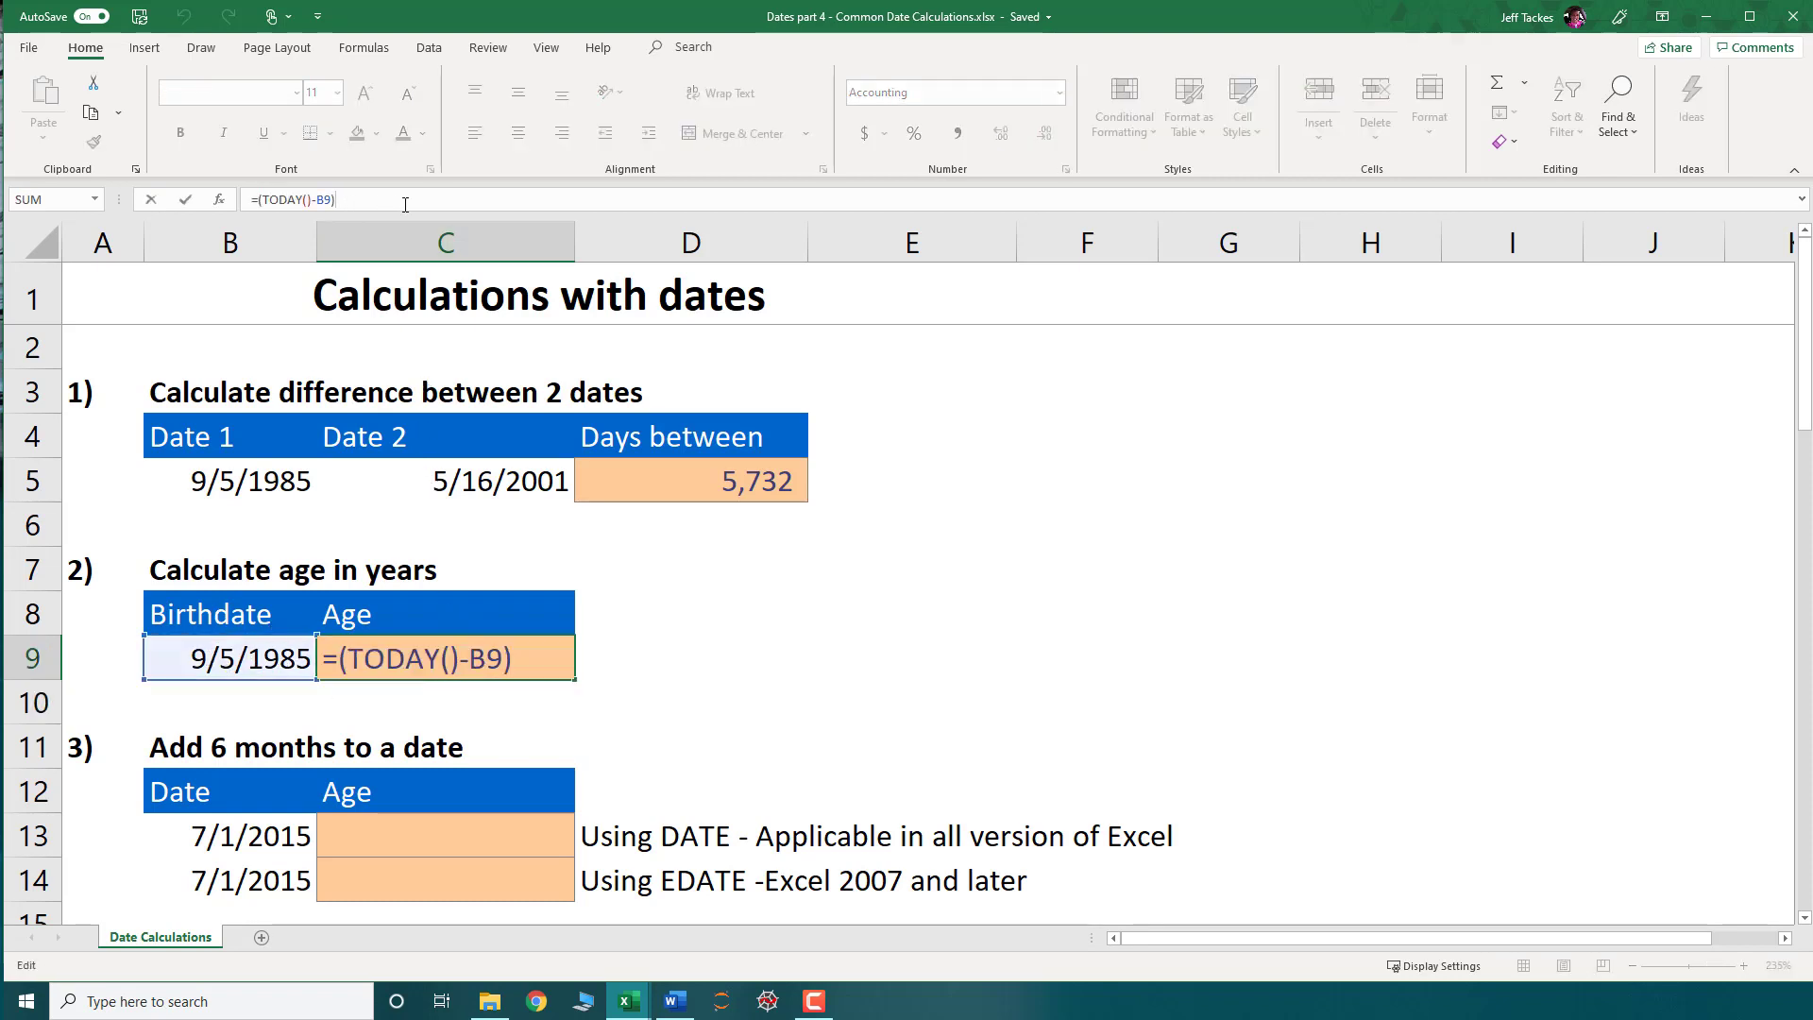
type("/365")
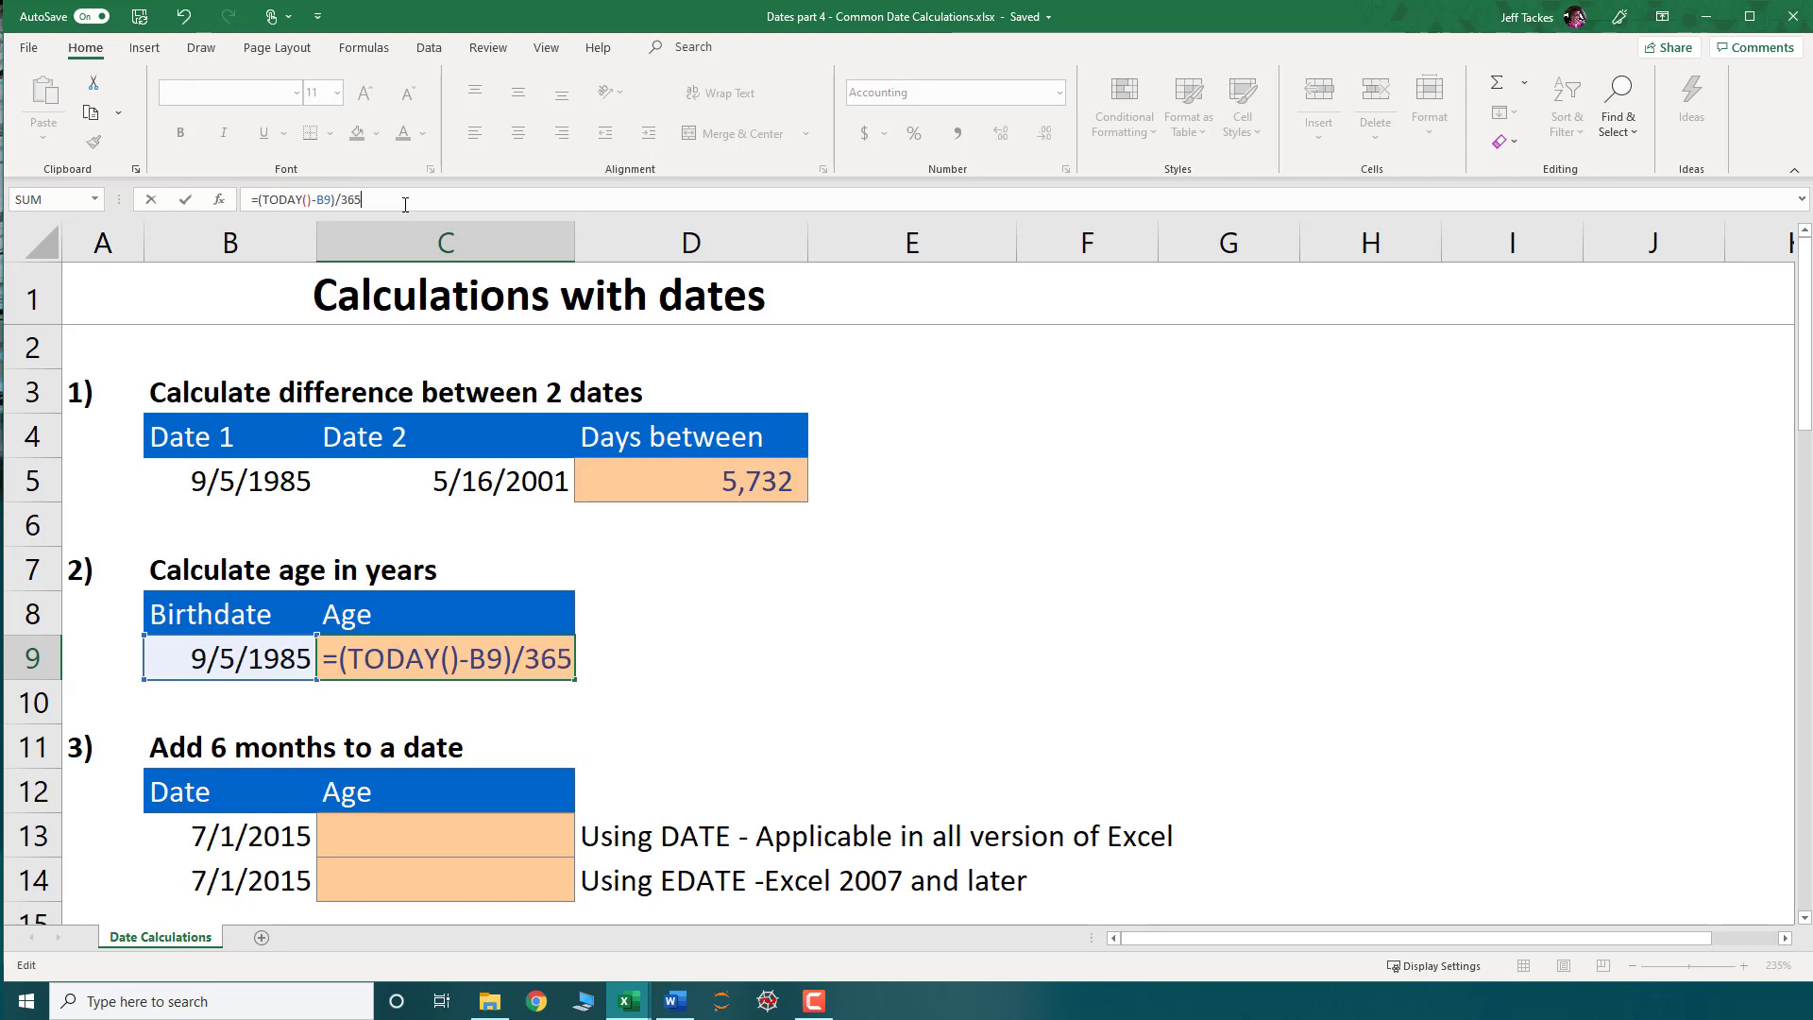
type(".25")
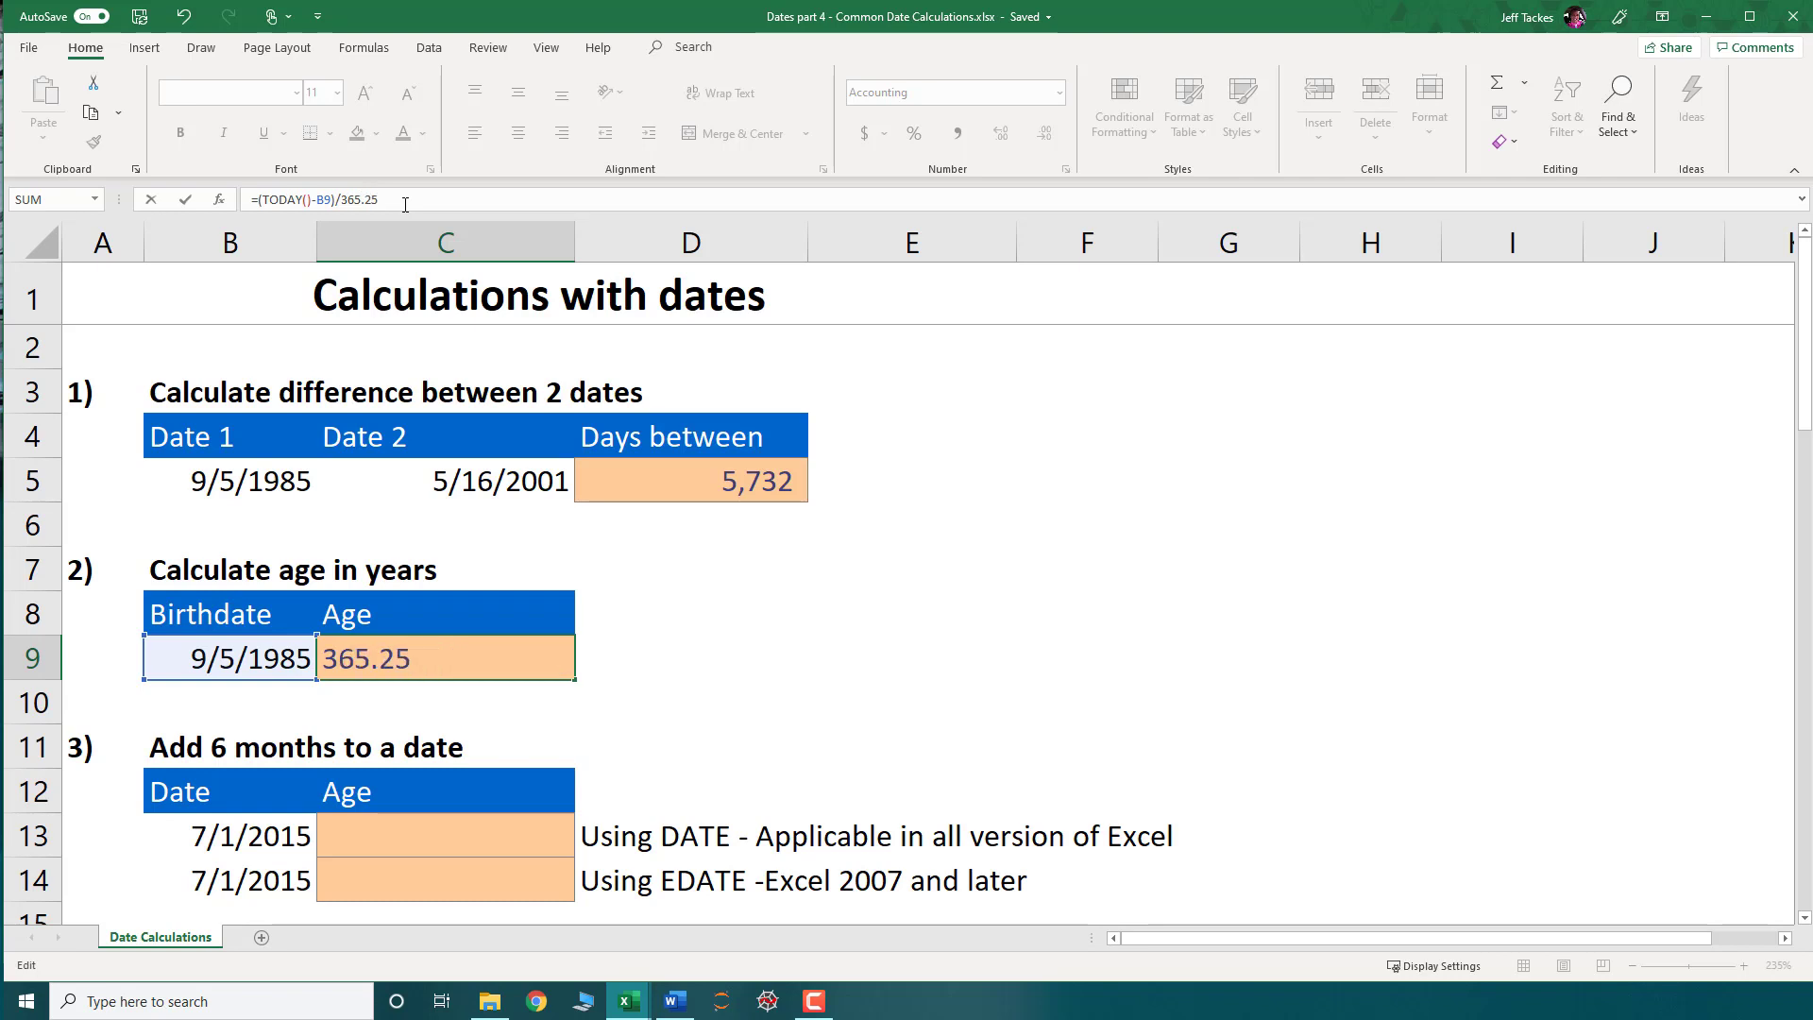
key("Return")
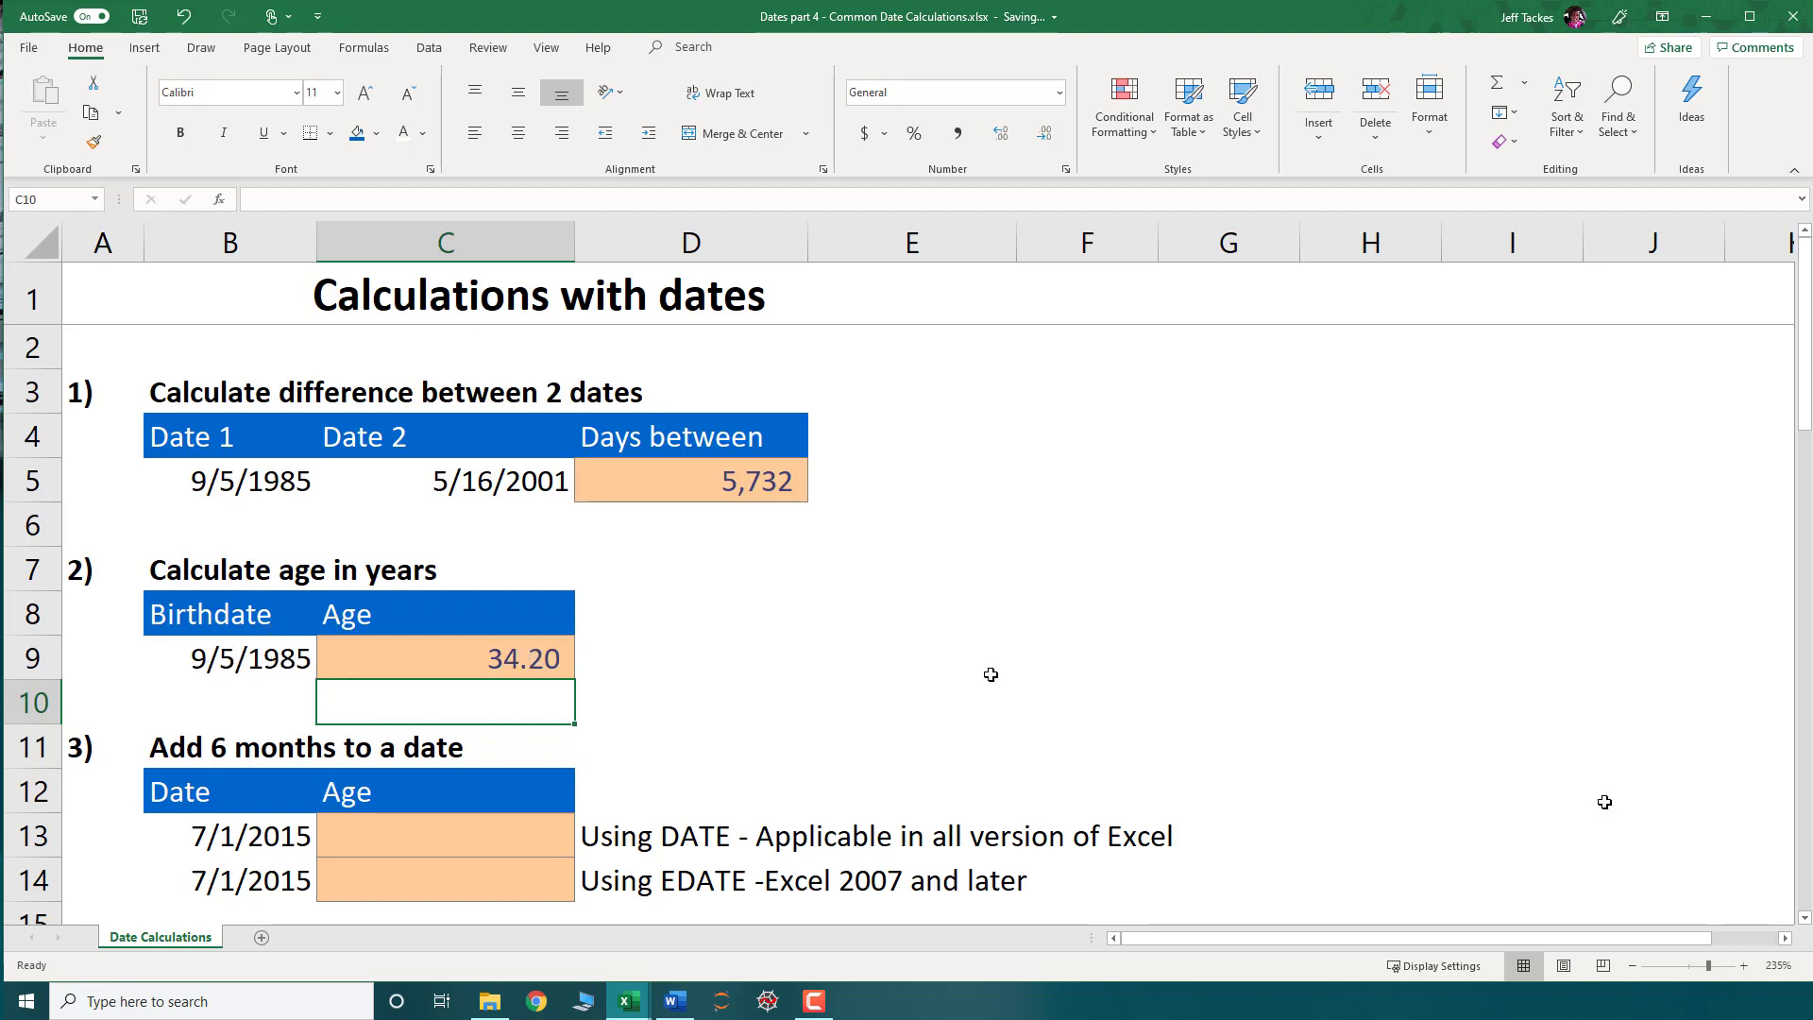
- Start a DATE formula in C13 using YEAR(B13) as the year argument
scroll(581, 746, "down", 2)
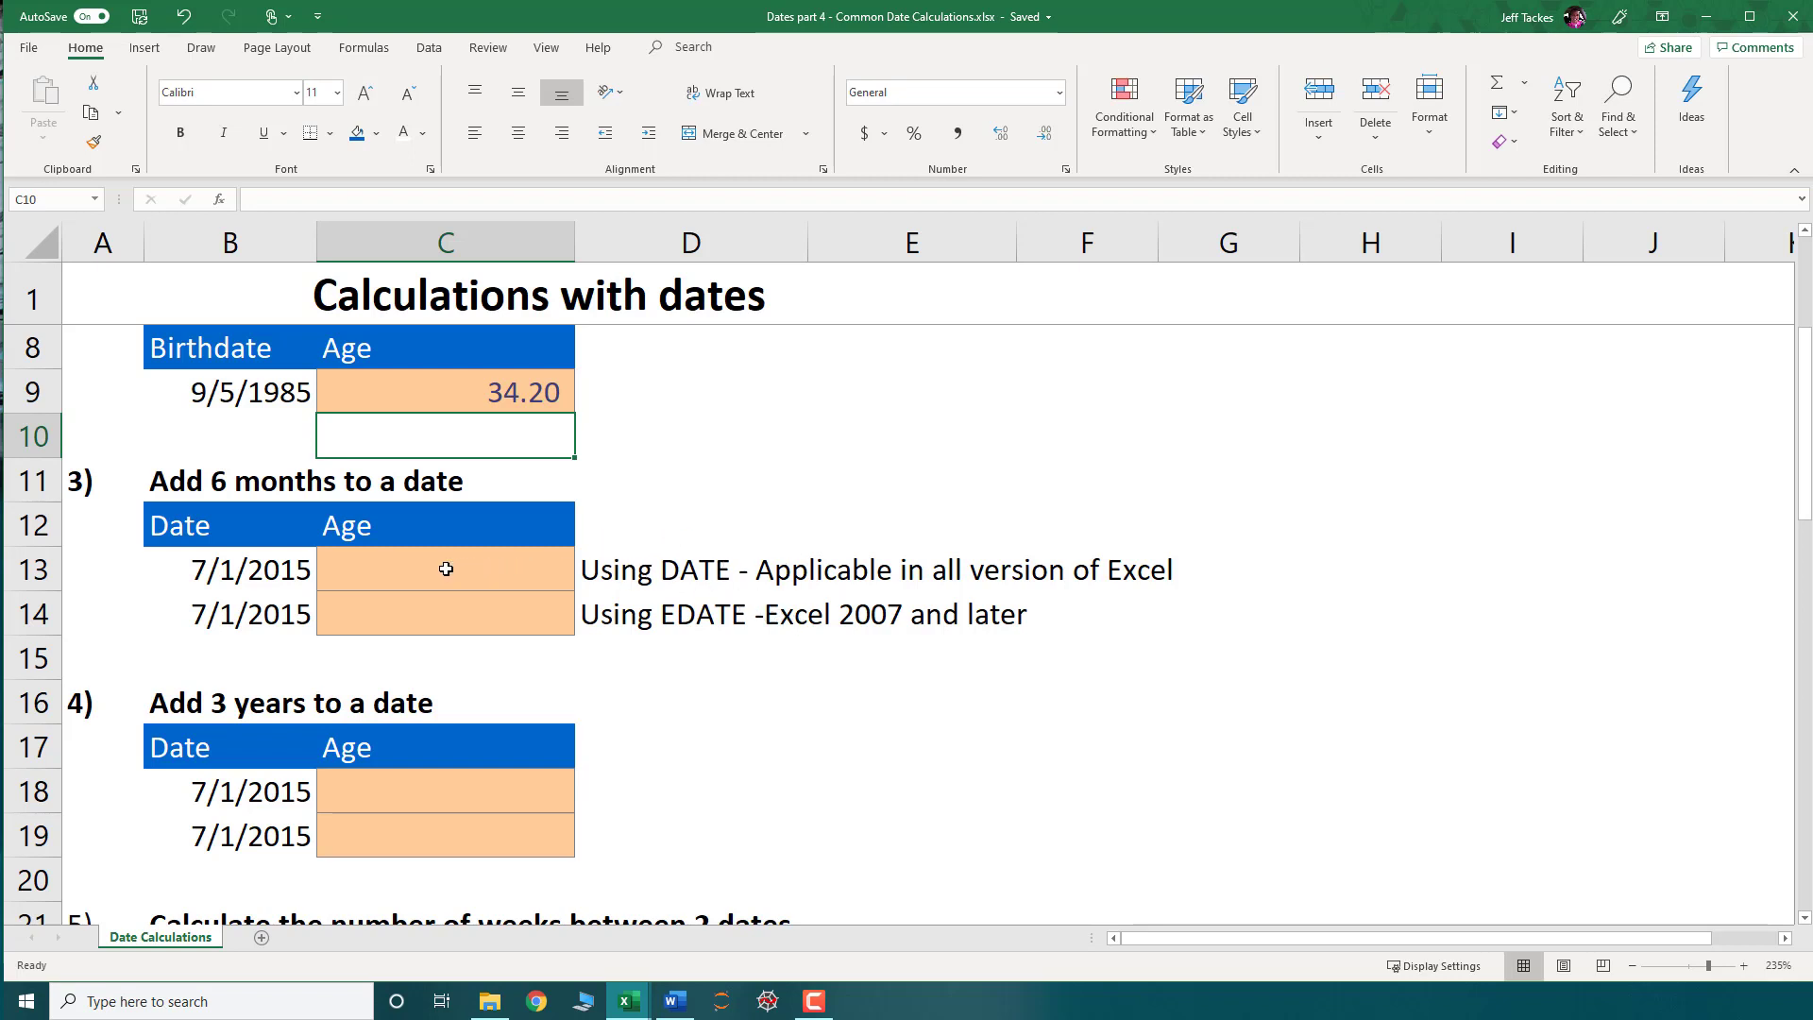
left_click(518, 572)
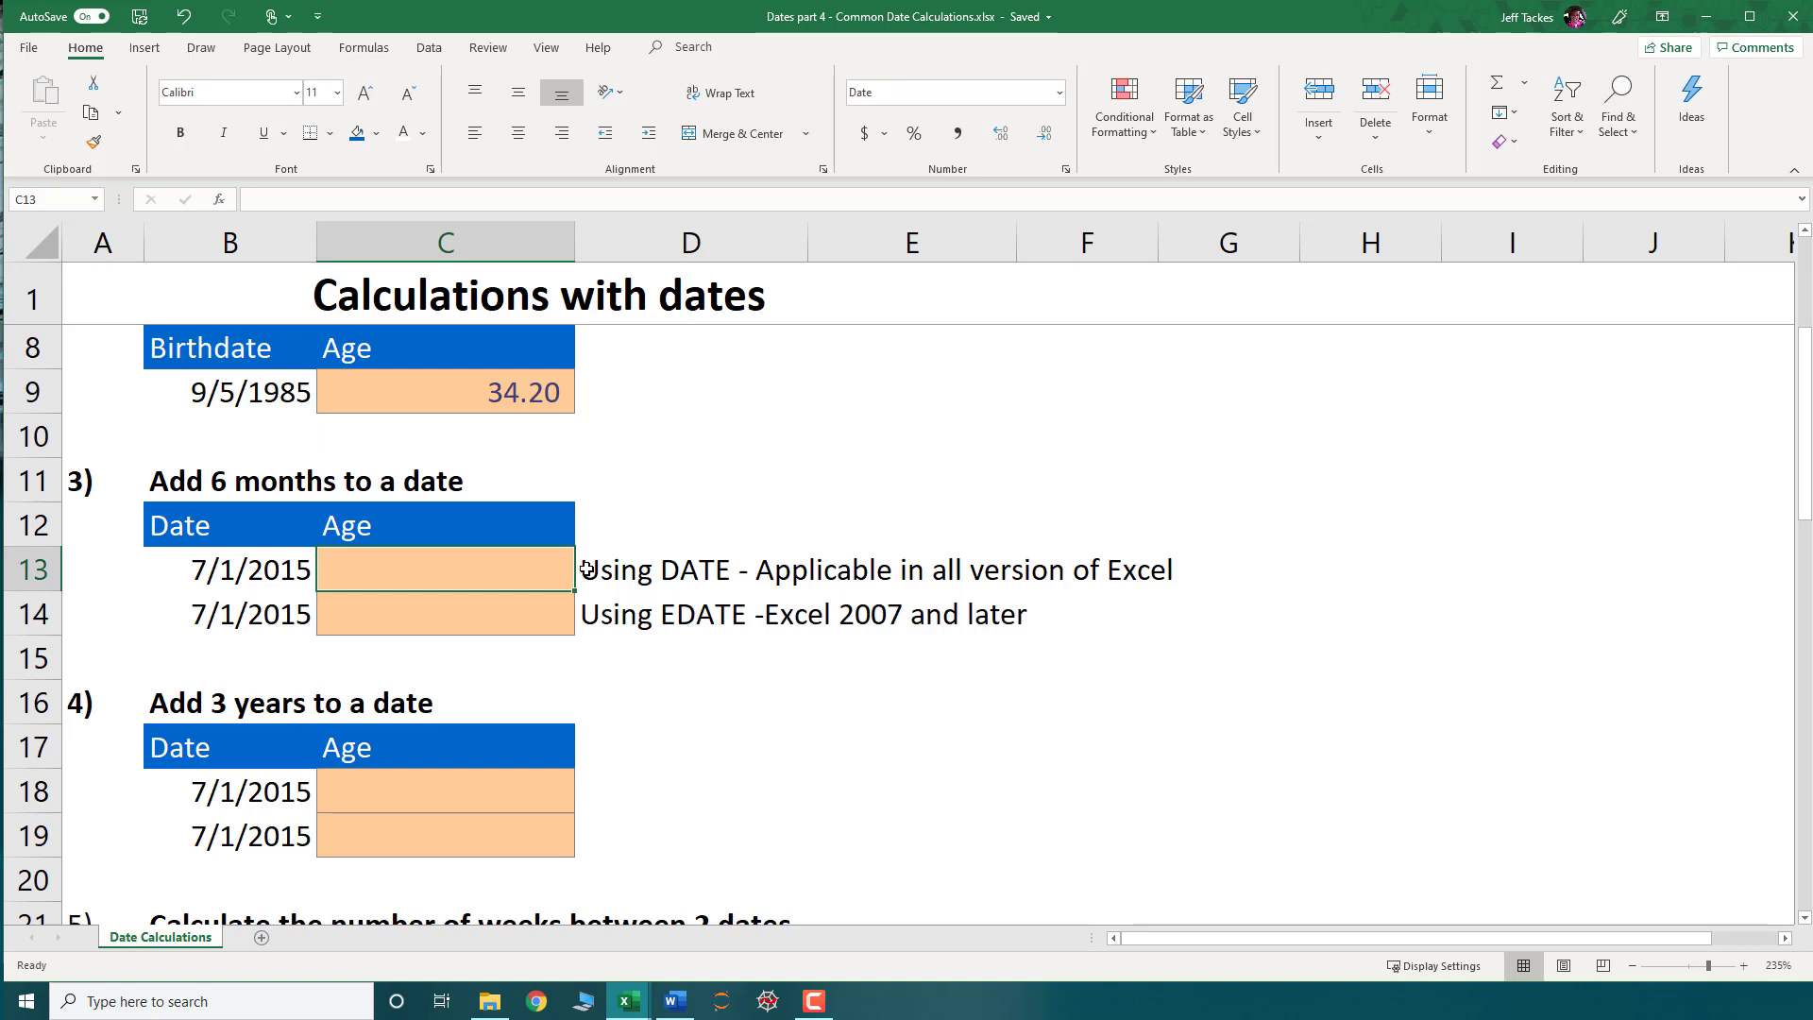
type("=date")
key("Tab")
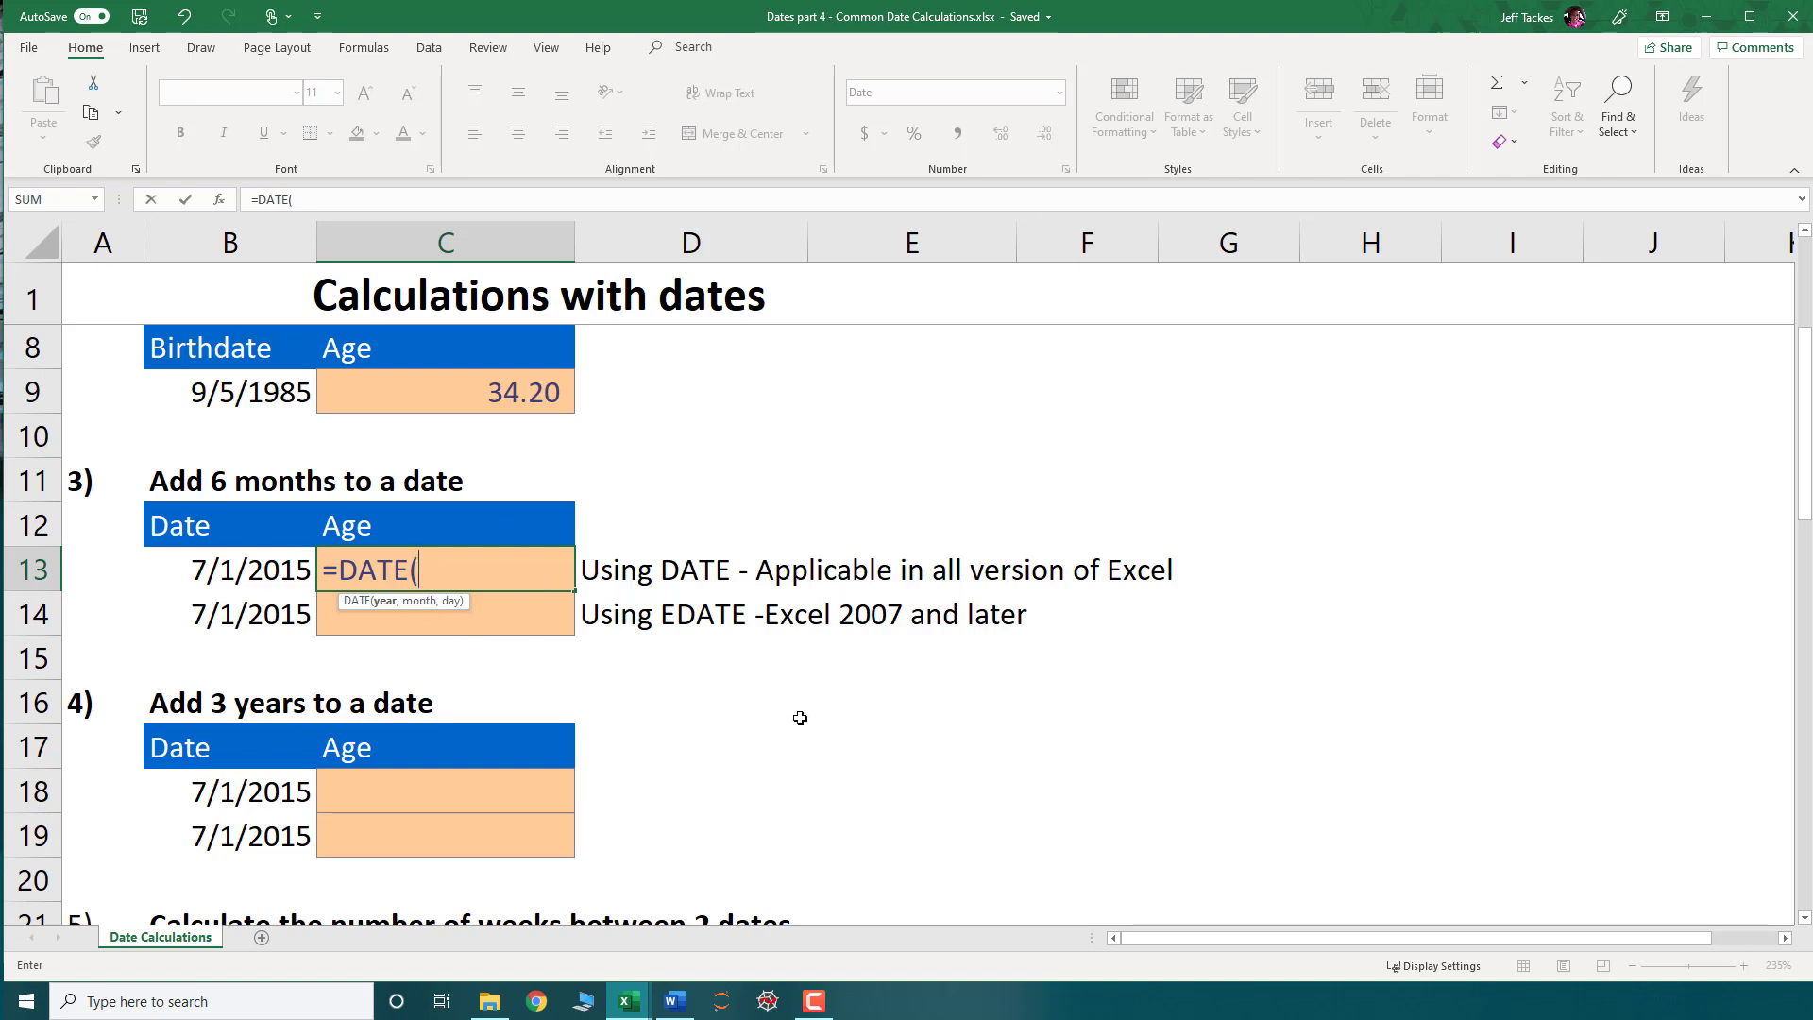
type("year")
key("Tab")
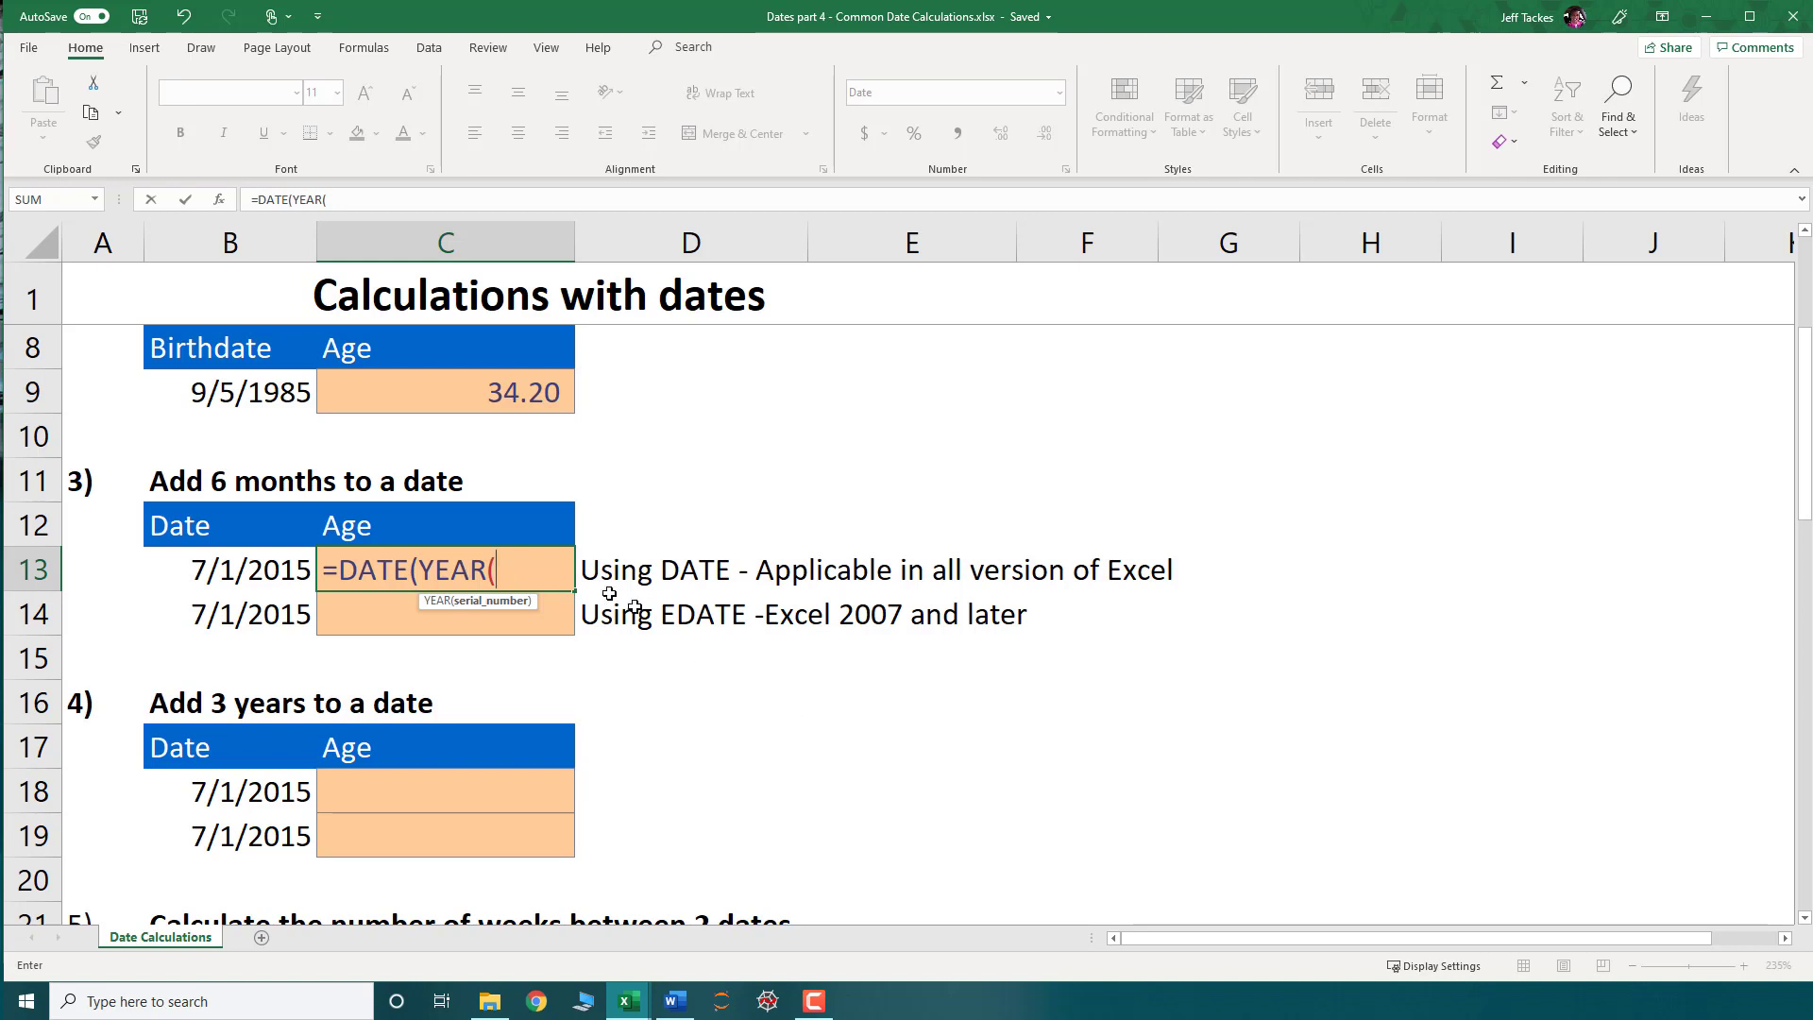
left_click(218, 574)
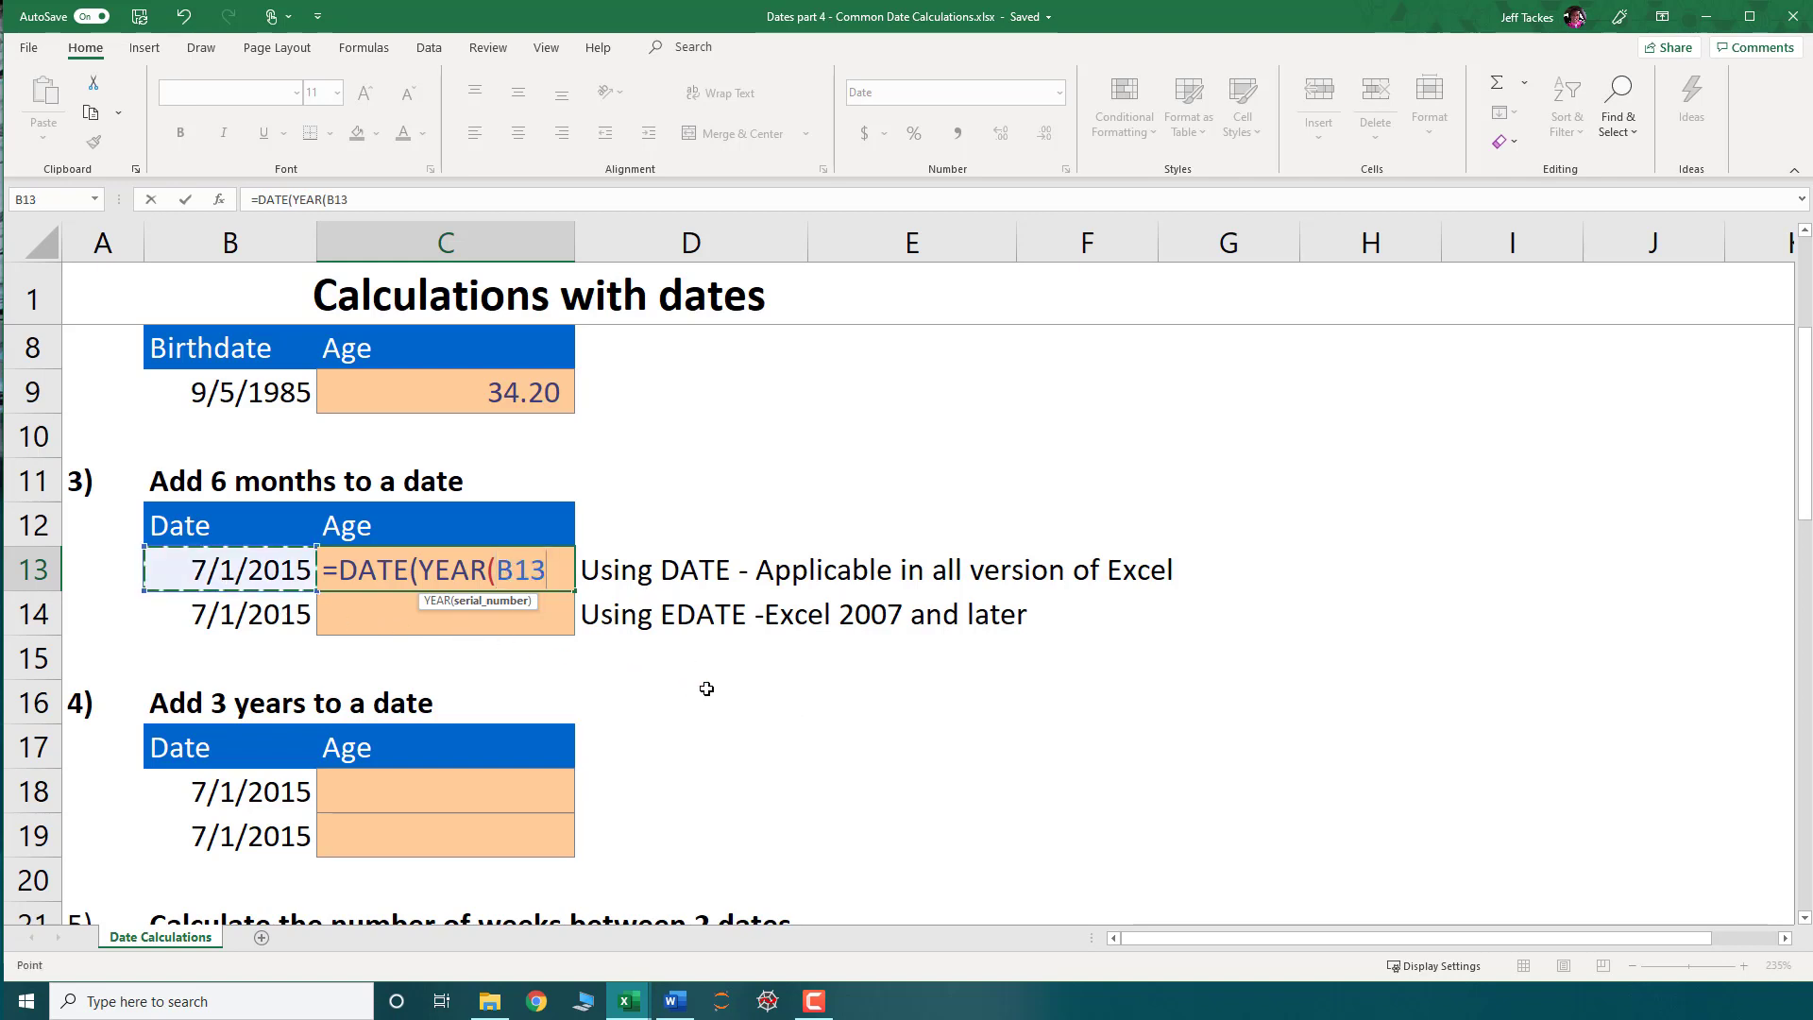
- Complete it with MONTH(B13) and DAY(B13) so C13 shows 7/1/2015
type(")")
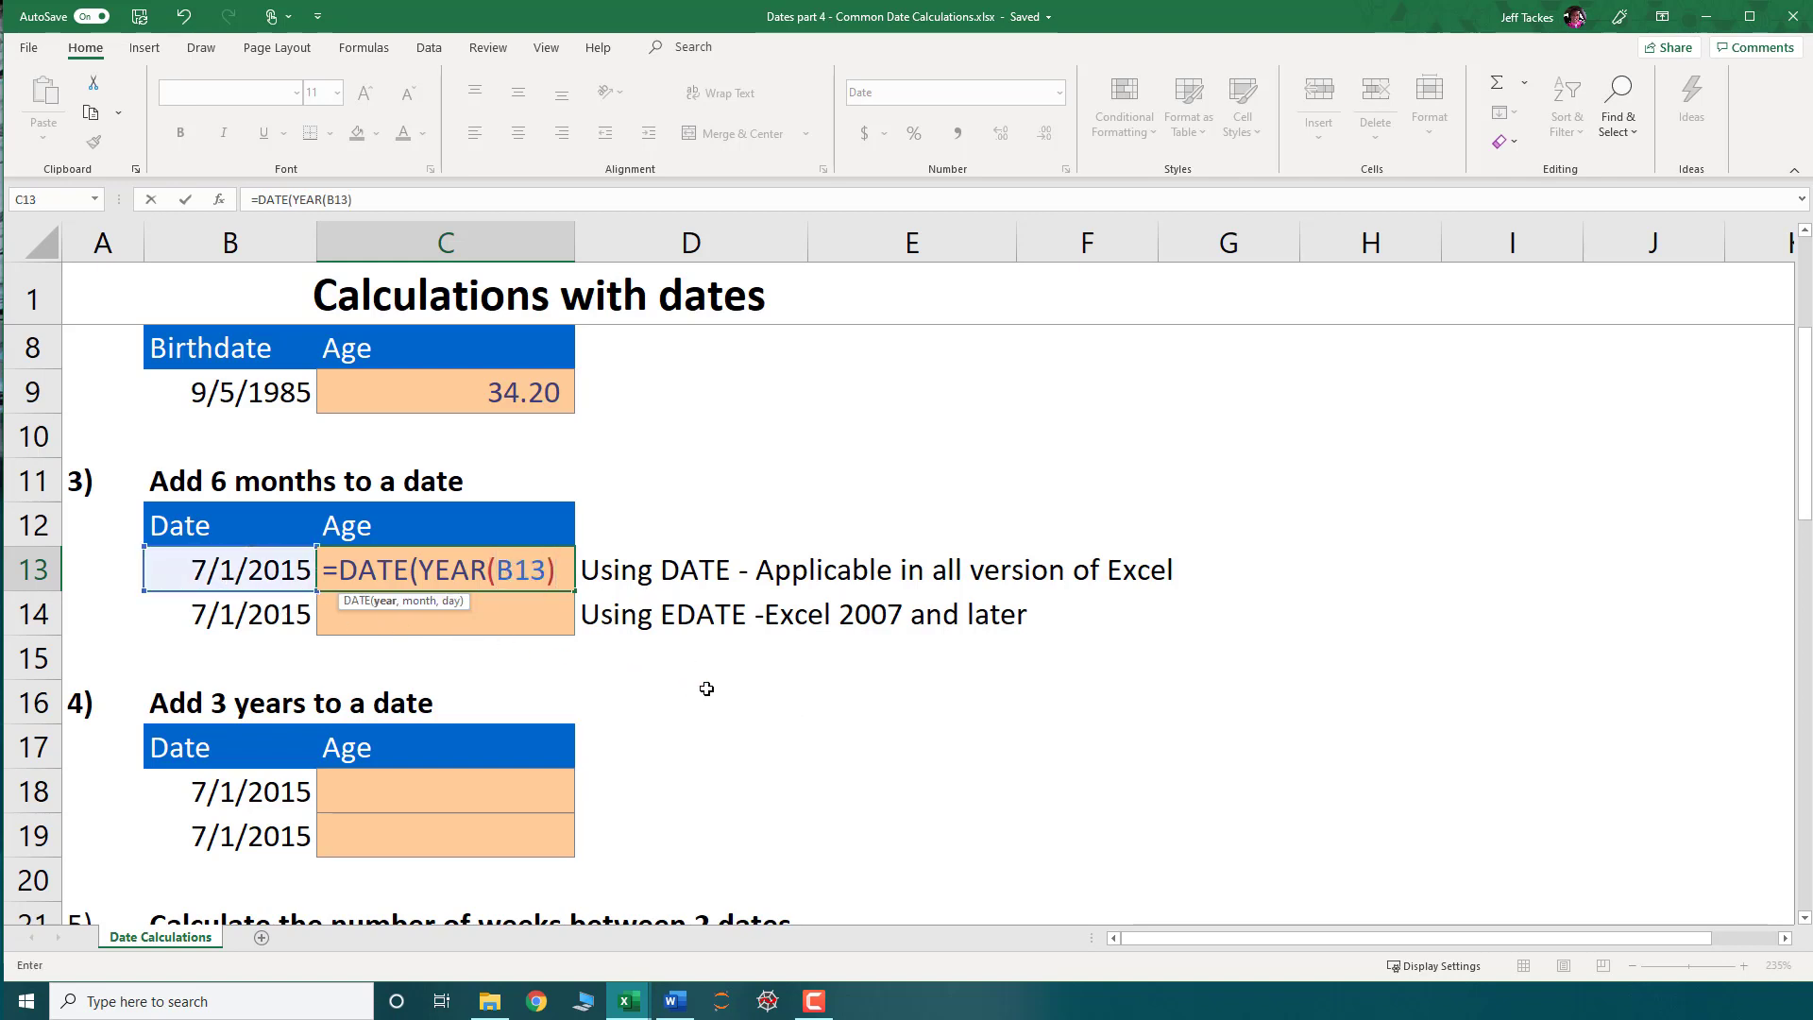
type(",month")
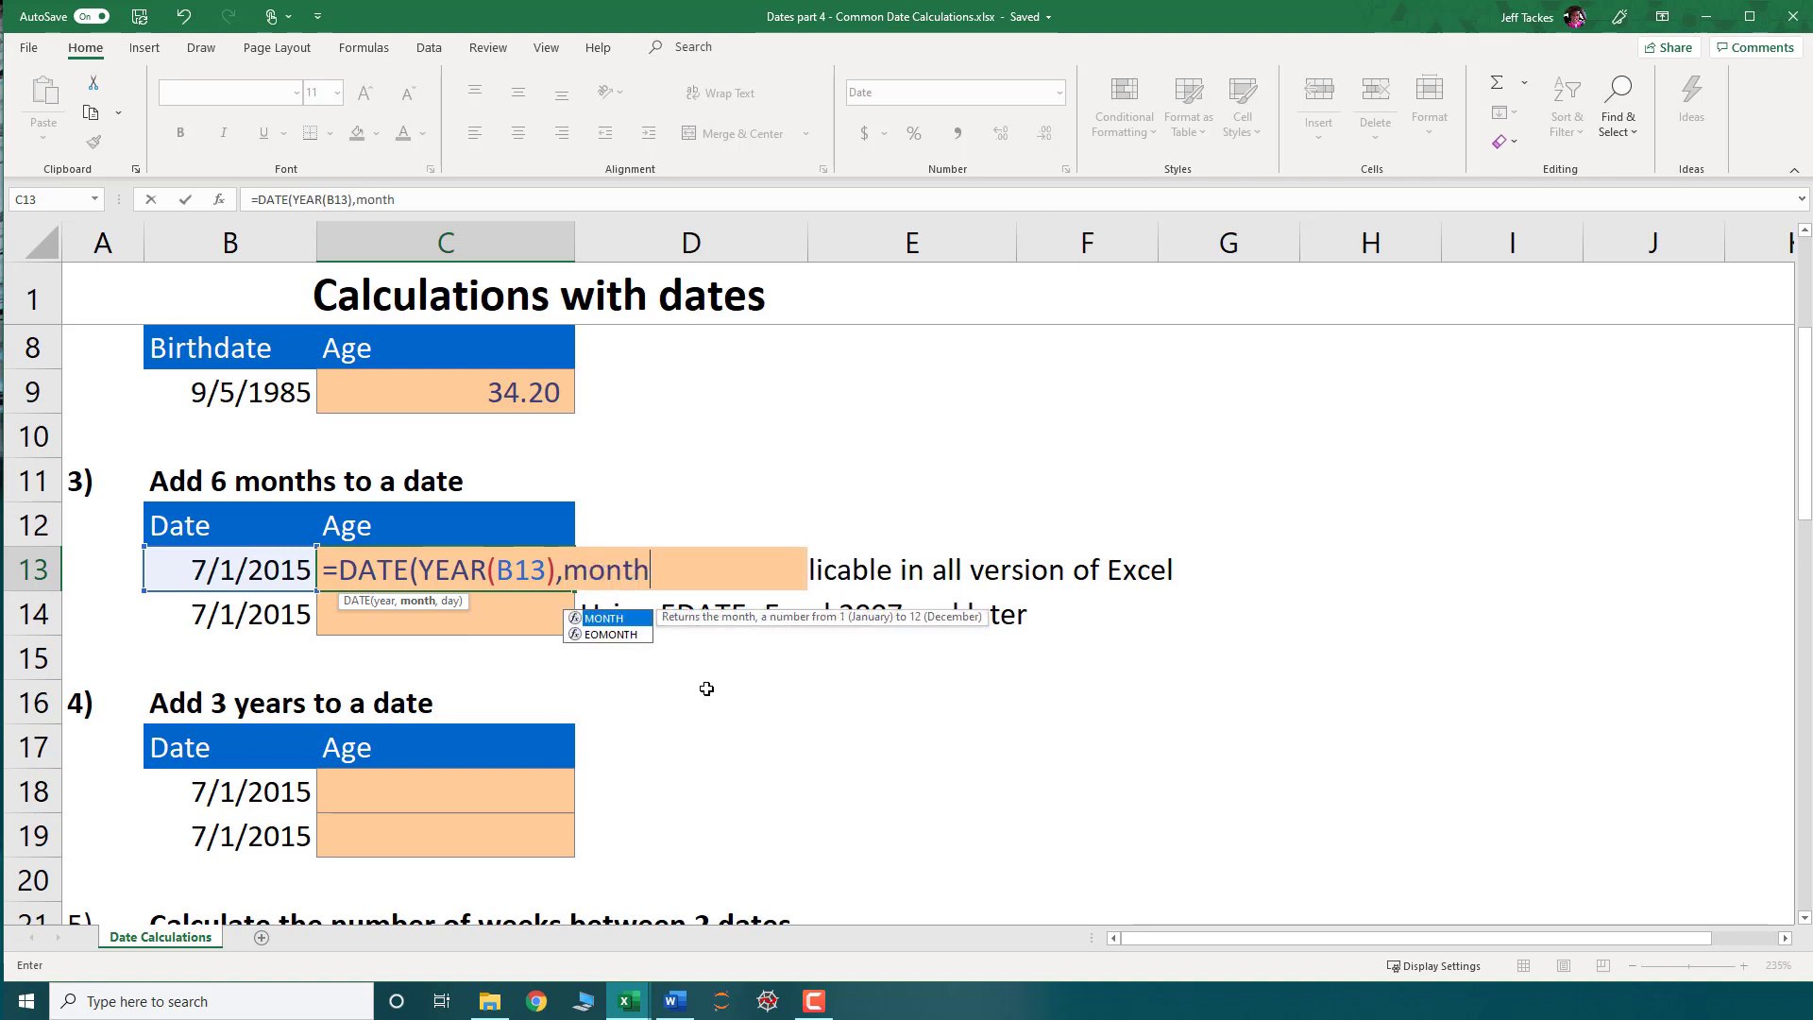
key("Tab")
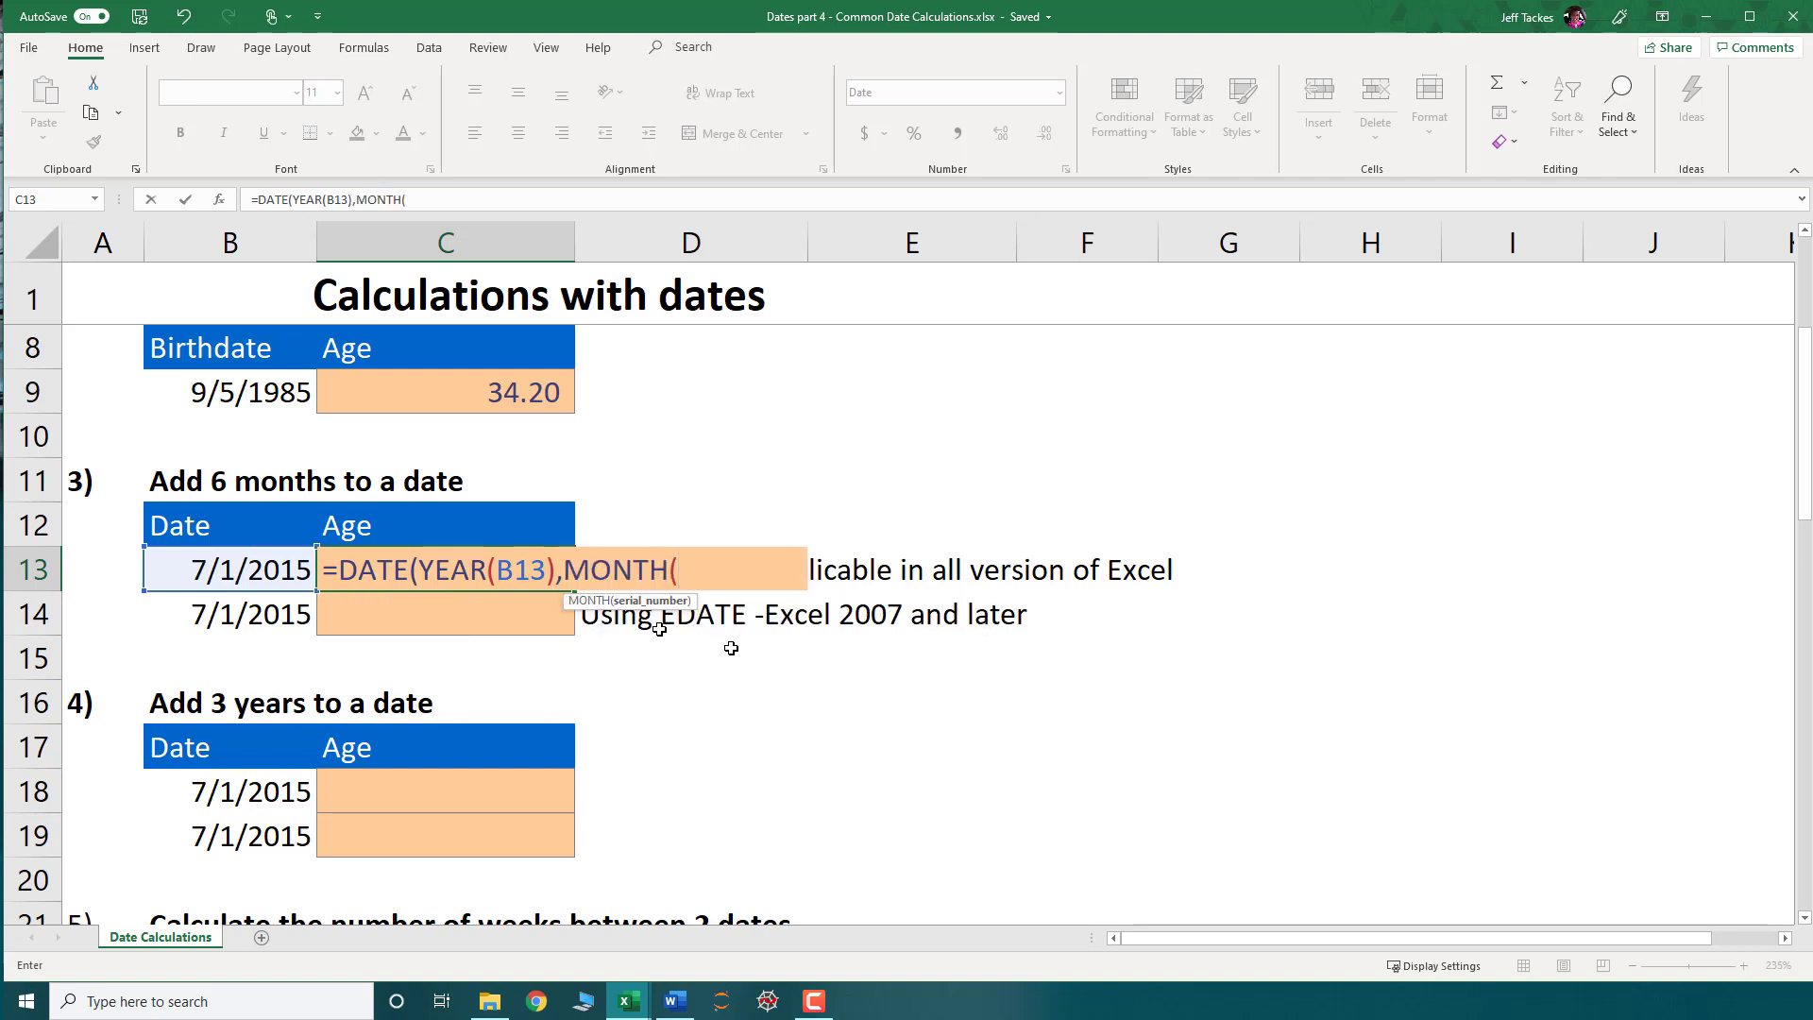
left_click(248, 570)
type("),")
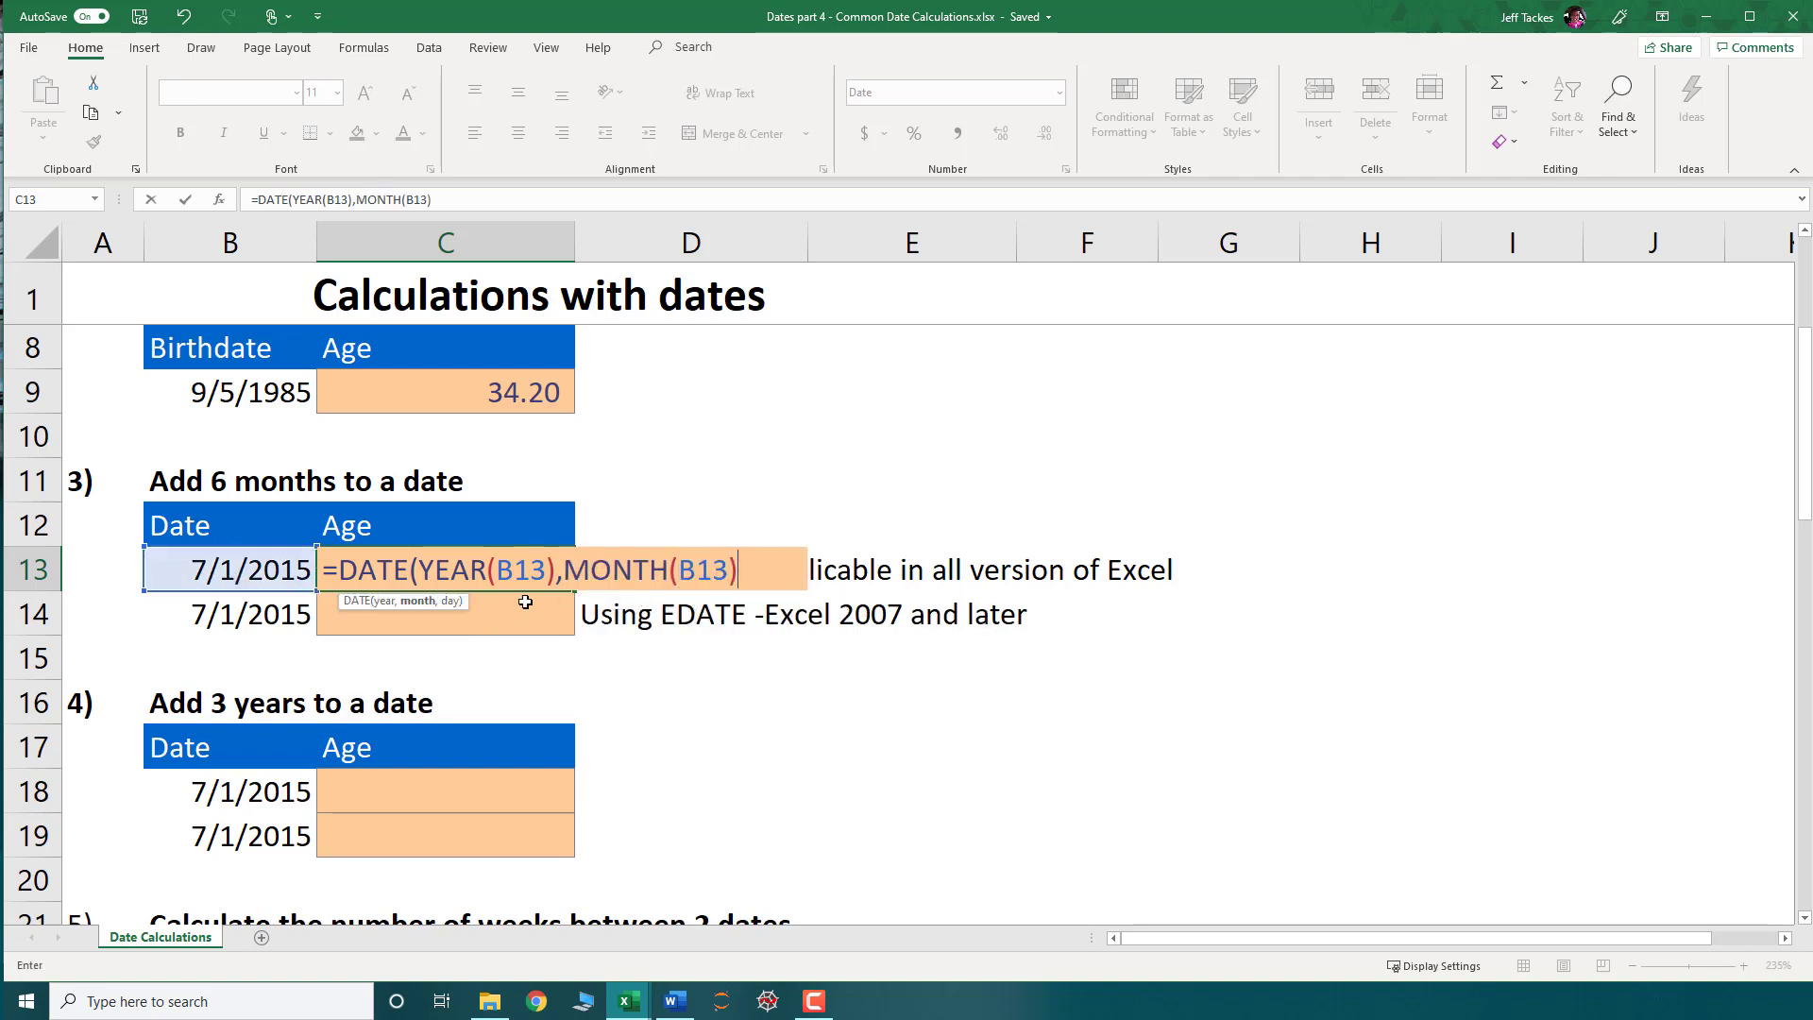
type("day(")
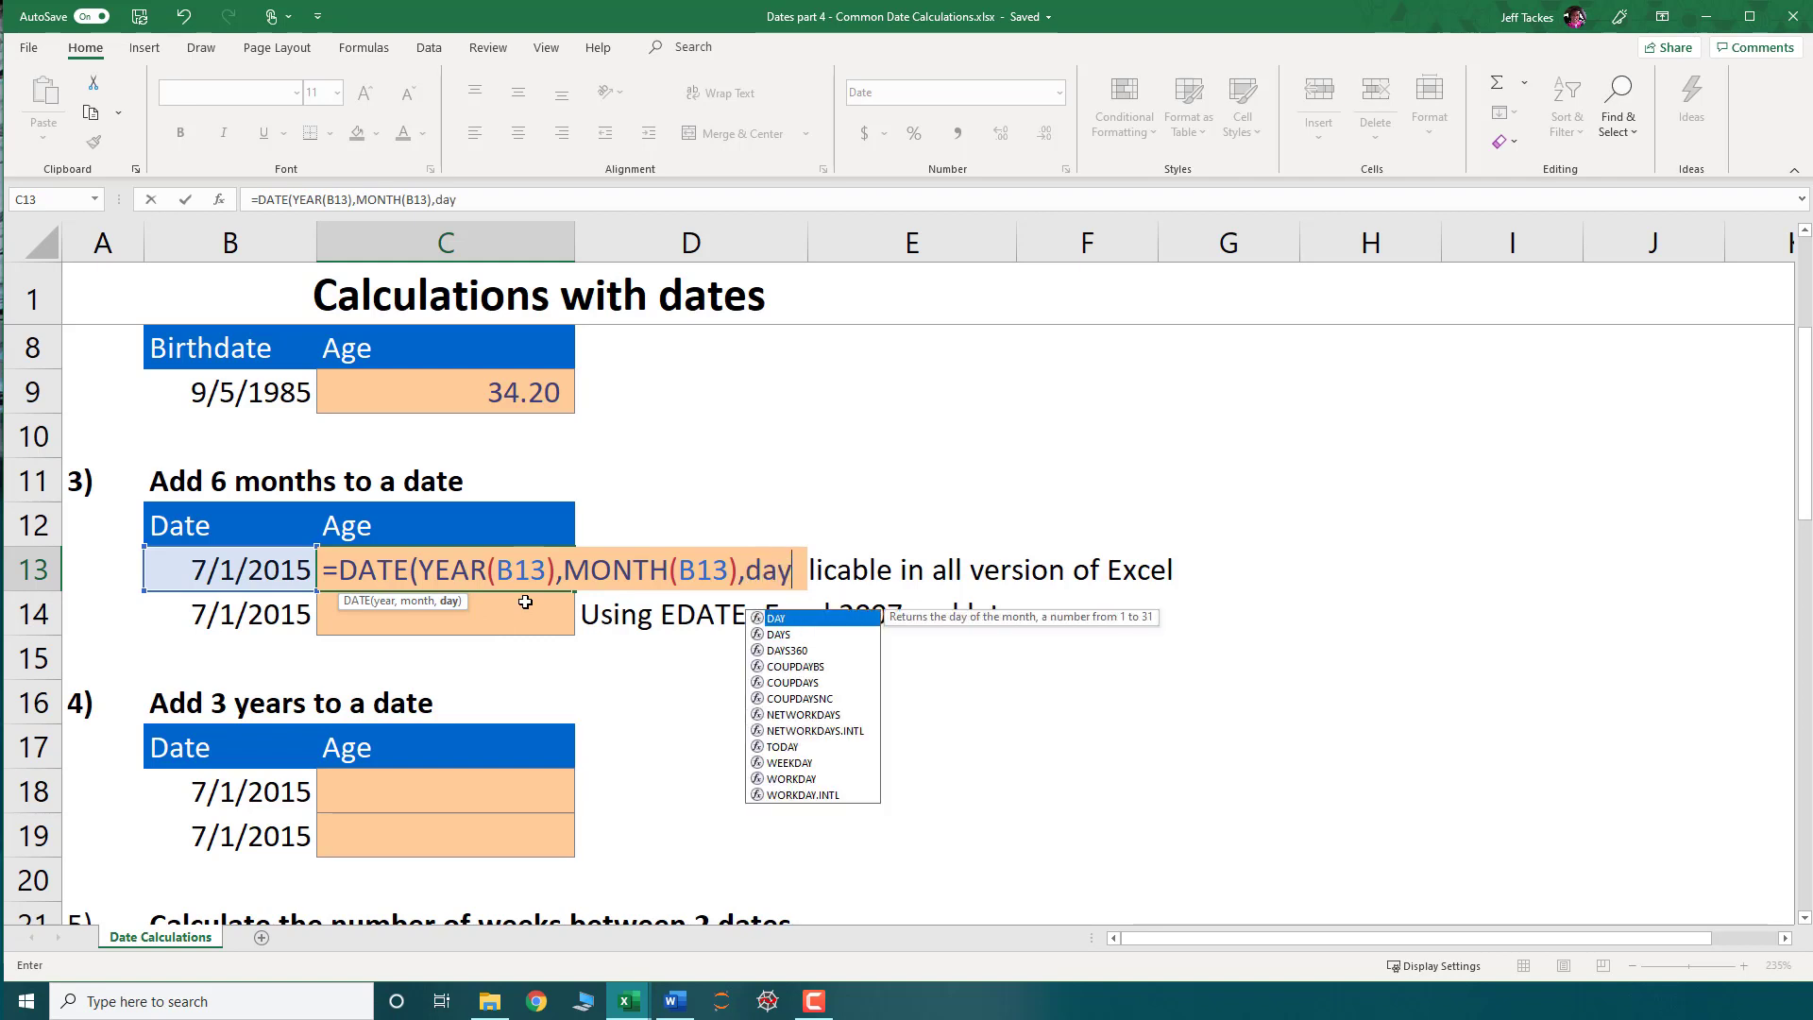
left_click(279, 569)
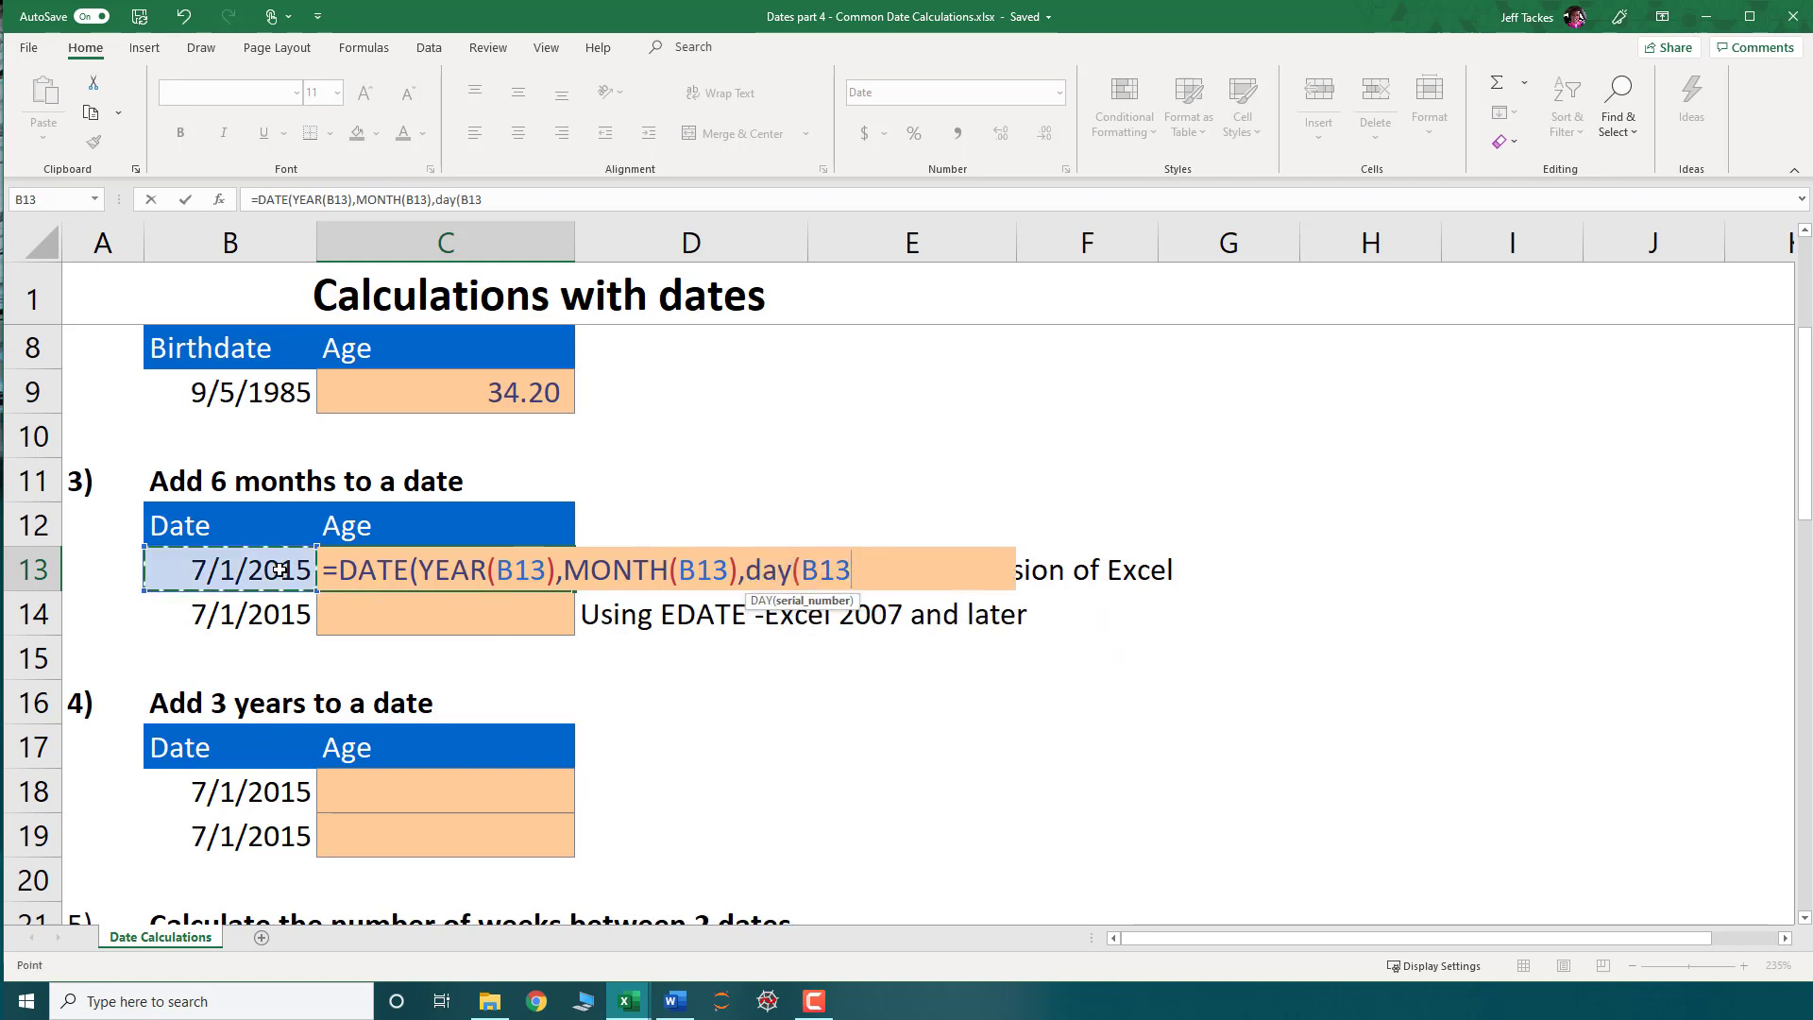
type("))")
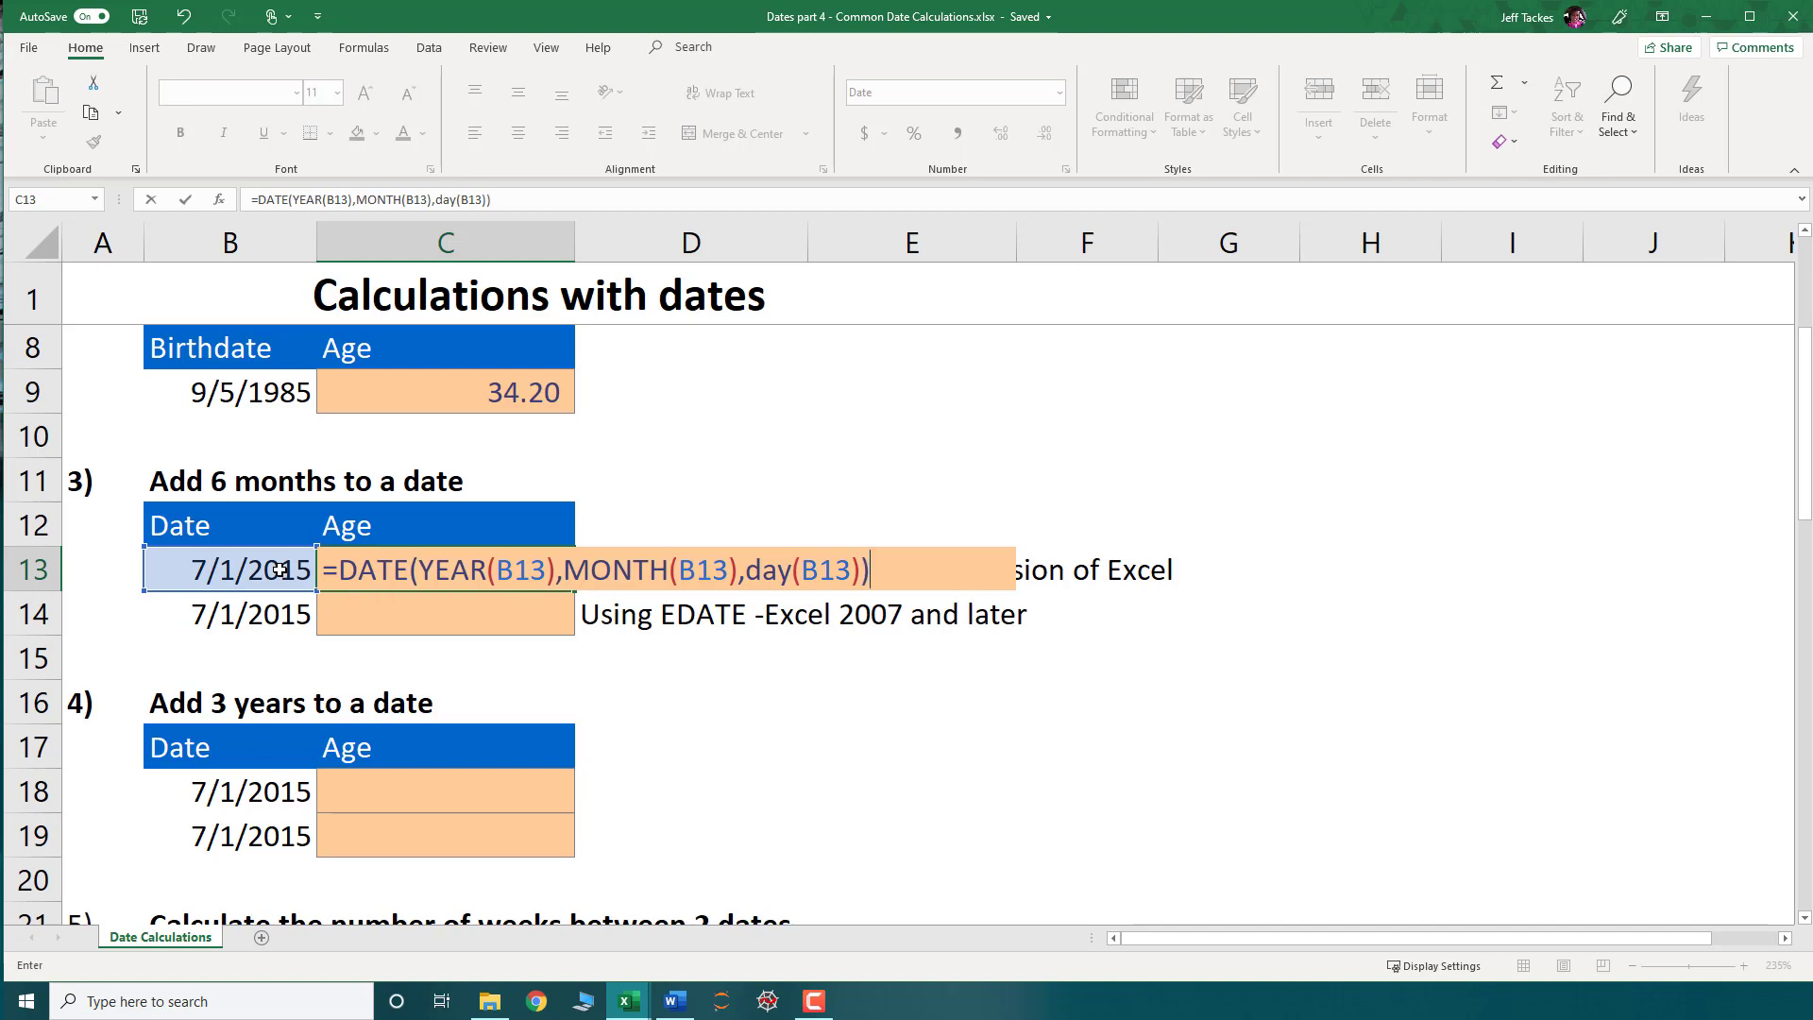
key("ctrl+Return")
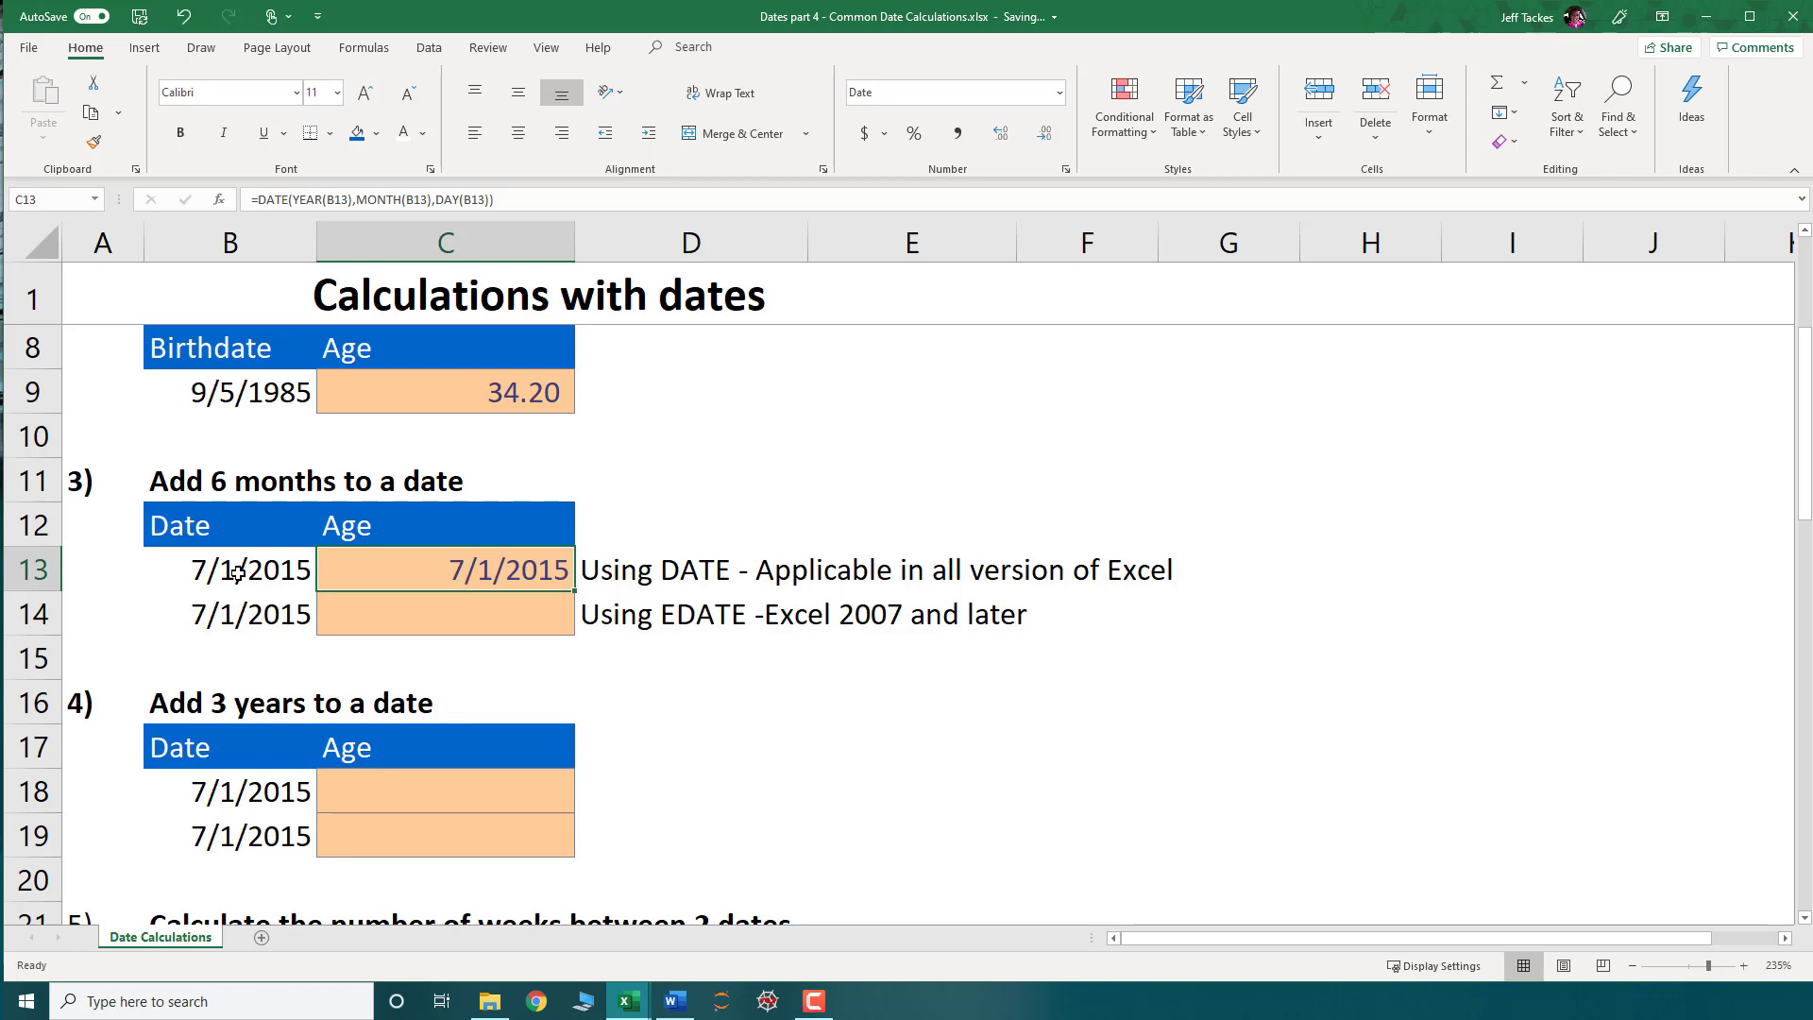
left_click(188, 559)
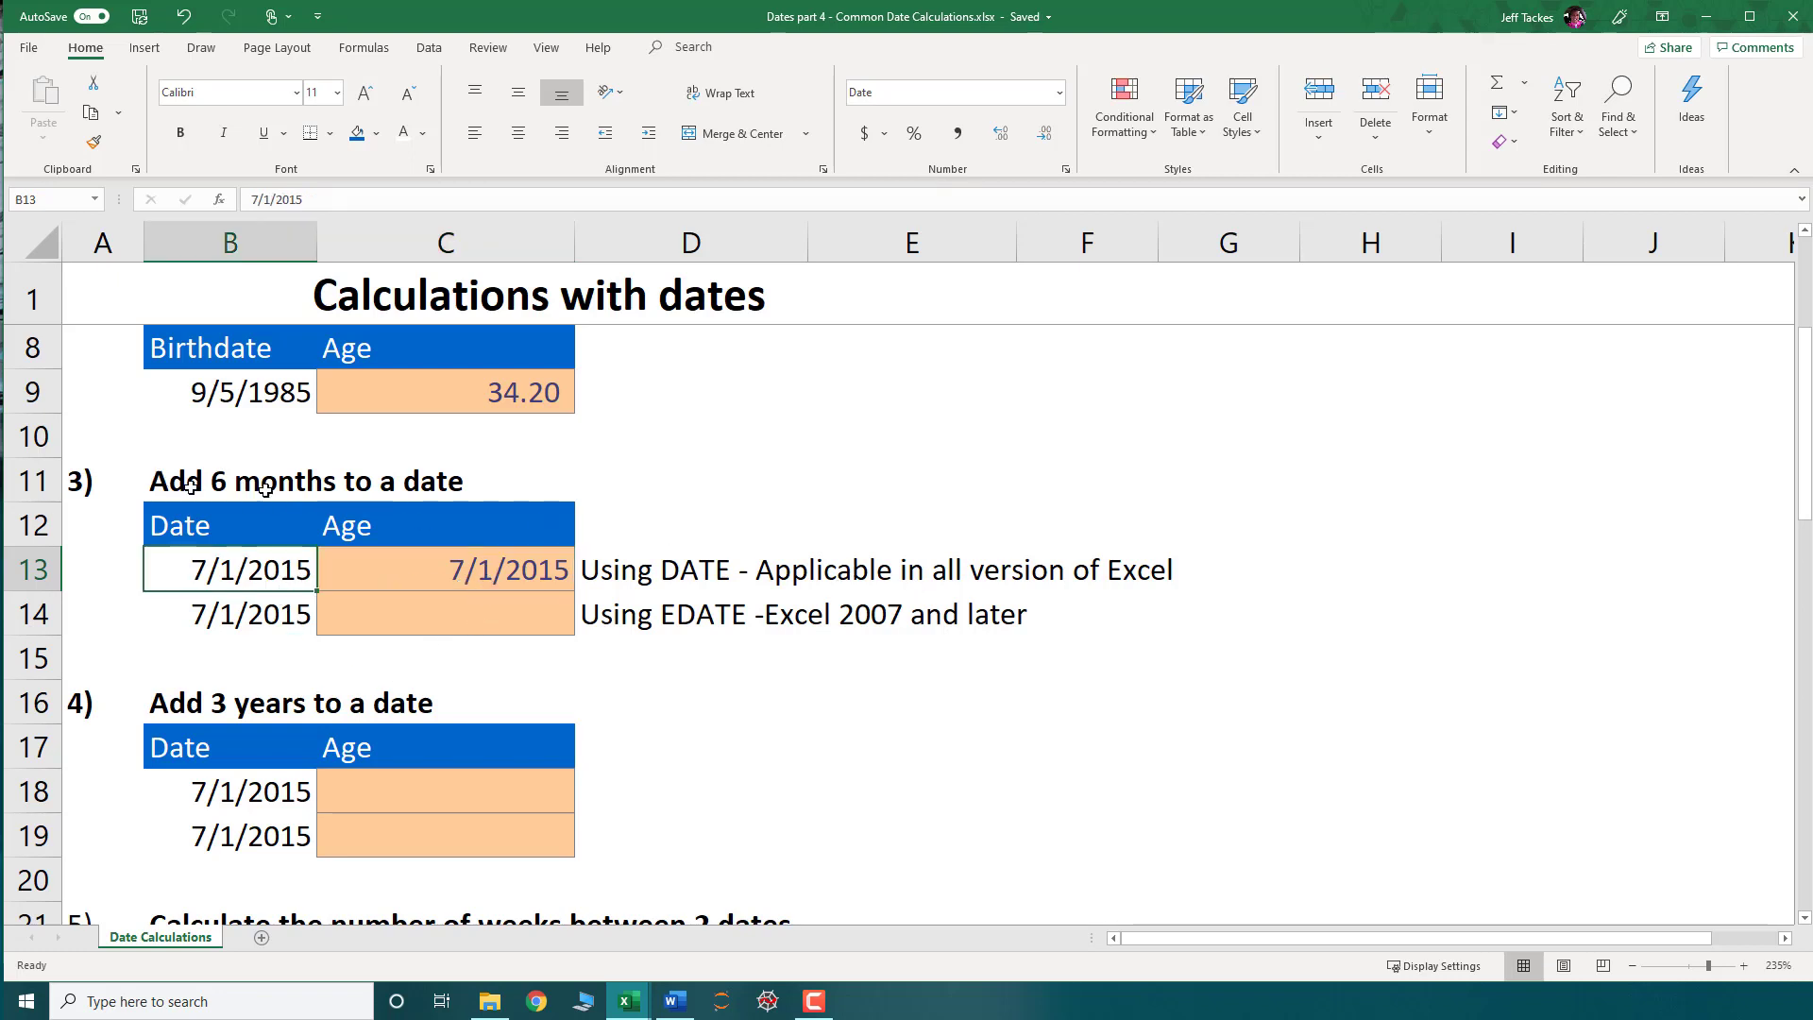
- Insert +6 after MONTH(B13) in the C13 formula, now showing 1/1/2016
left_click(506, 563)
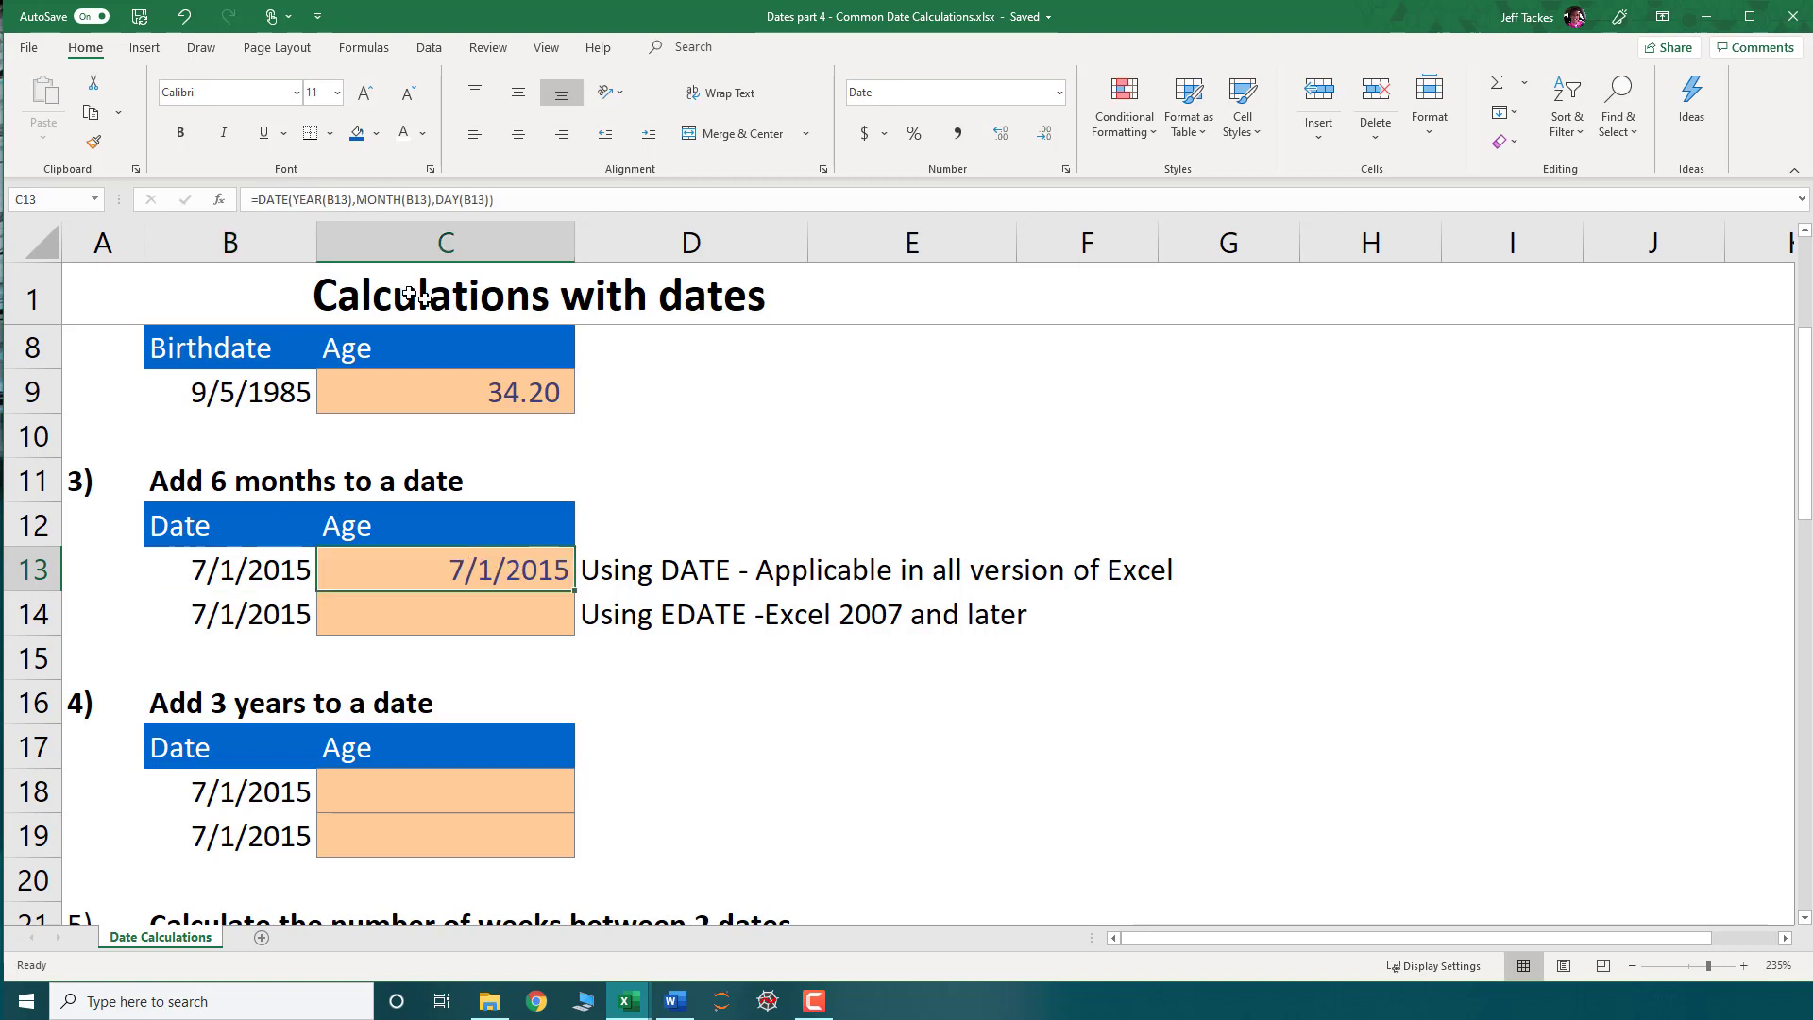
left_click(435, 200)
type("+6")
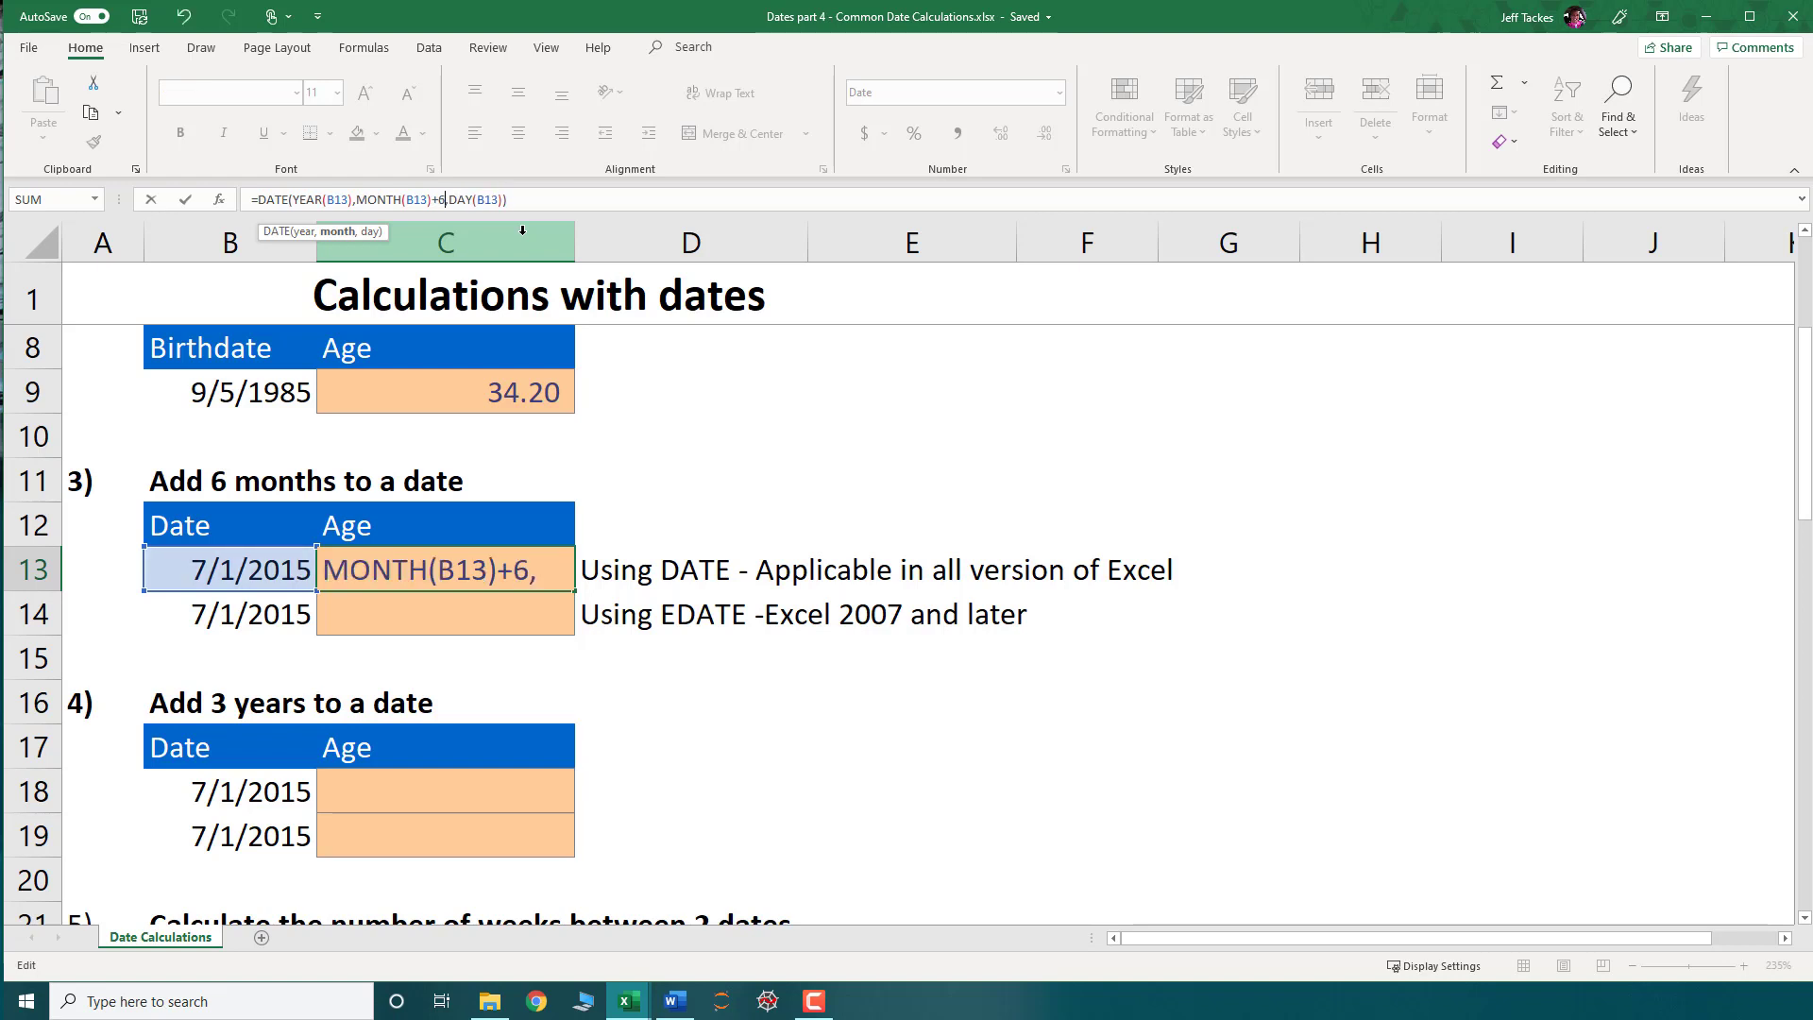
key("Return")
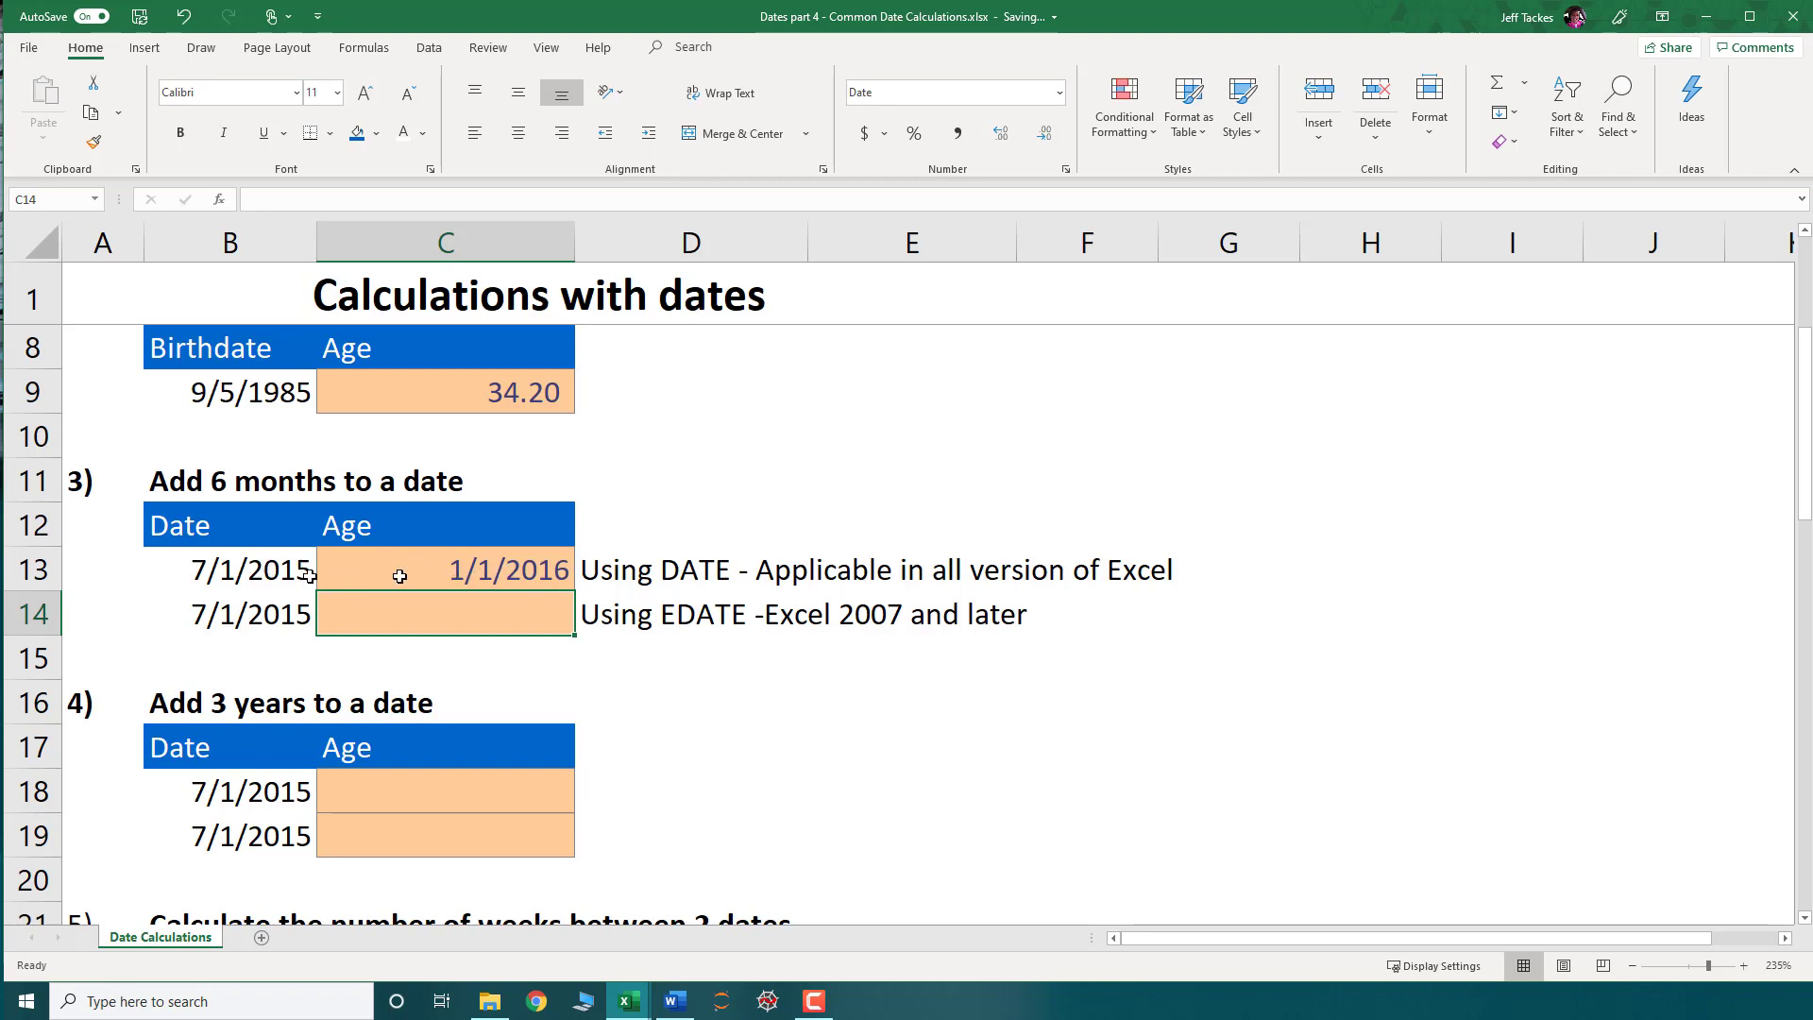
left_click(455, 574)
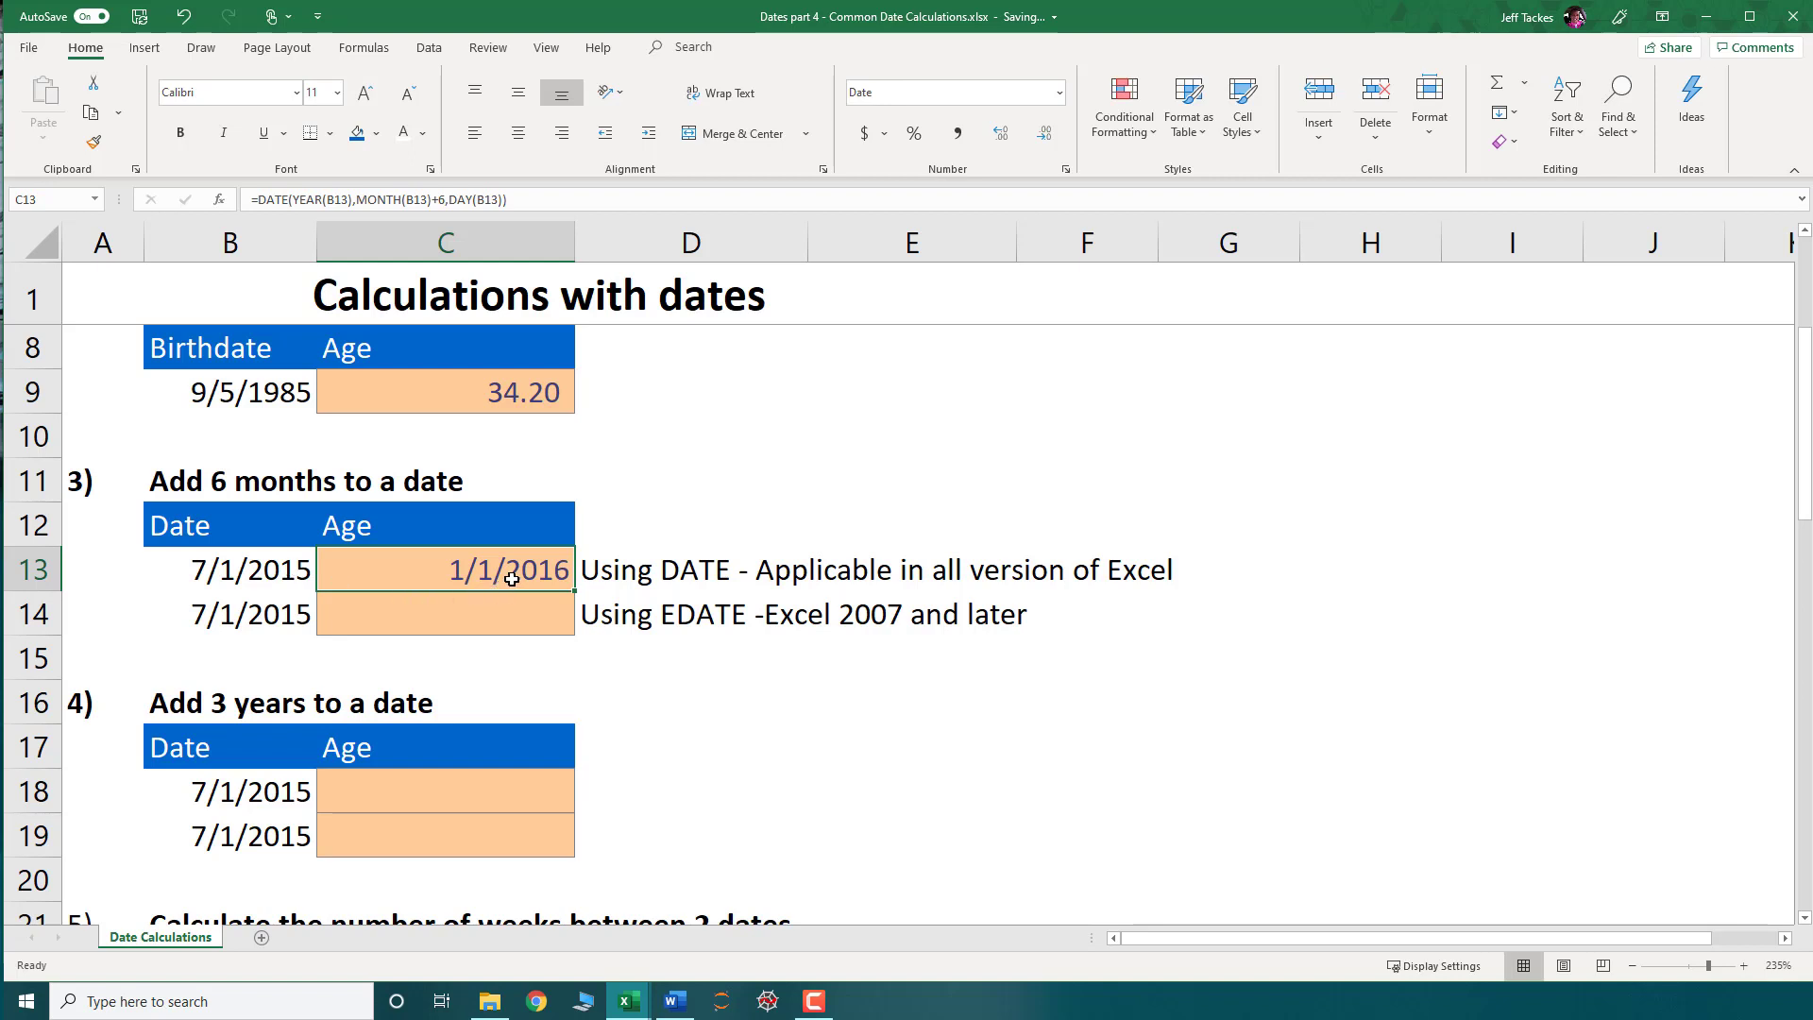
left_click(482, 609)
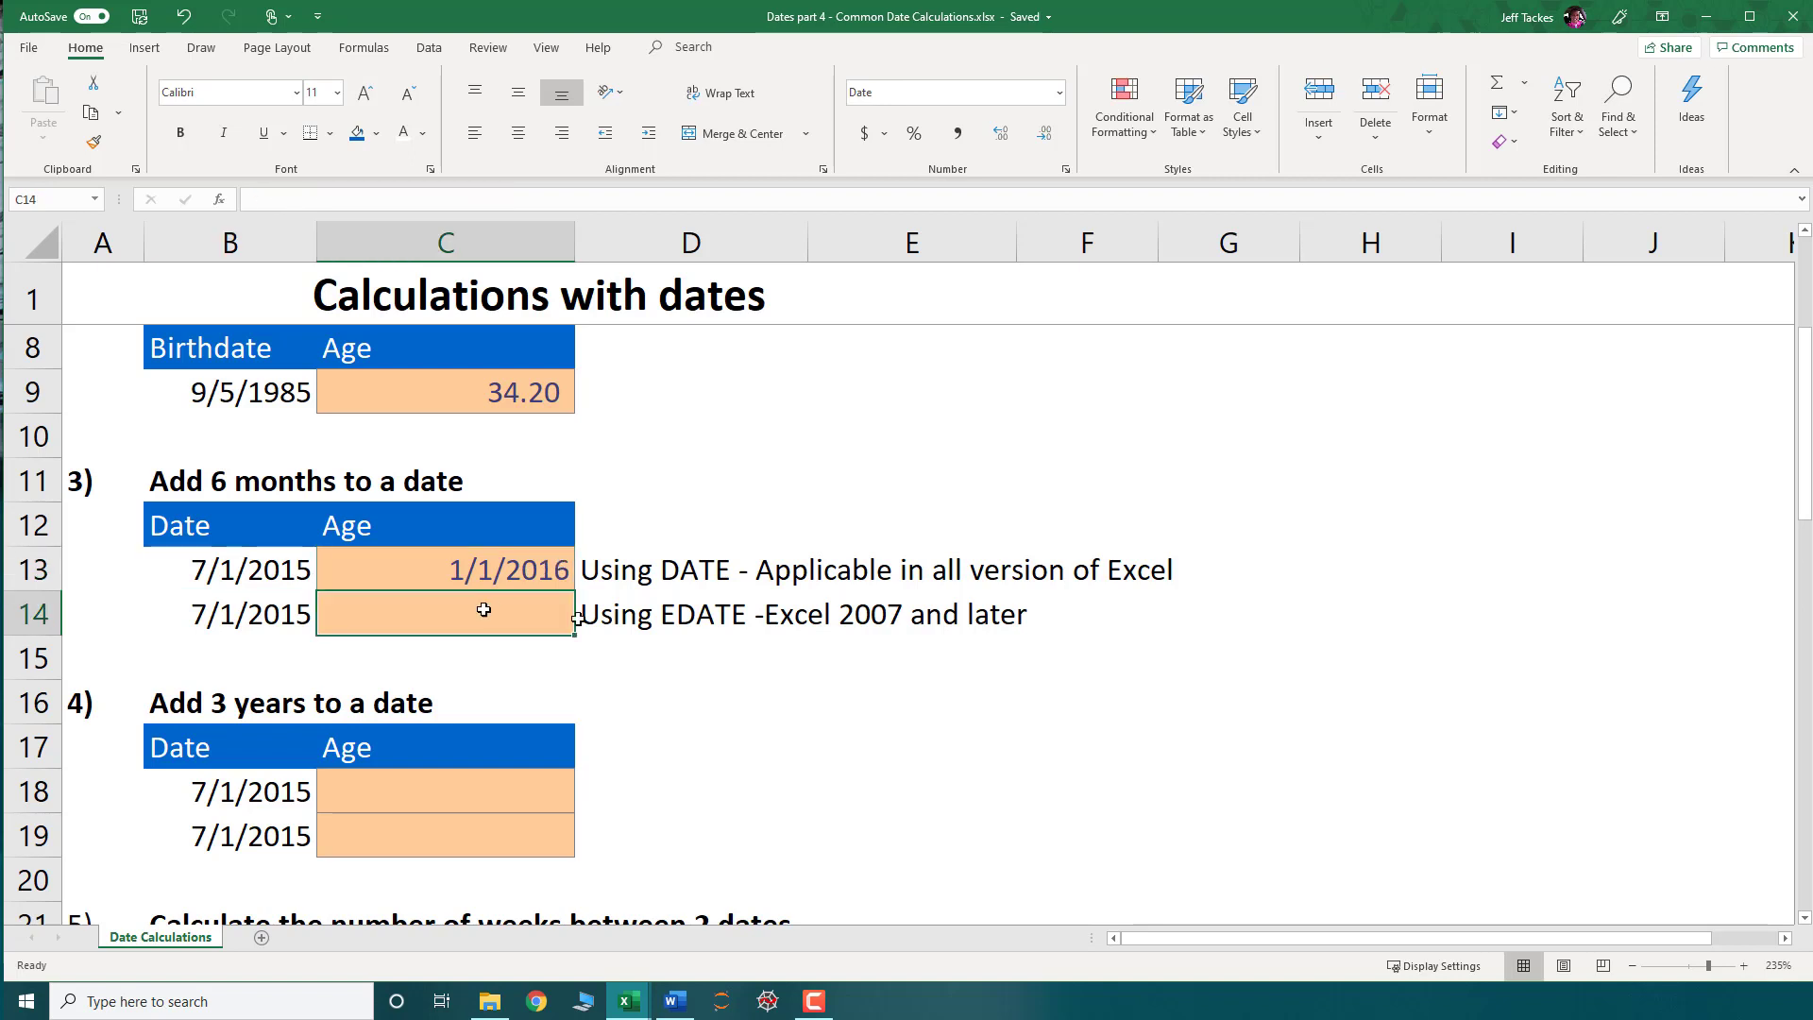
- Enter =EDATE(B14,6) in C14, also giving 1/1/2016
type("=eda")
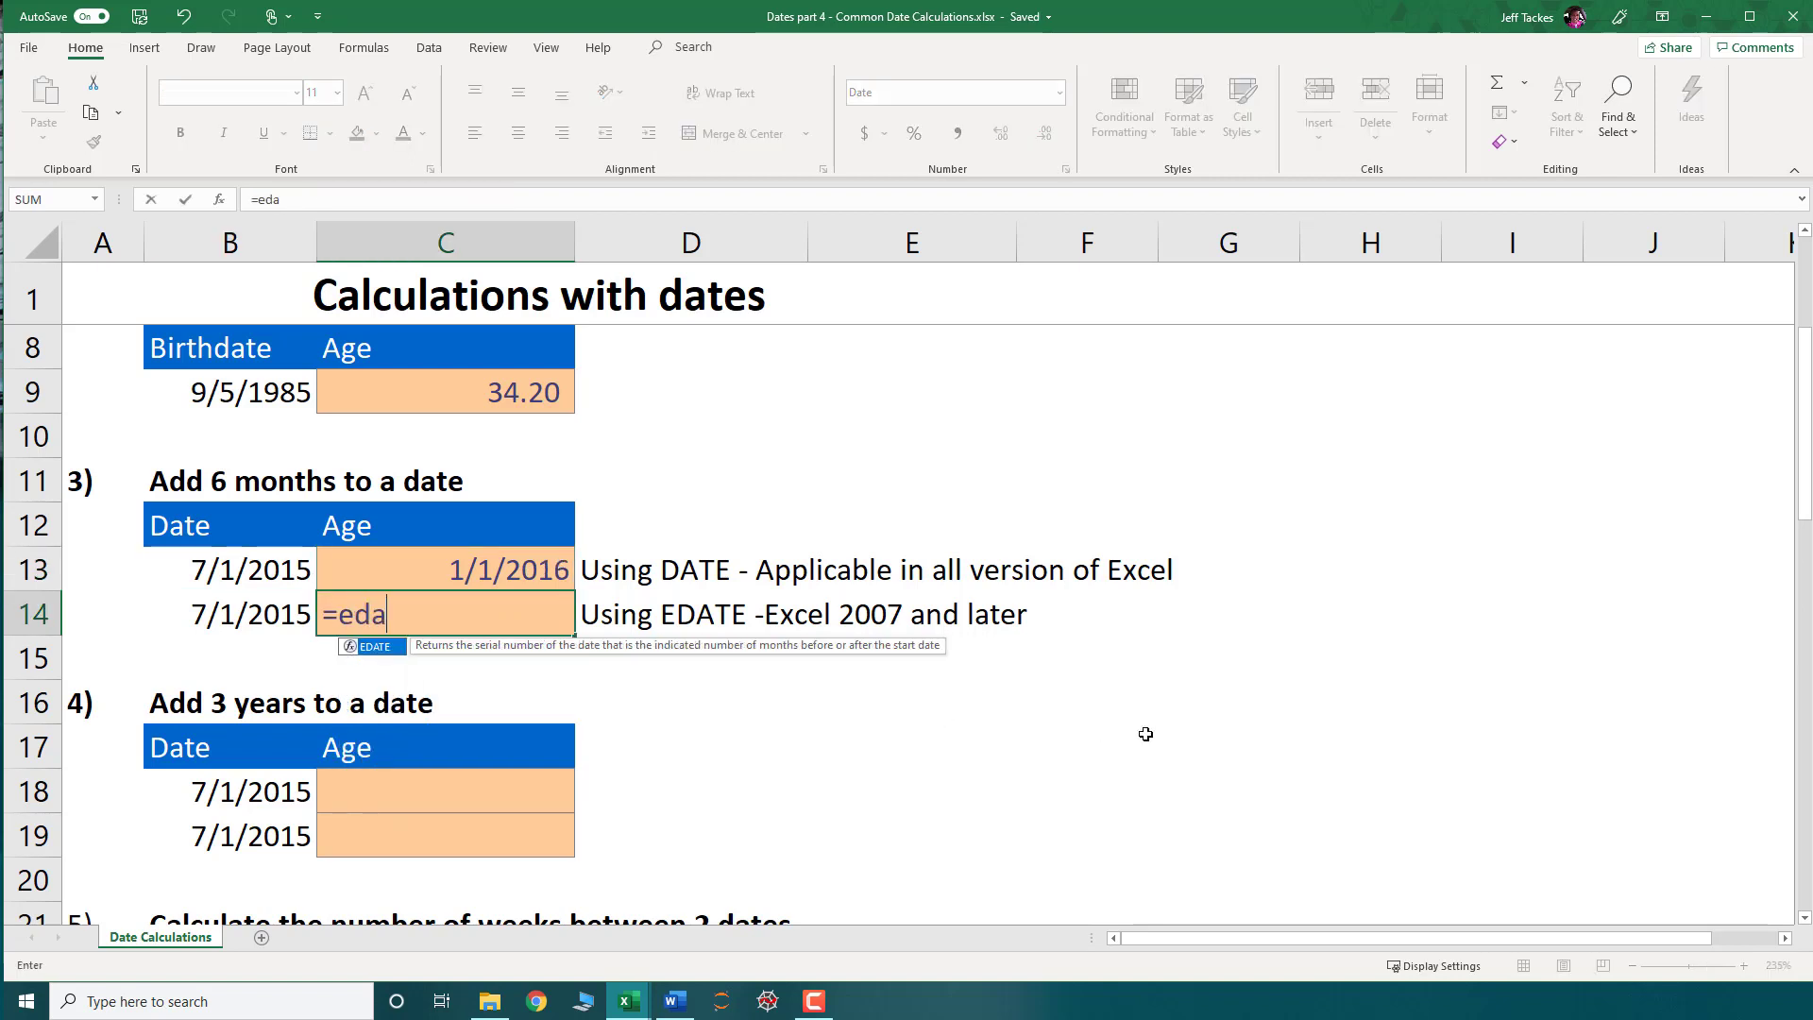
key("Tab")
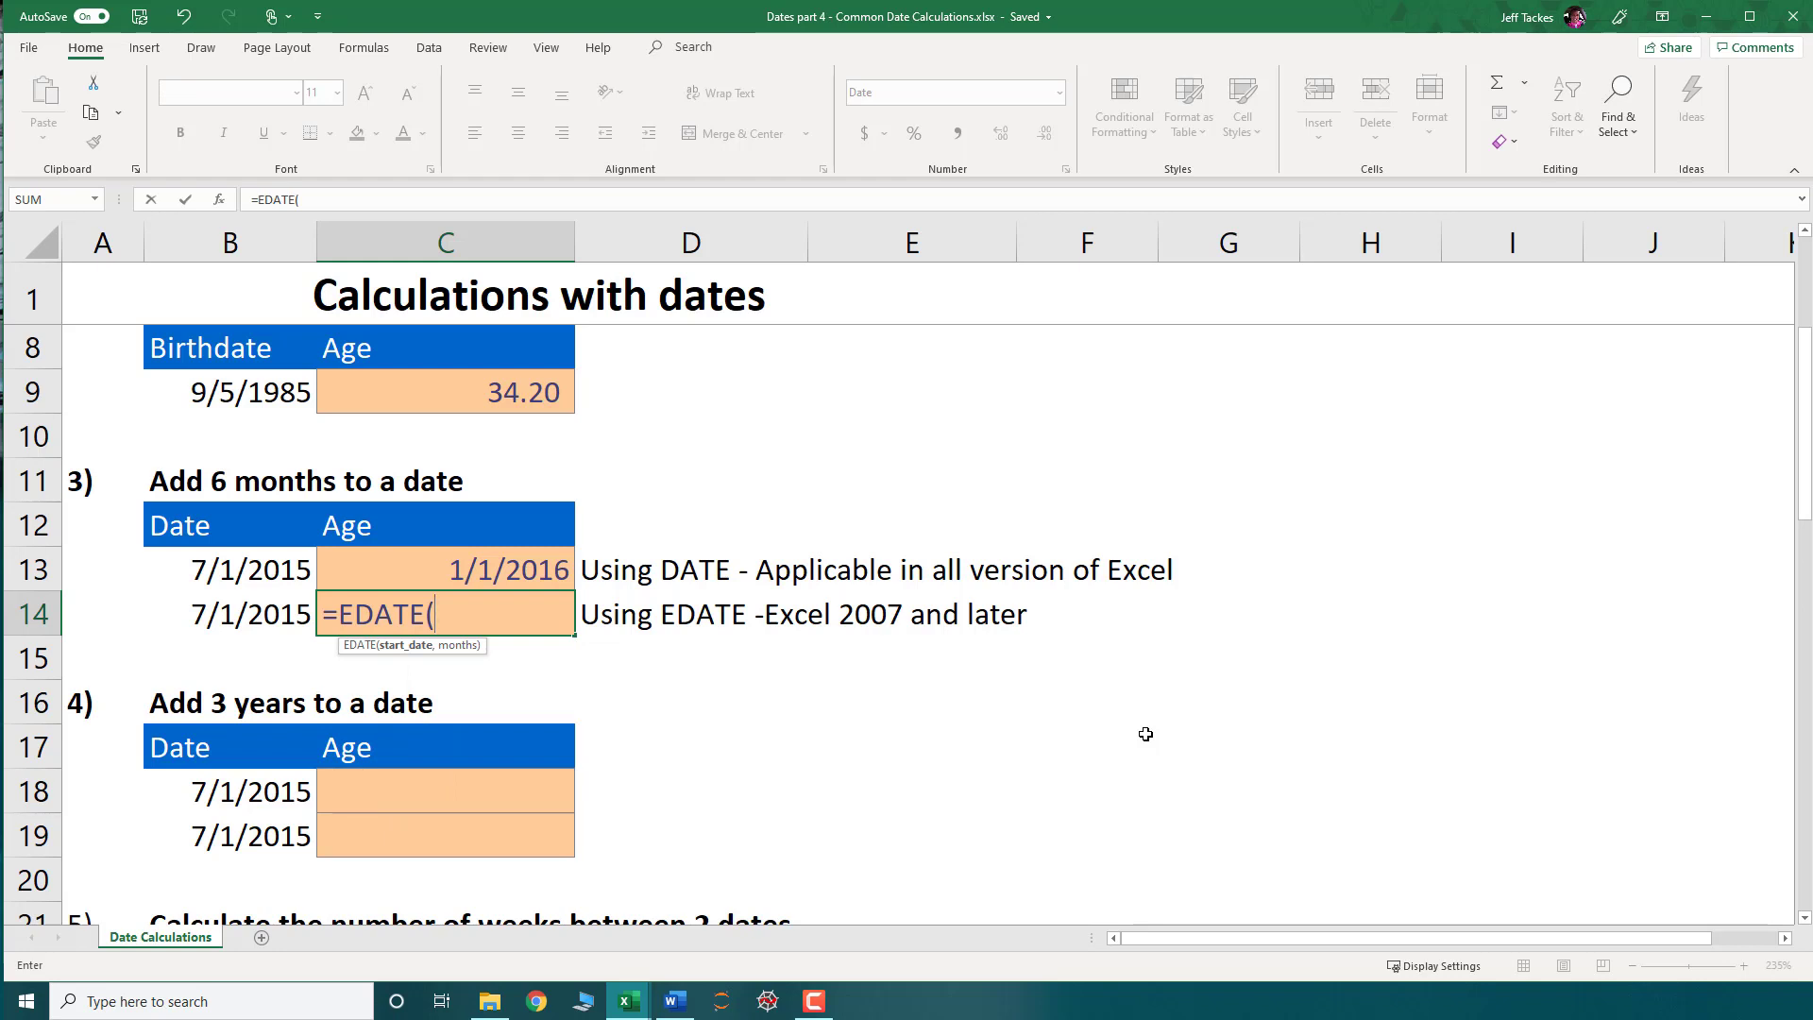
left_click(265, 611)
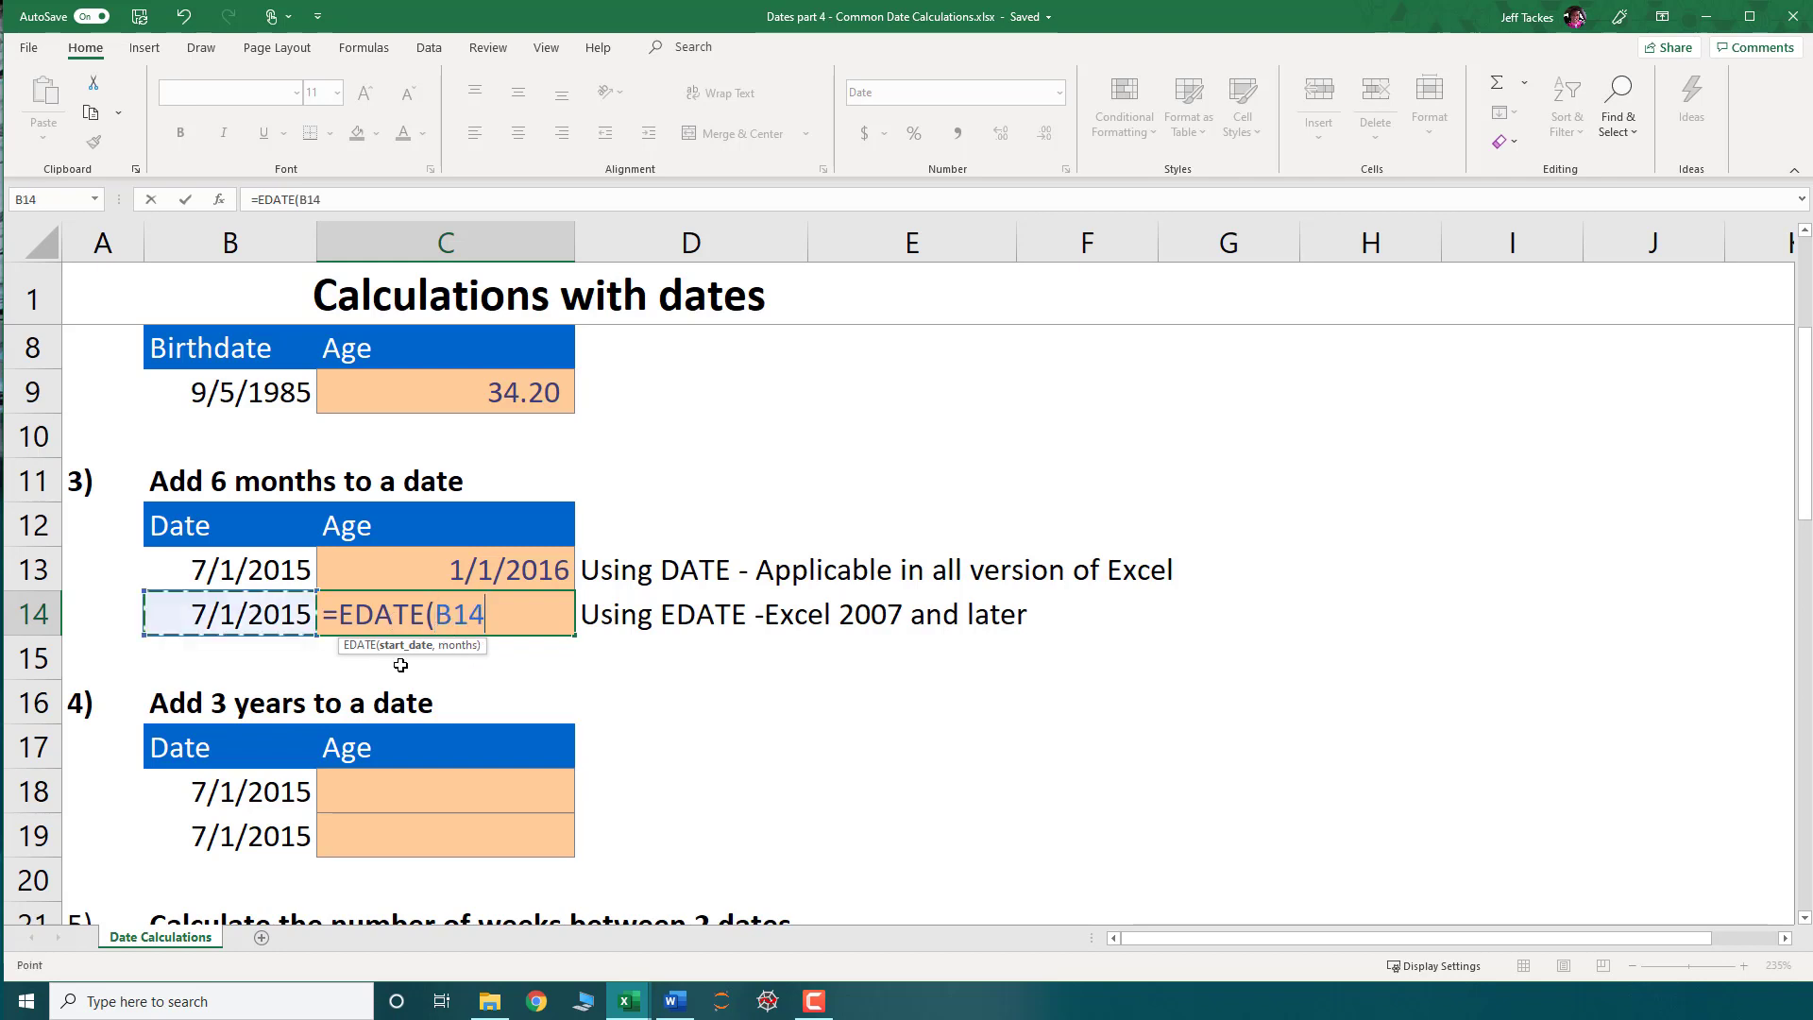
type(",6")
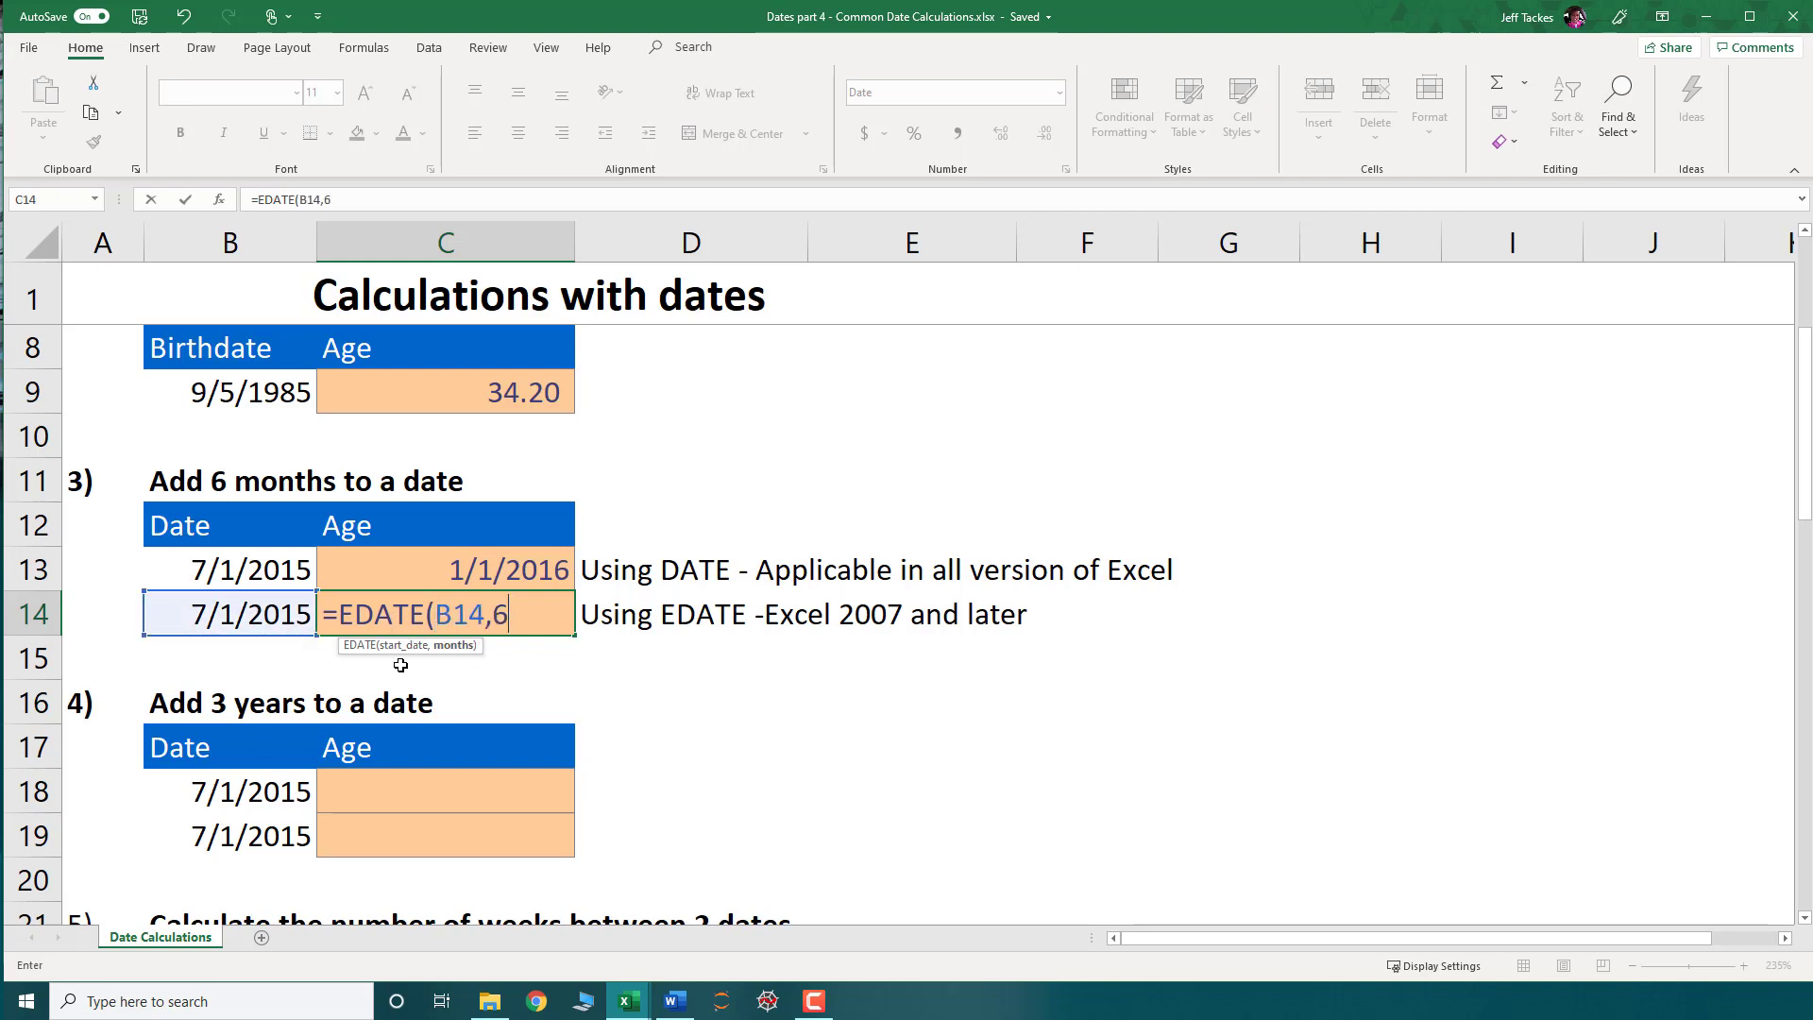
type(")")
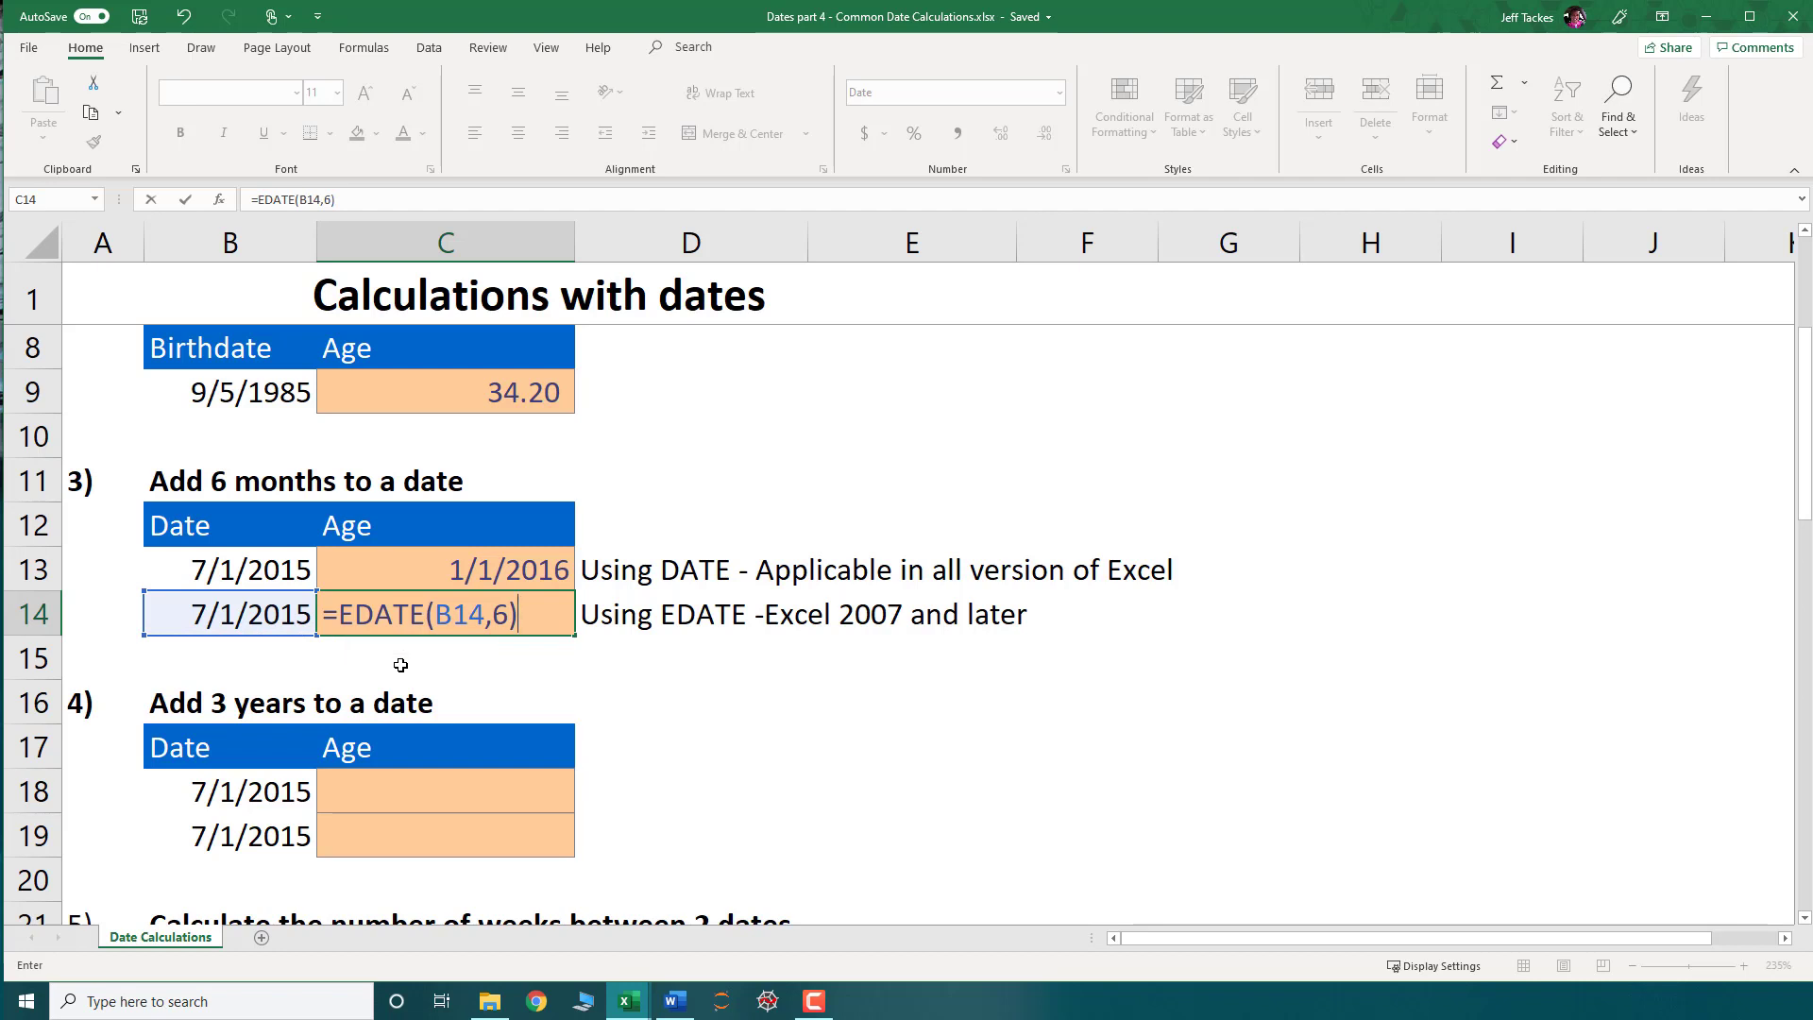
key("Return")
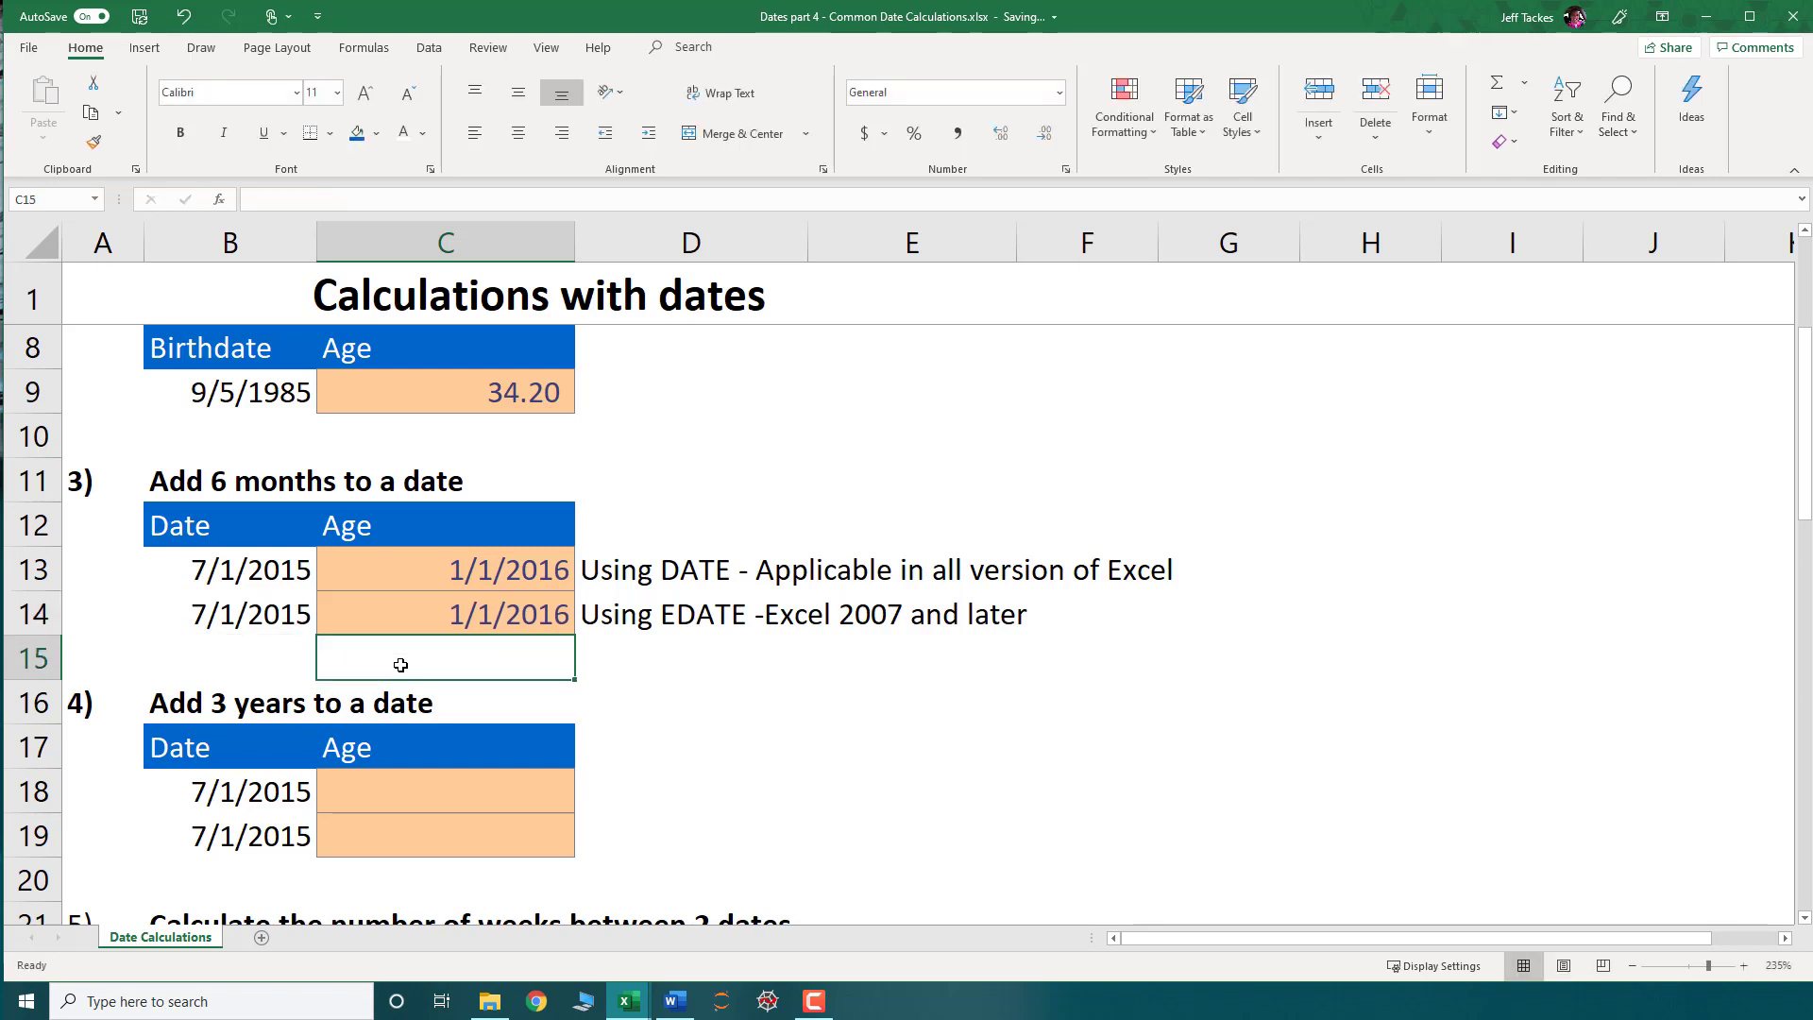
- Compare C13 and C14, then scroll to the add-3-years table and select C18
left_click_drag(512, 561, 513, 609)
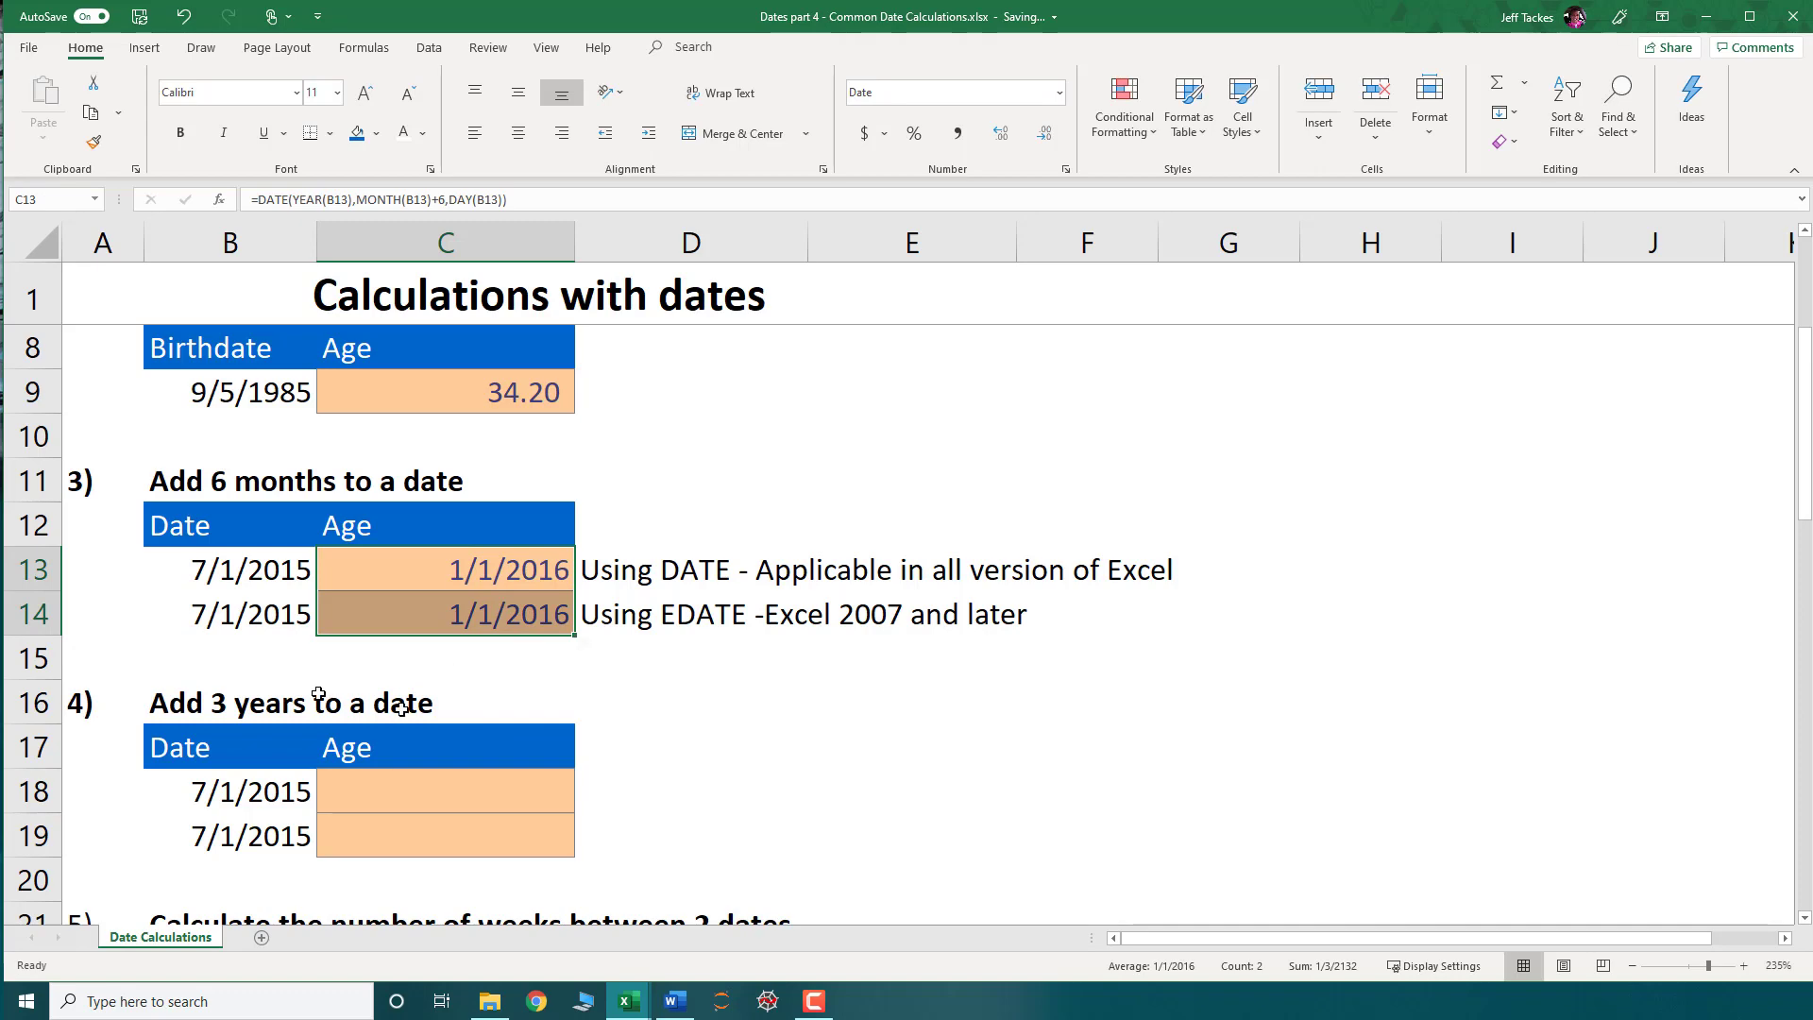
scroll(425, 706, "down", 2)
left_click(773, 602)
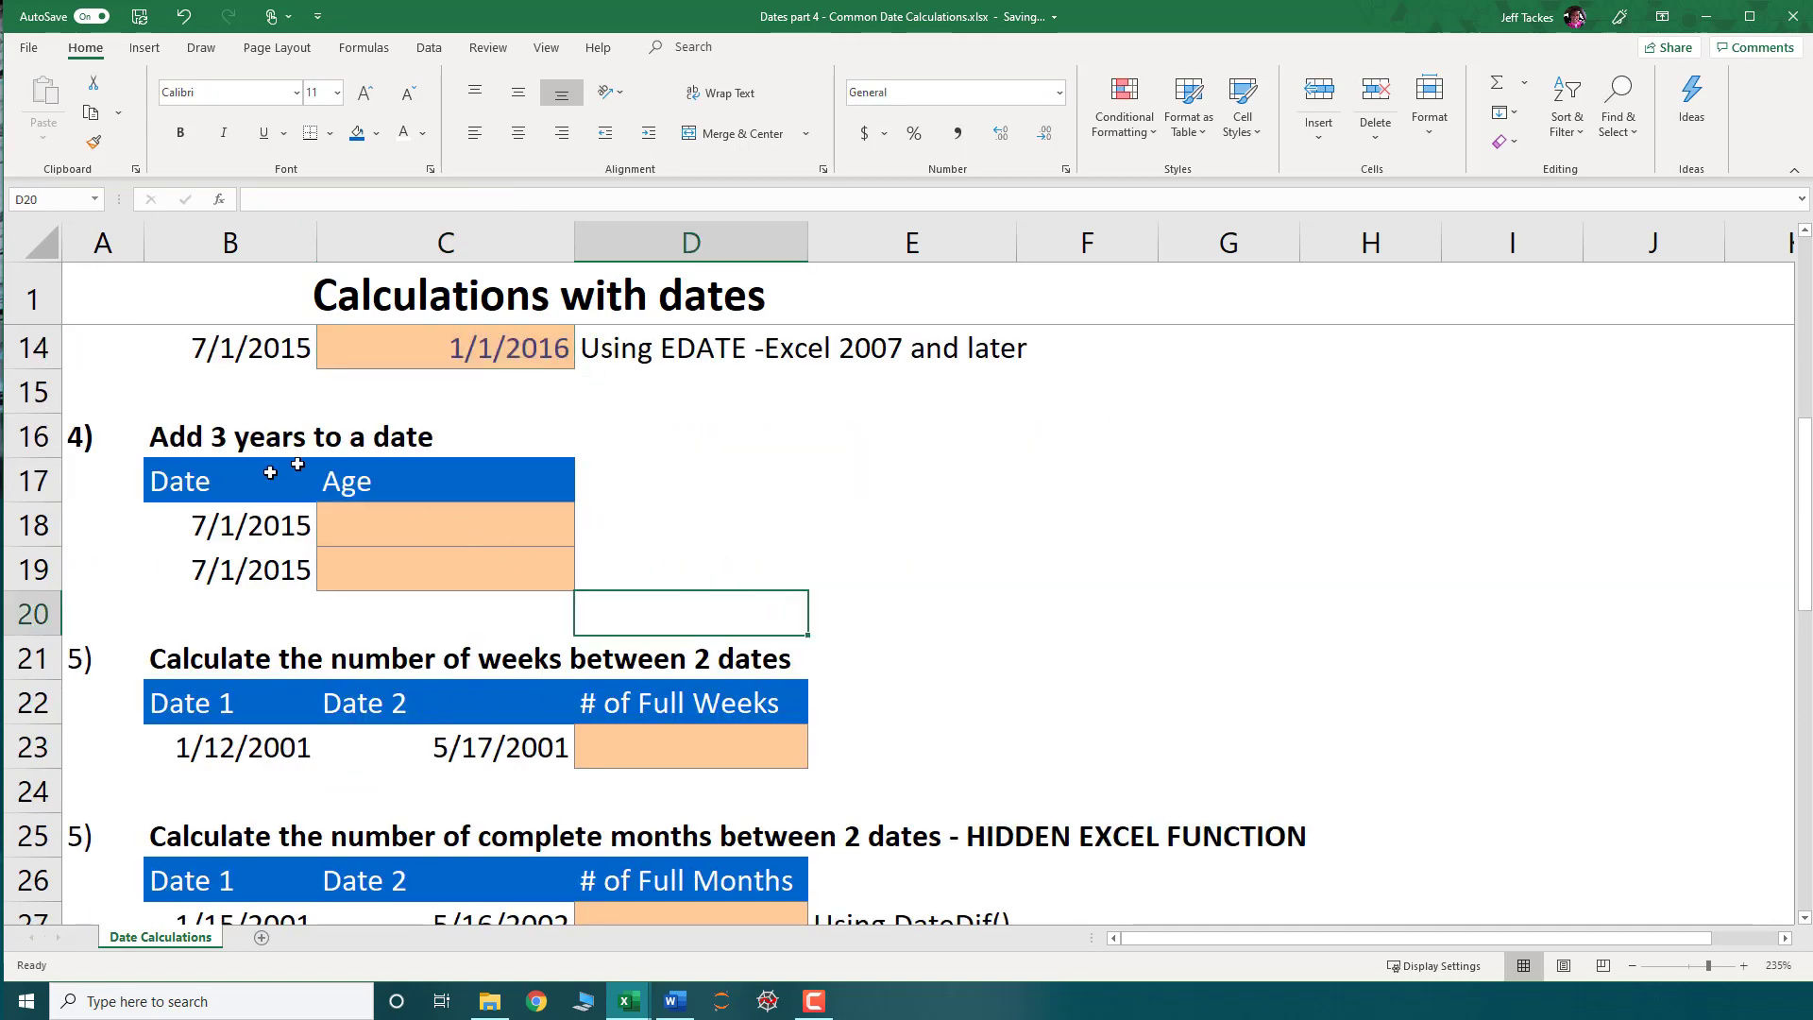
left_click(393, 531)
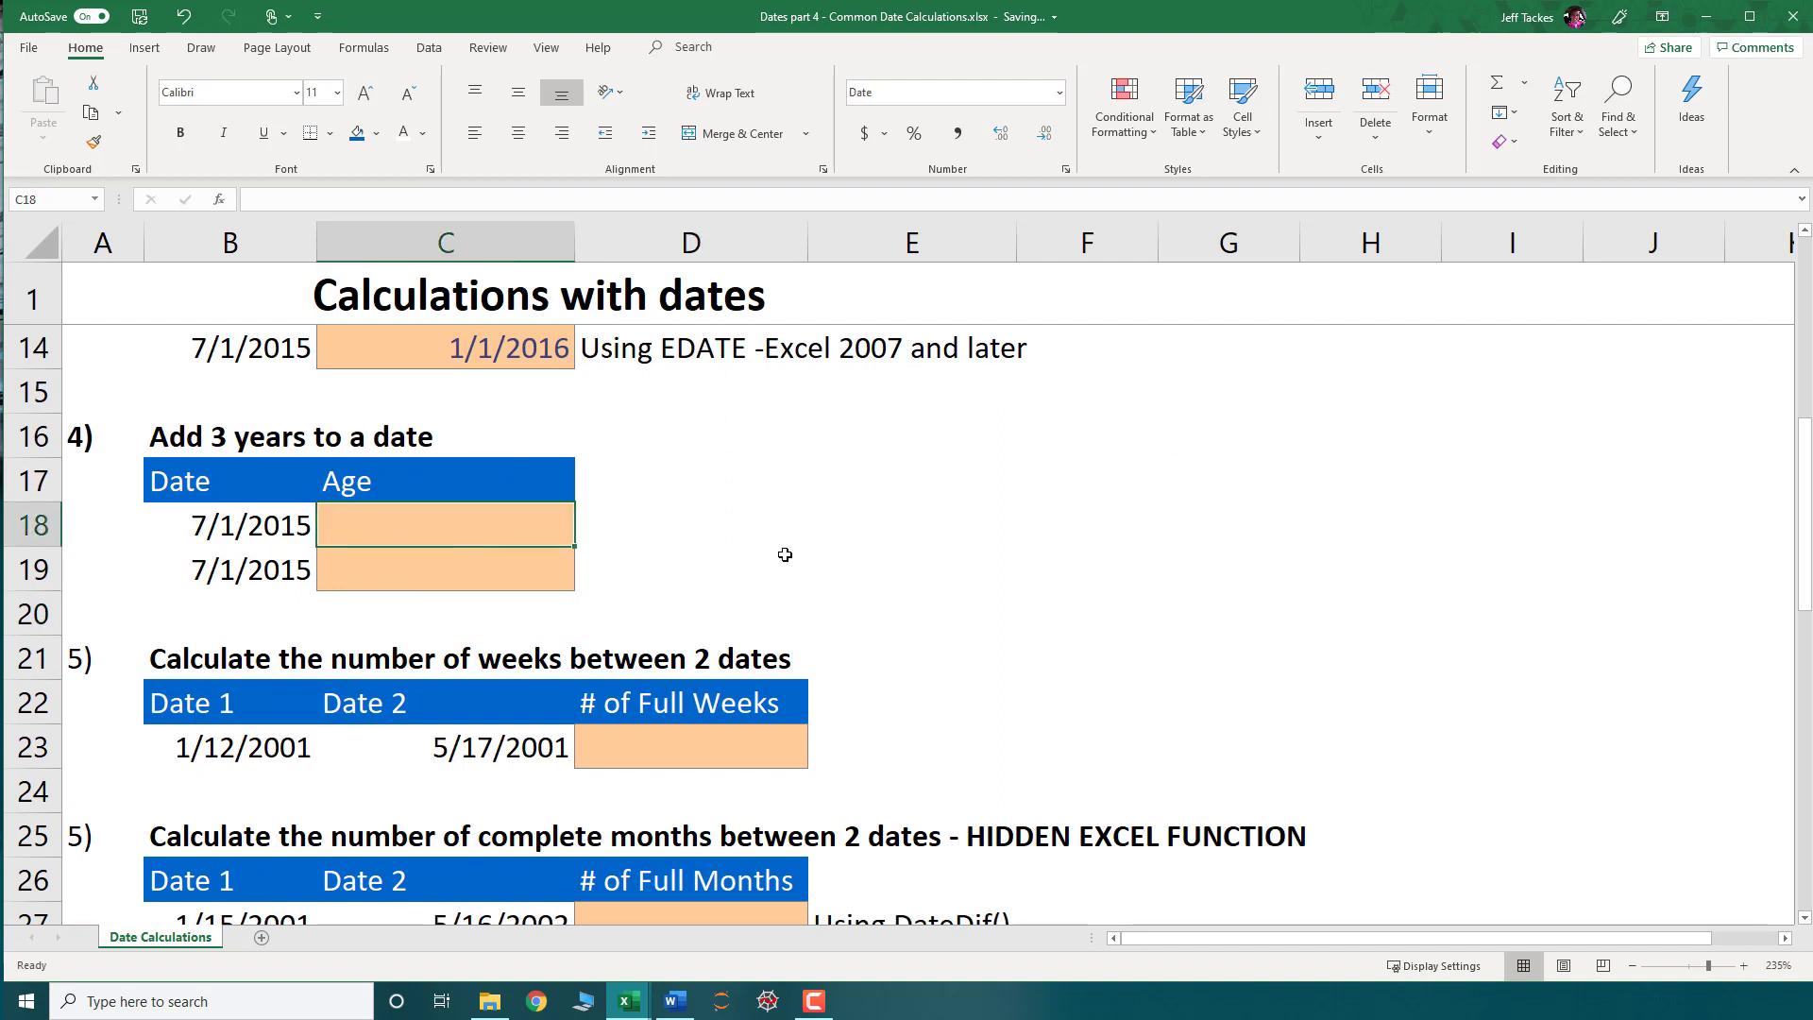
- Enter =DATE(YEAR(B18),MONTH(B18),DAY(B18)) in C18
type("=date")
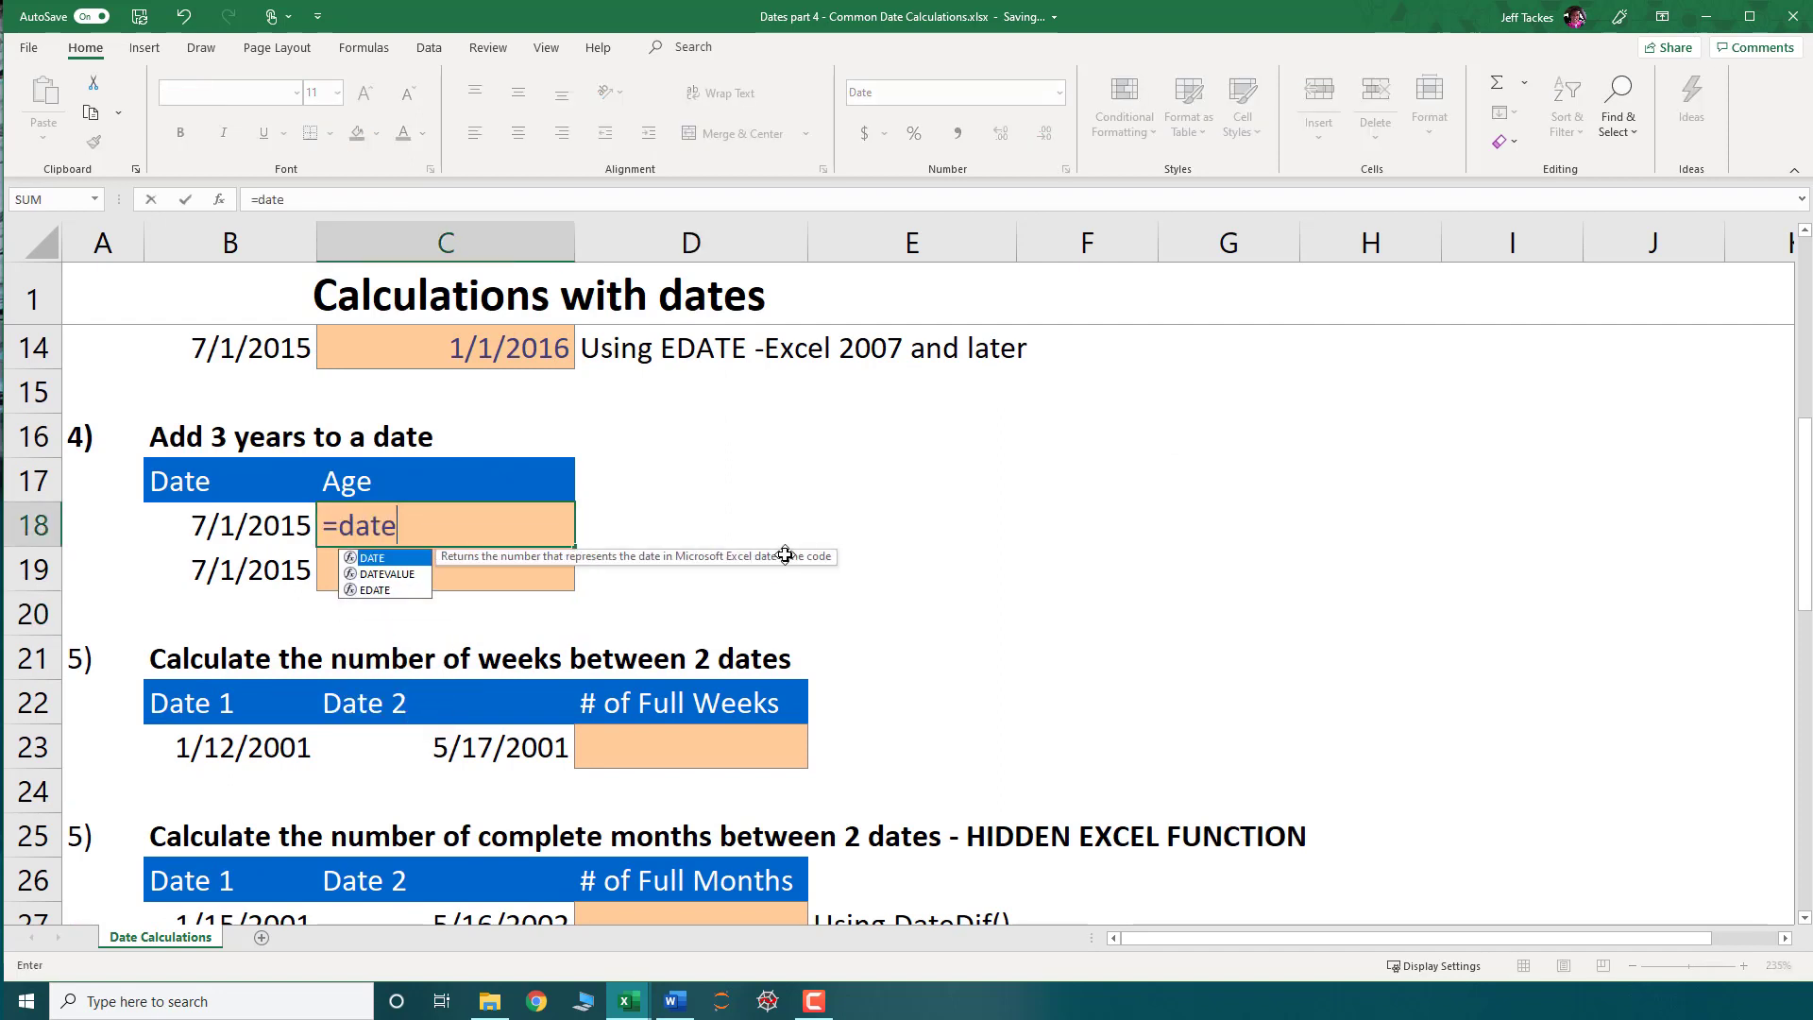
key("Tab")
type("year")
key("BackSpace")
key("BackSpace")
key("BackSpace")
key("BackSpace")
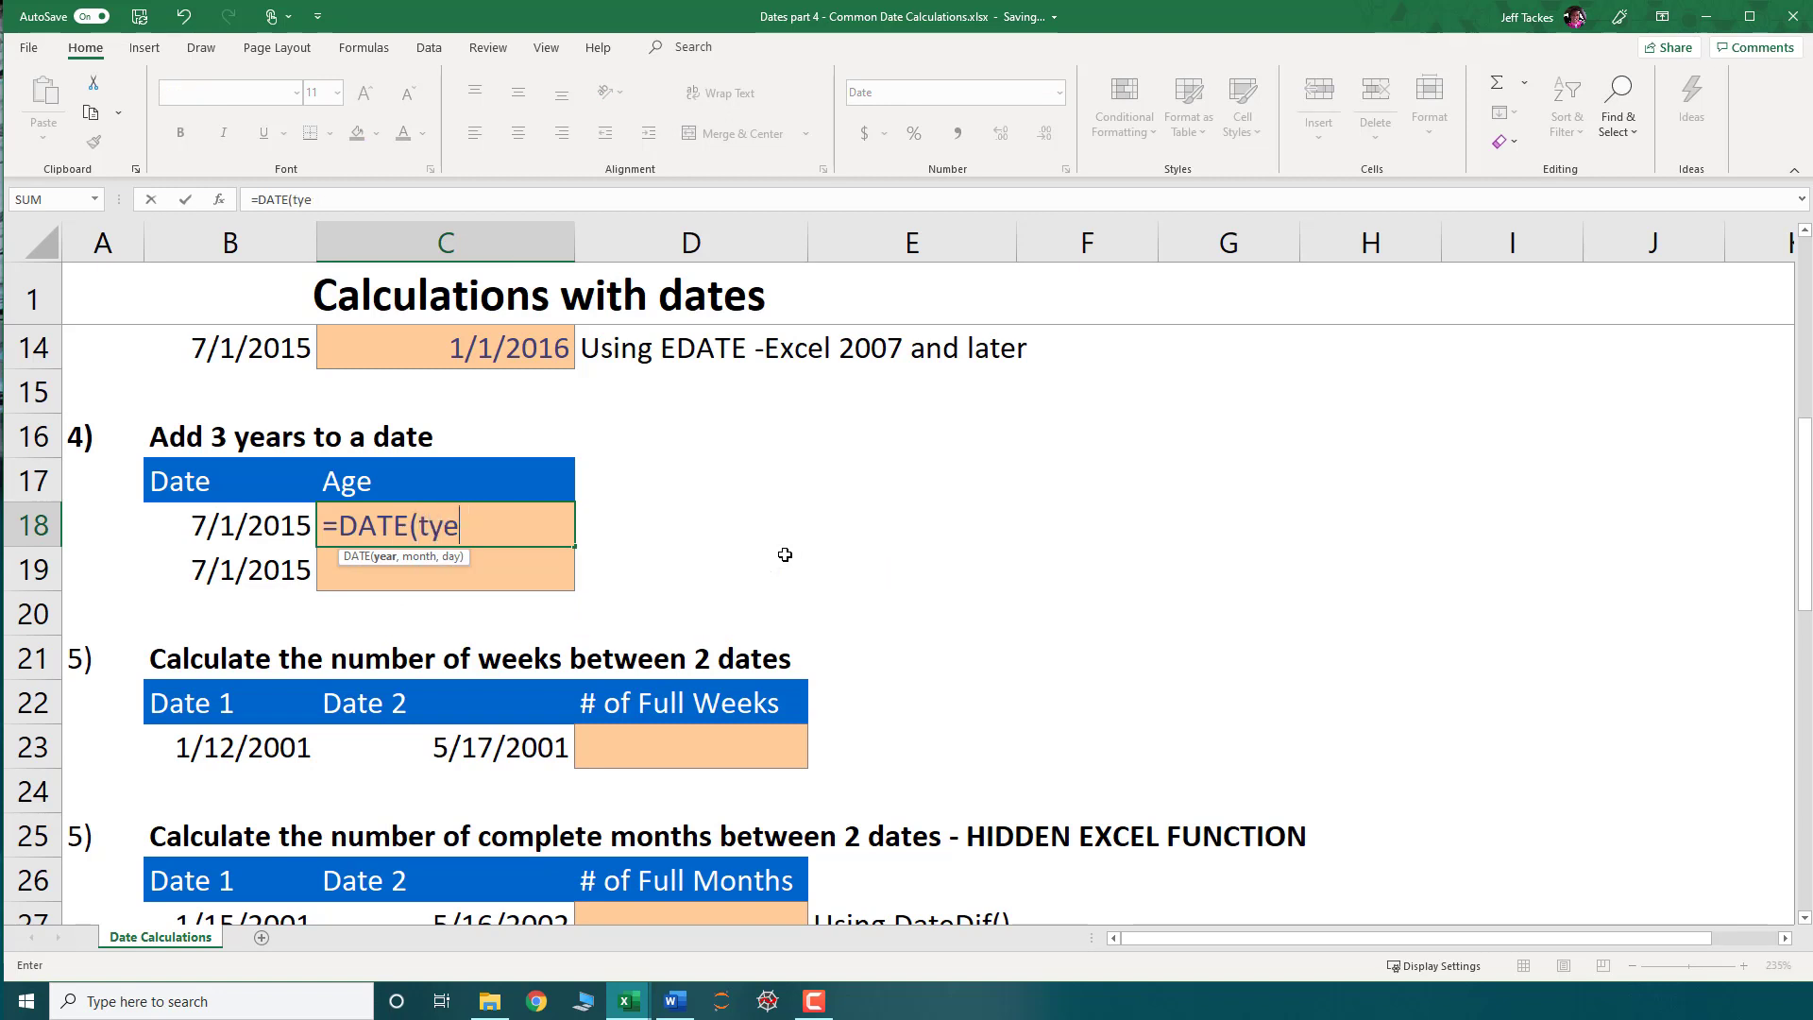
type("ye")
key("Tab")
type("b18),")
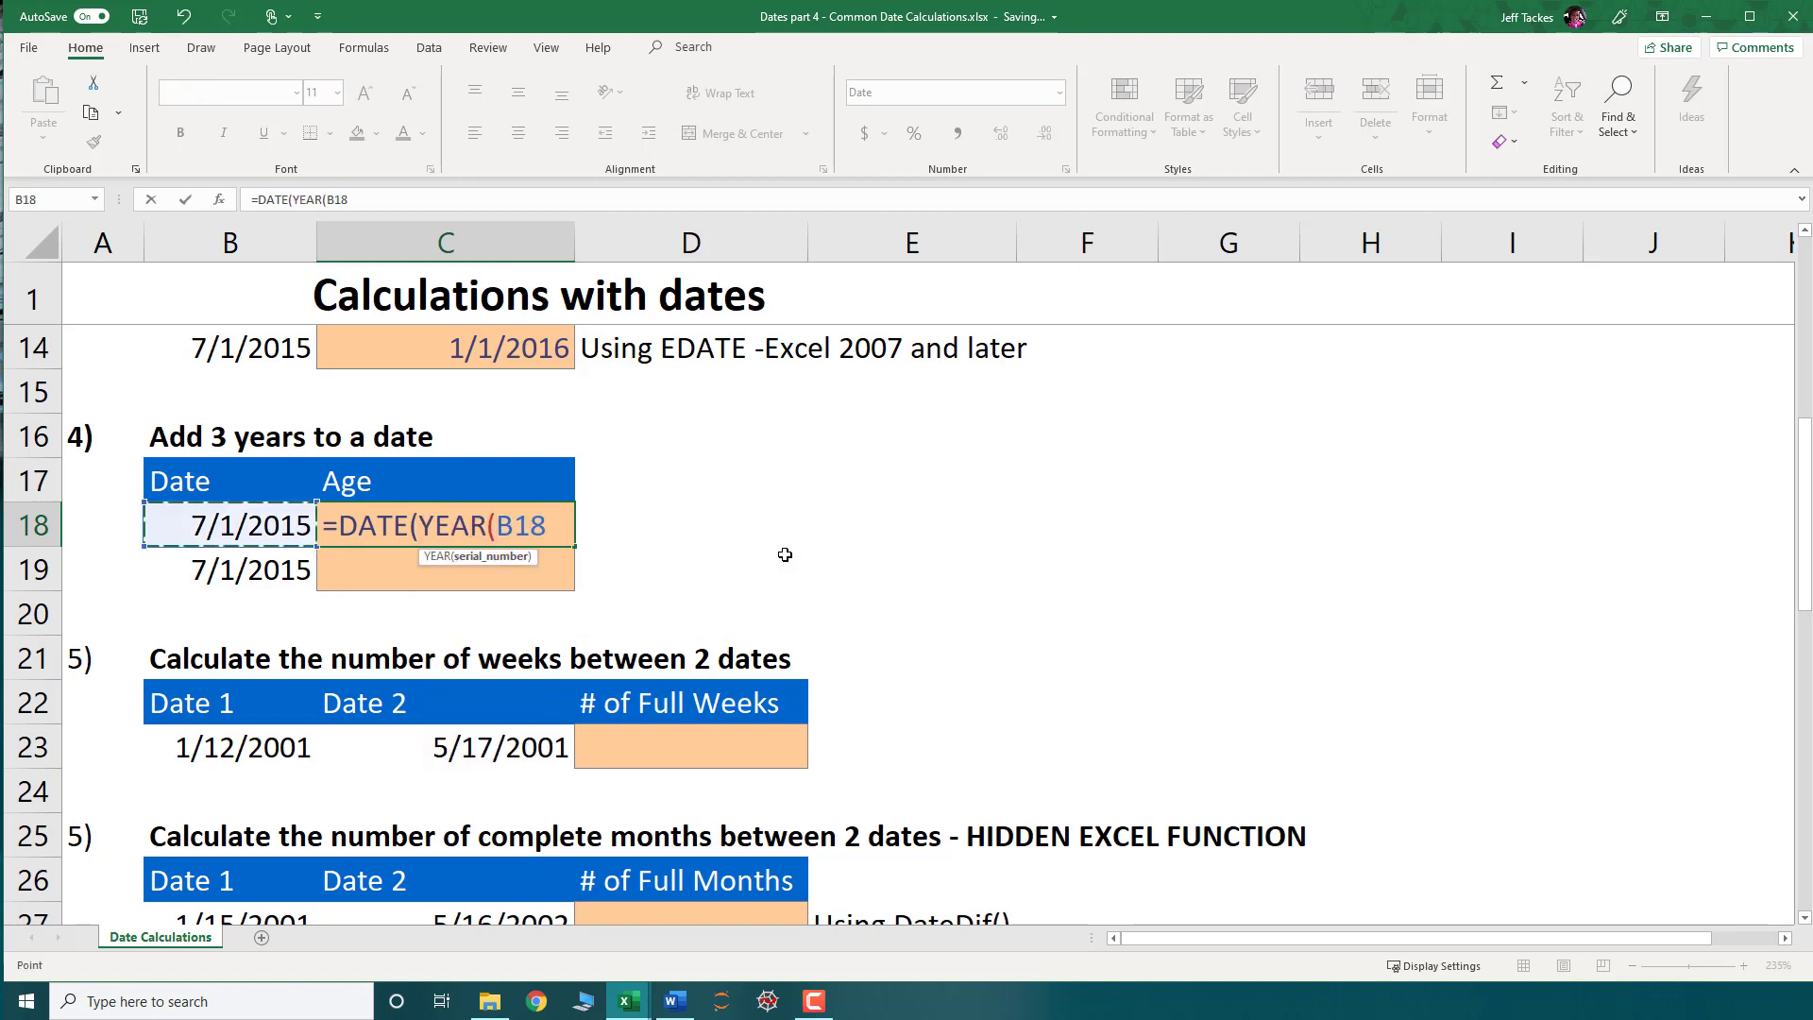
type("mon")
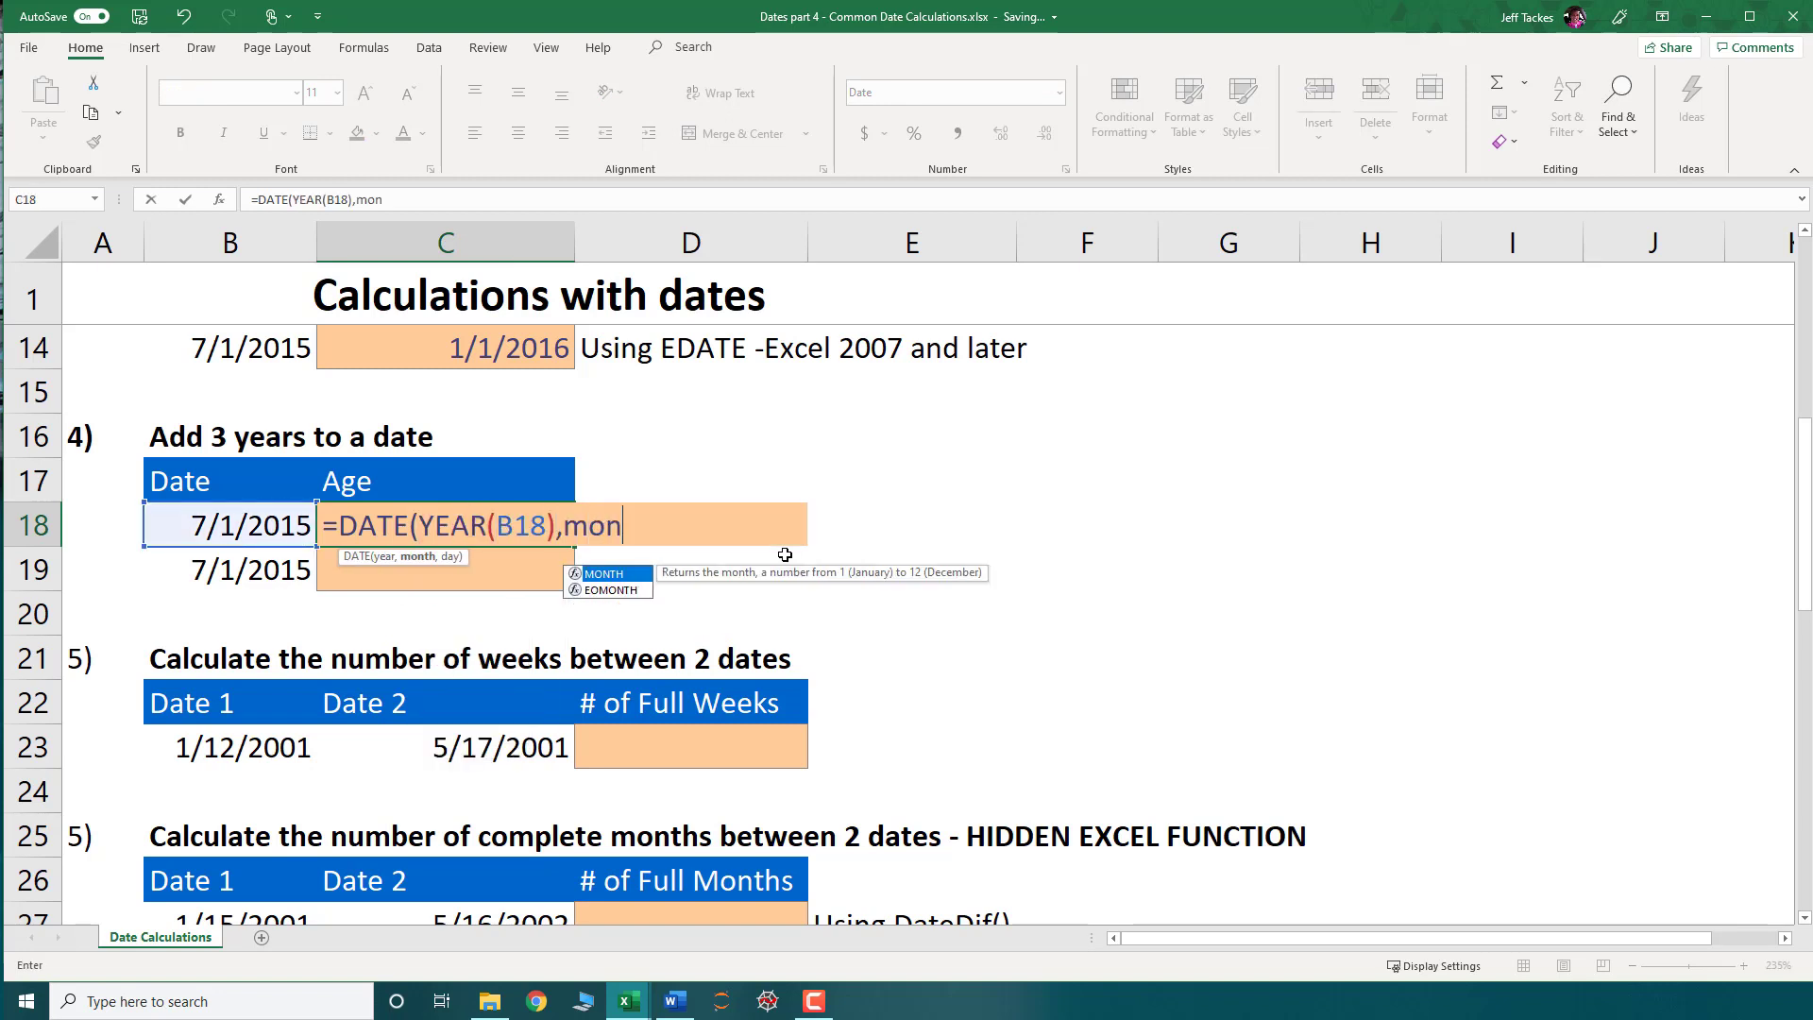
key("Tab")
key("Left")
type("),day")
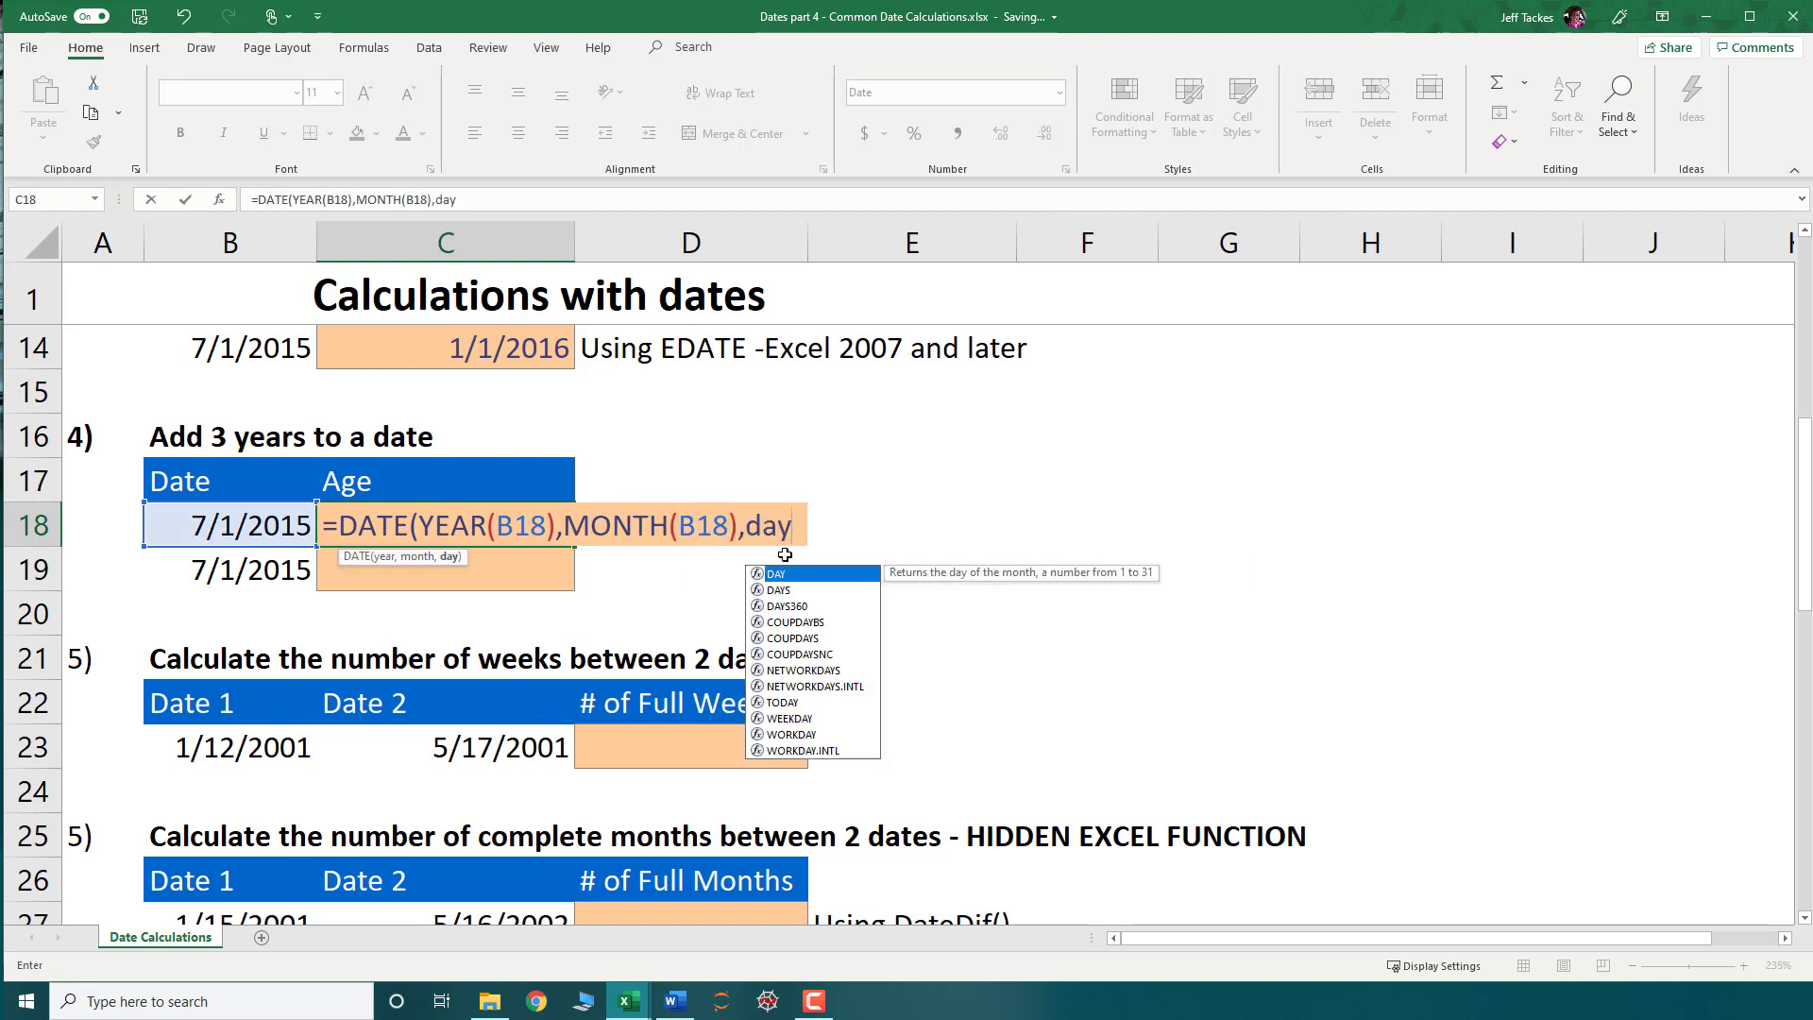
key("Tab")
key("Left")
type("))")
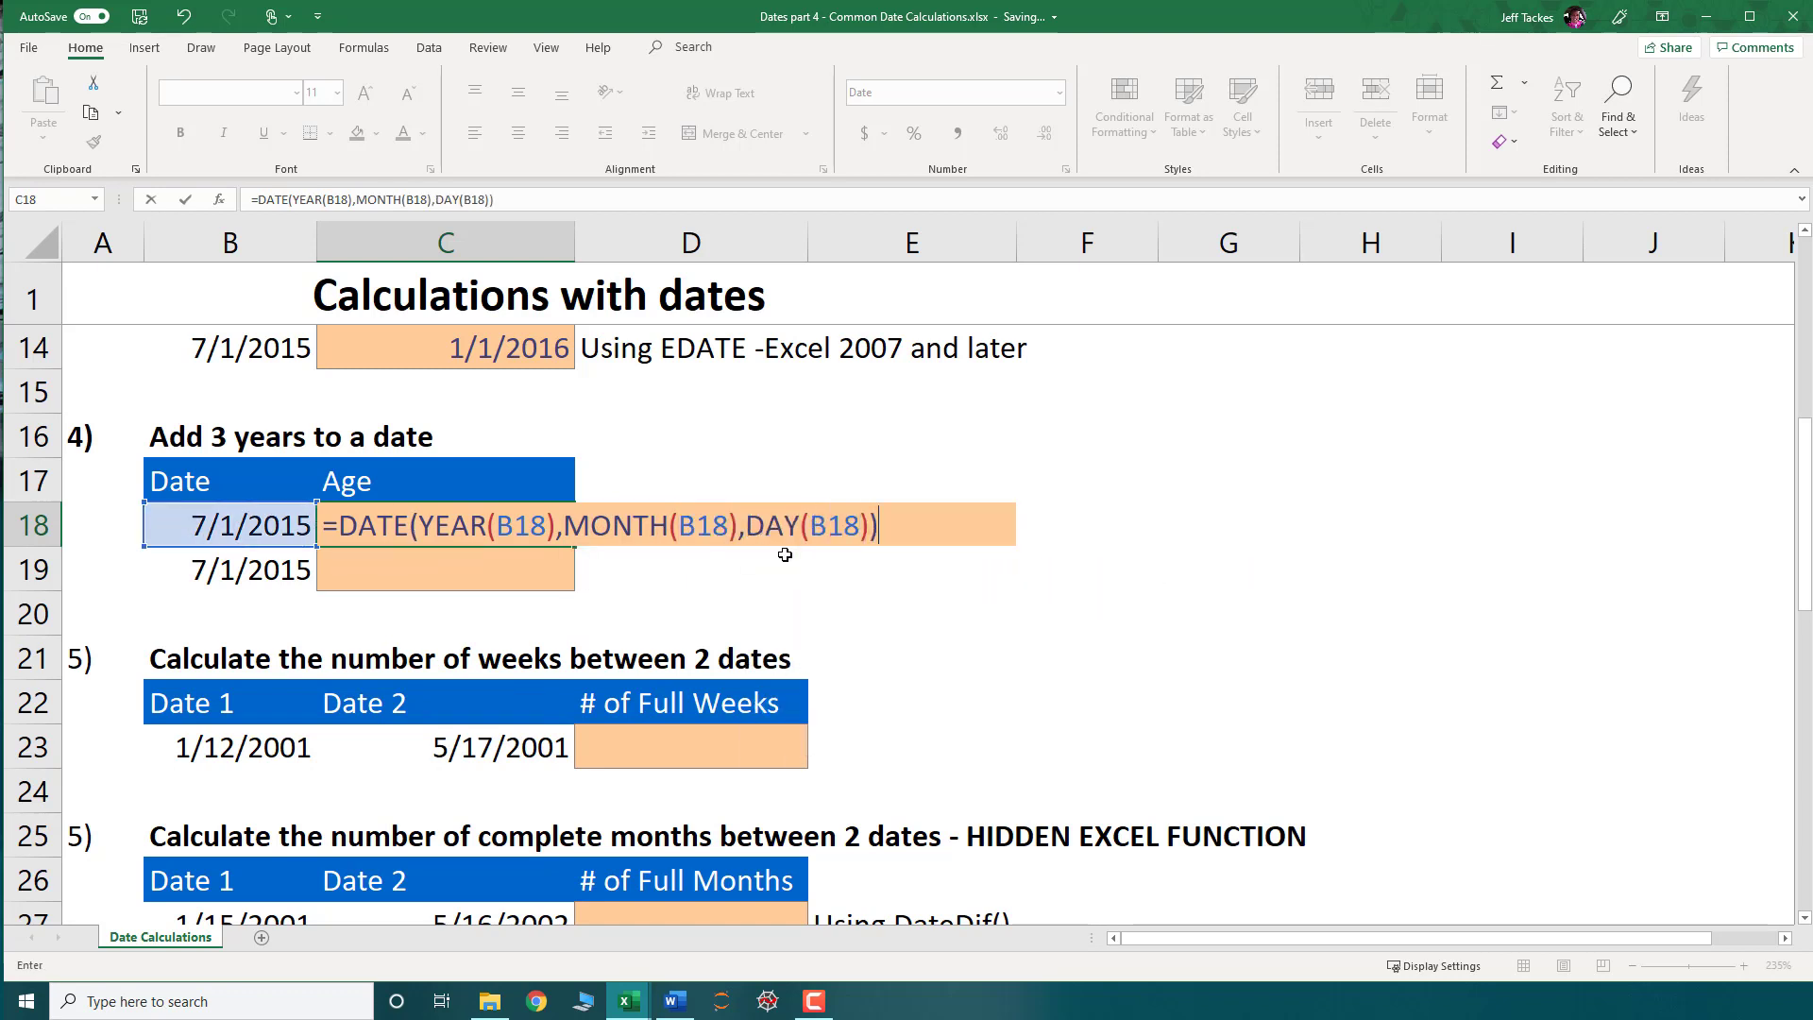
key("ctrl+Return")
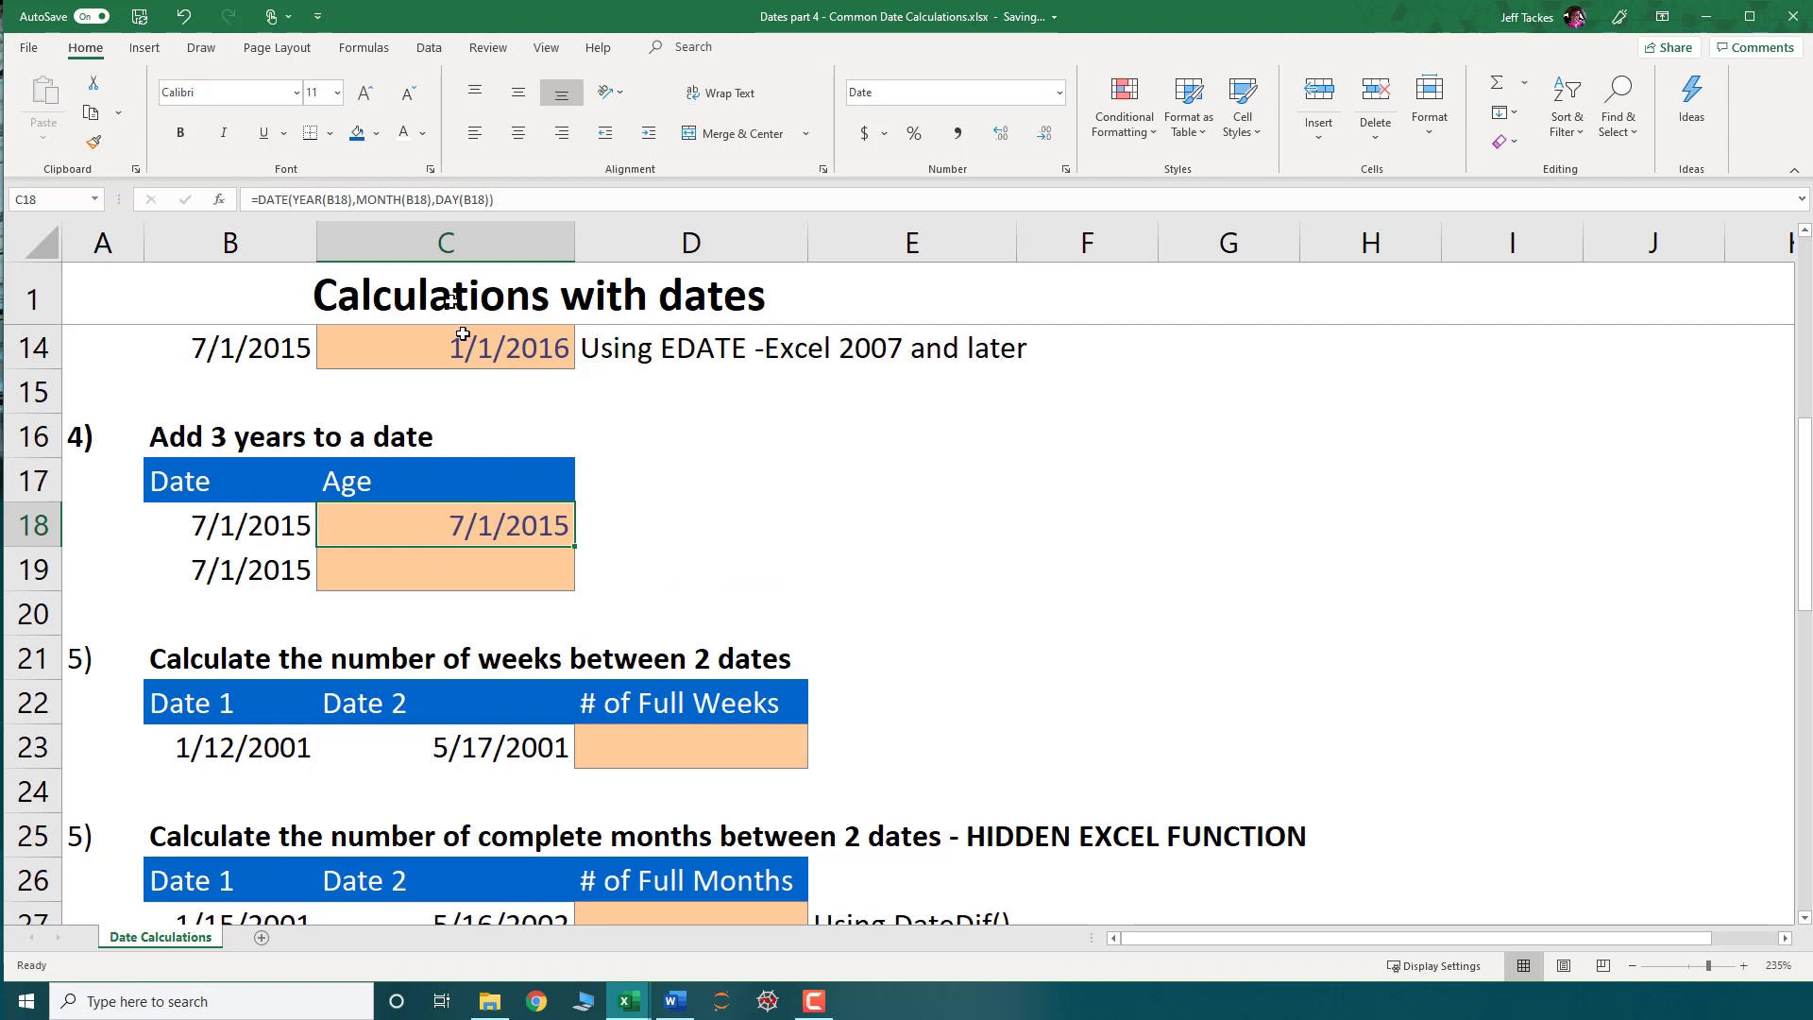
- Add +3 to the year part of the C18 formula, giving 7/1/2018
left_click(349, 199)
key("Right")
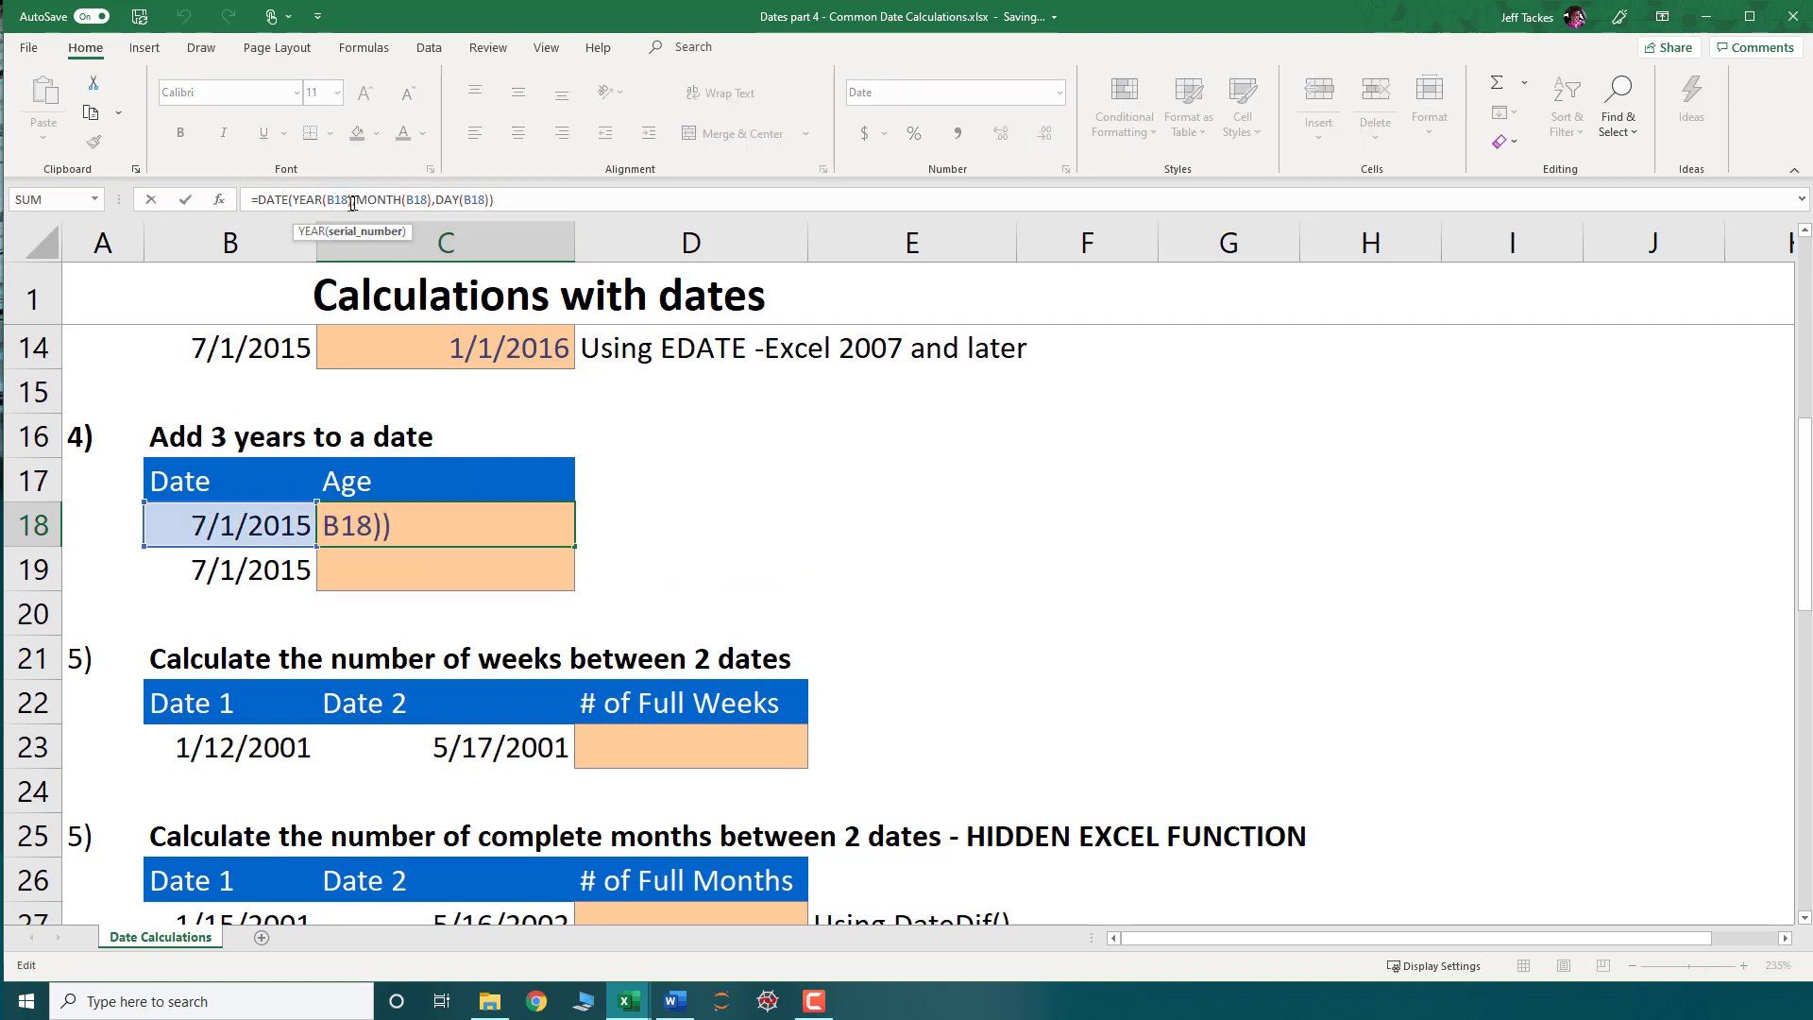
type("+3")
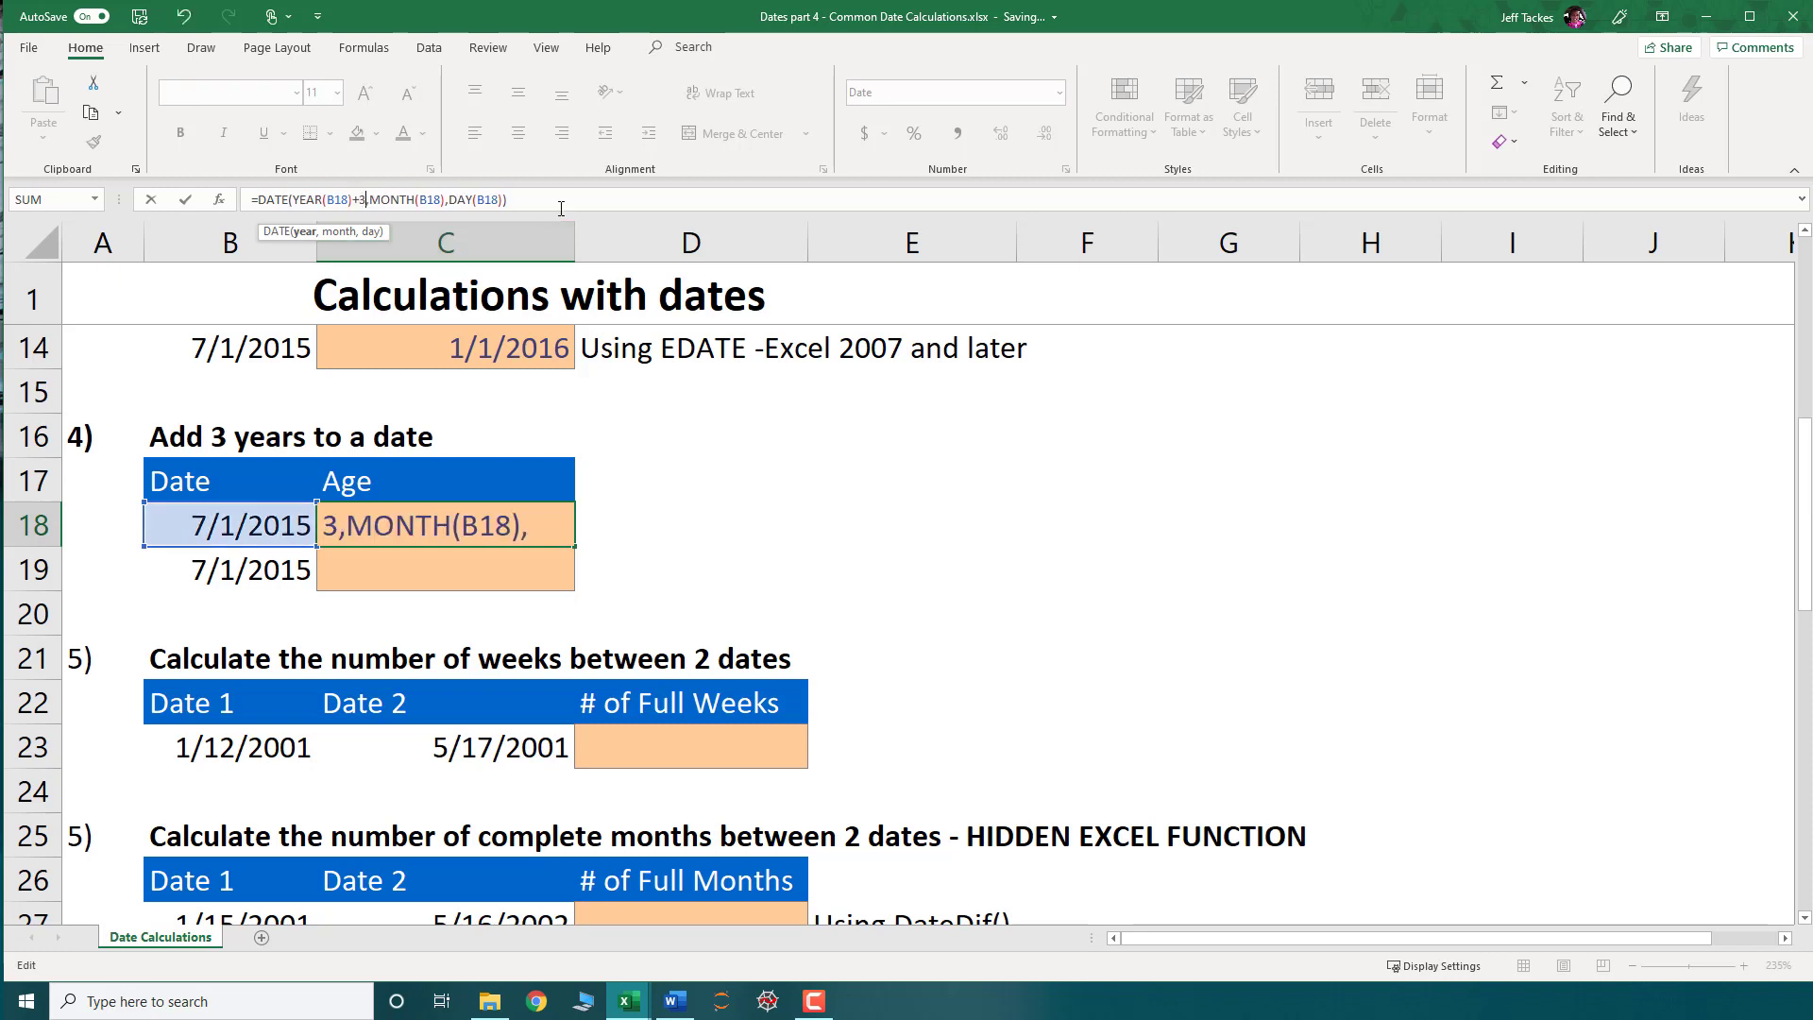
key("Return")
left_click(431, 530)
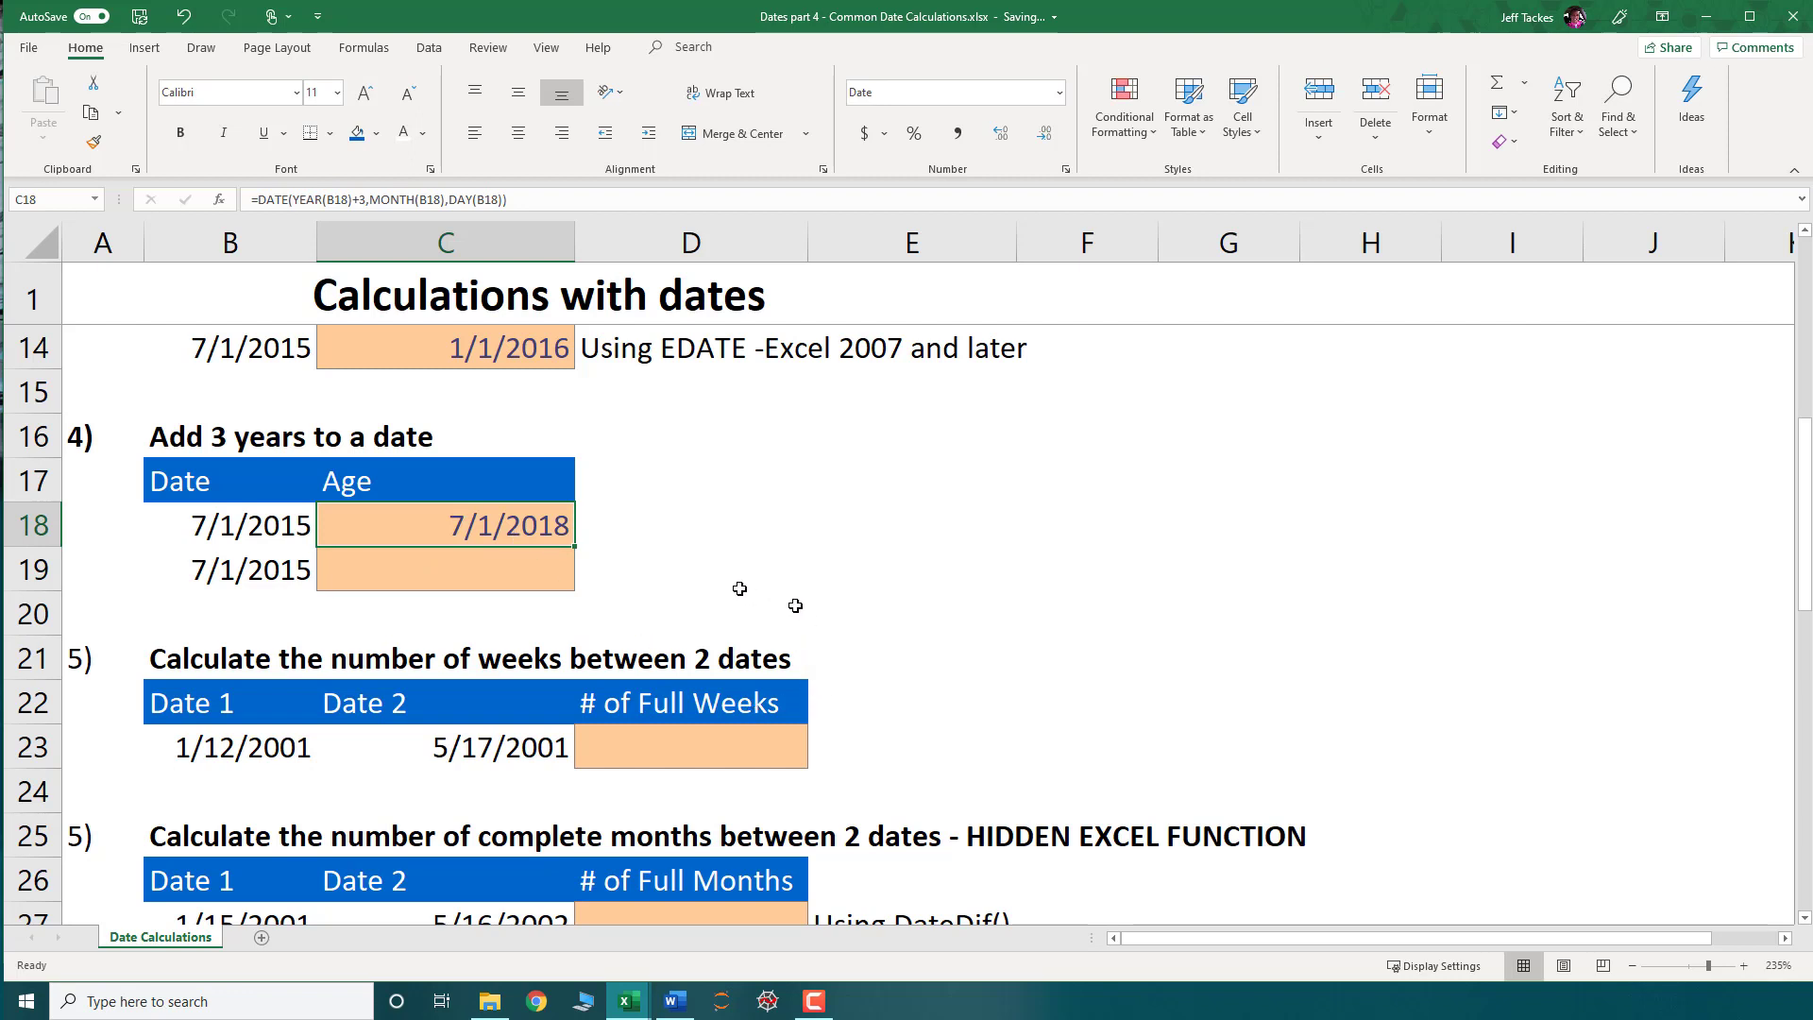
left_click(639, 527)
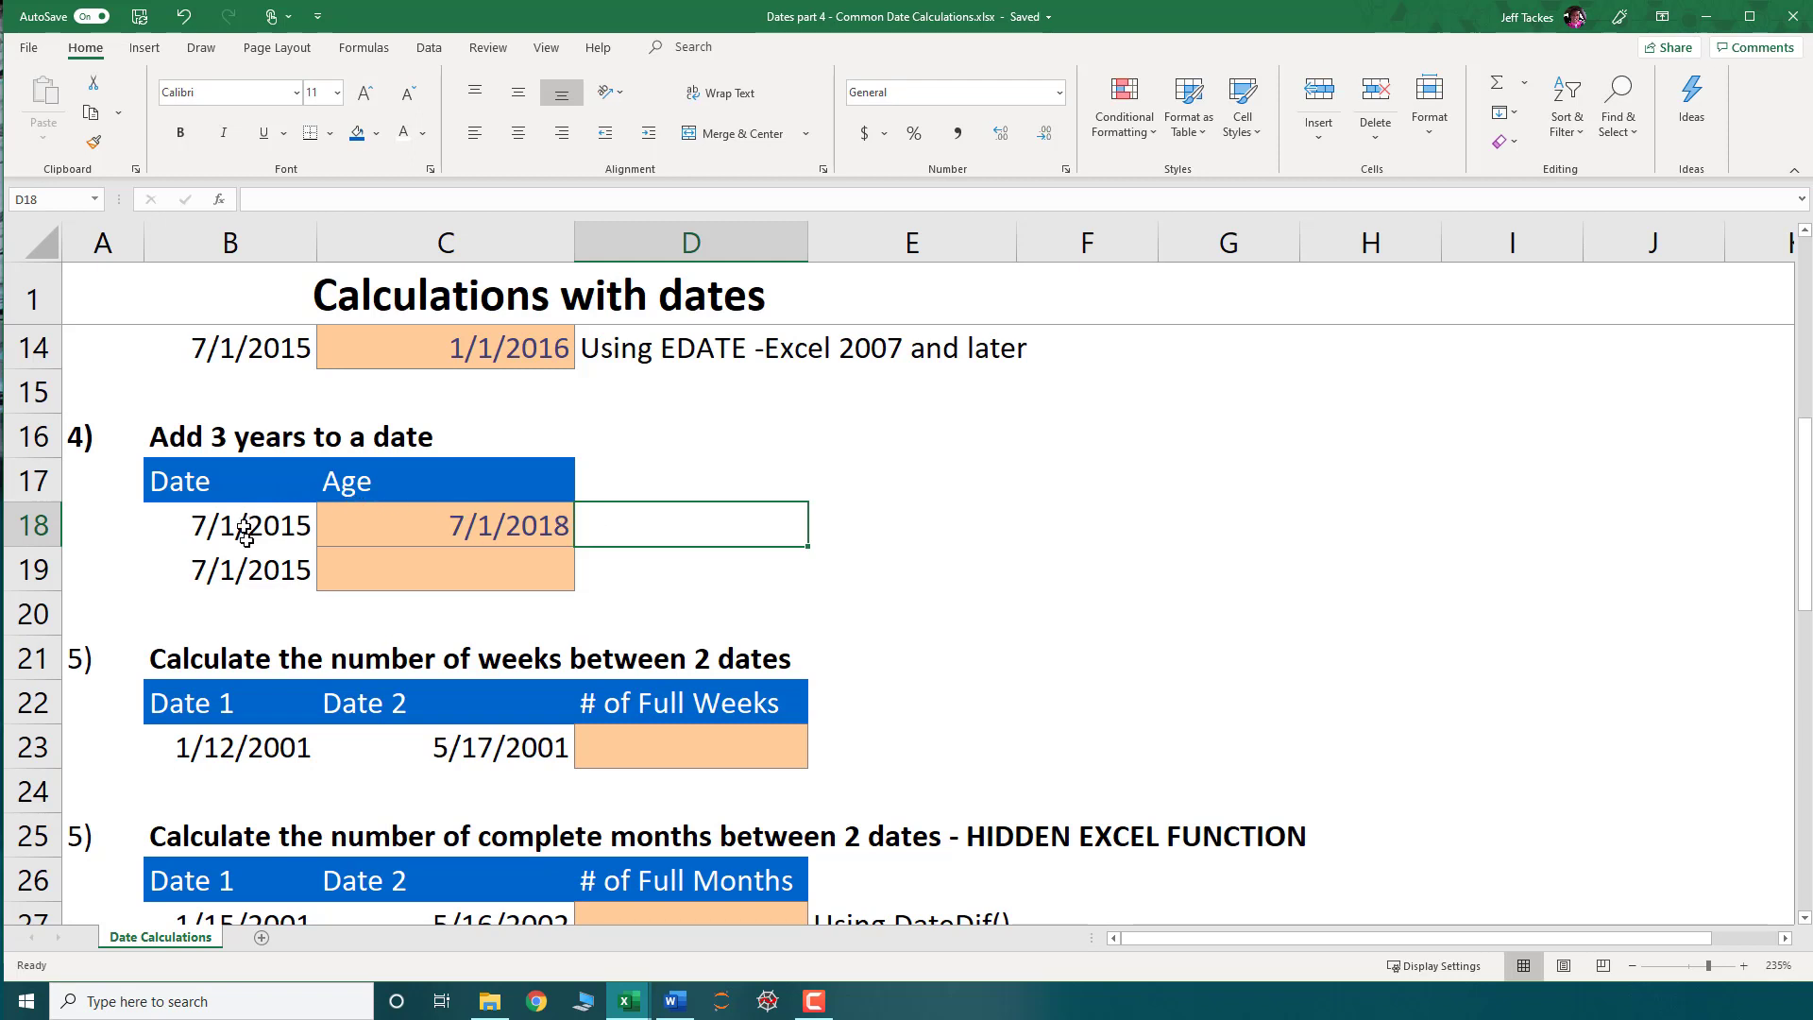
- Enter =B18+365*3 in D18, showing 6/30/2018, and compare it with C18's 7/1/2018
left_click(203, 525)
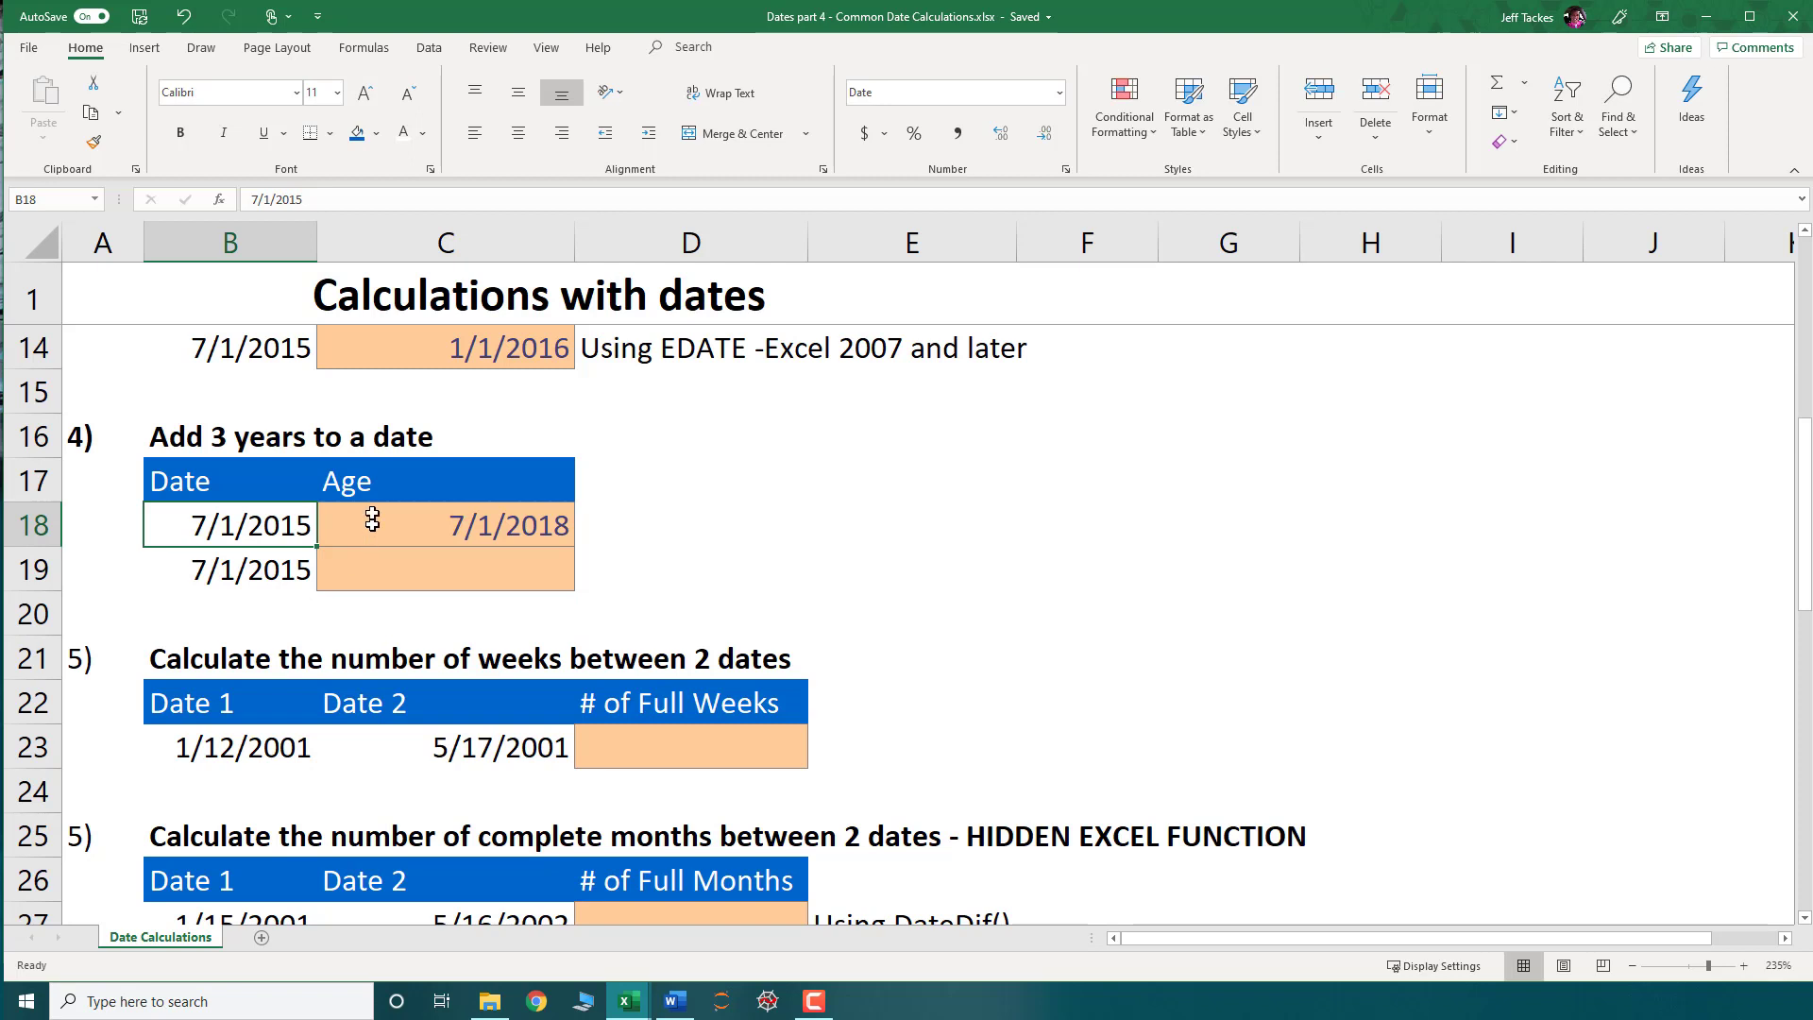
left_click(631, 534)
type("=")
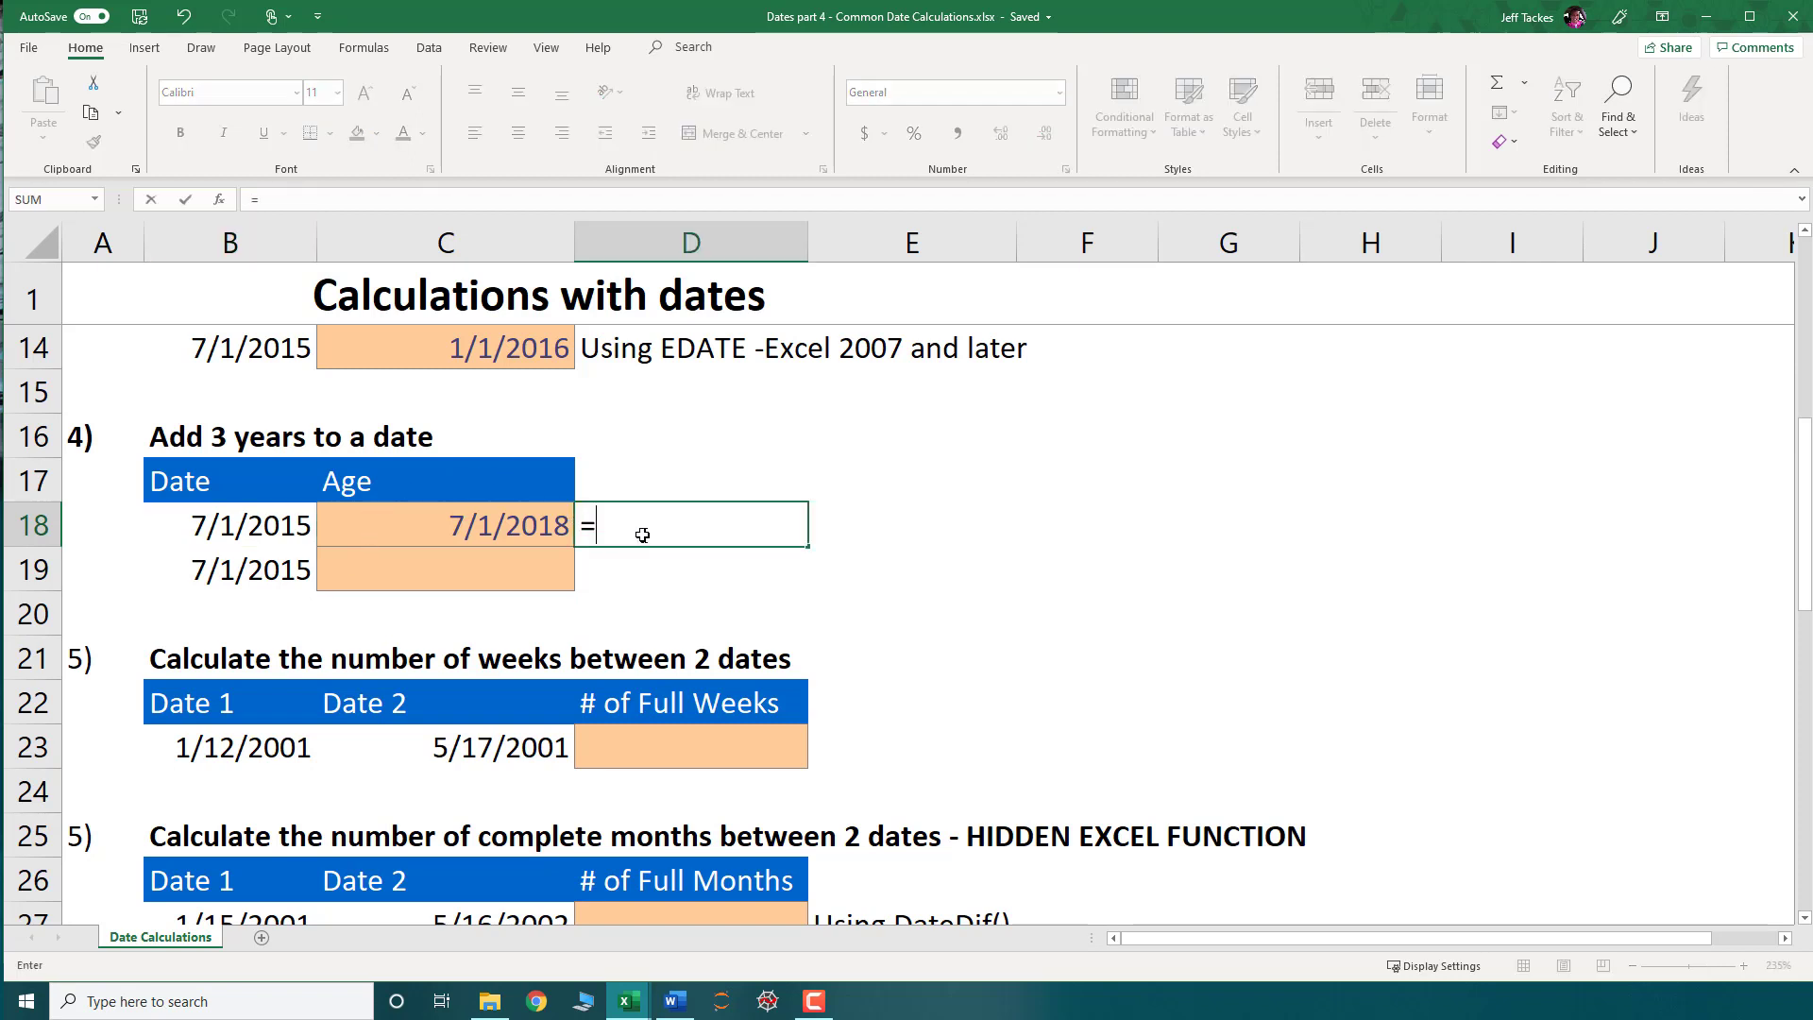
key("Left")
key("Left")
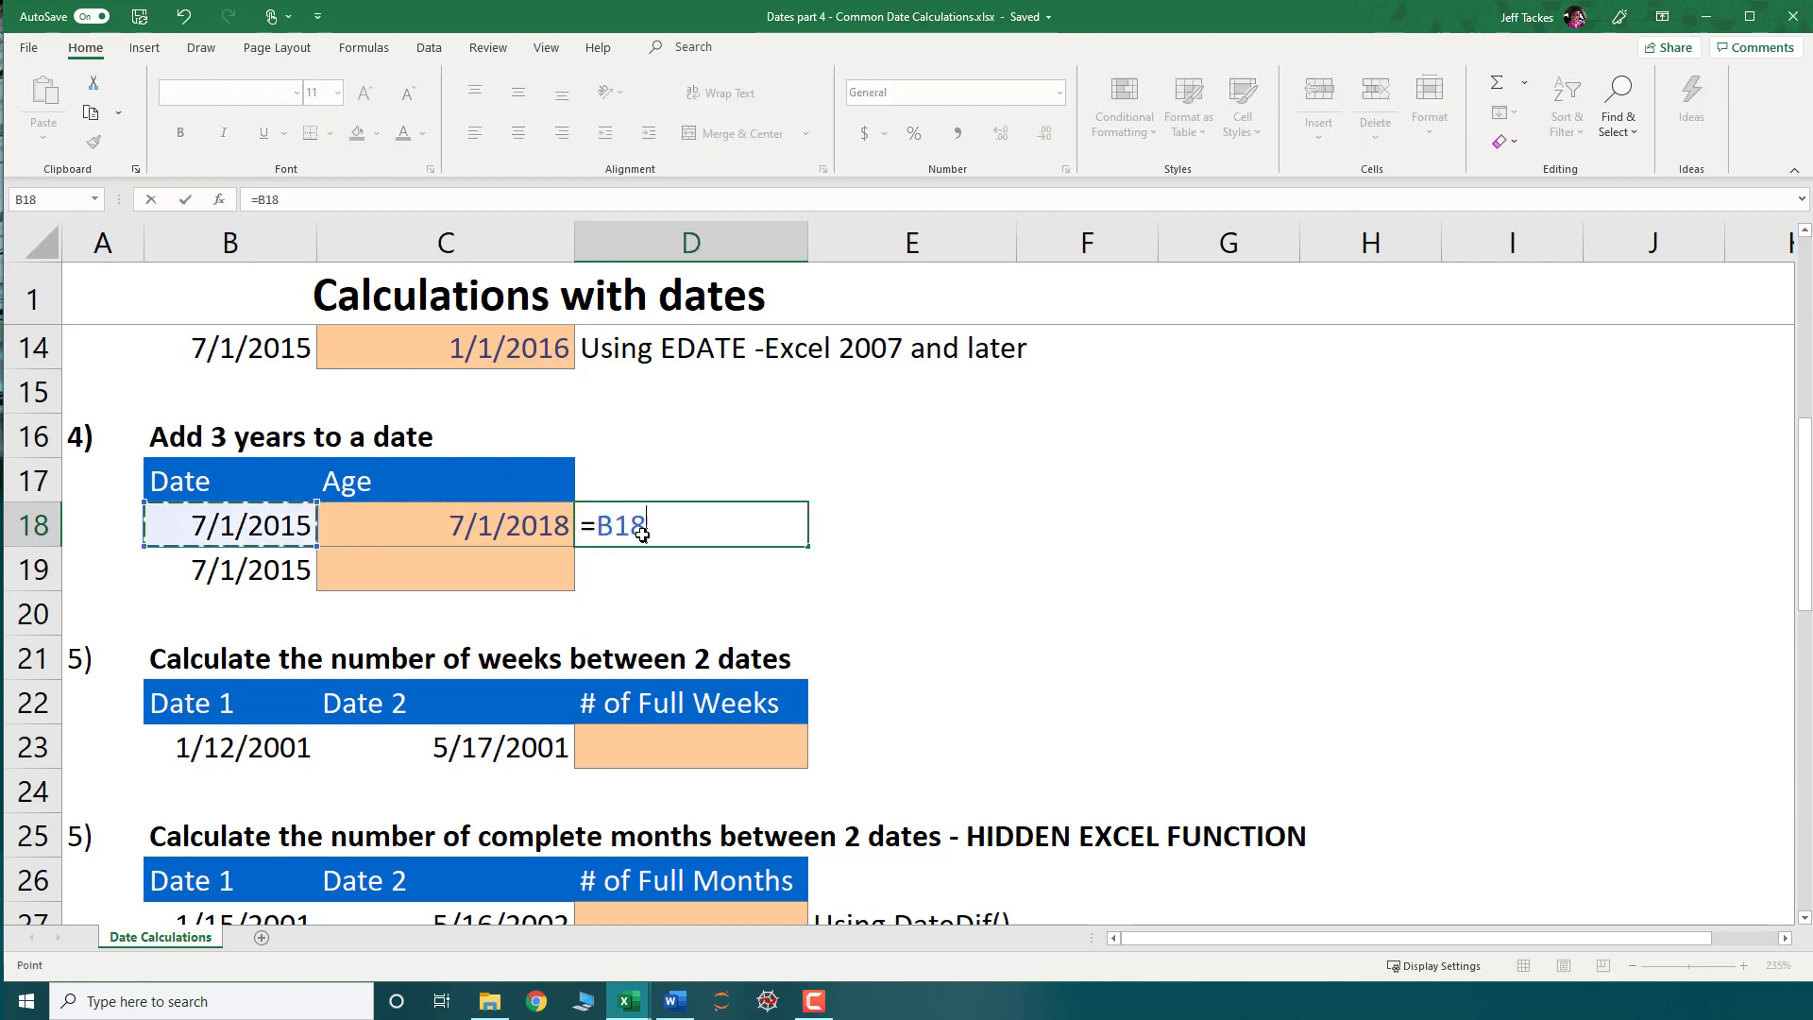
type("+365*3")
key("Return")
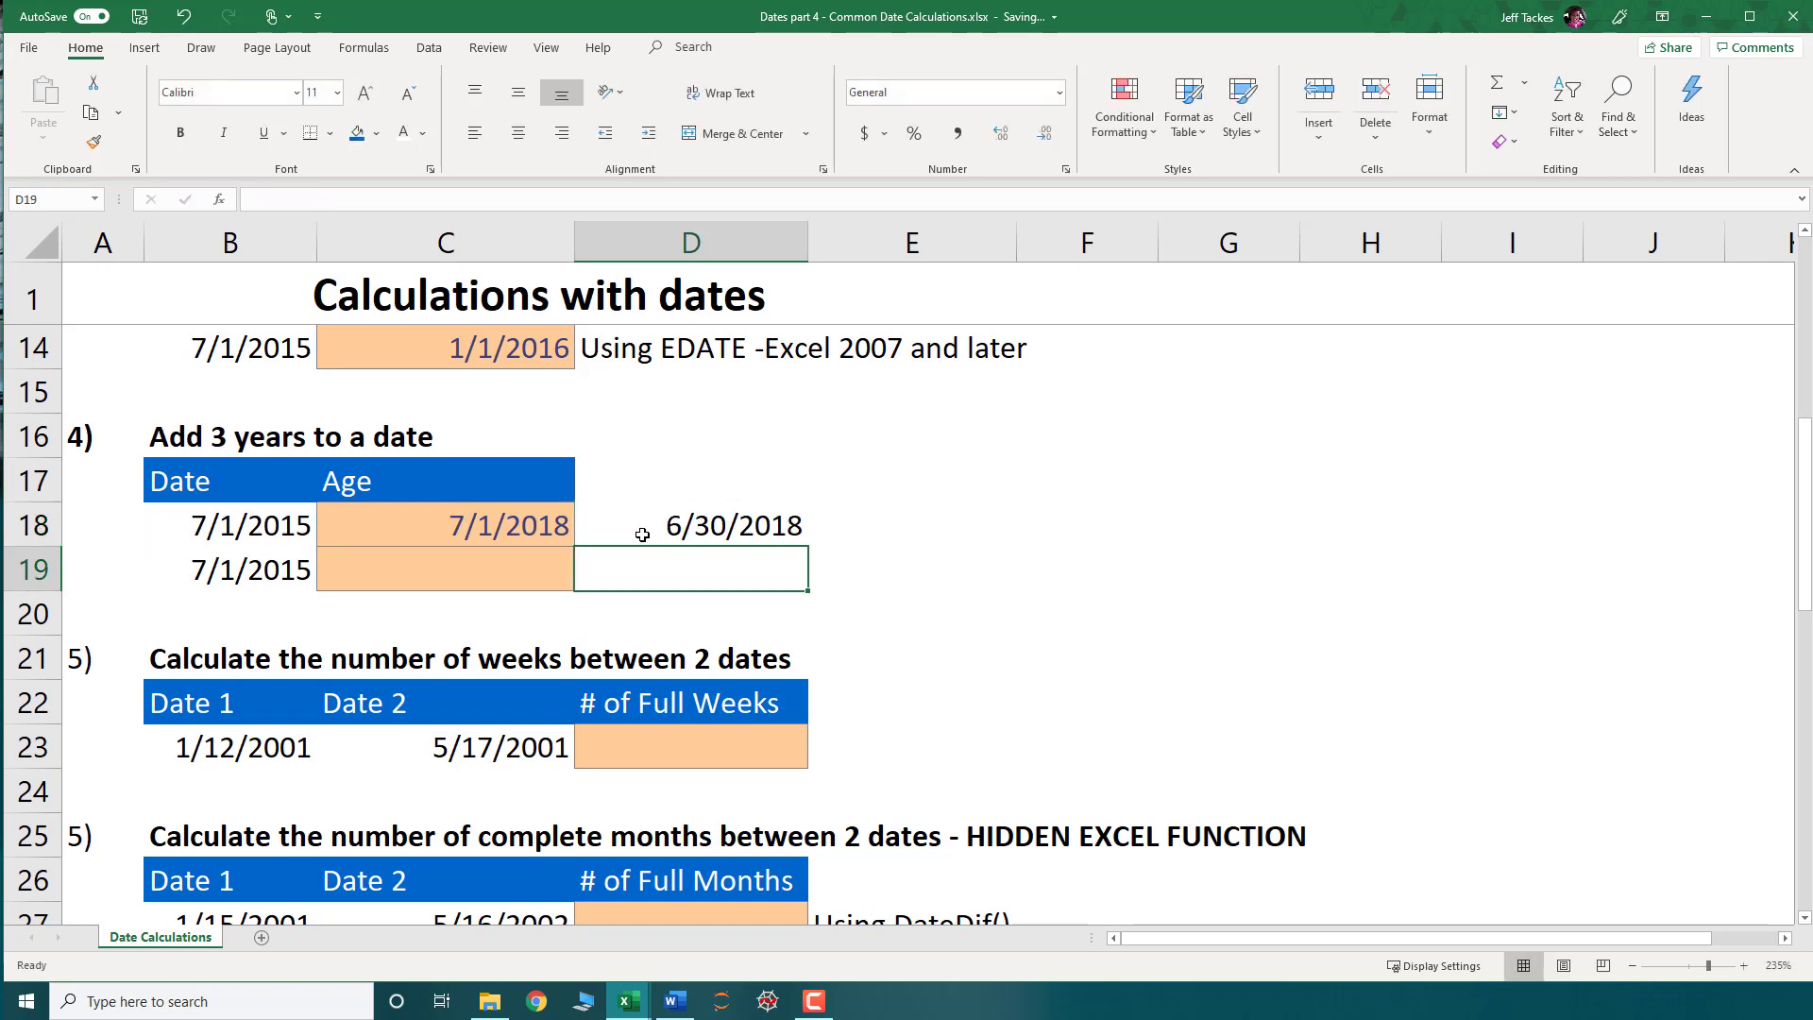
left_click(680, 524)
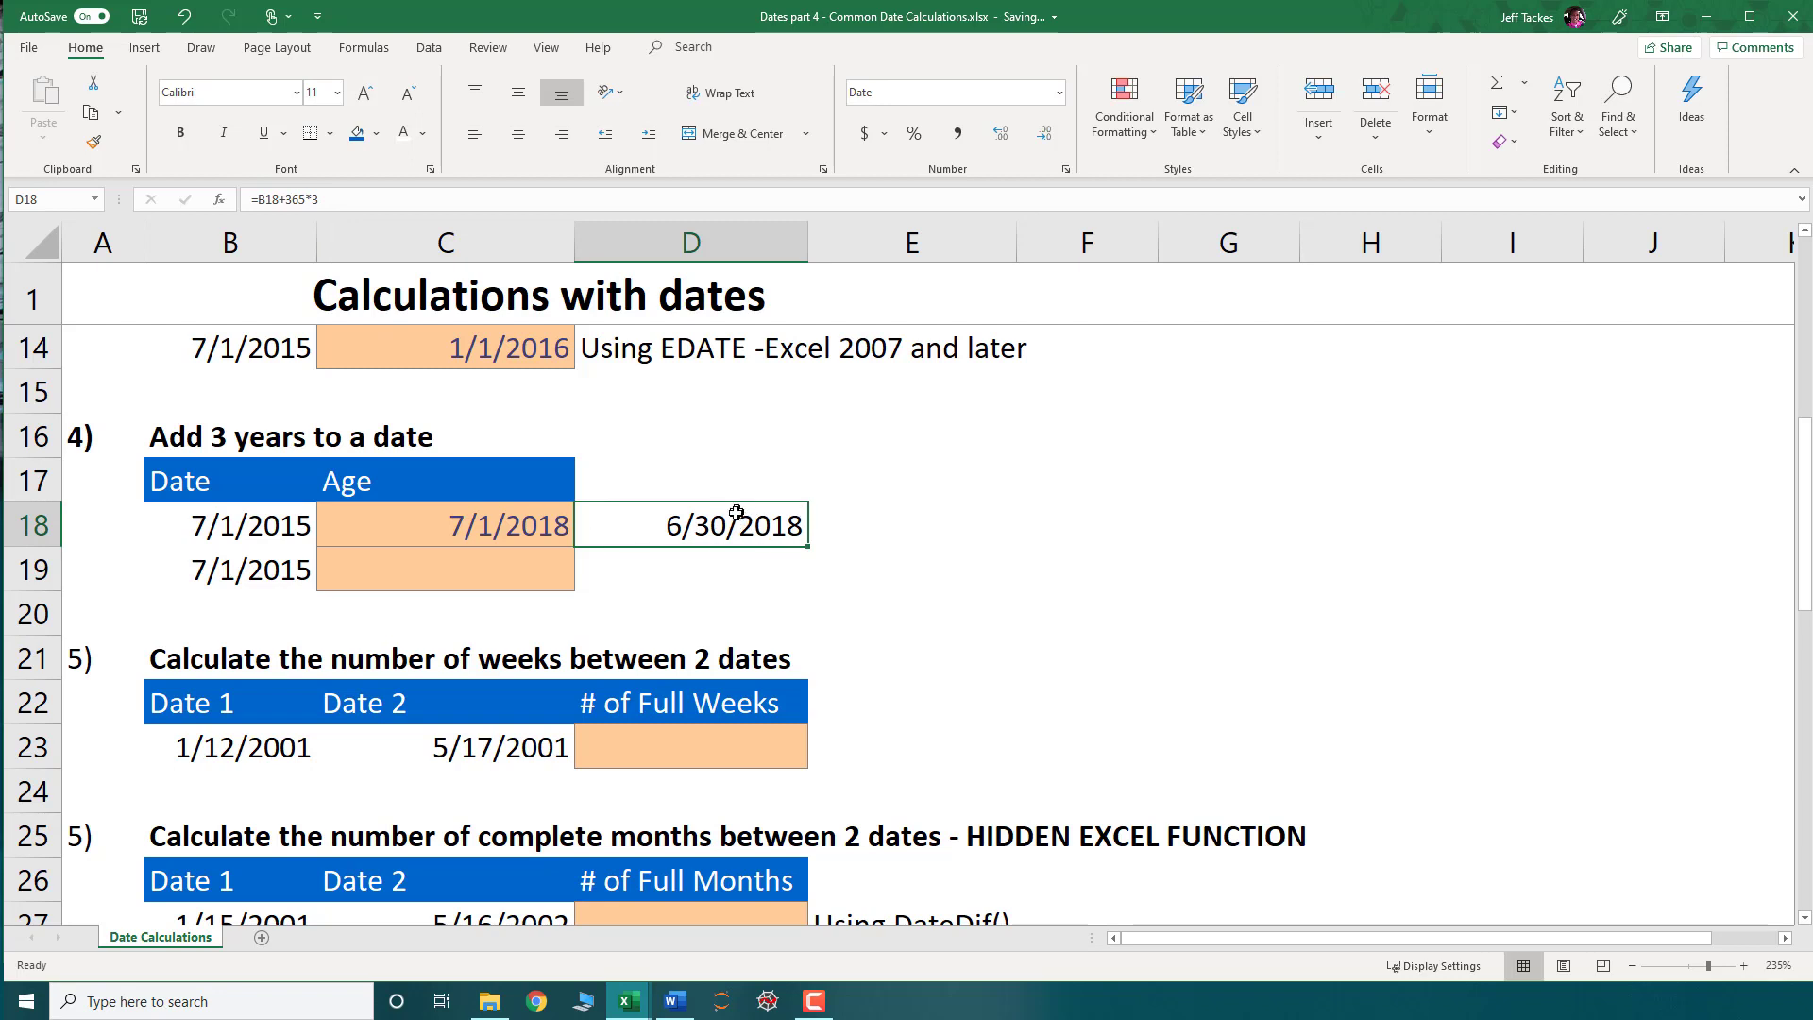
left_click(503, 518)
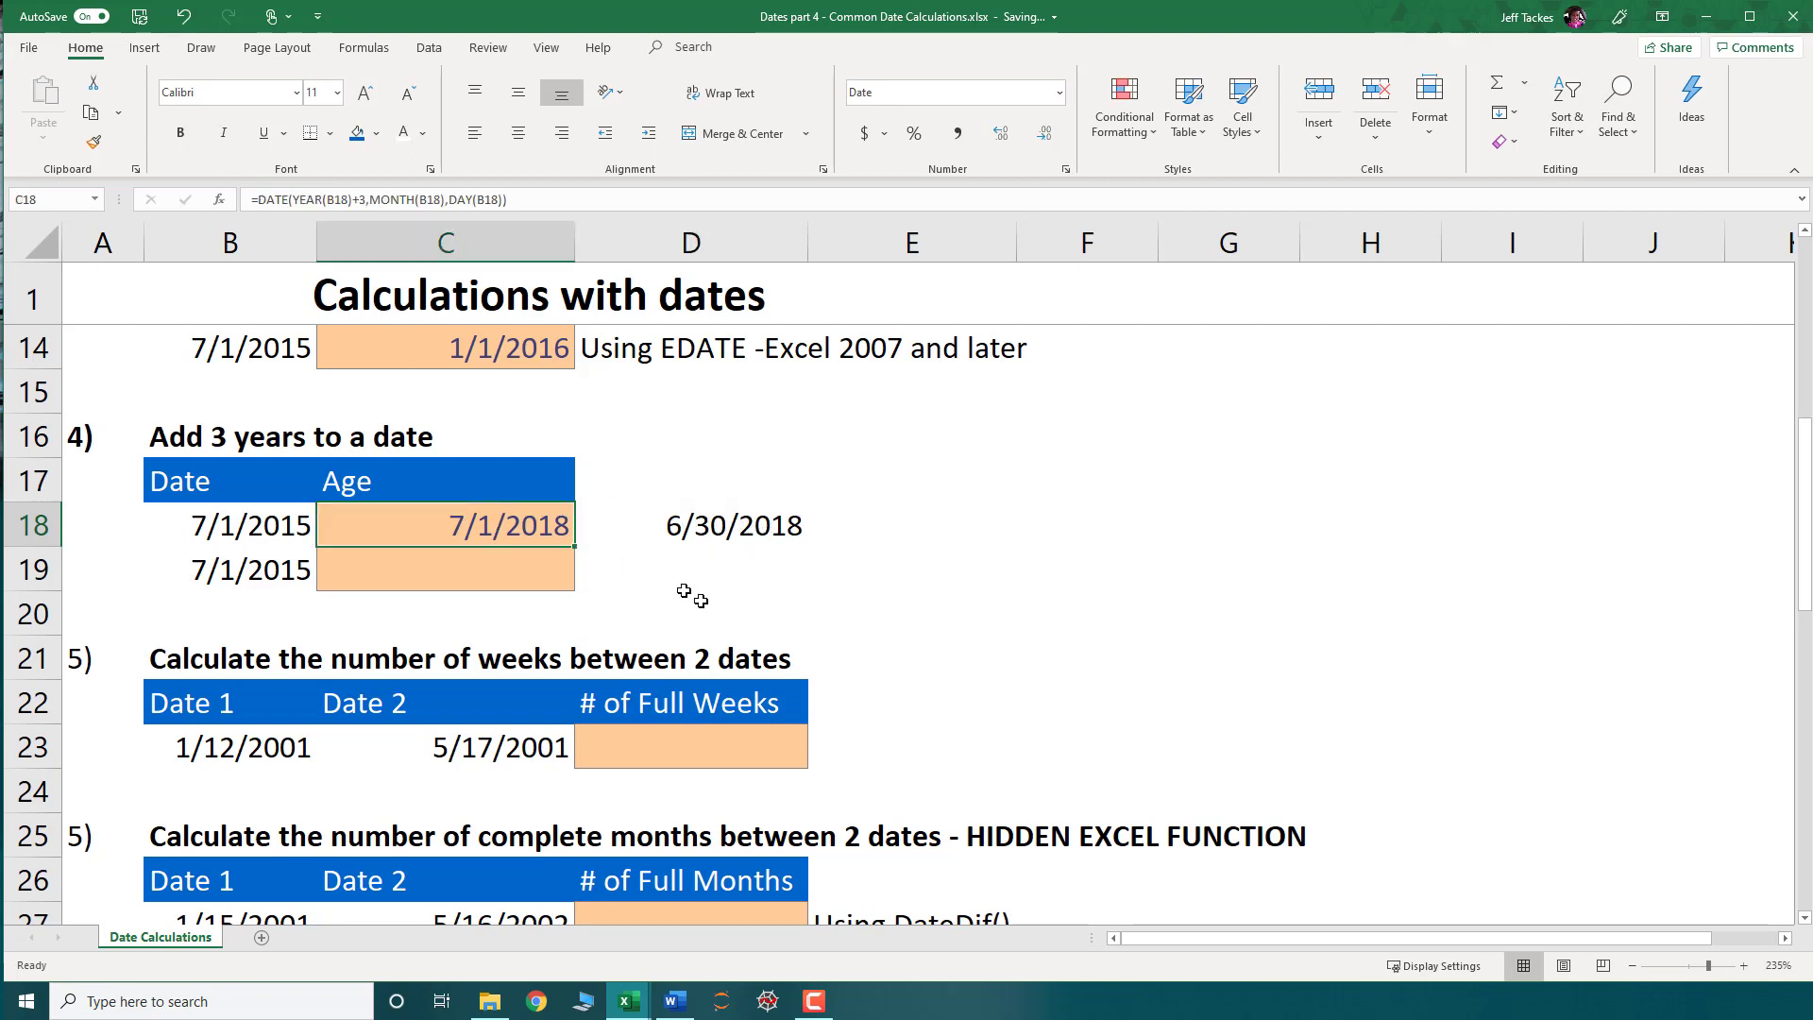
left_click(203, 527)
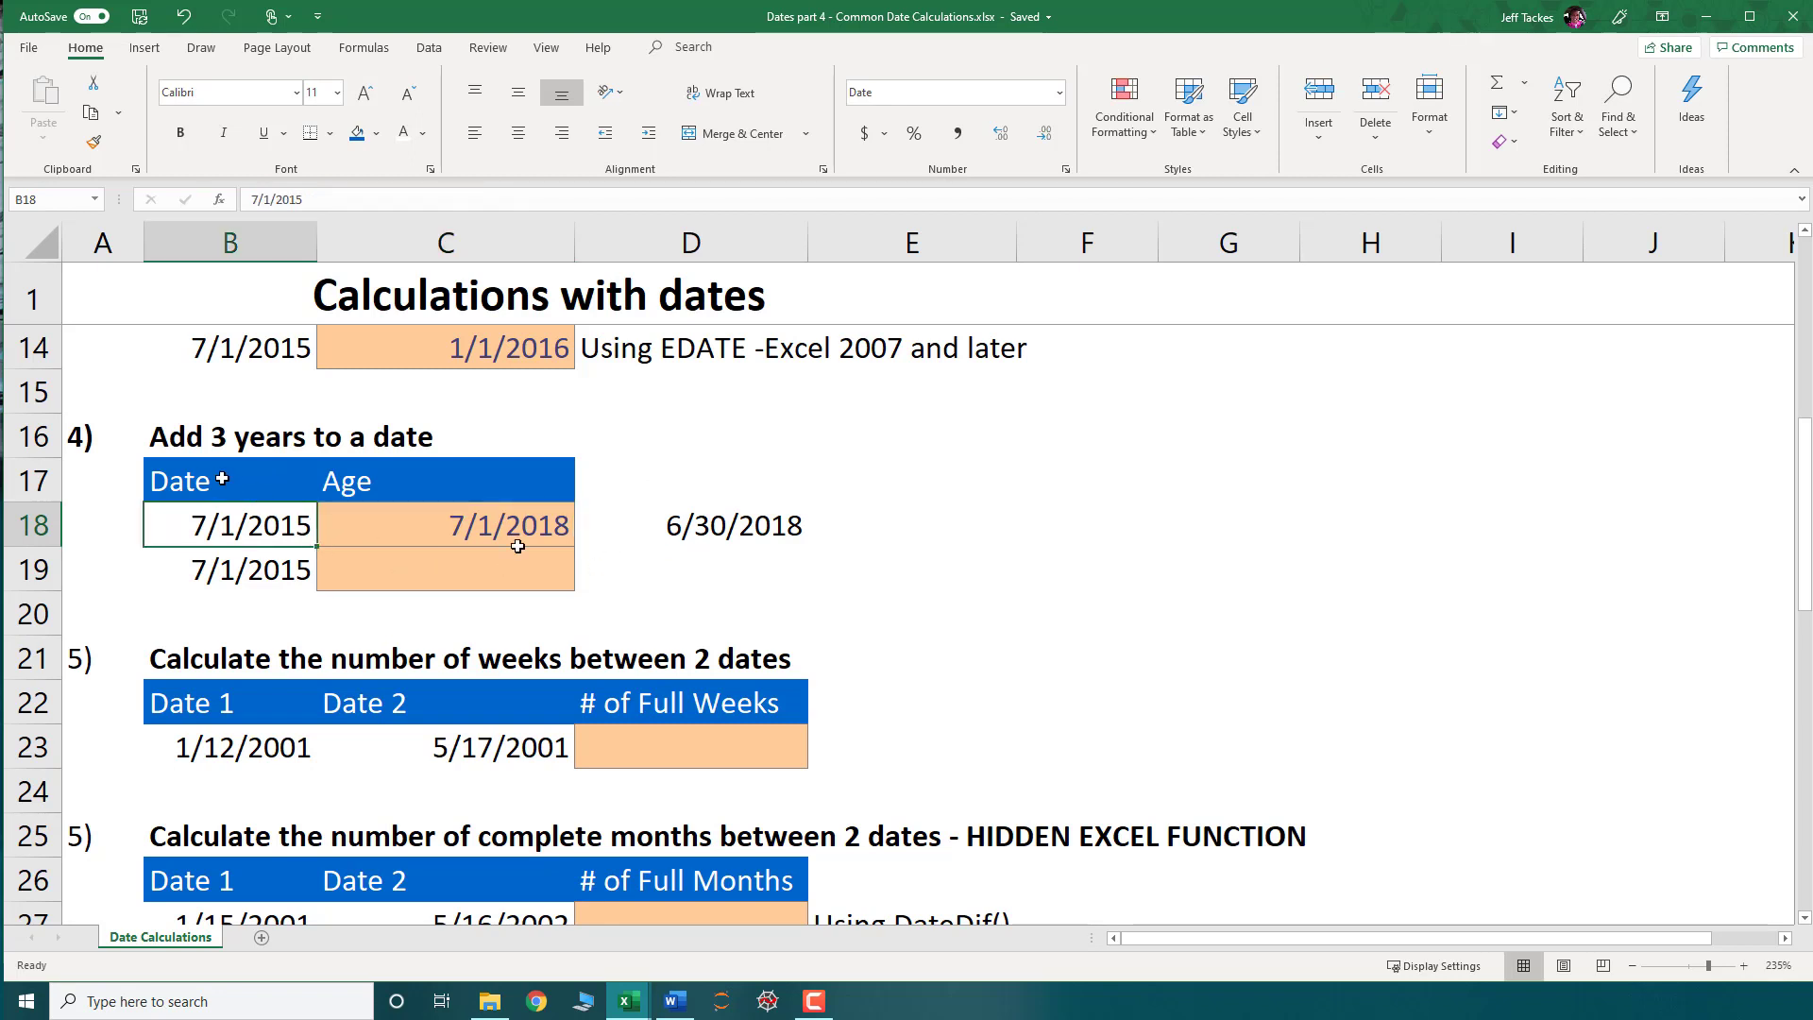
- Enter =EDATE(B19,12*3) in C19, also giving 7/1/2018
left_click(510, 578)
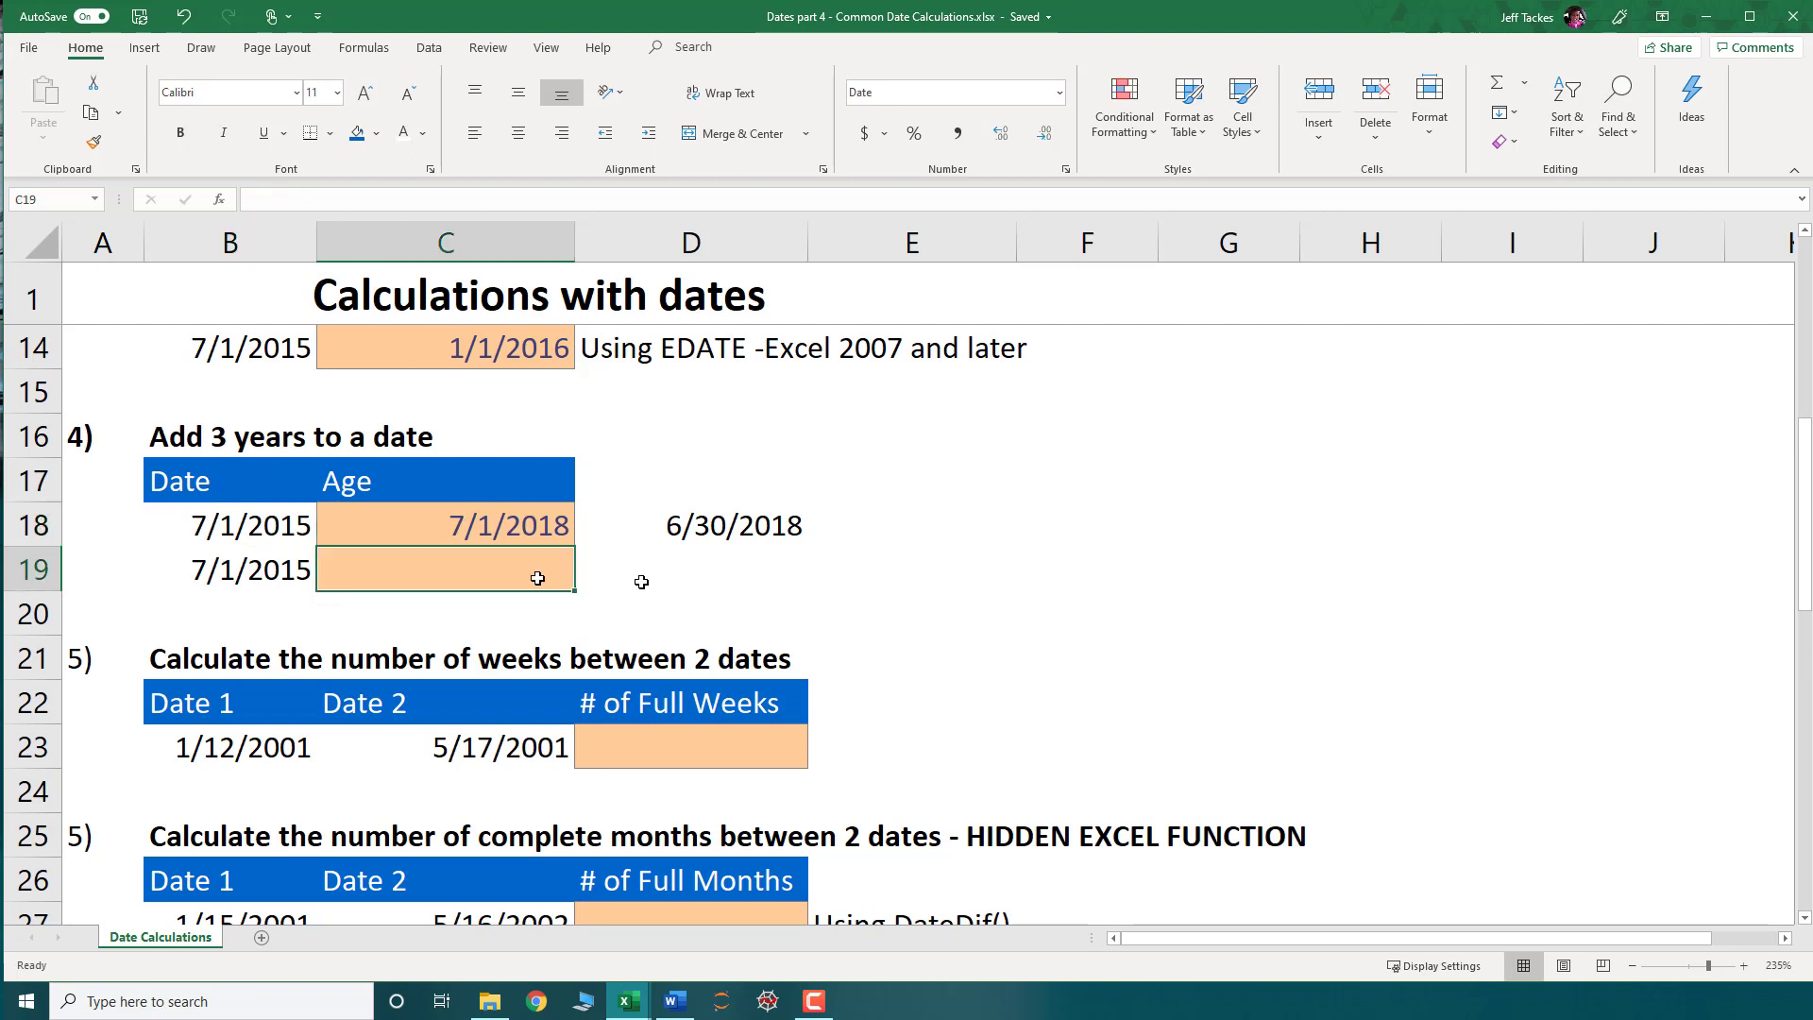
type("=eda")
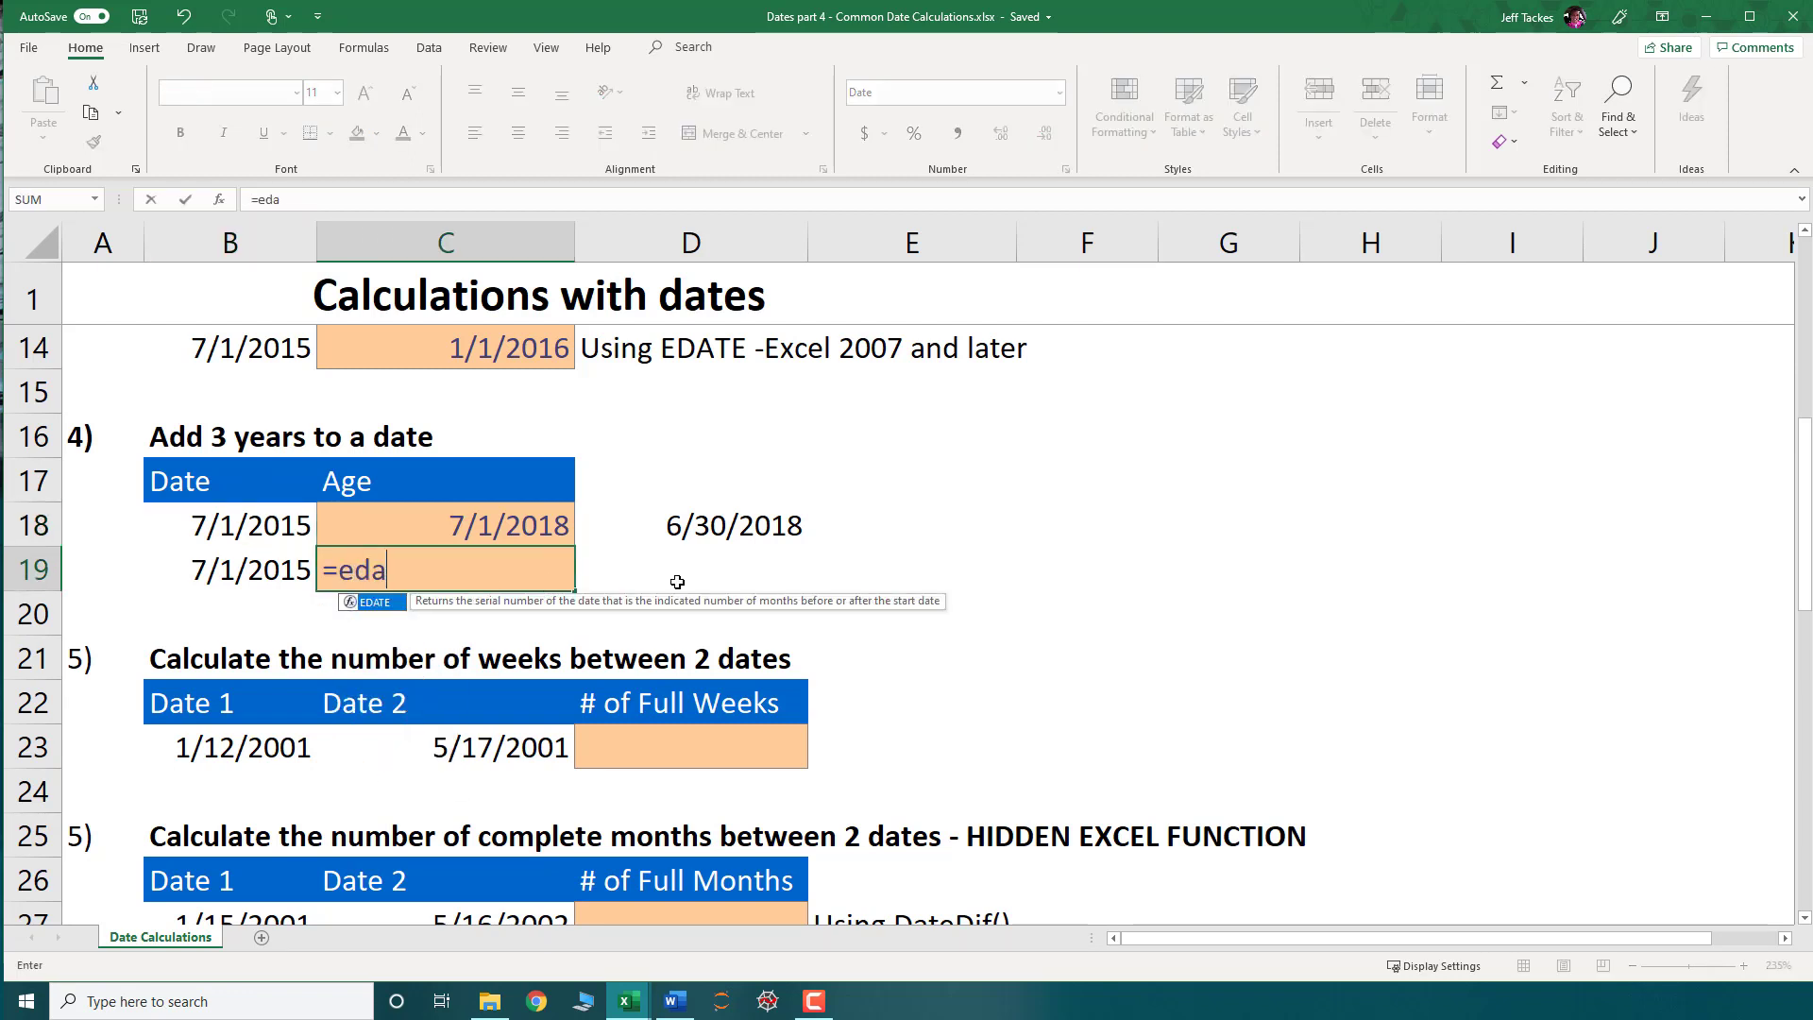
key("Tab")
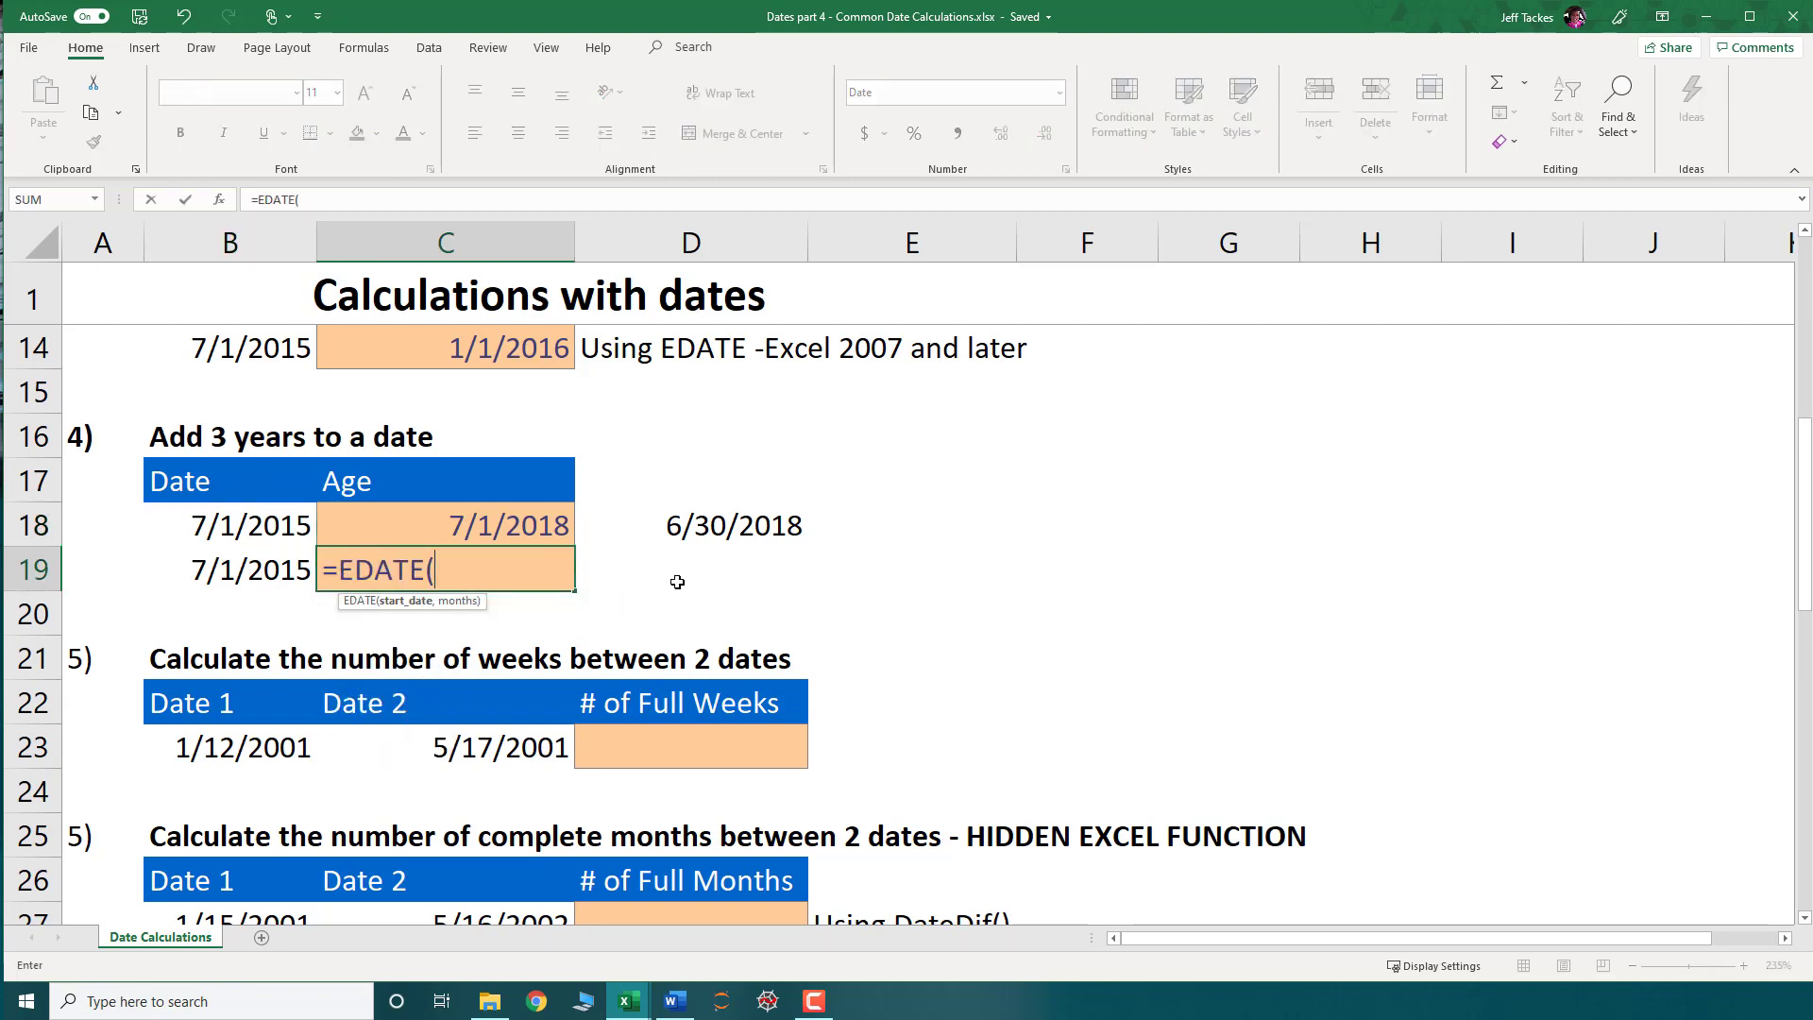
key("Left")
type(",")
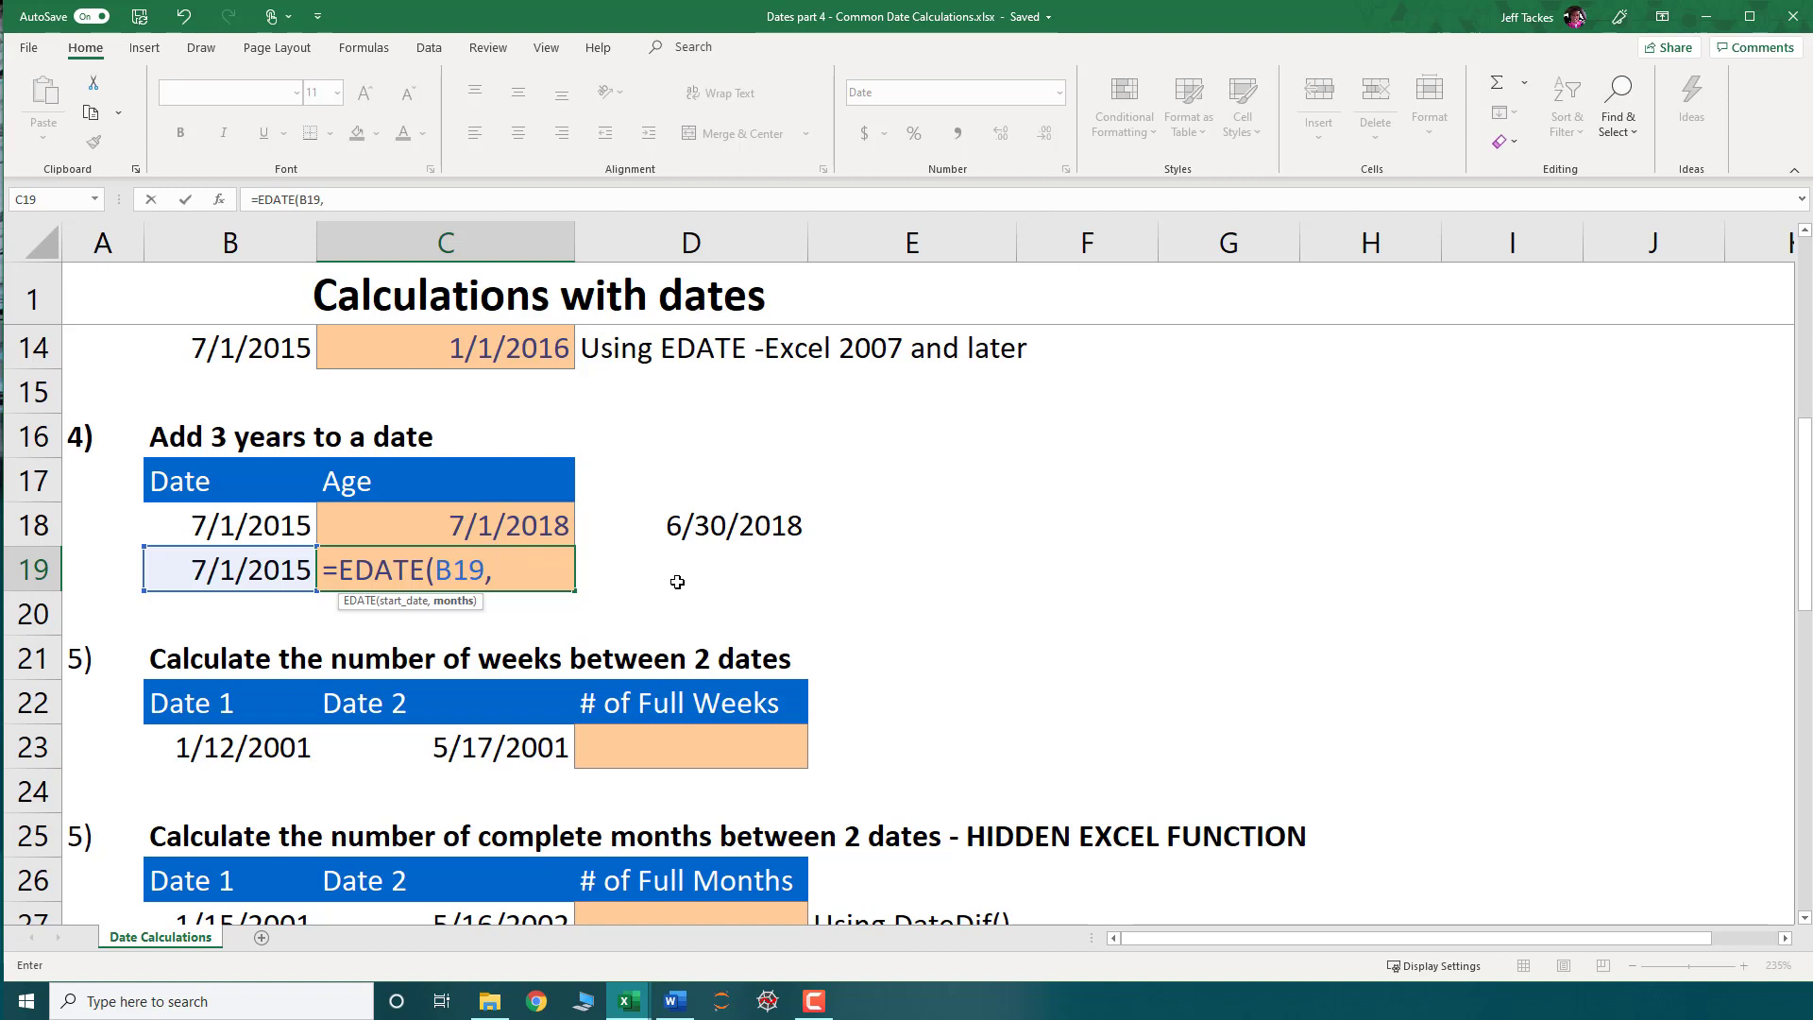
type("12*")
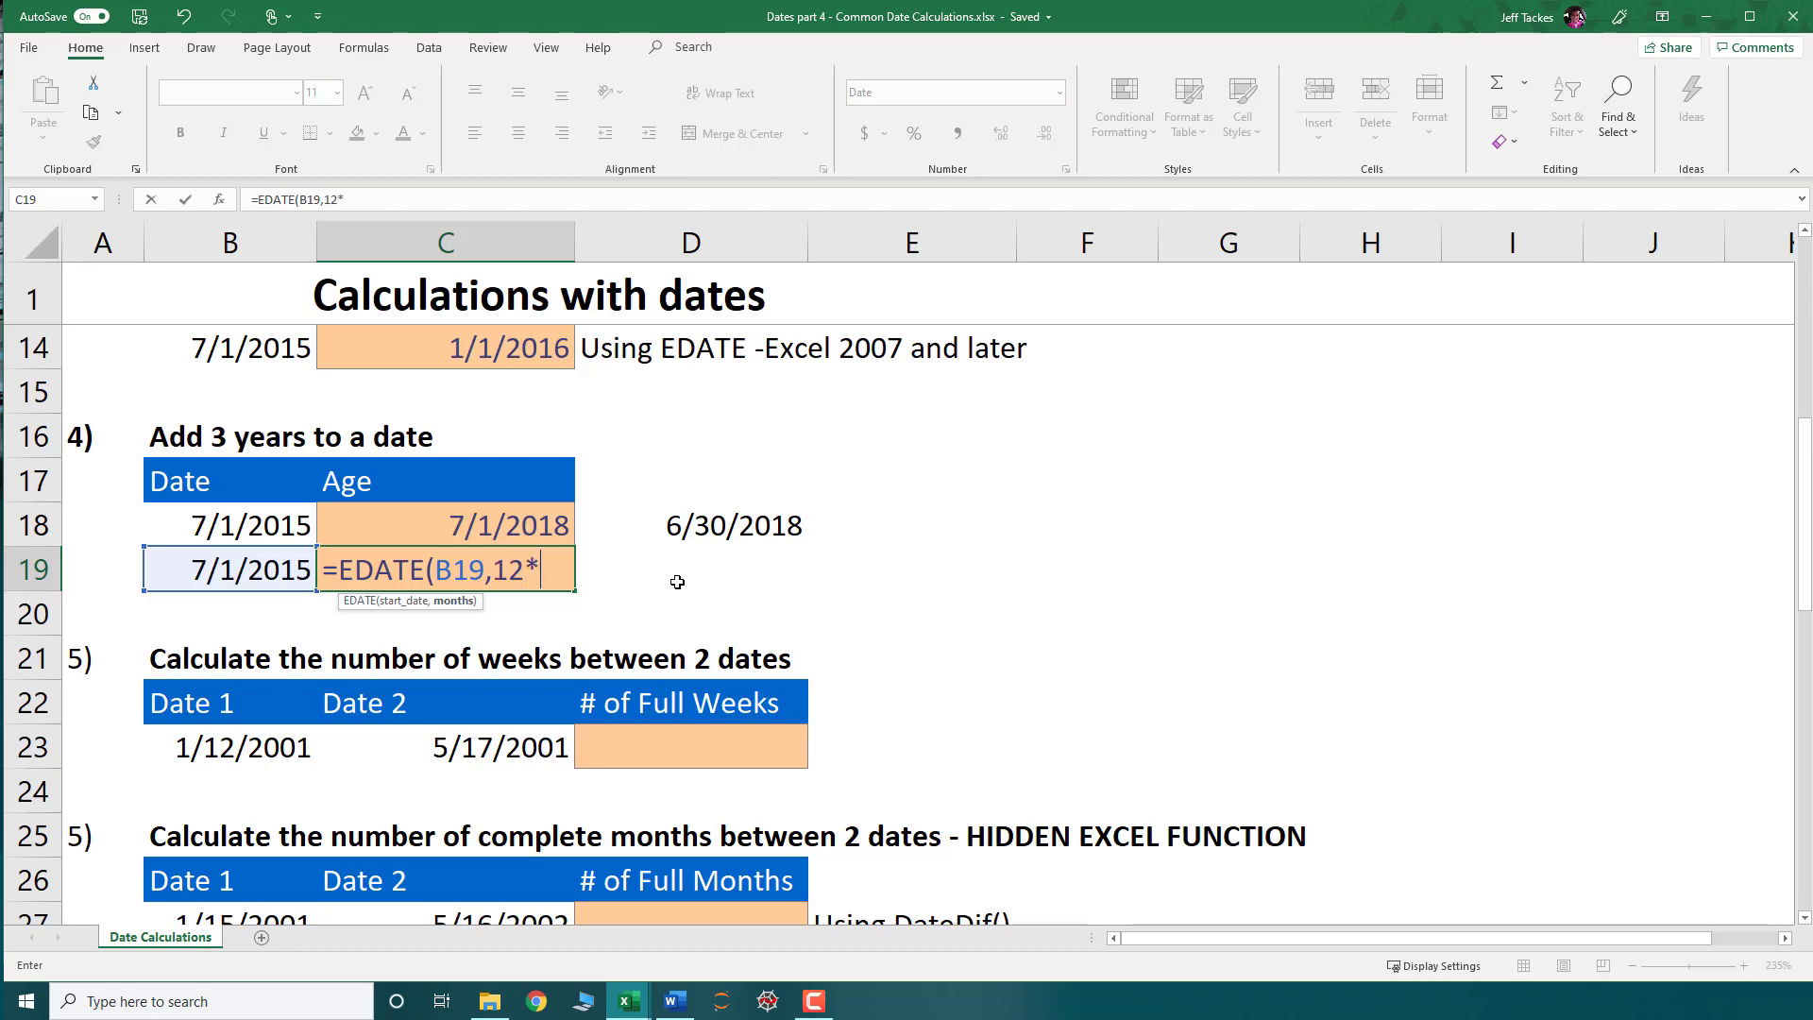
type("3)")
key("Return")
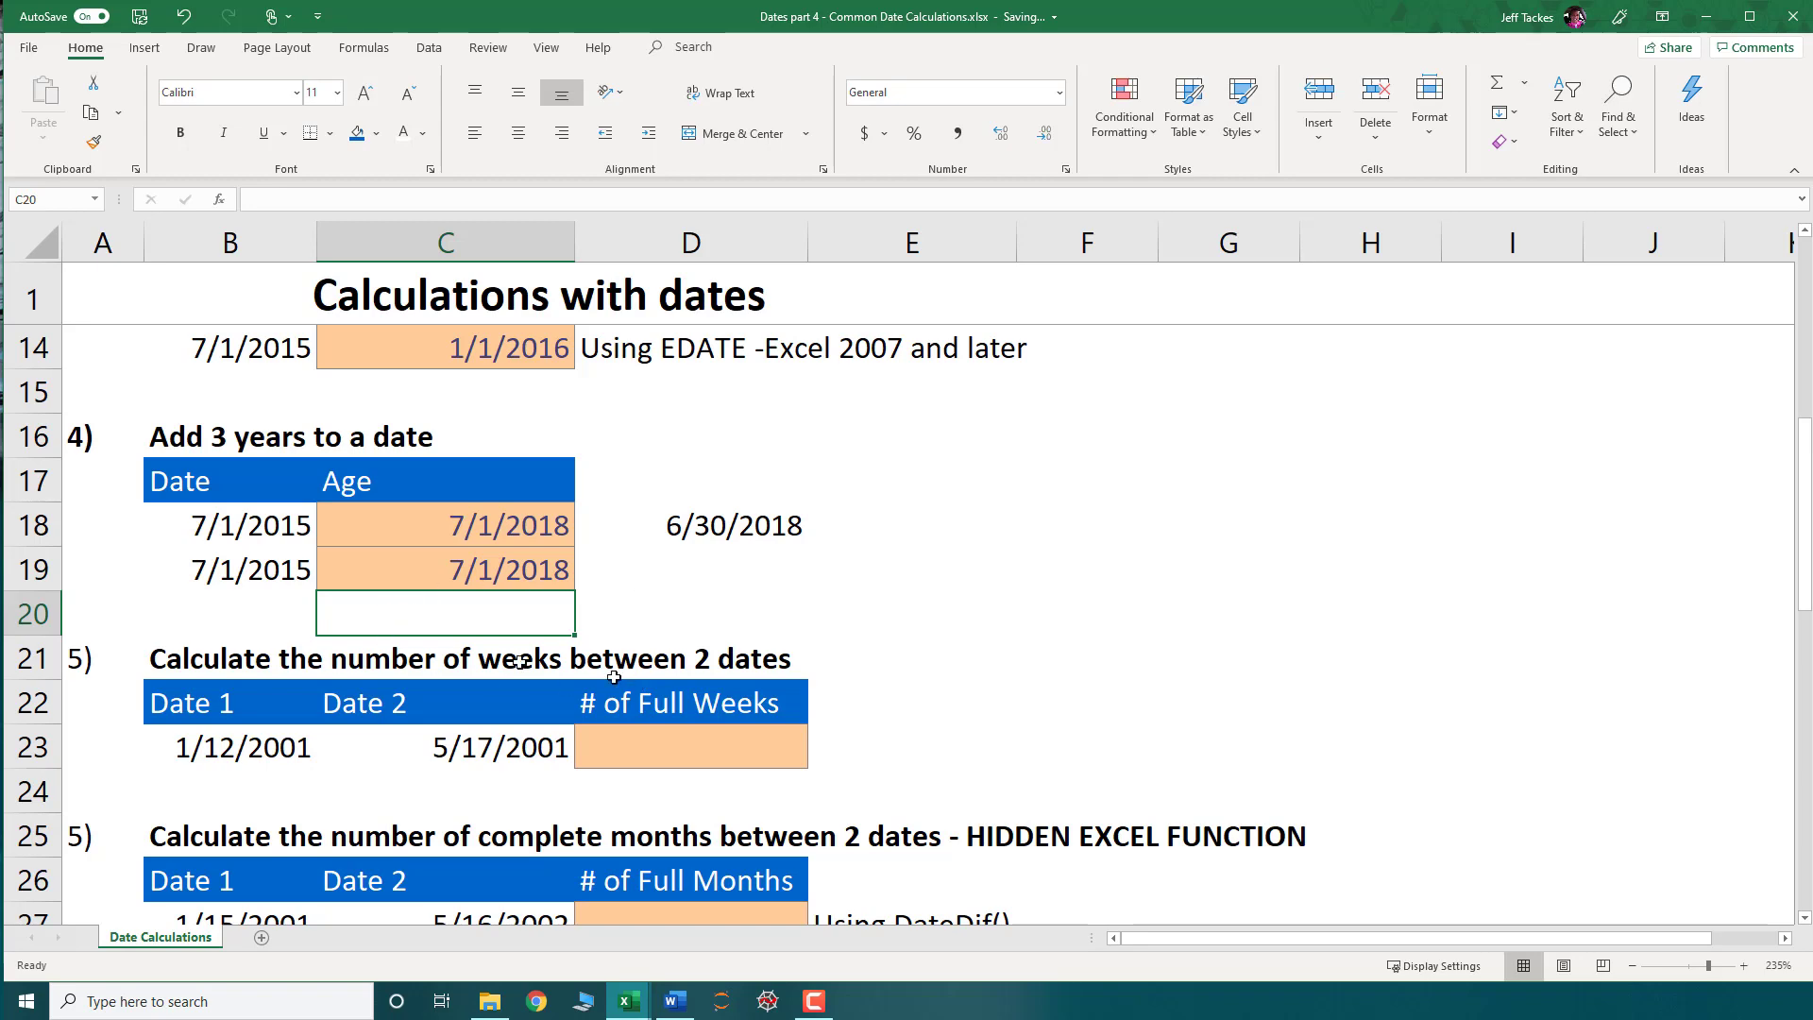
scroll(437, 641, "down", 1)
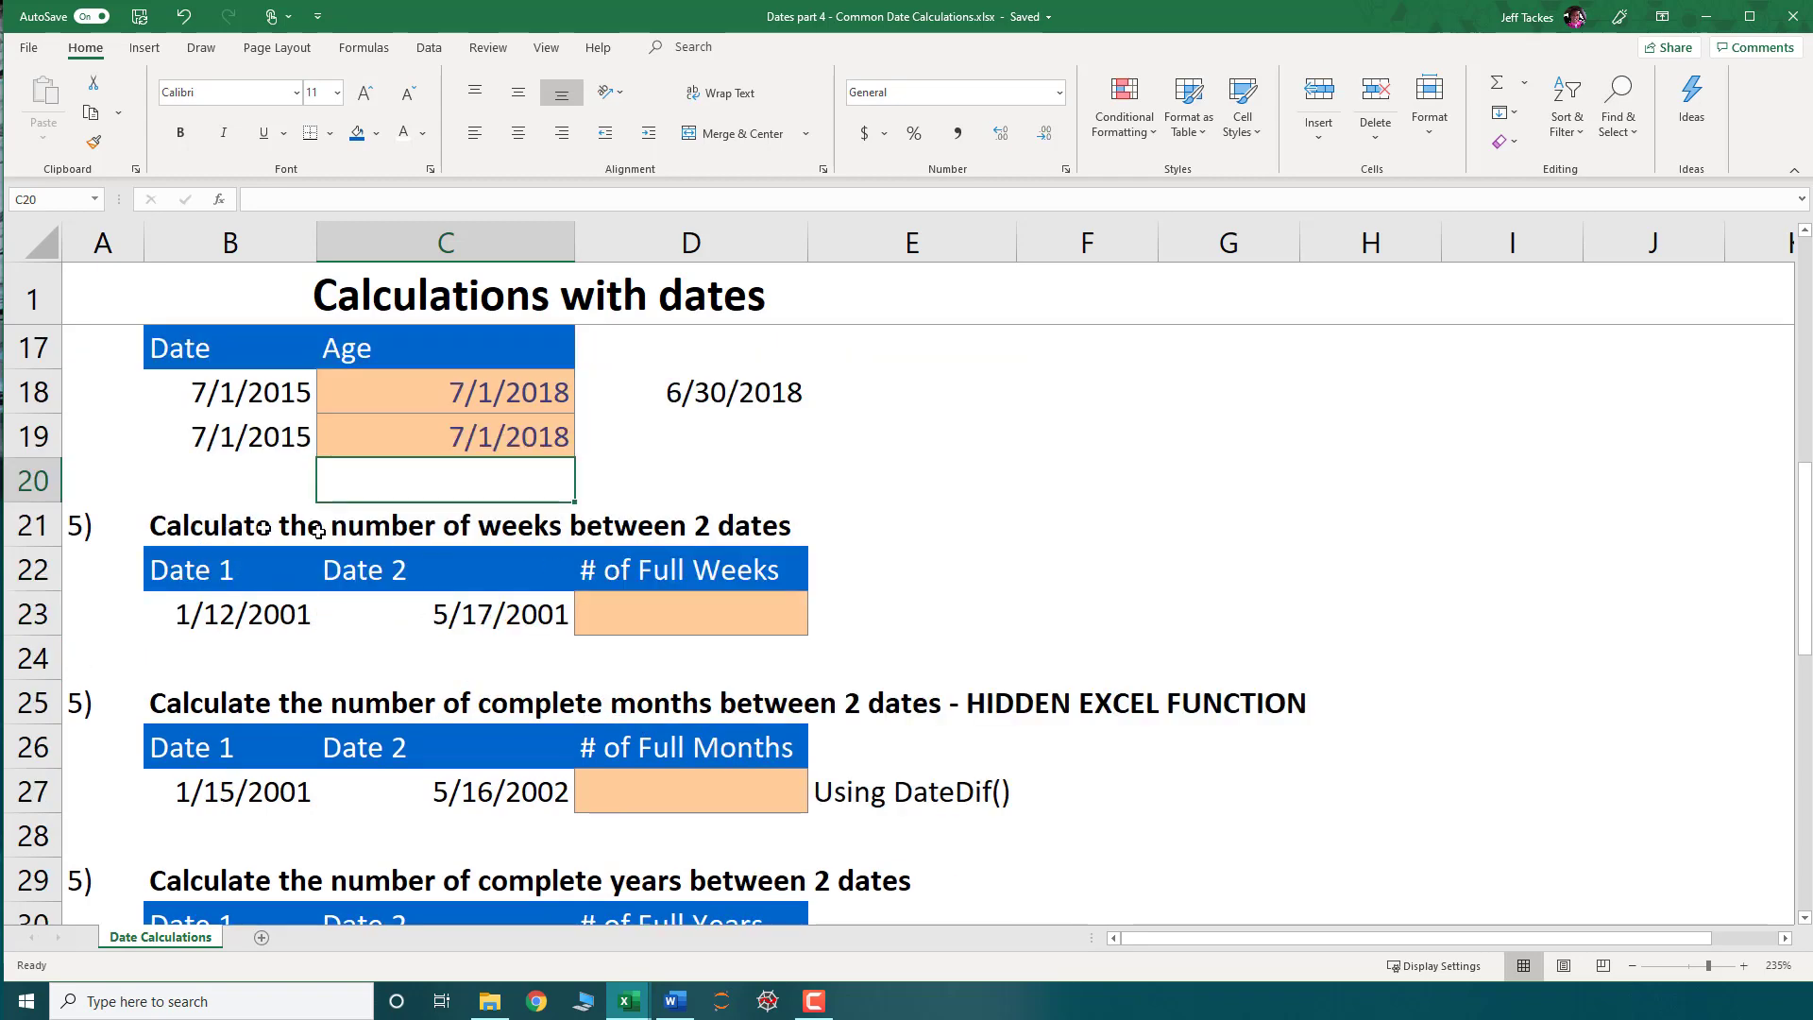
- Enter =(C23-B23) in D23 to get the day difference
left_click(635, 618)
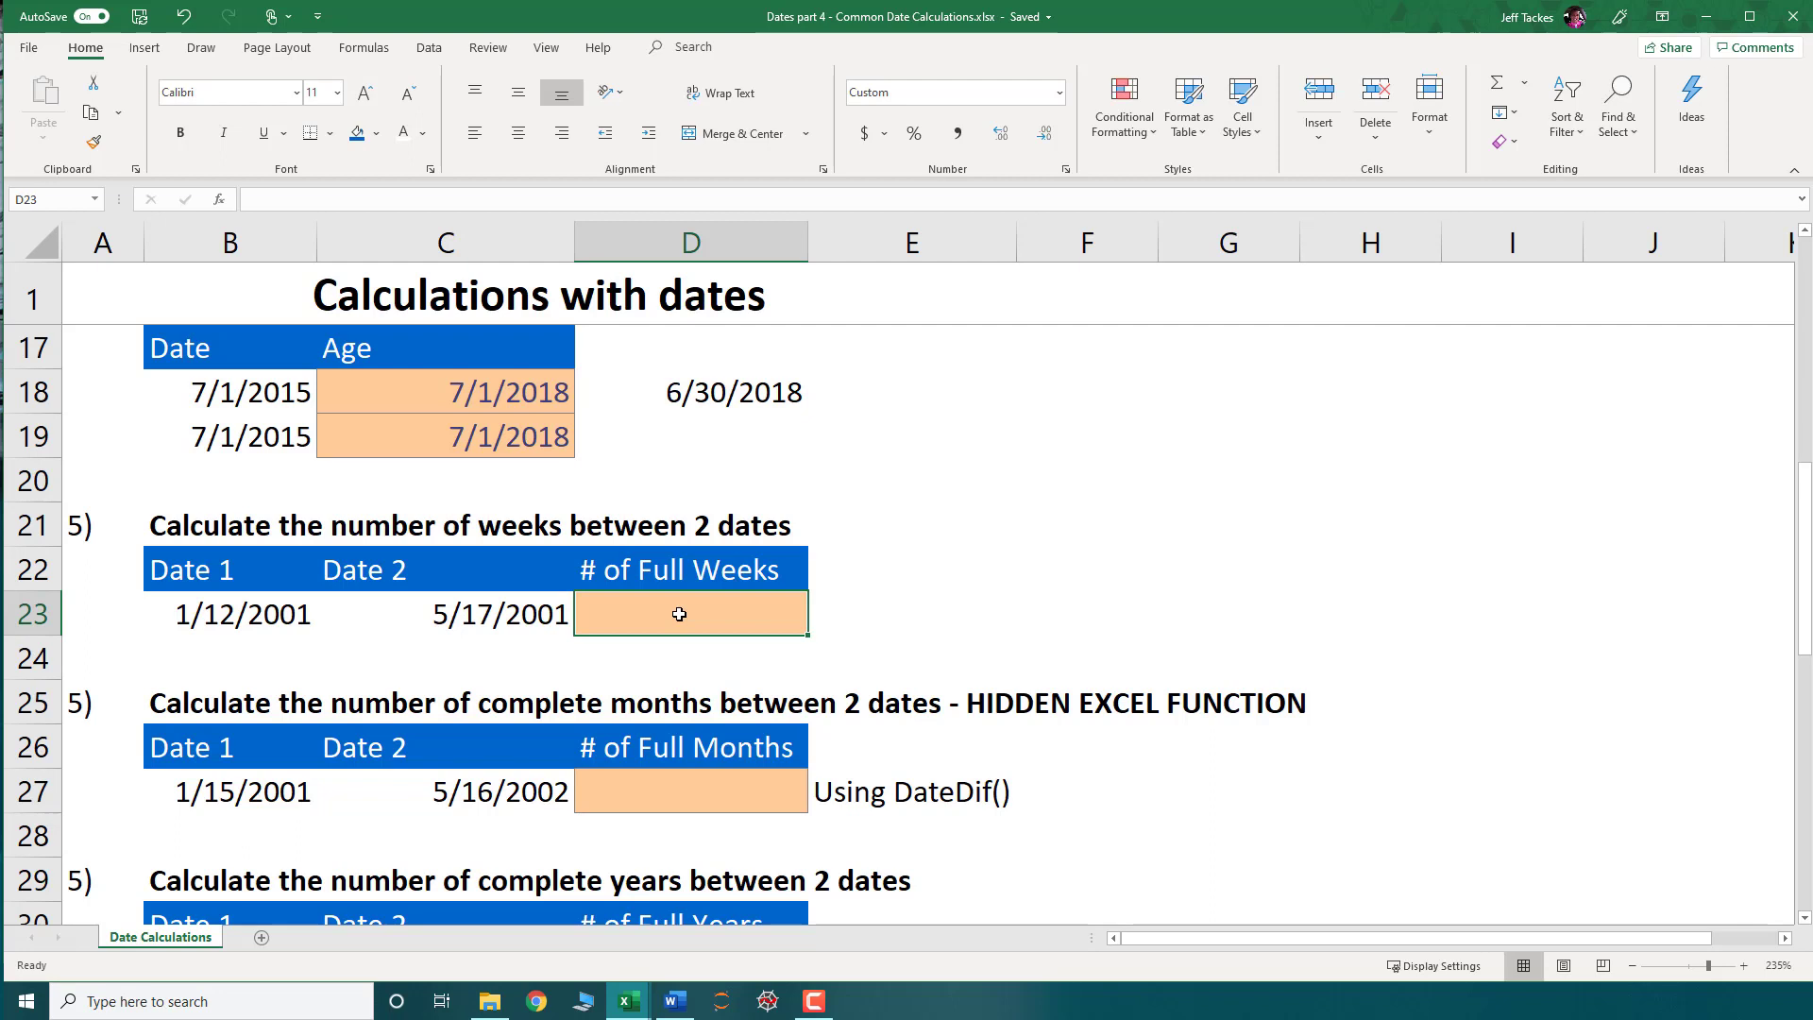
type("=")
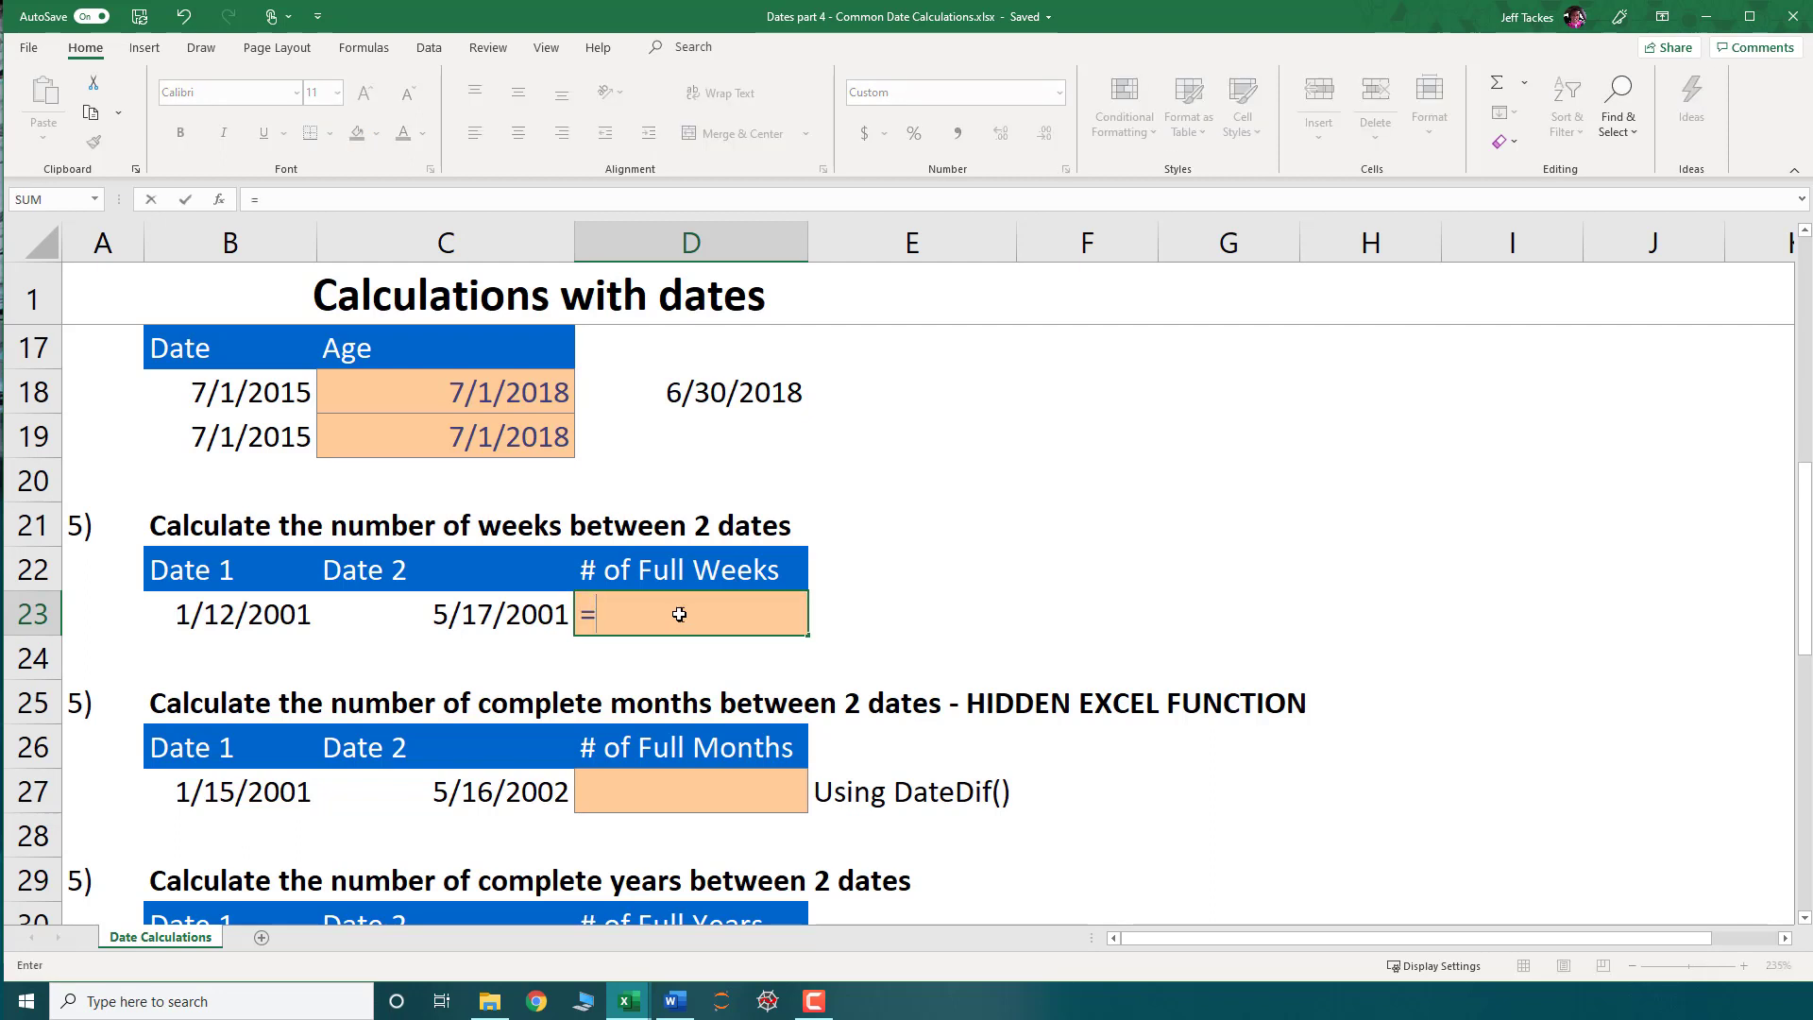
type("(")
left_click(477, 612)
type("-")
left_click(255, 615)
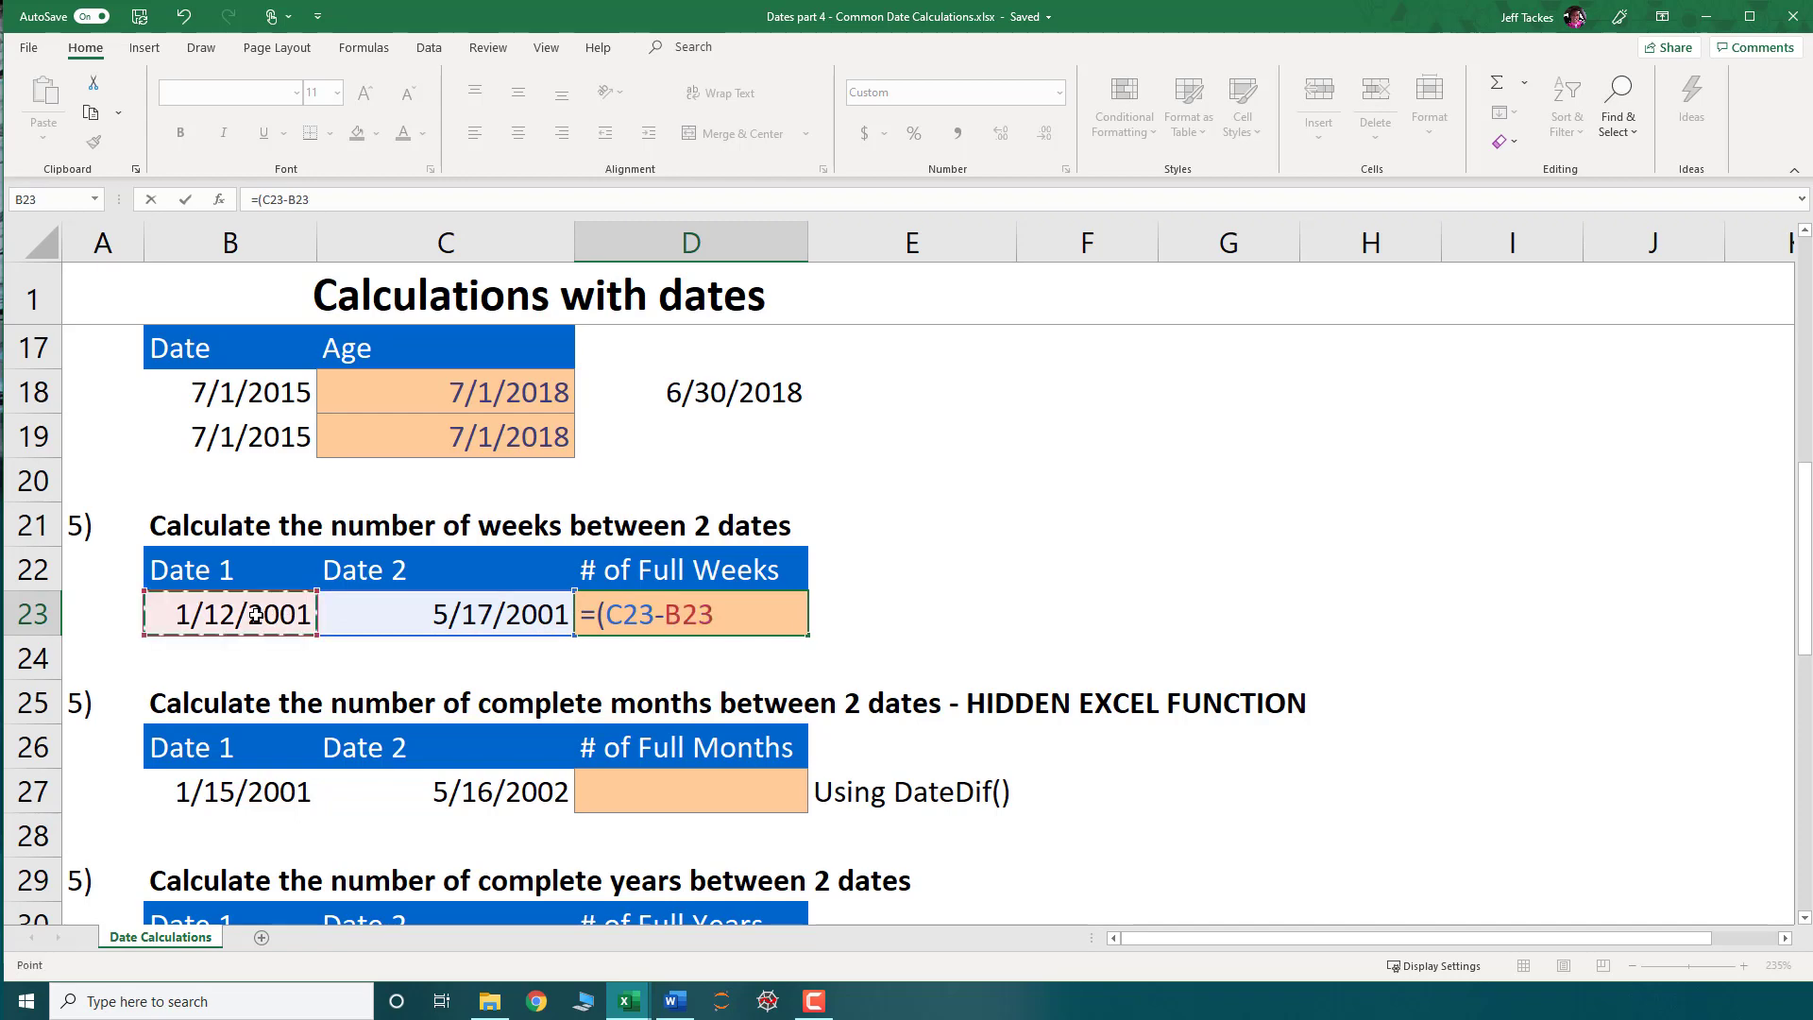
type(")")
key("Return")
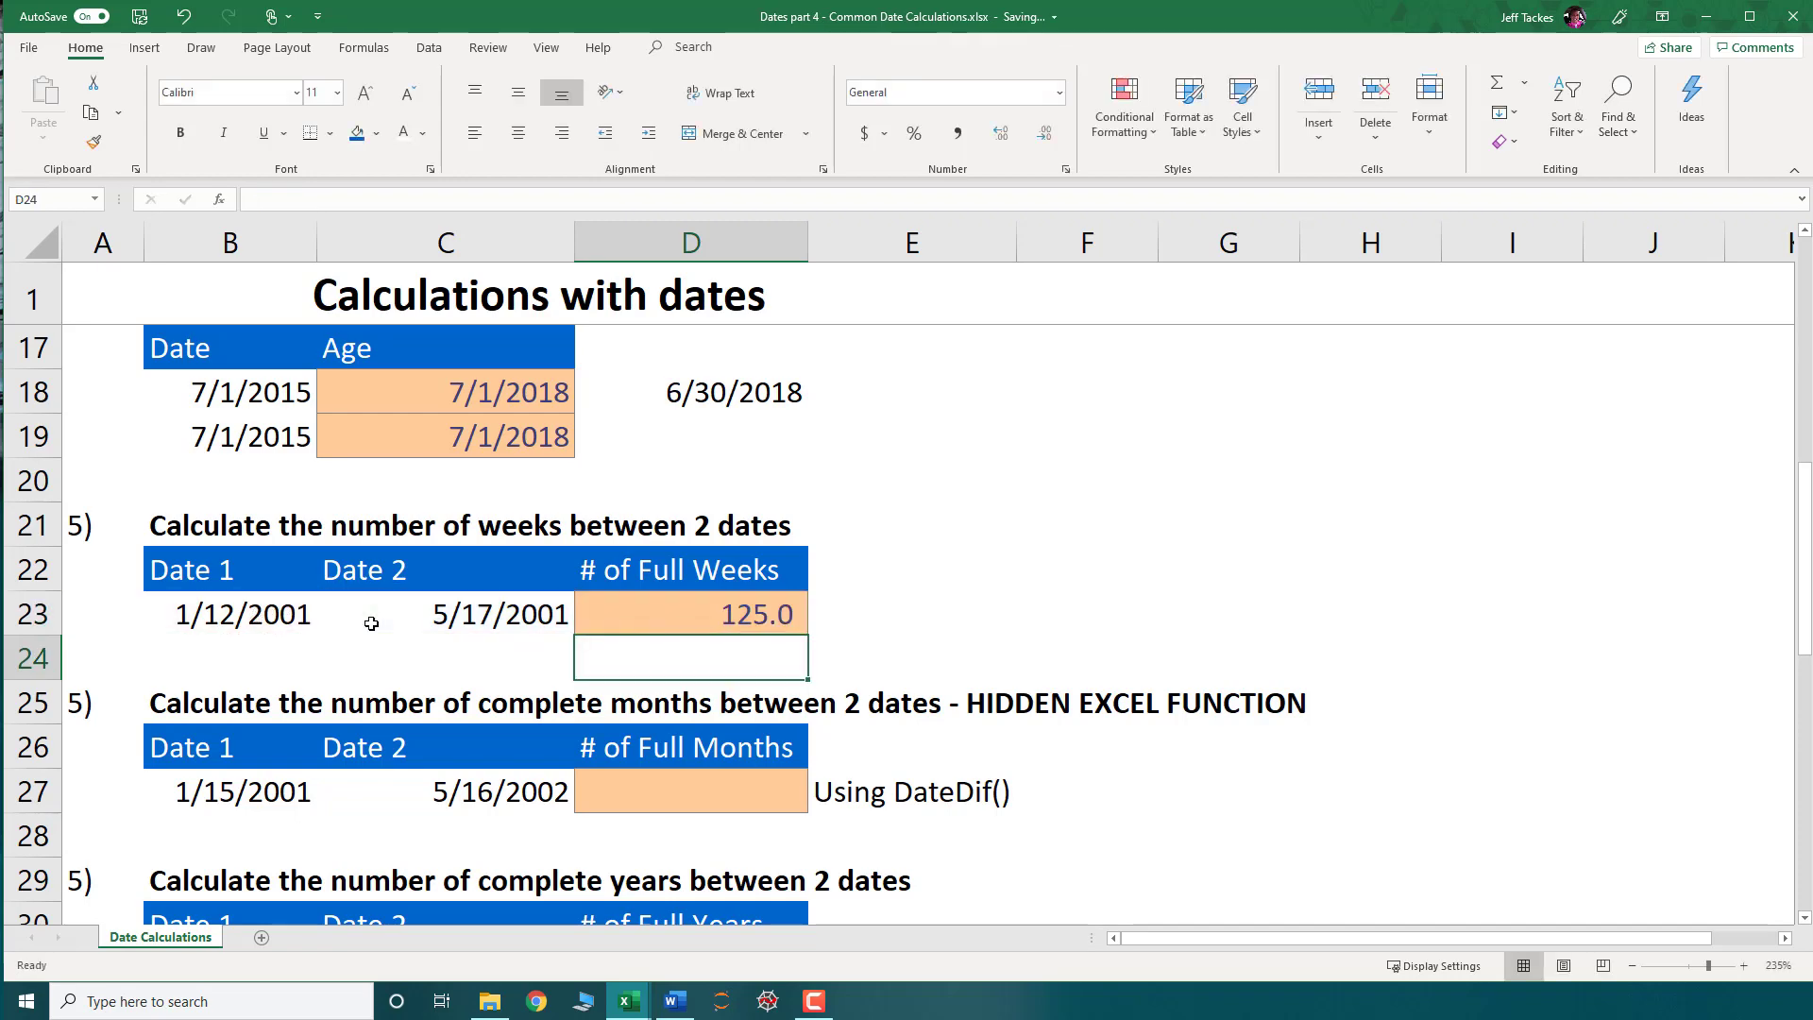
- Divide the D23 formula by 7, giving 17.9 weeks
left_click(739, 619)
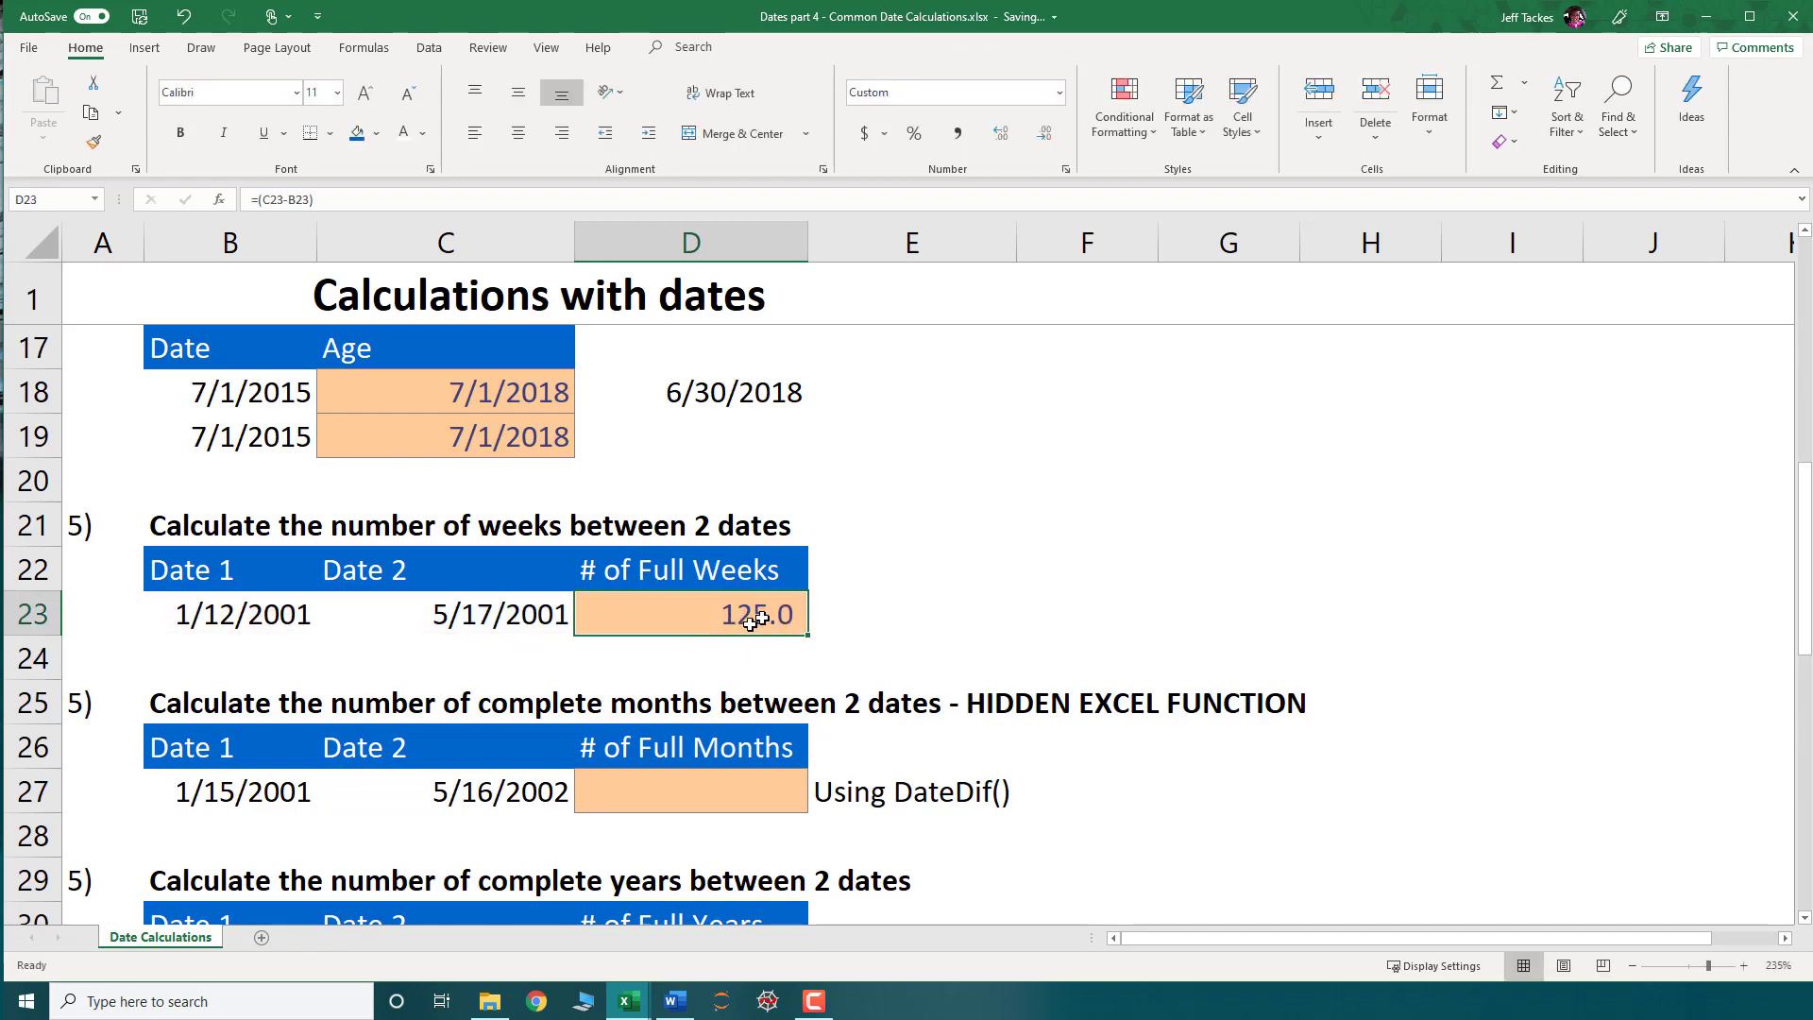
left_click(372, 204)
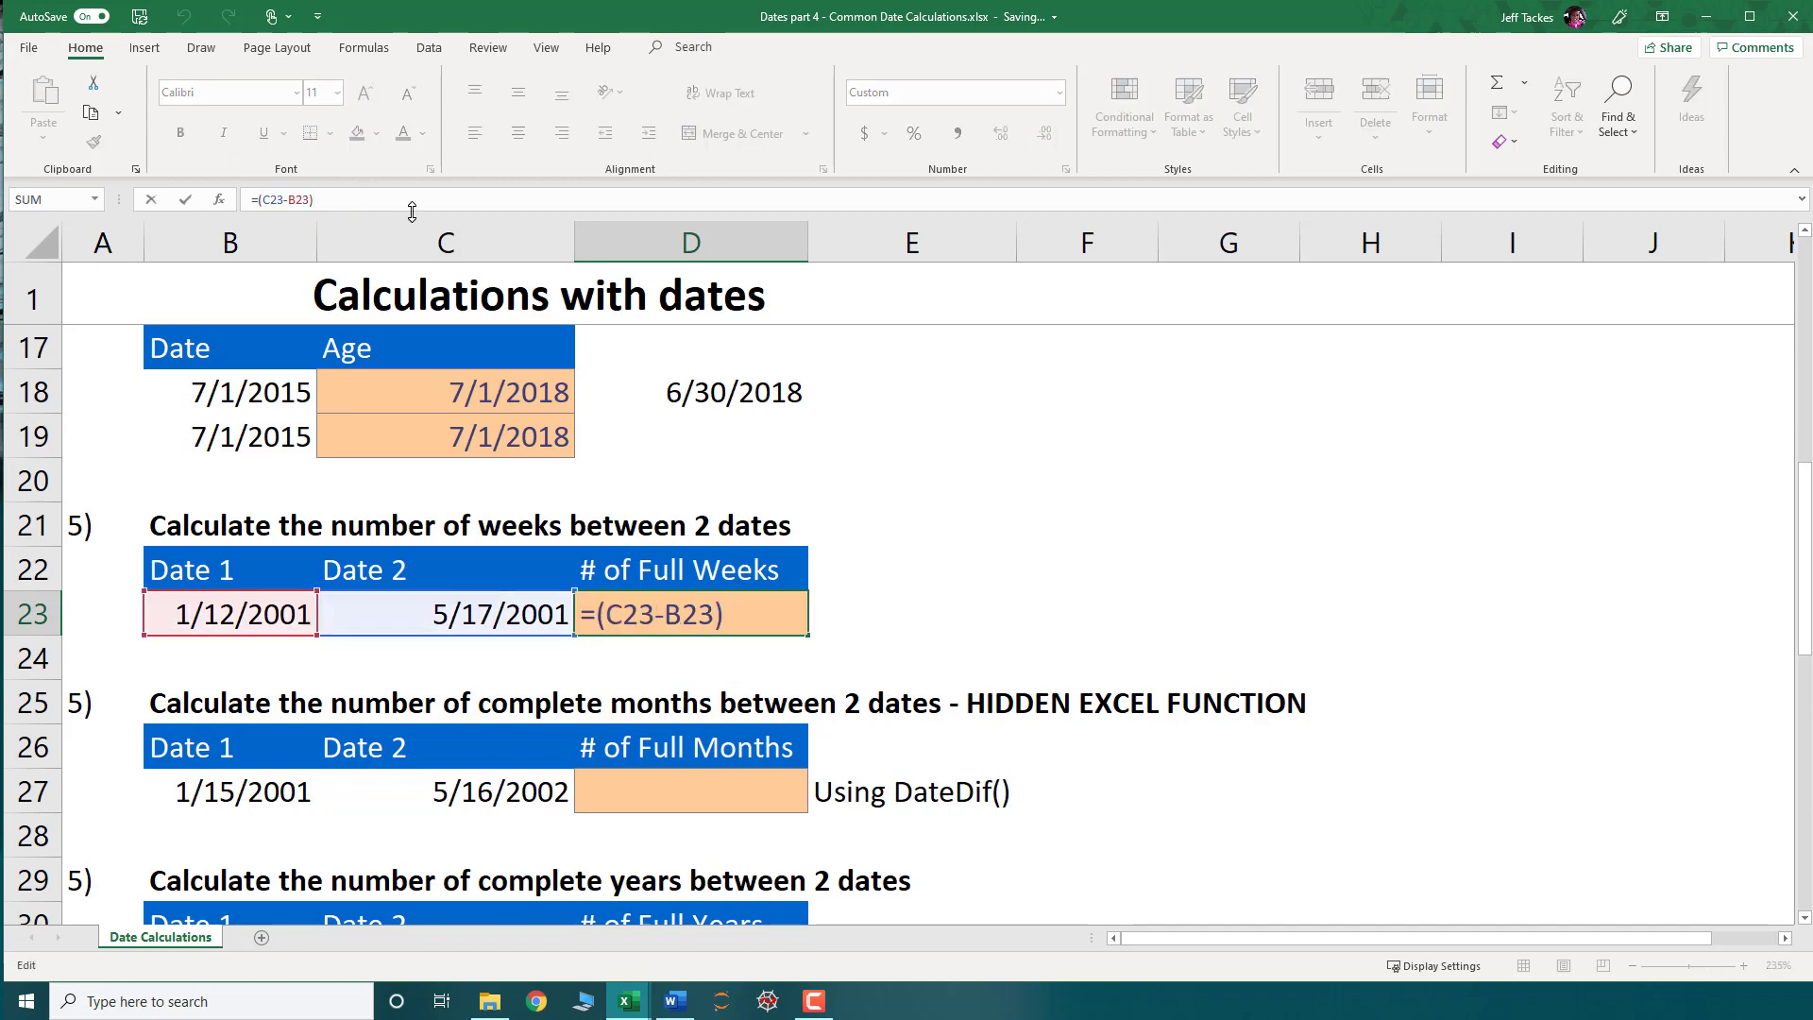
type("/7")
key("Return")
left_click(766, 612)
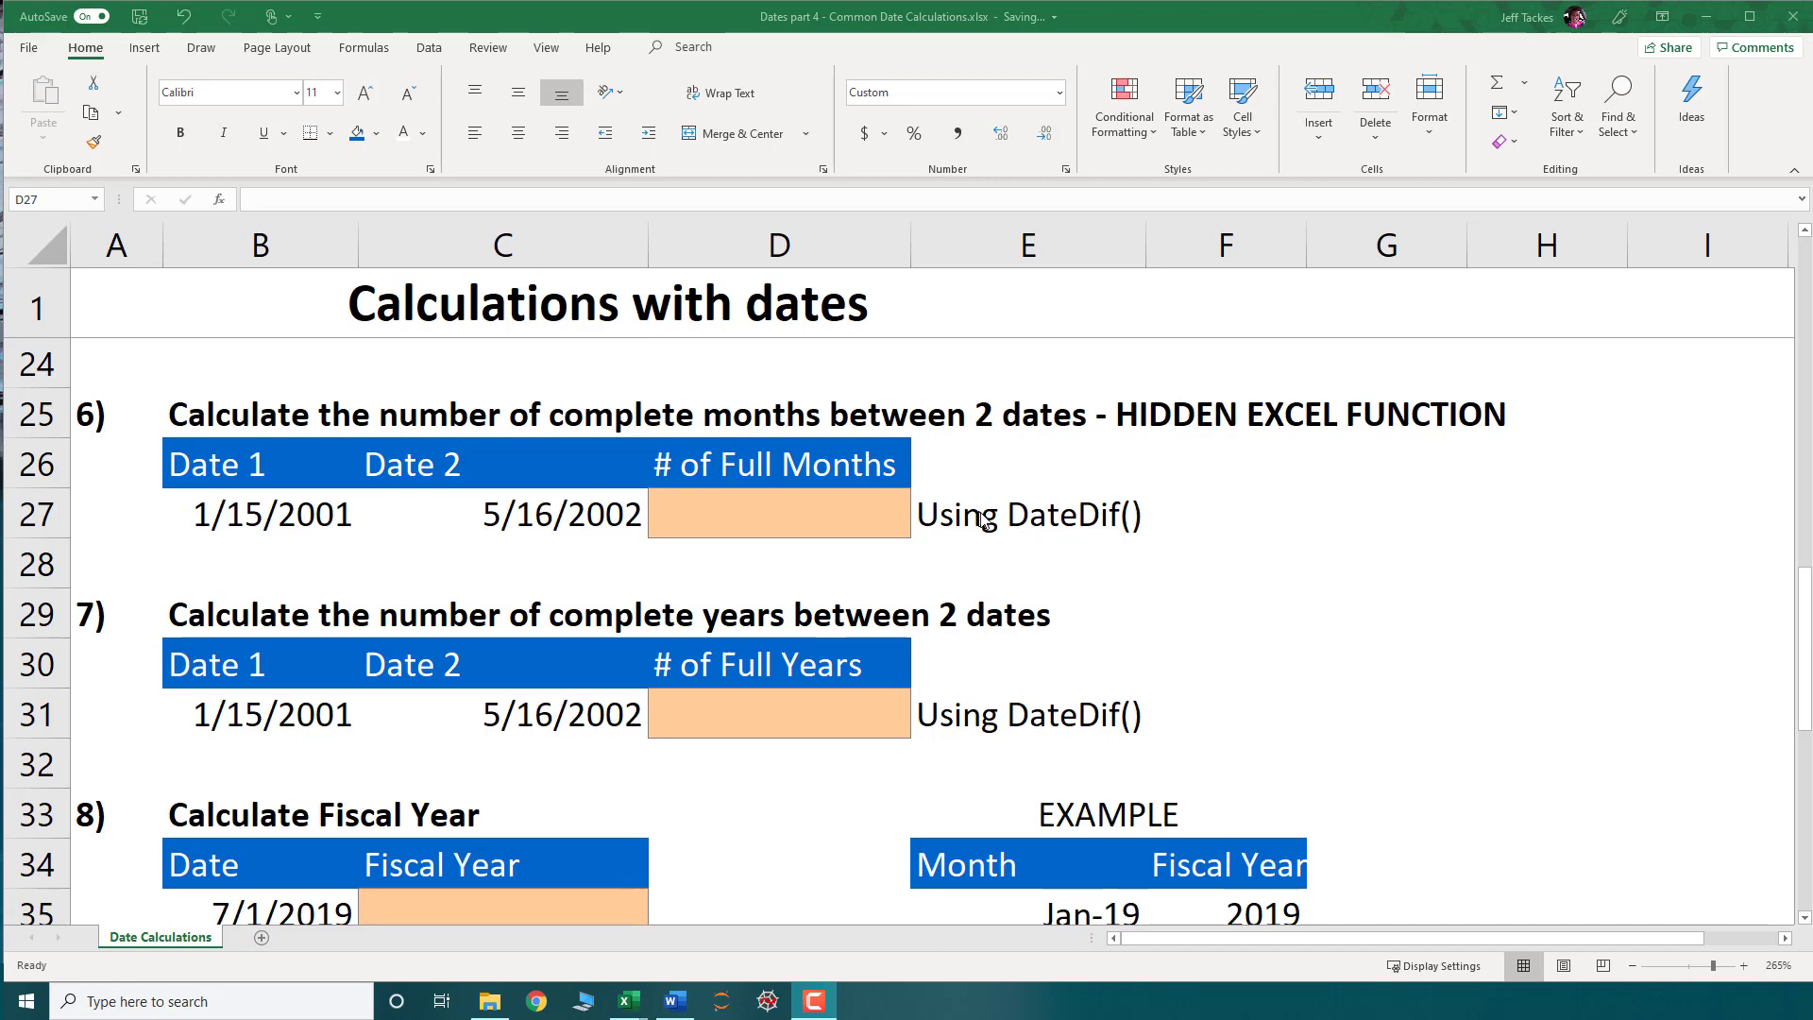
- Enter =DATEDIF(B27,C27,"m") in D27, returning 16 full months
left_click(776, 518)
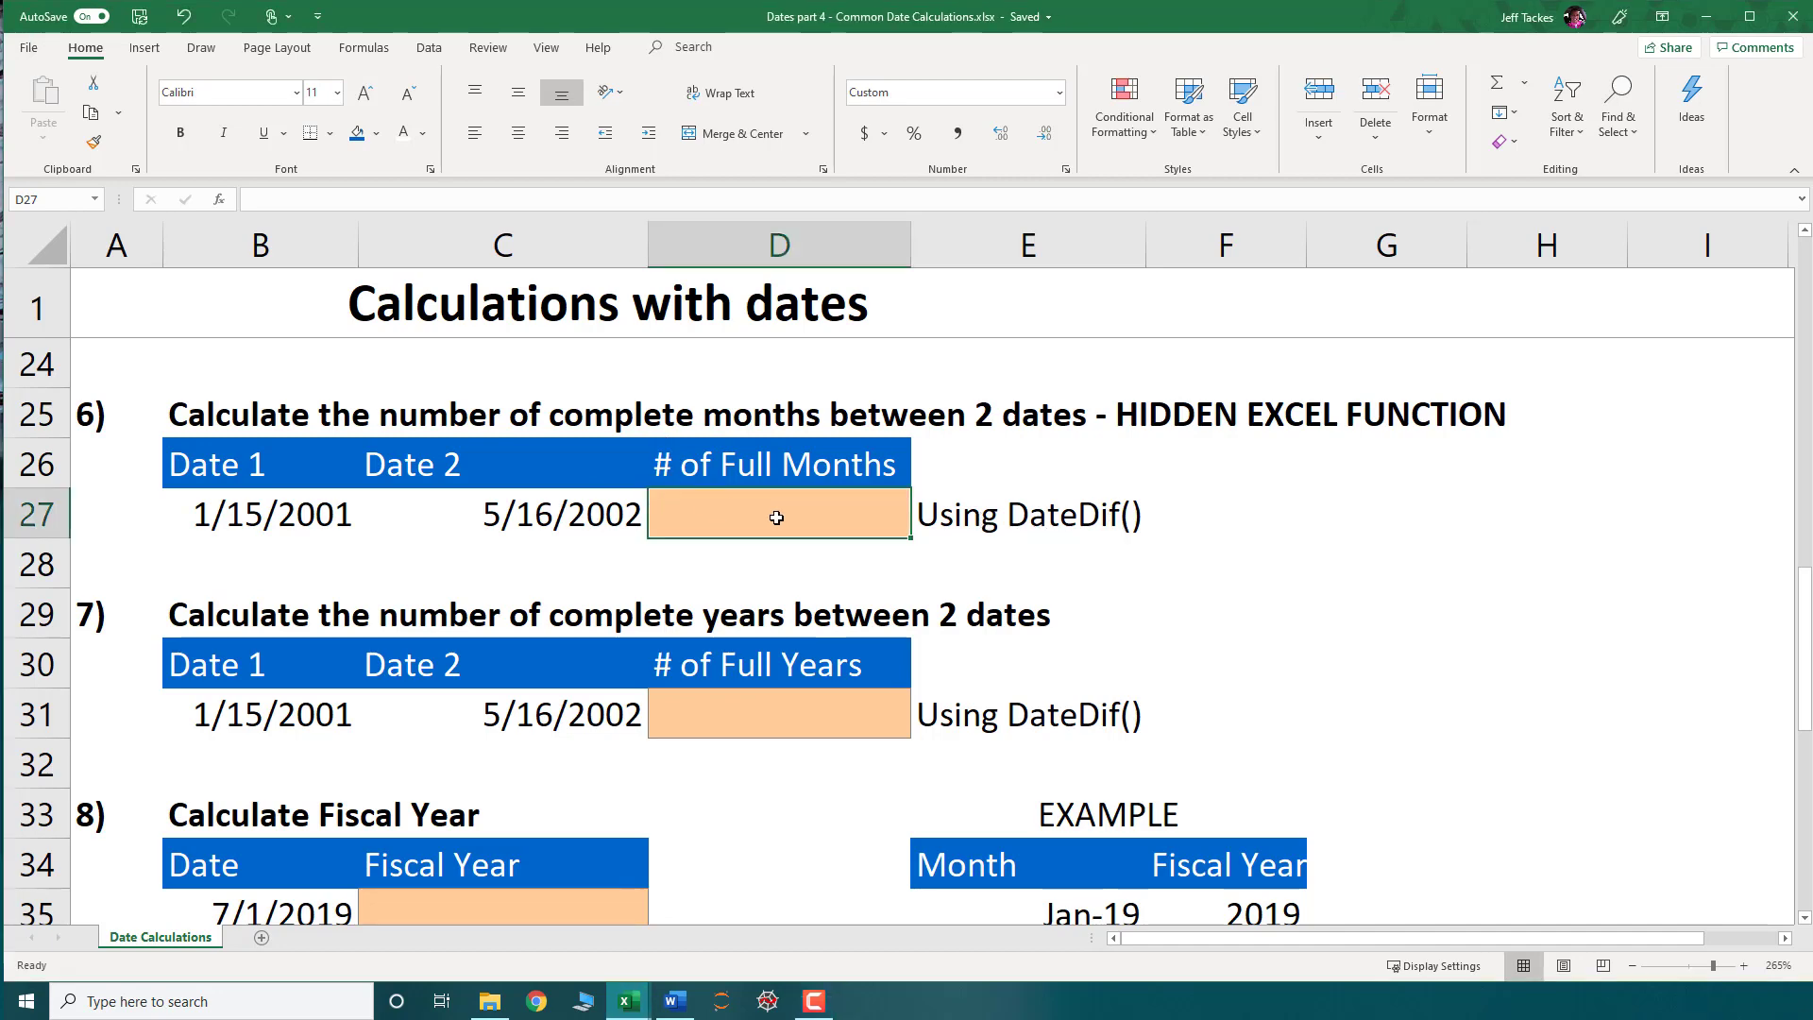
type("=da")
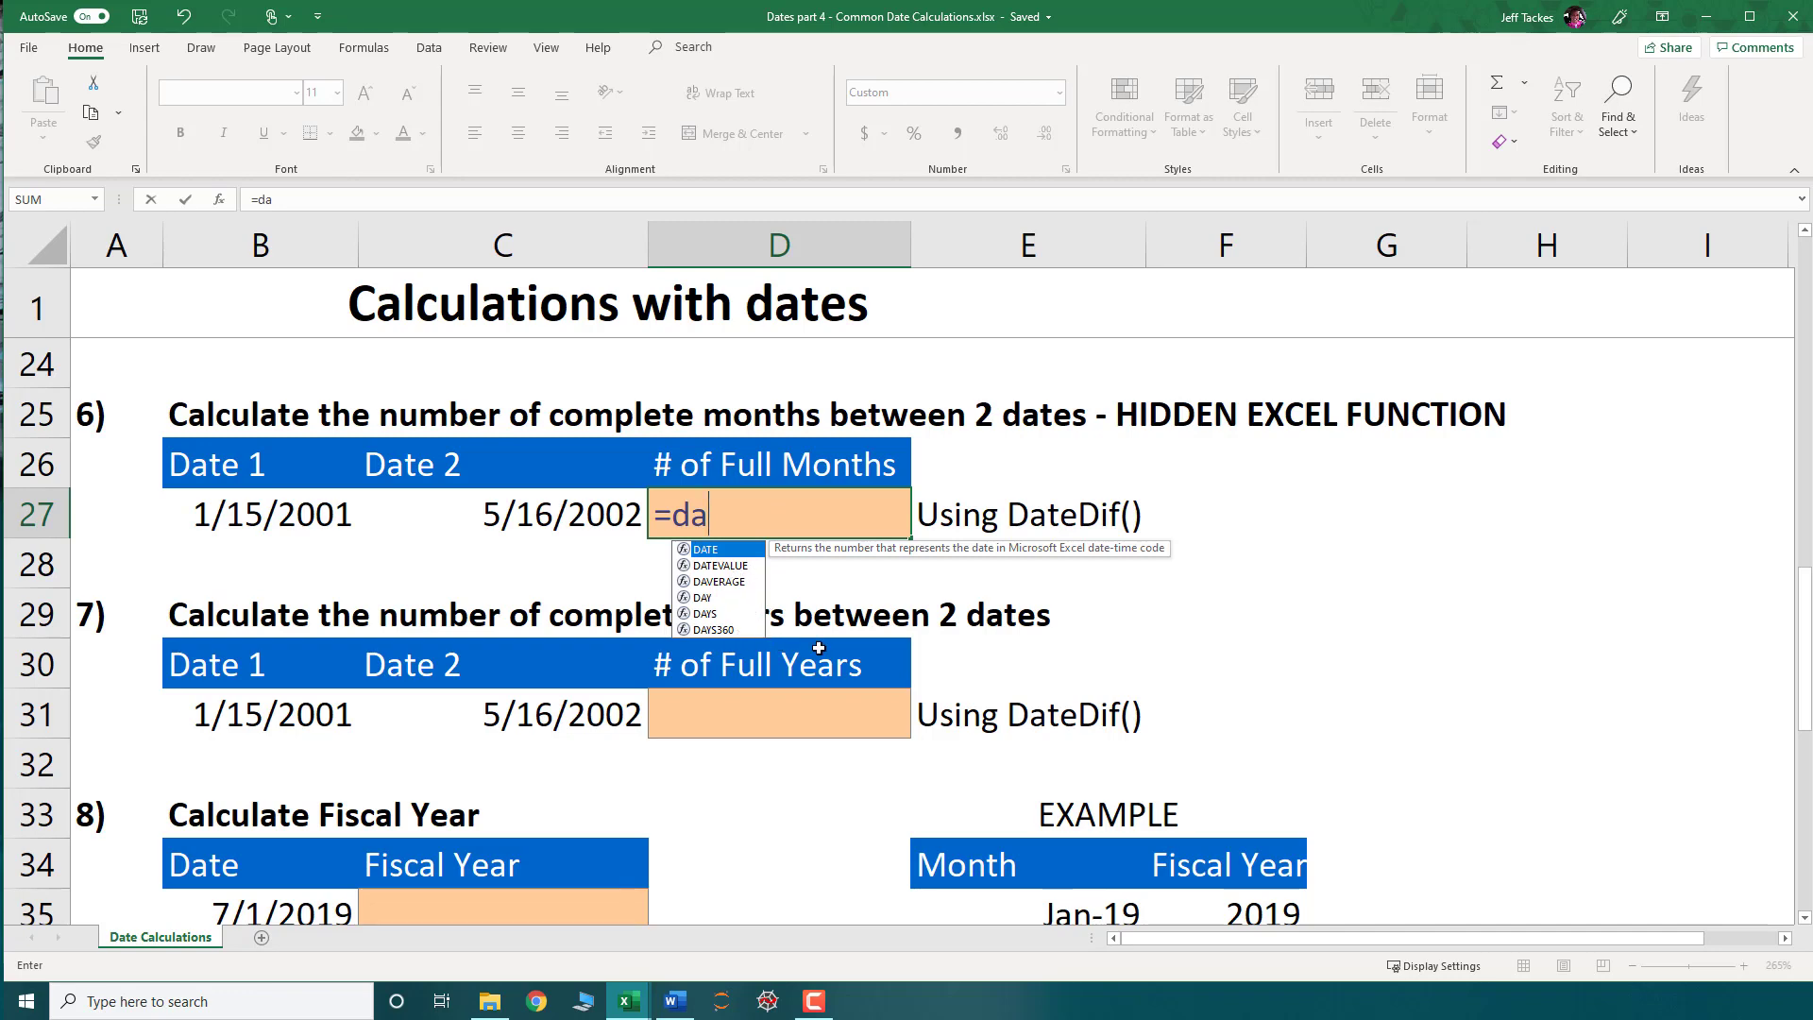
type("ted")
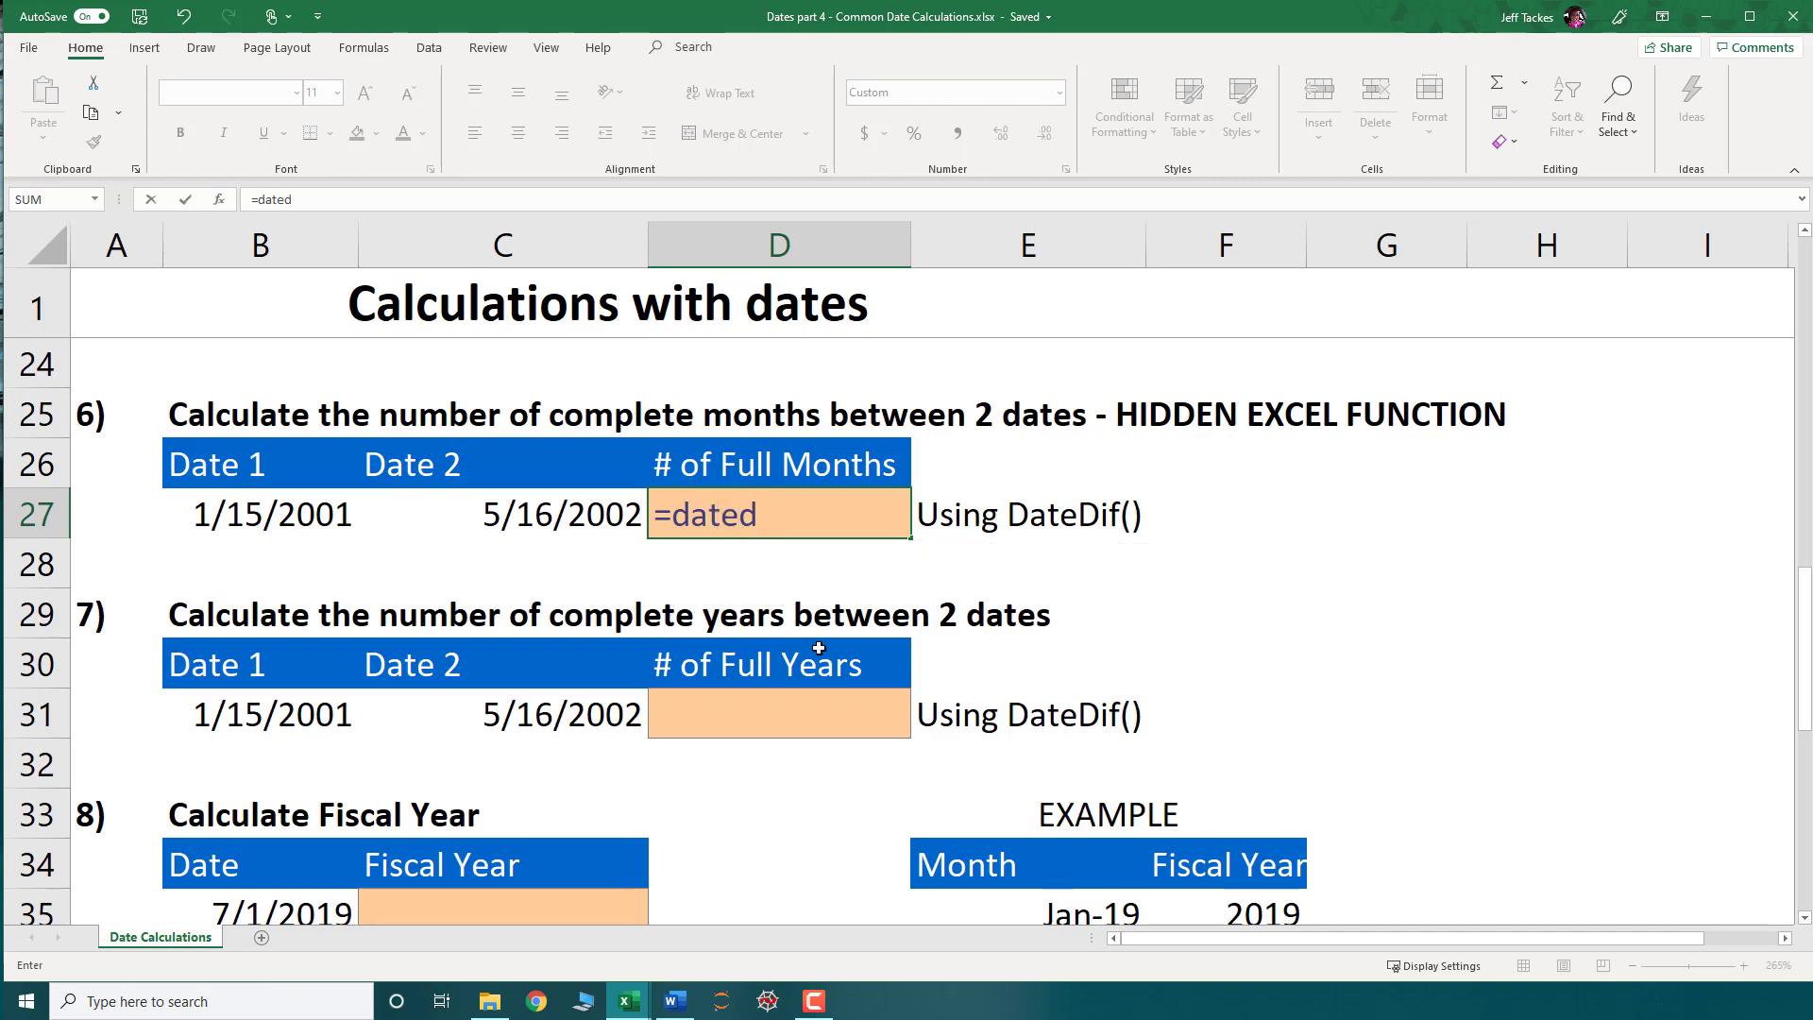
type("if(")
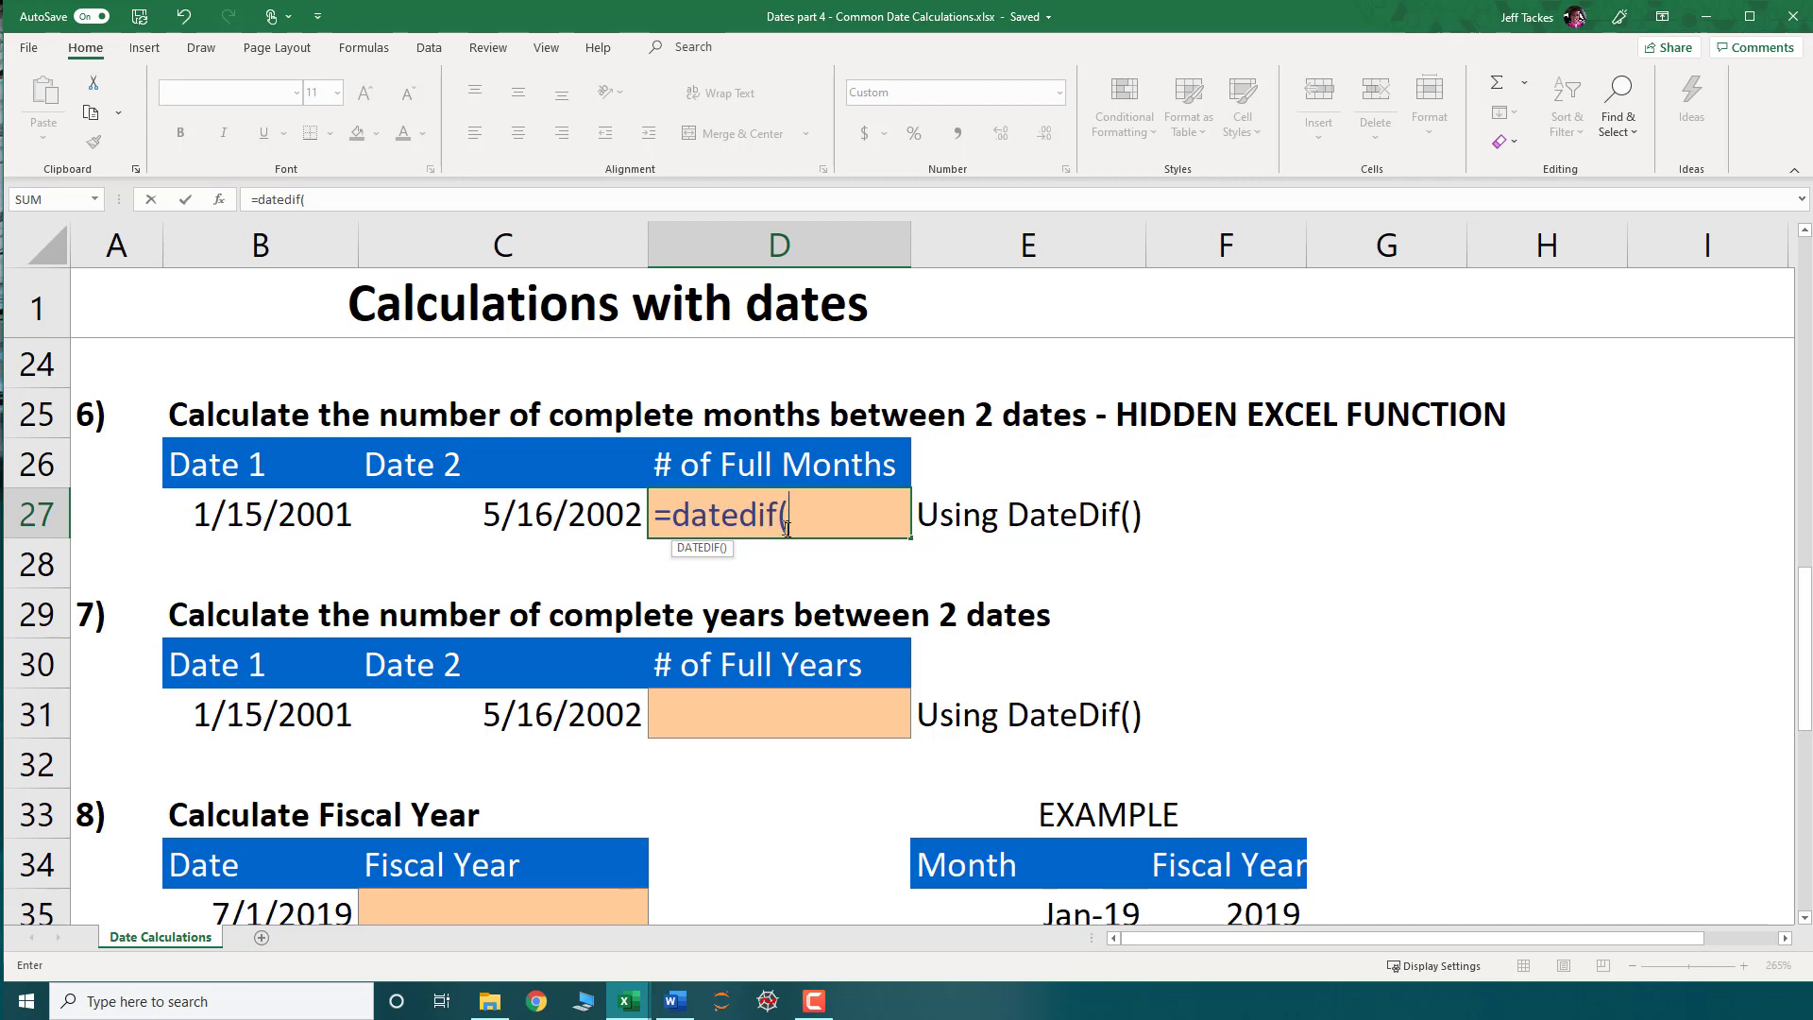
left_click(320, 516)
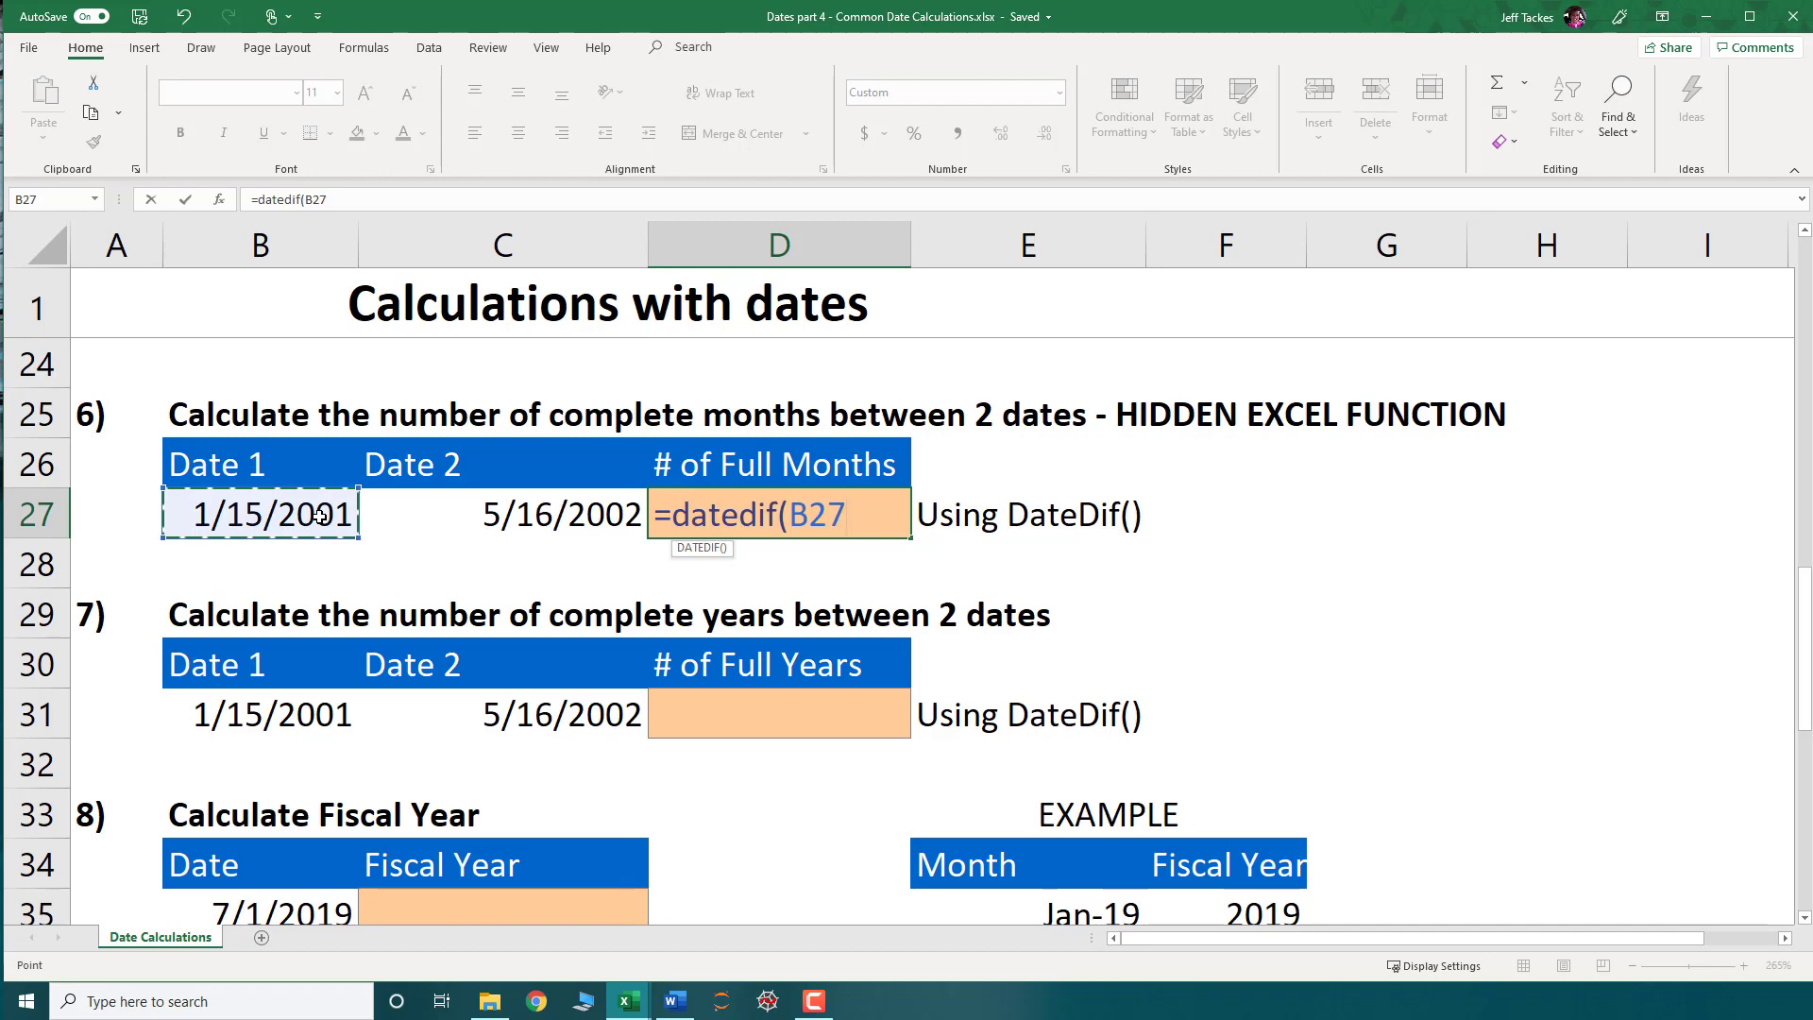
type(",")
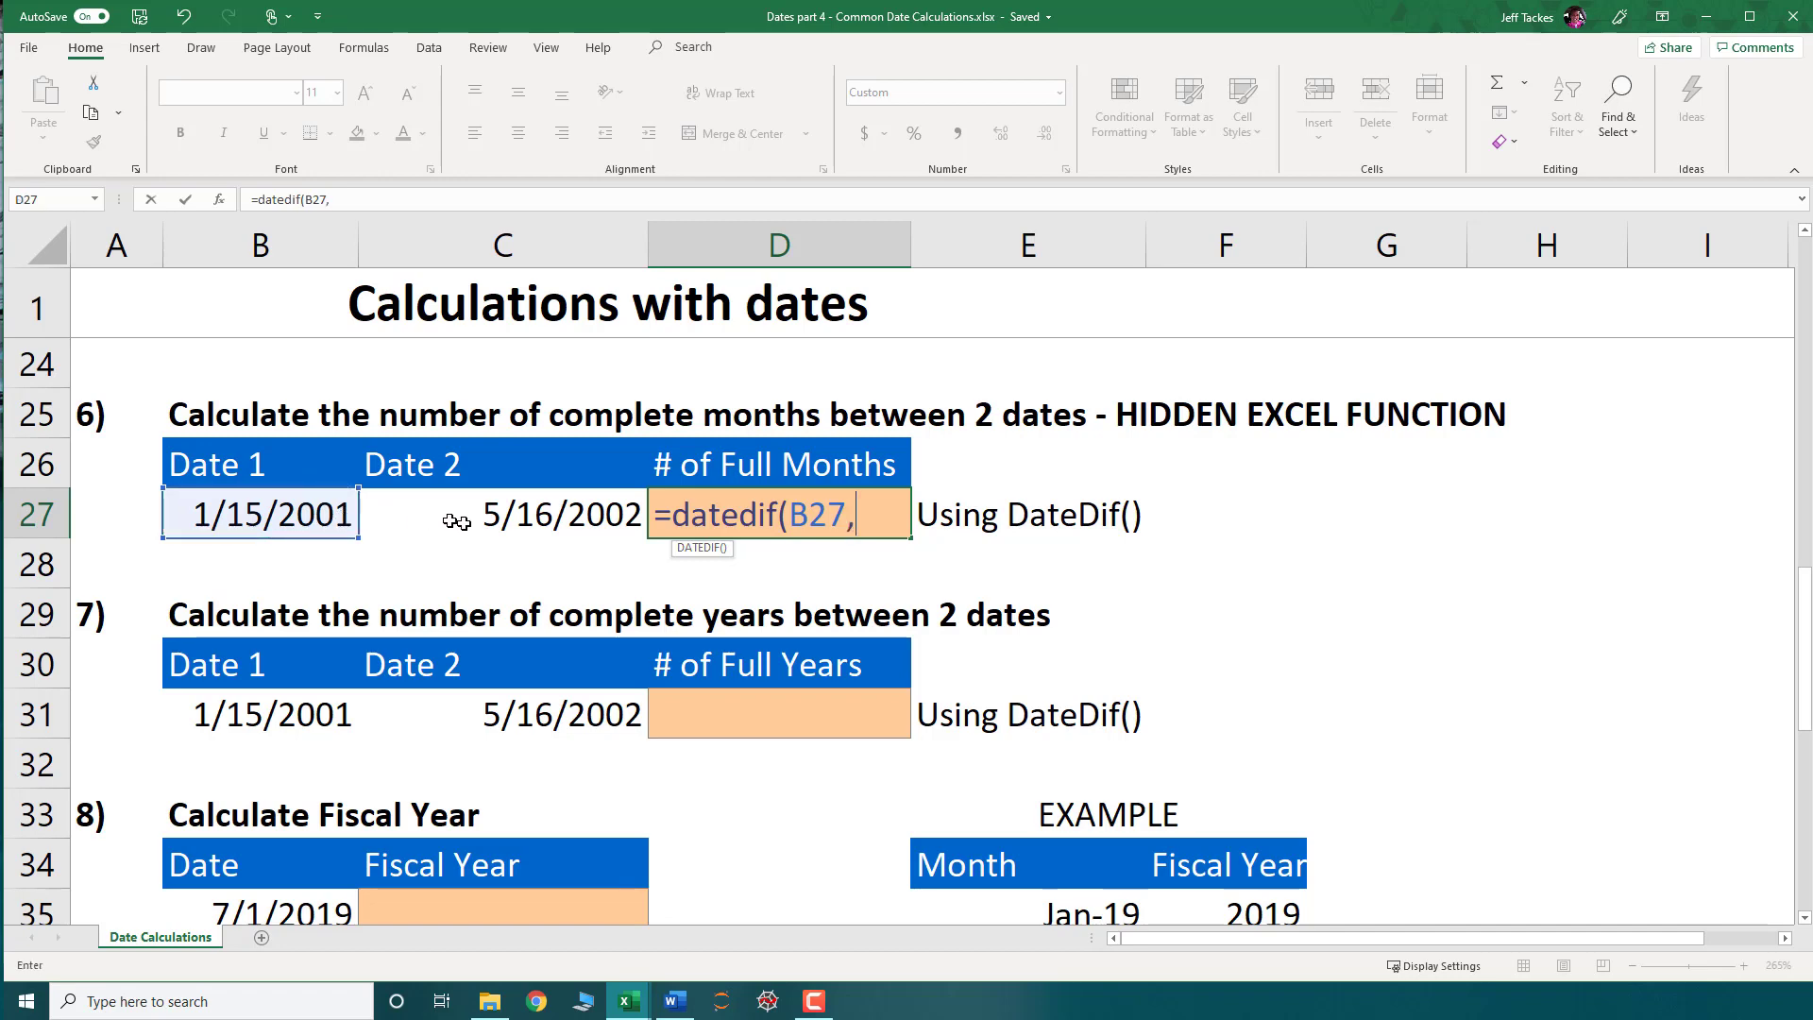
left_click(554, 522)
type(",")
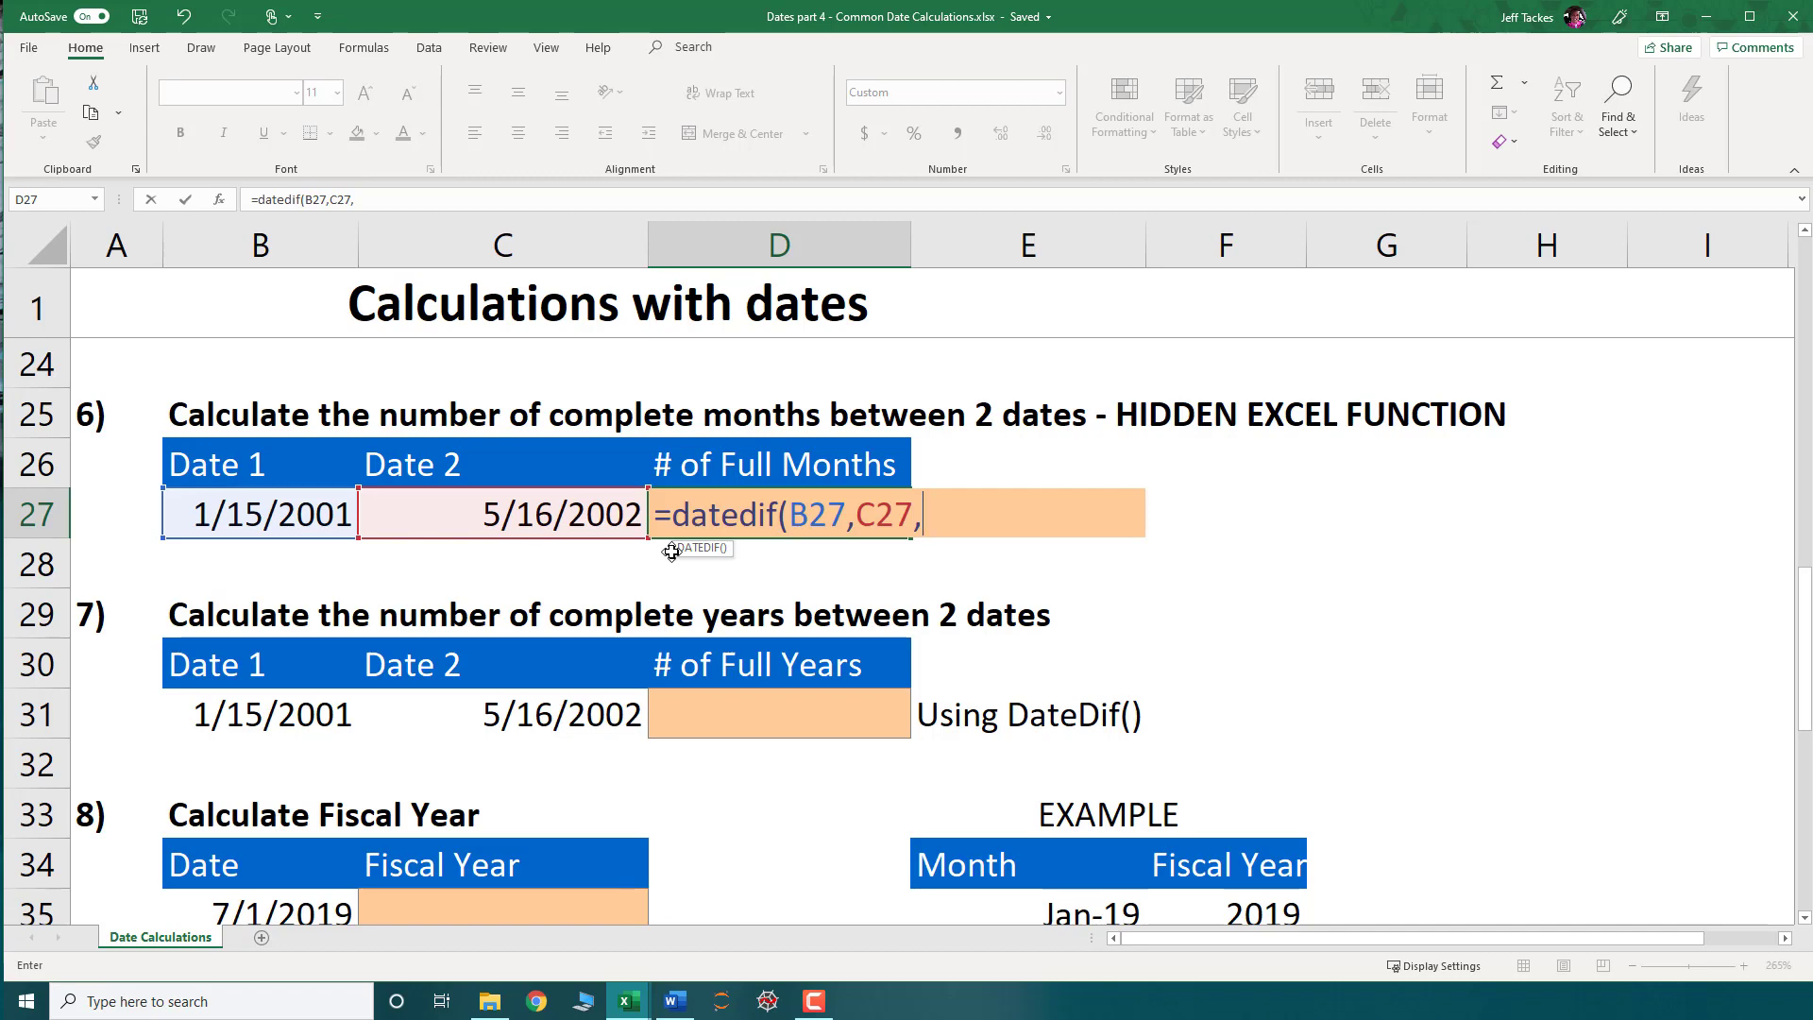
type("\"")
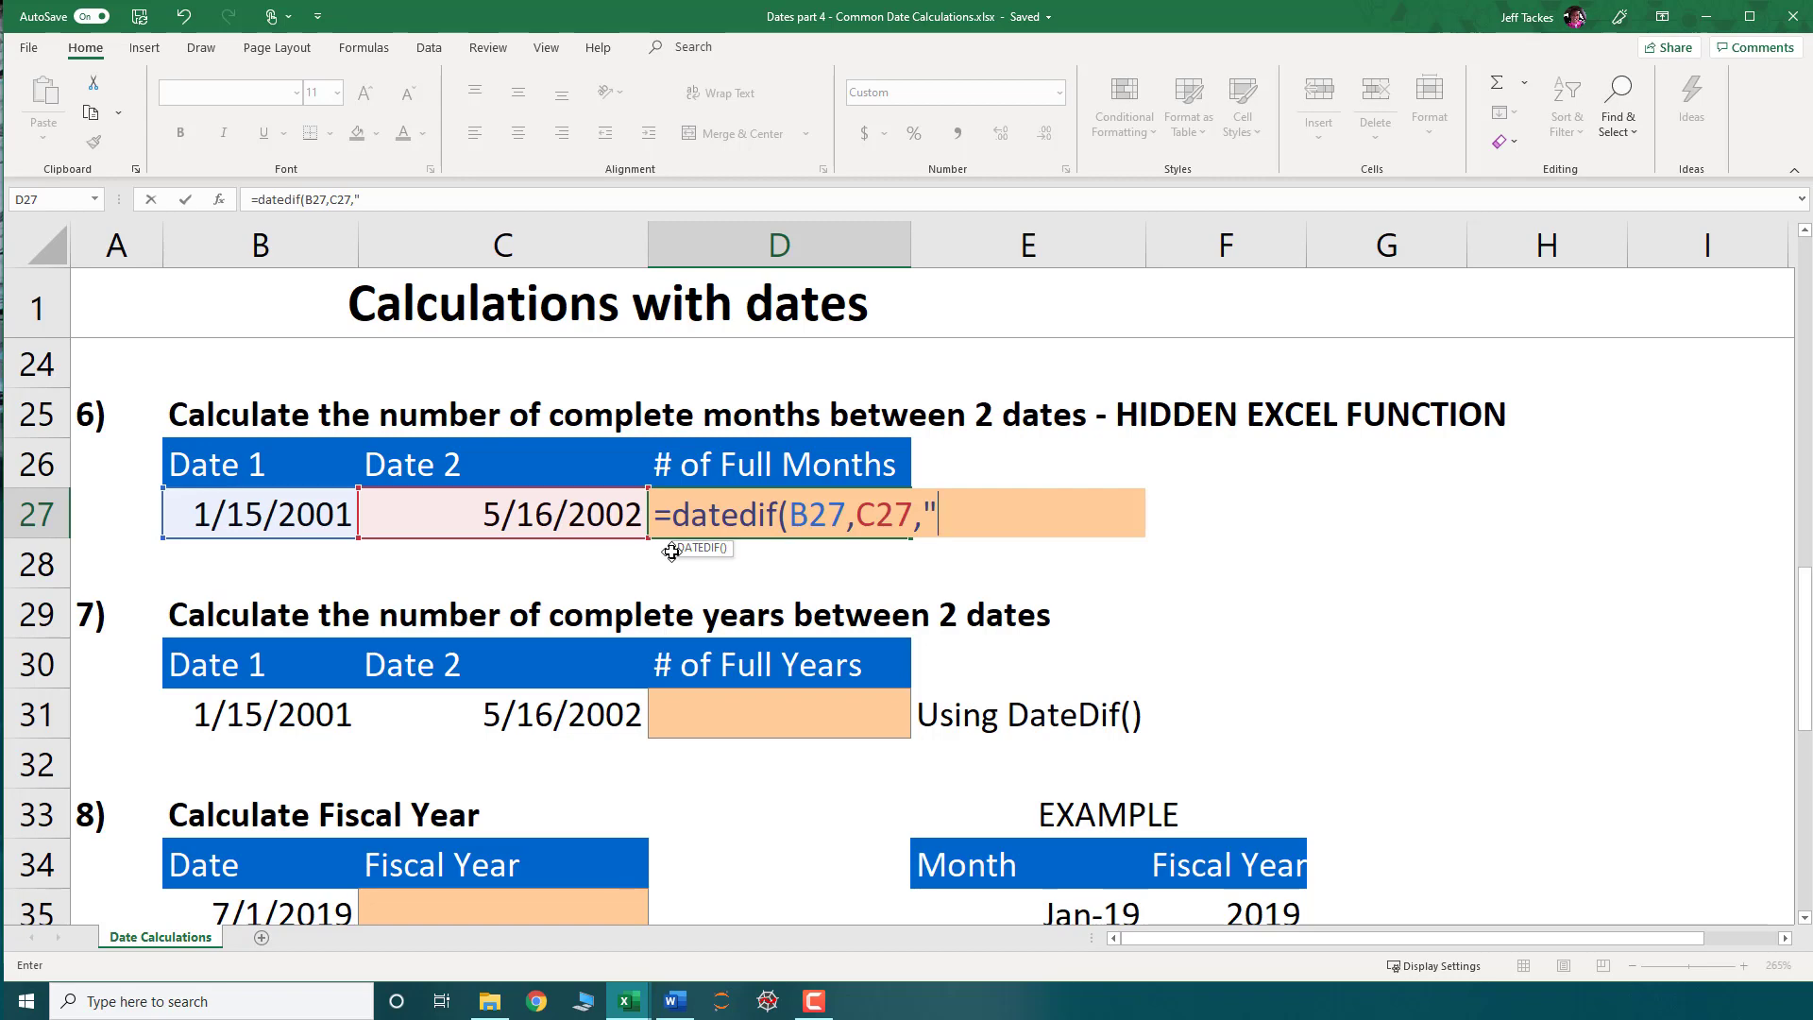
type("m\")")
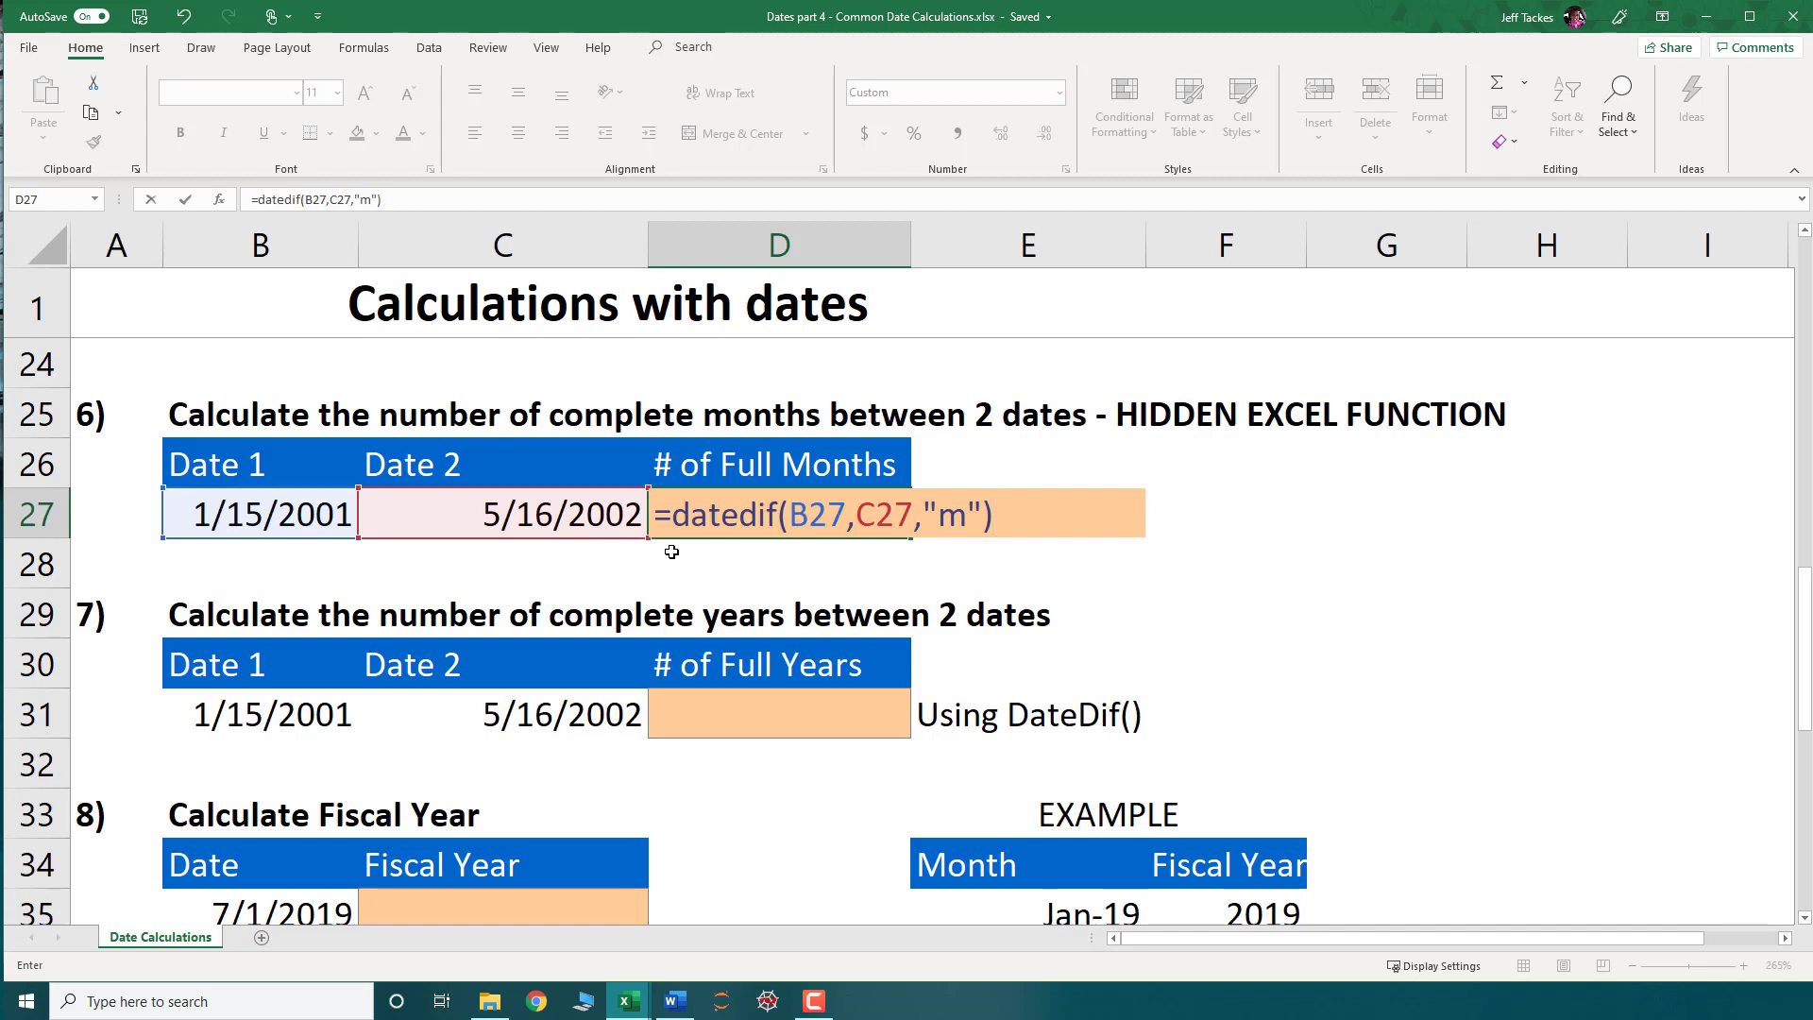
key("Return")
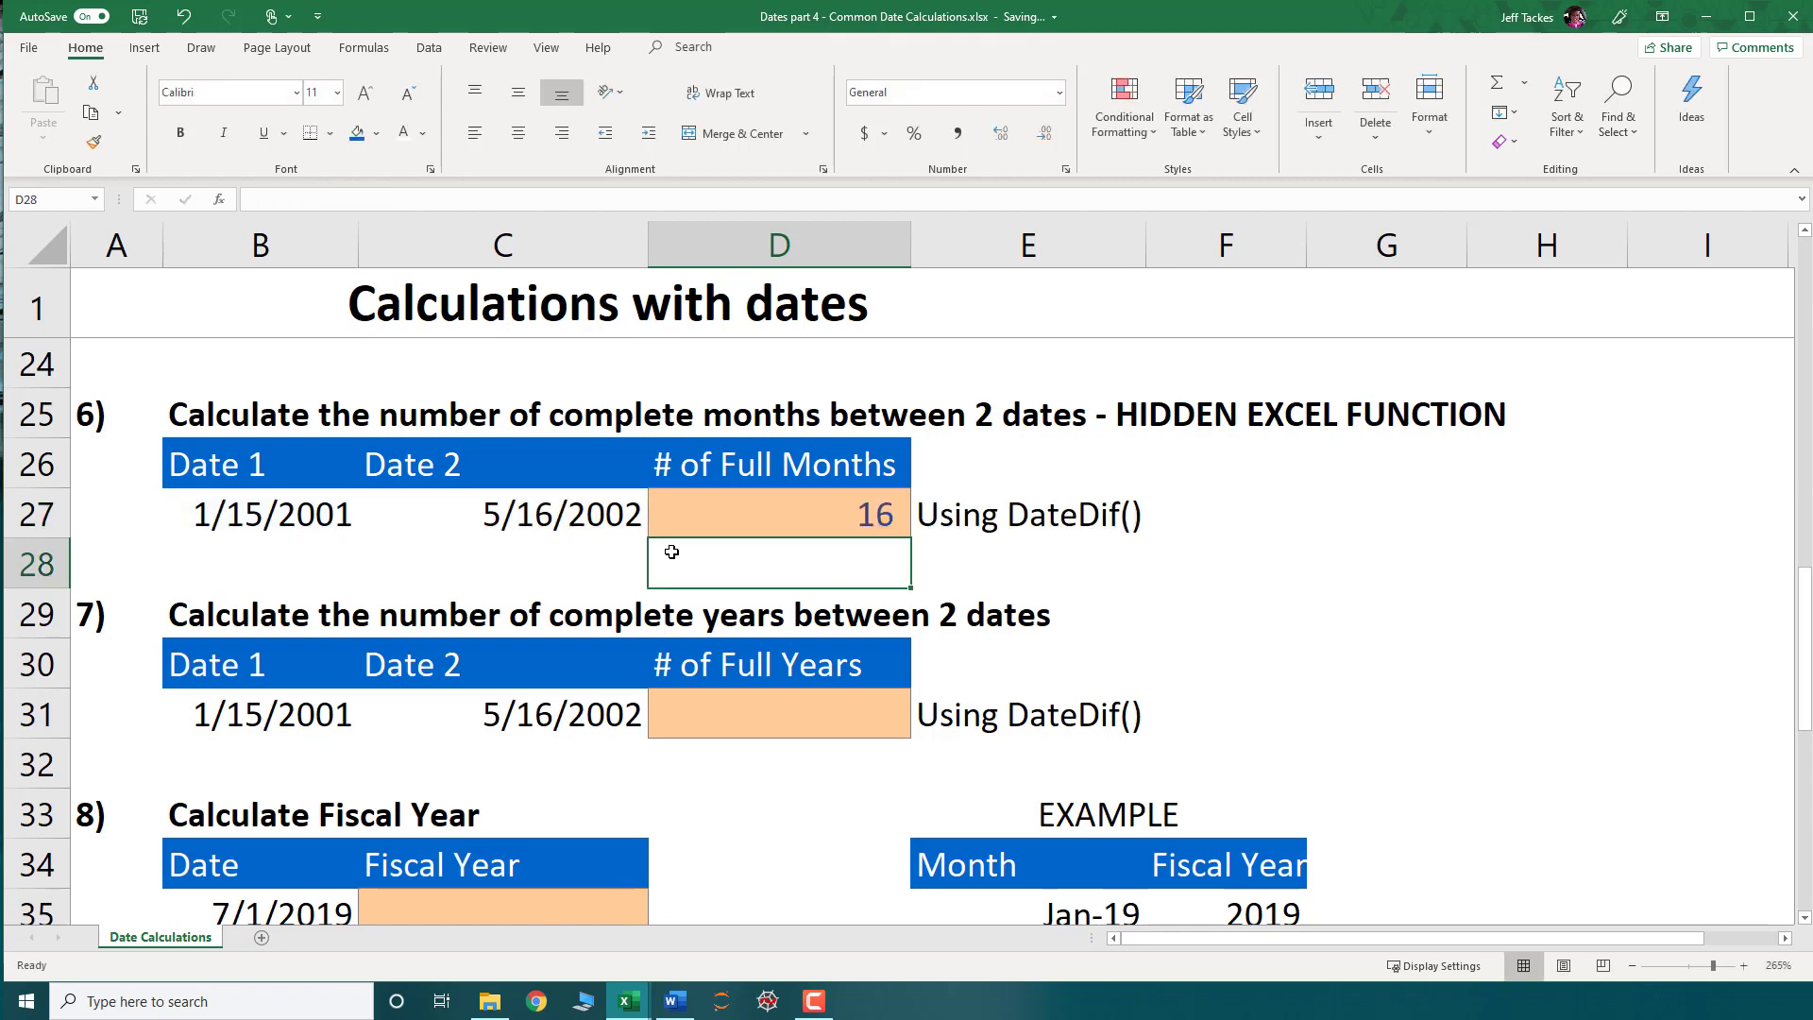
left_click(850, 515)
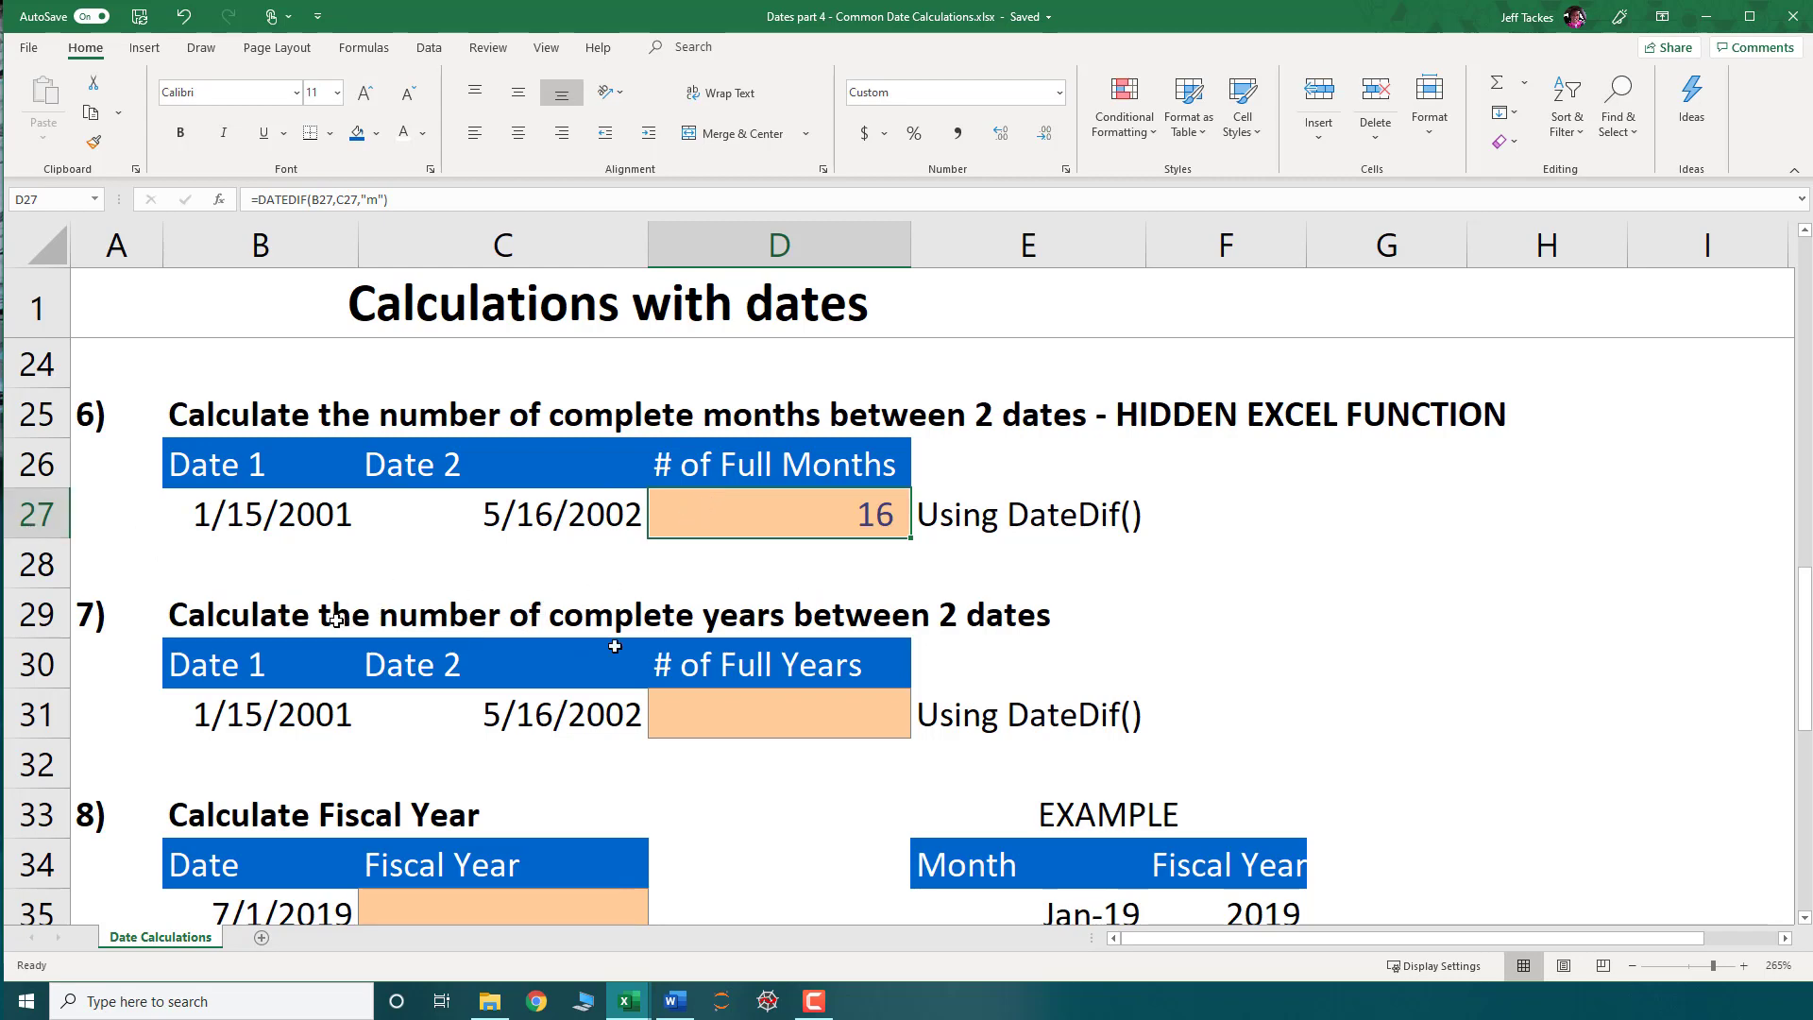
- Enter =DATEDIF(B31,C31,"y") in D31 to get 1.0 full year between 1/15/2001 and 5/16/2002
left_click(824, 718)
type("=")
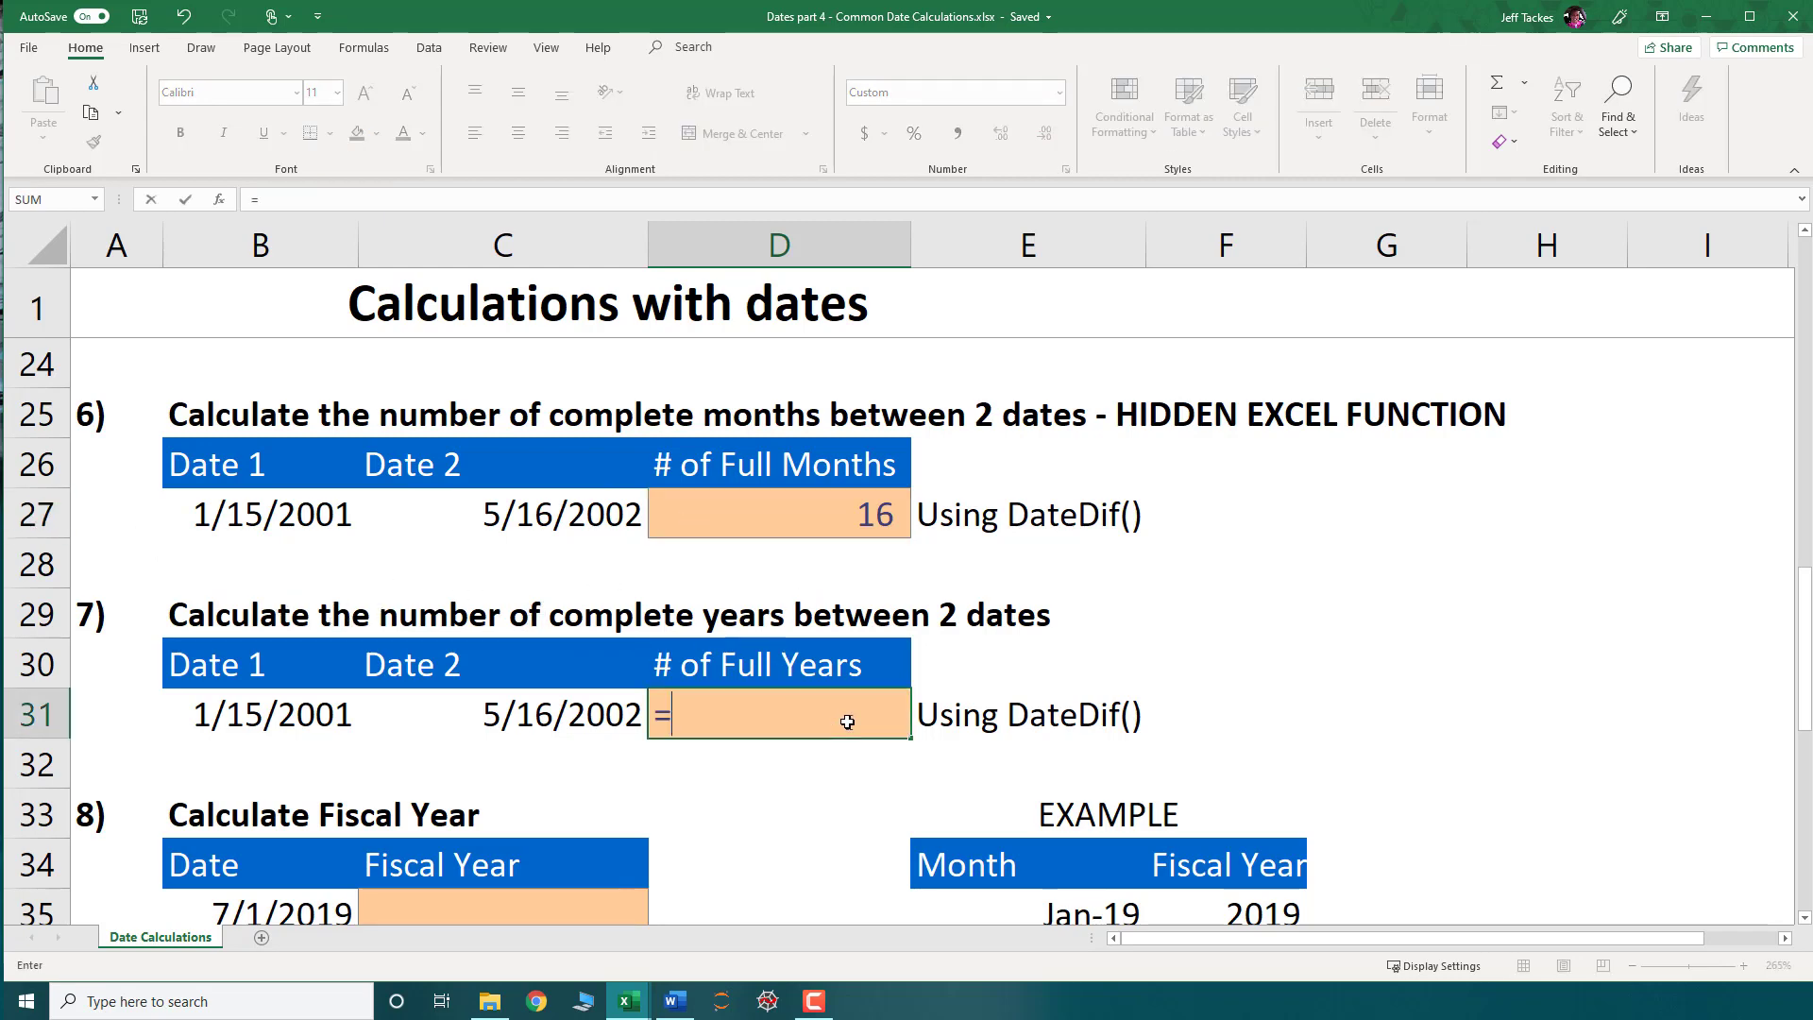
type("datedif(")
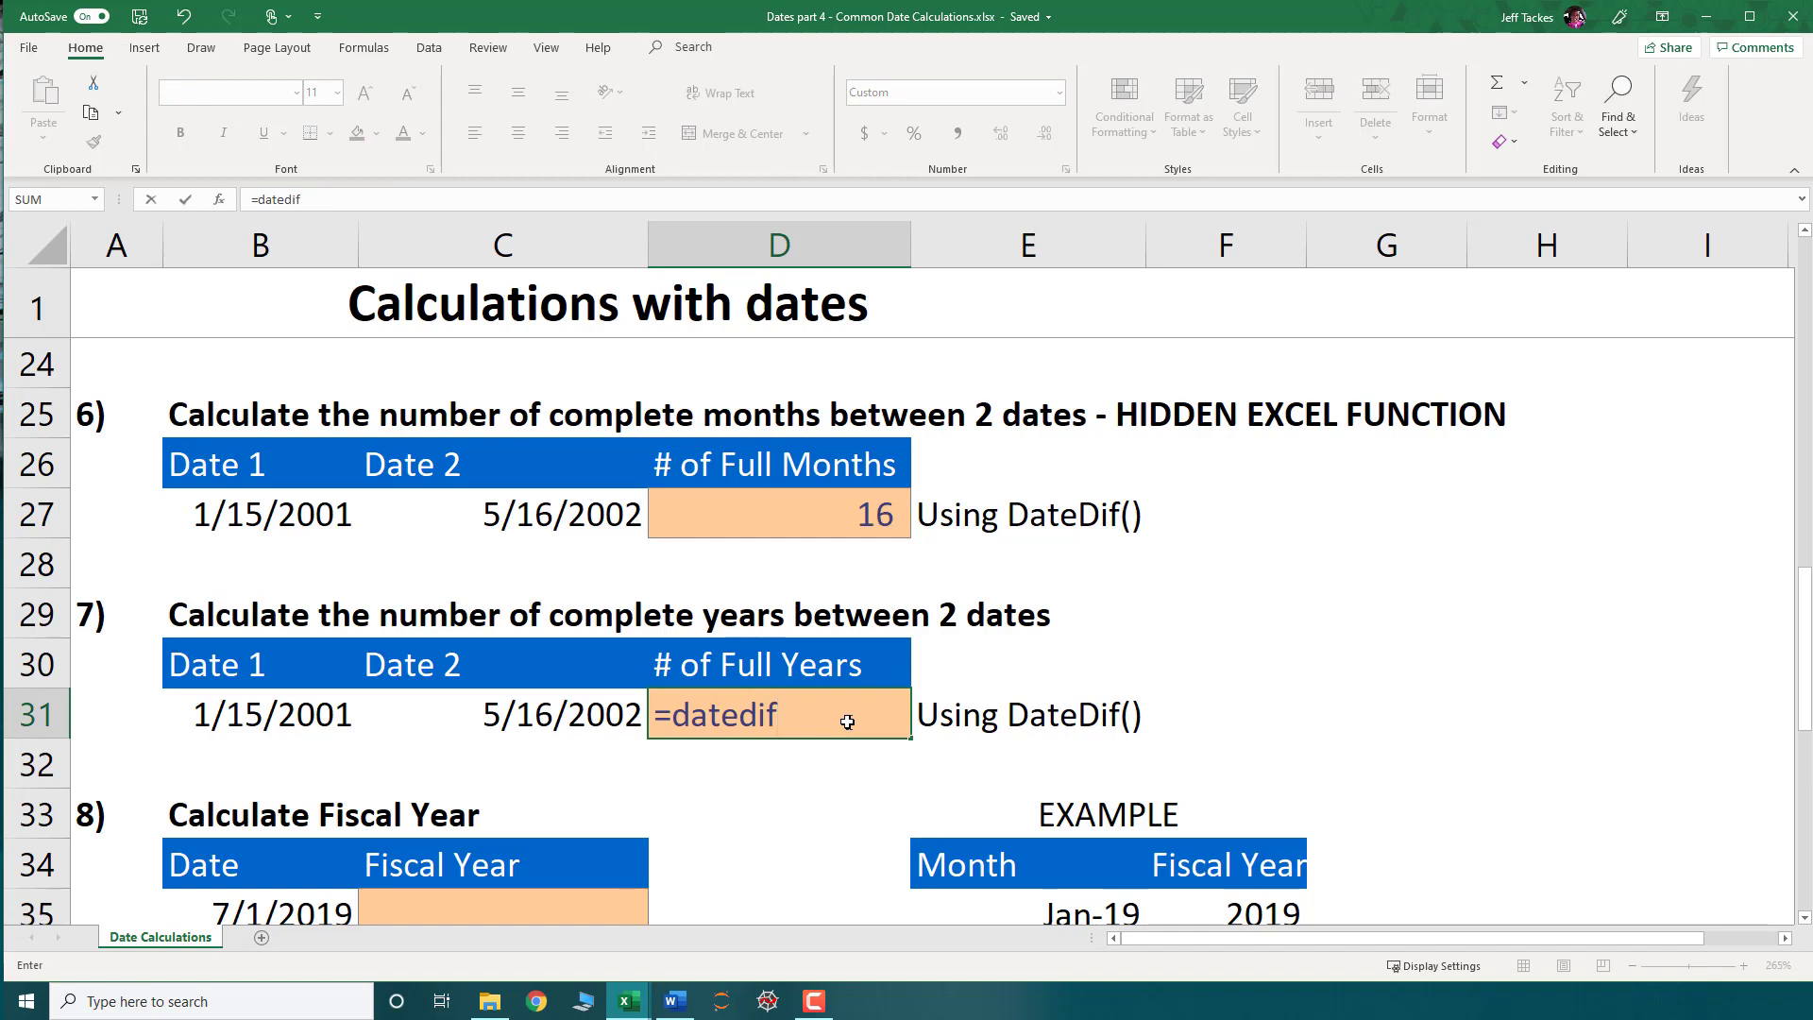
left_click(290, 717)
type(",")
left_click(605, 727)
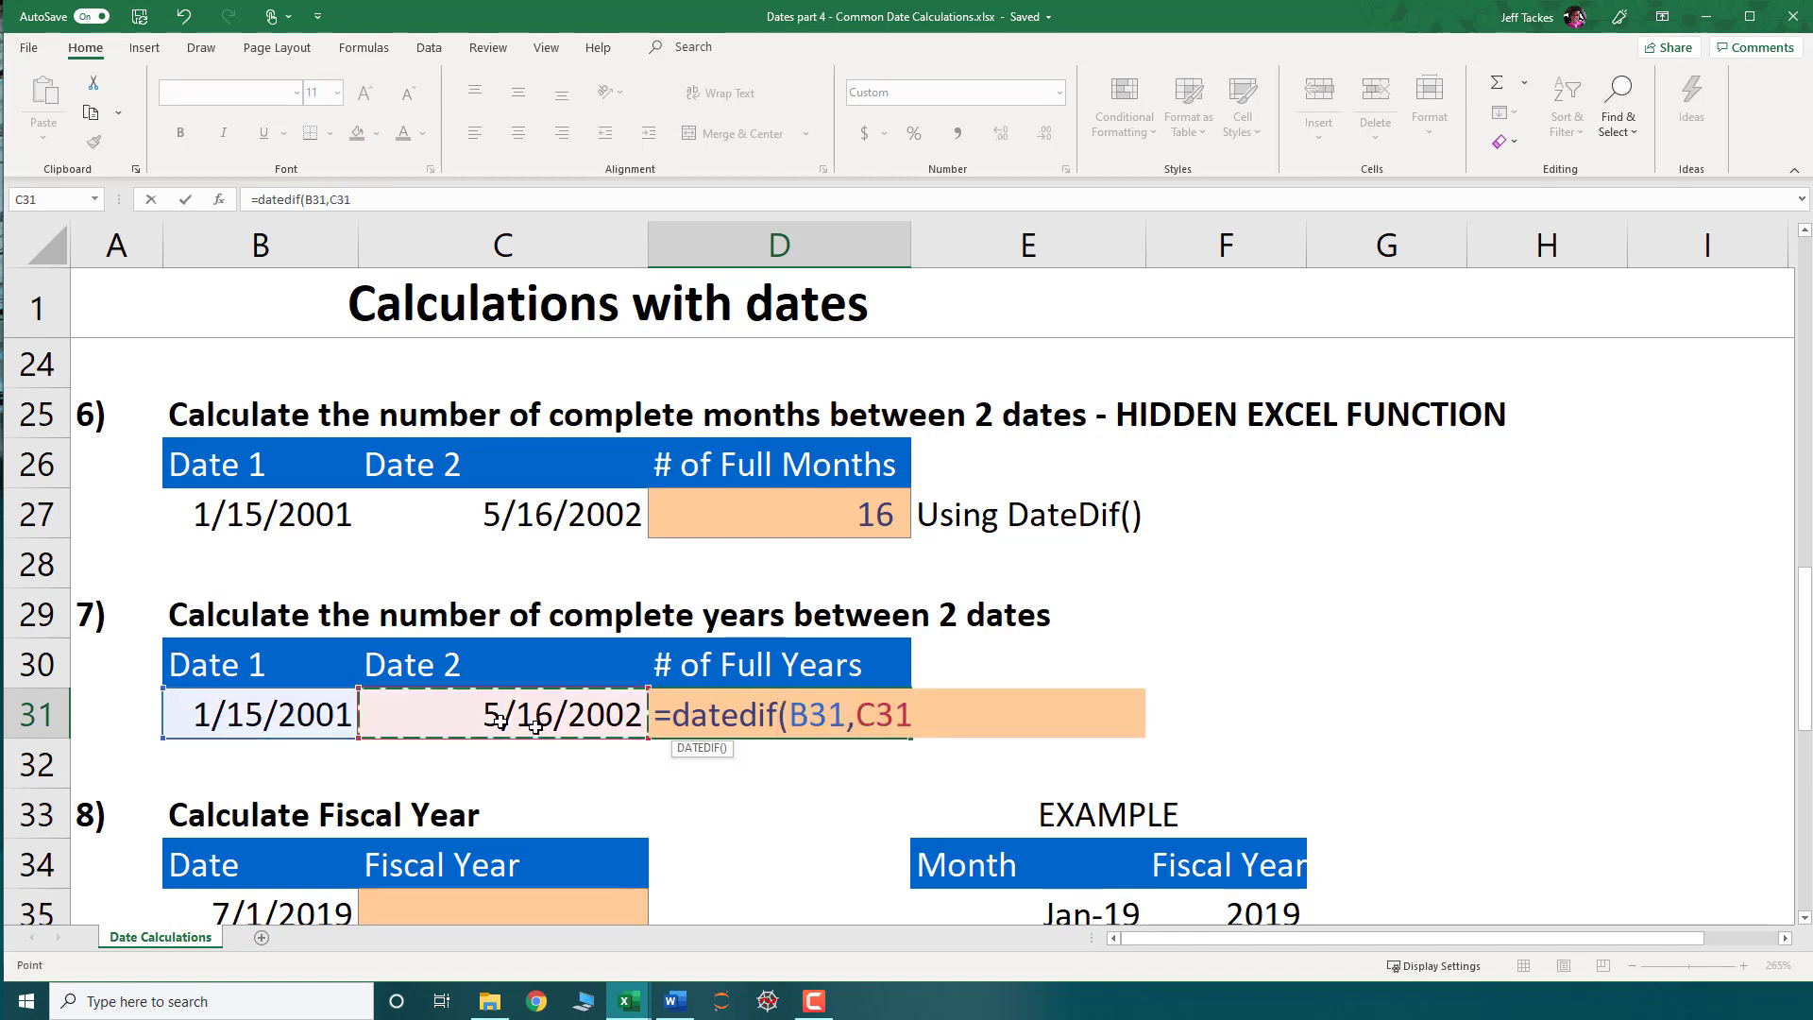
type(",")
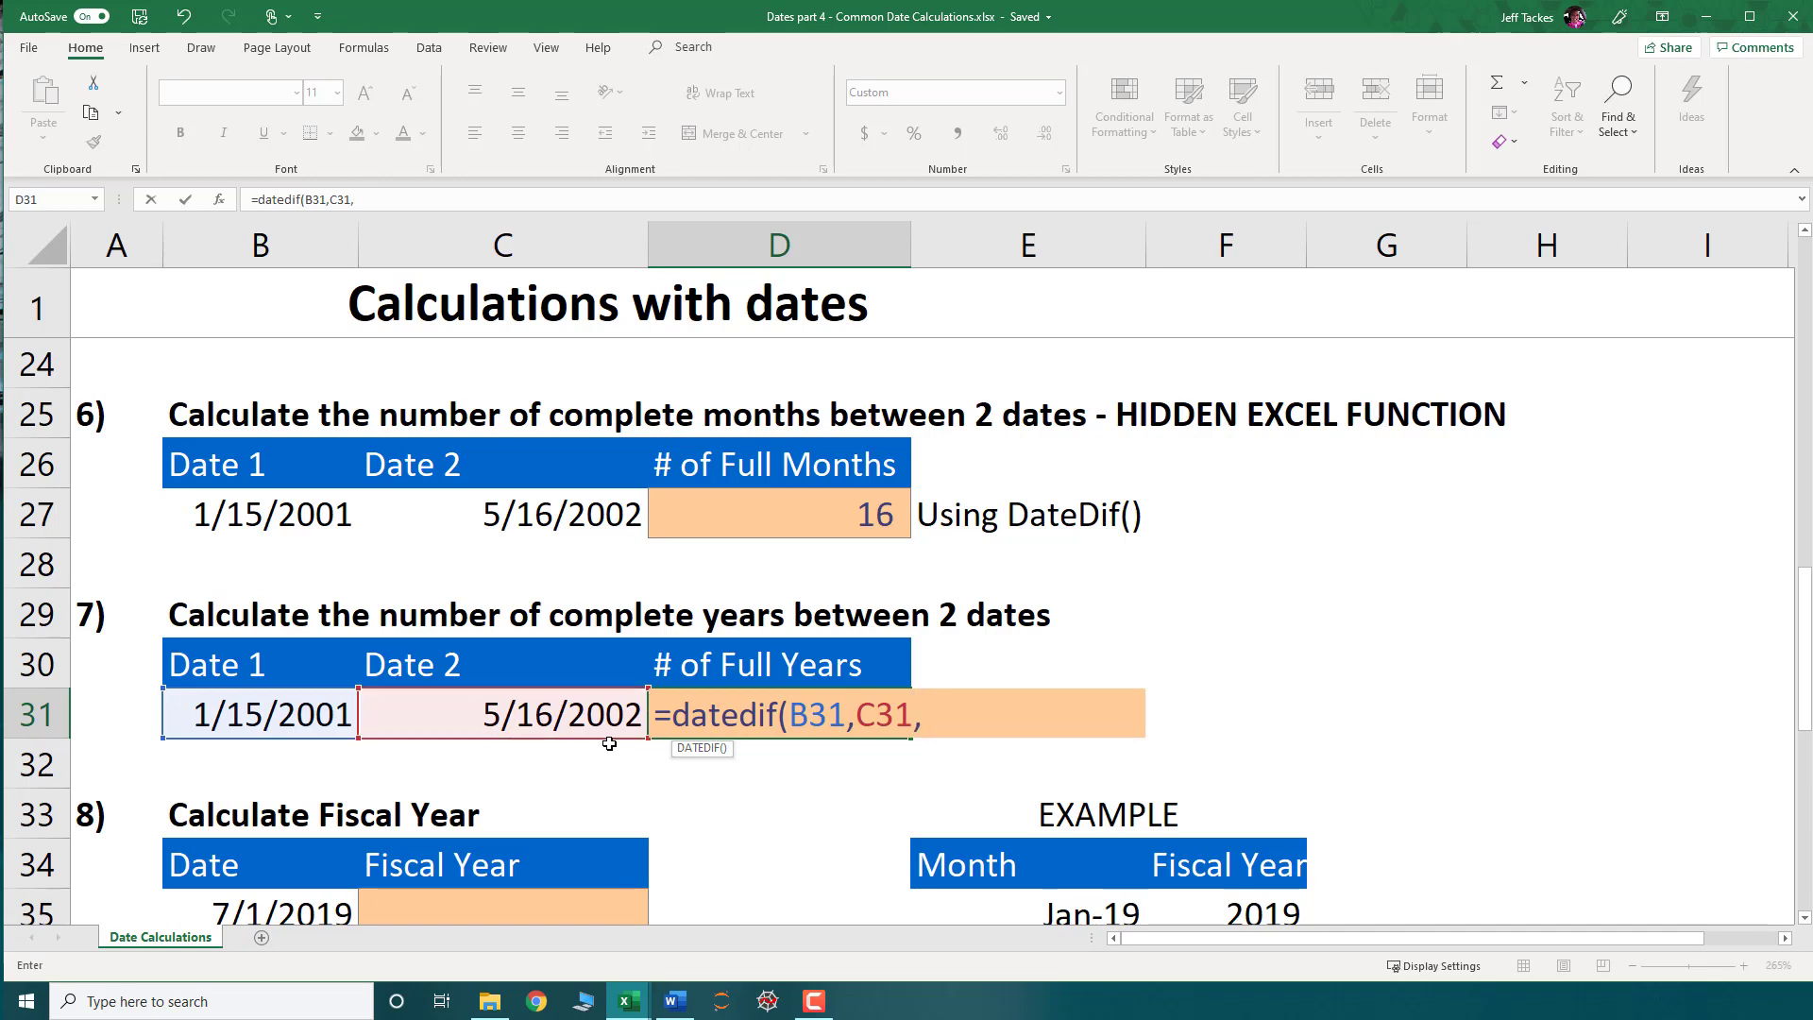
type("\"y\")")
key("Return")
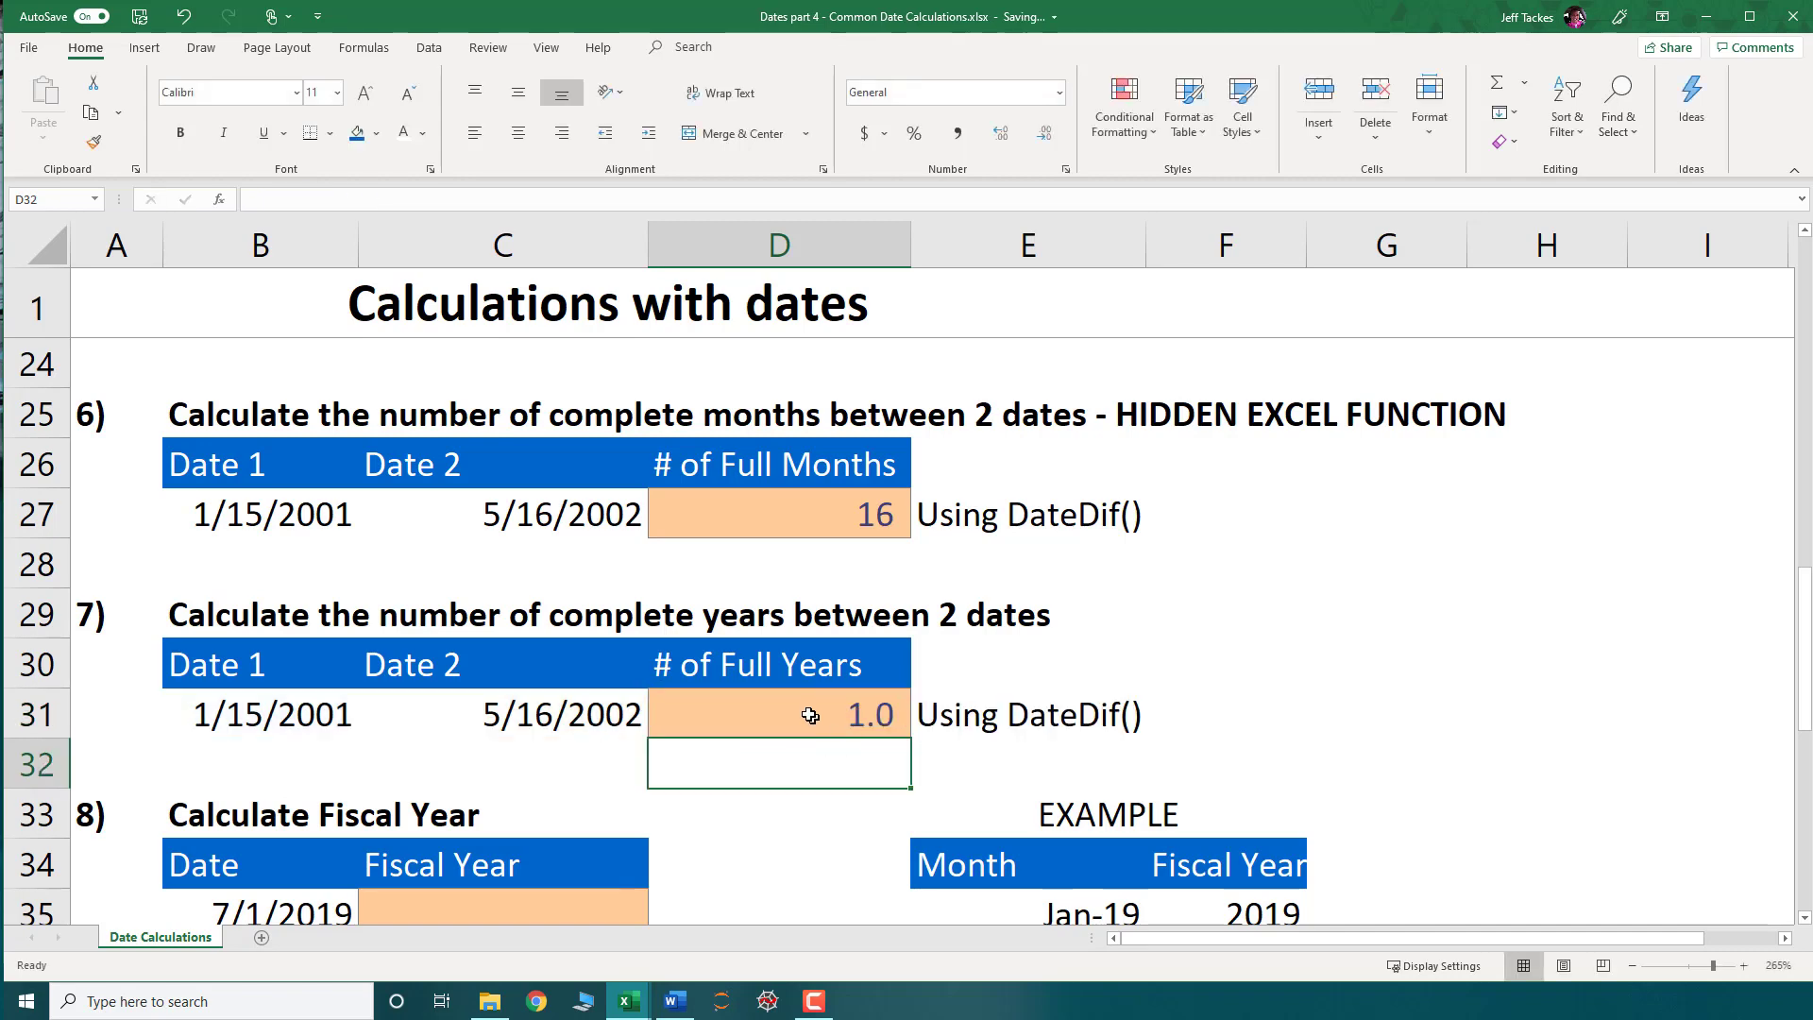
- Compare the D31 years formula against the D27 months formula and the B31:C31 dates
left_click(818, 725)
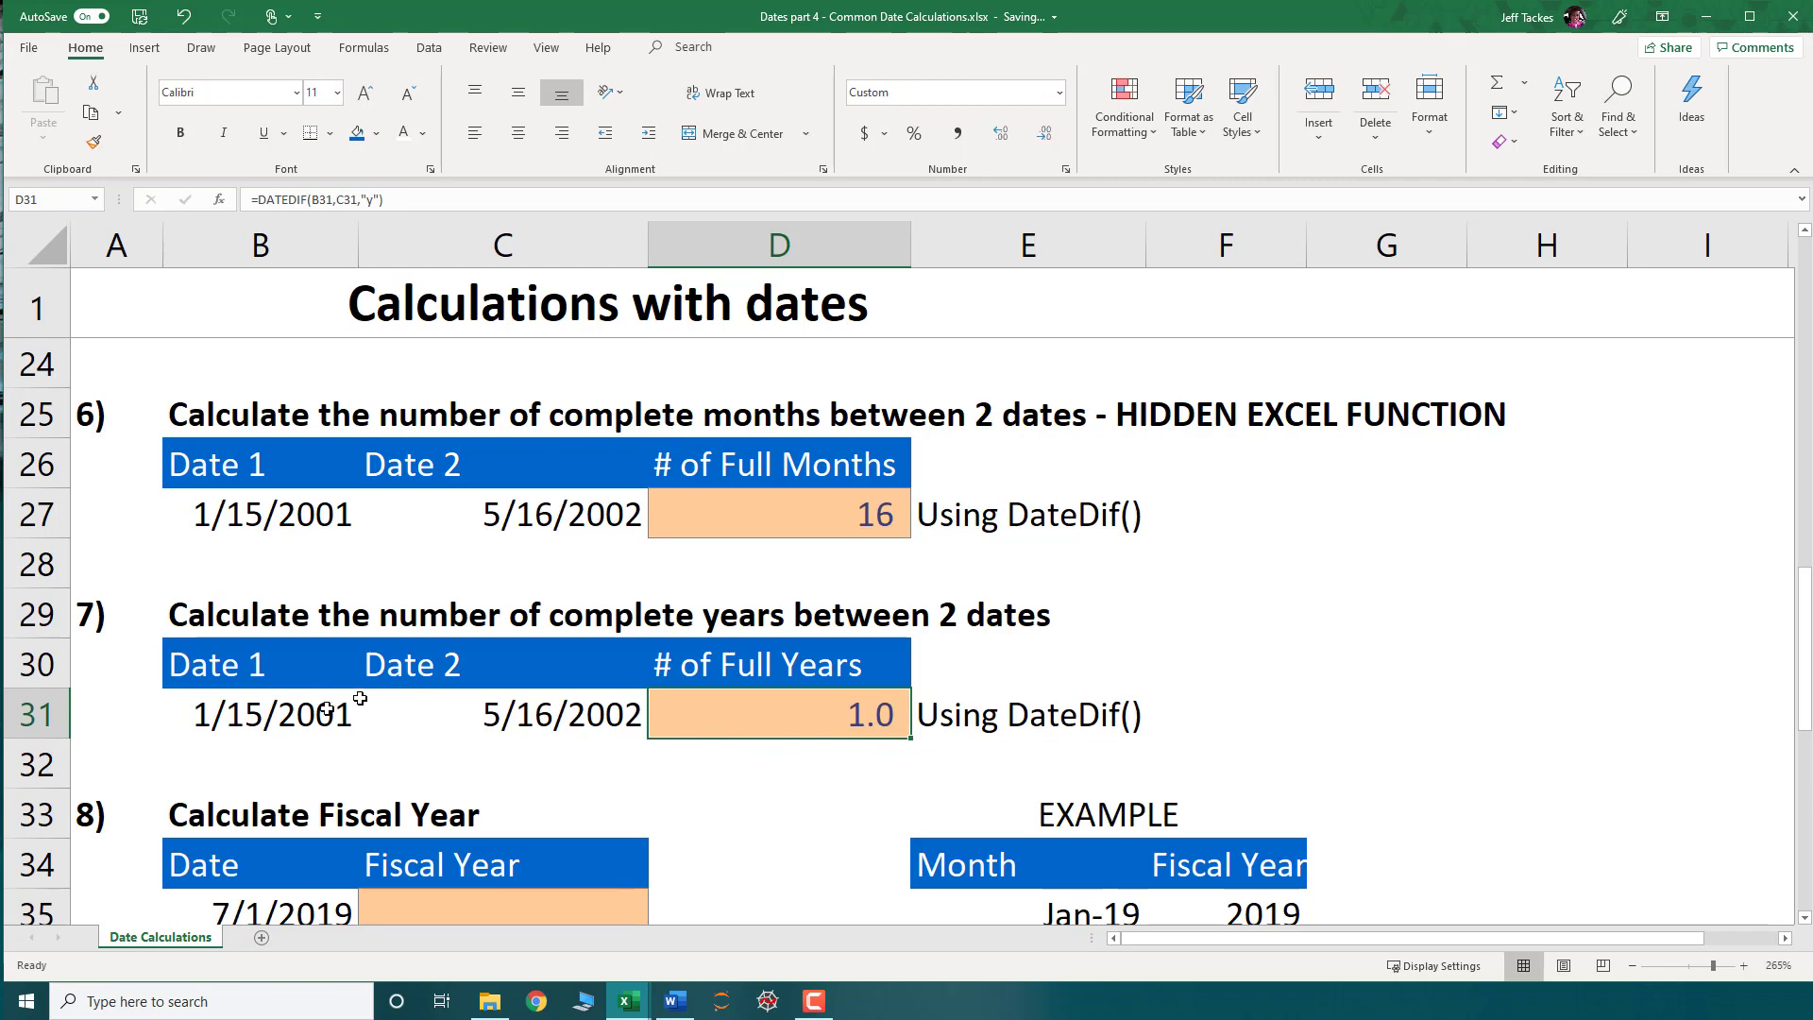
left_click_drag(323, 710, 618, 722)
left_click(828, 516)
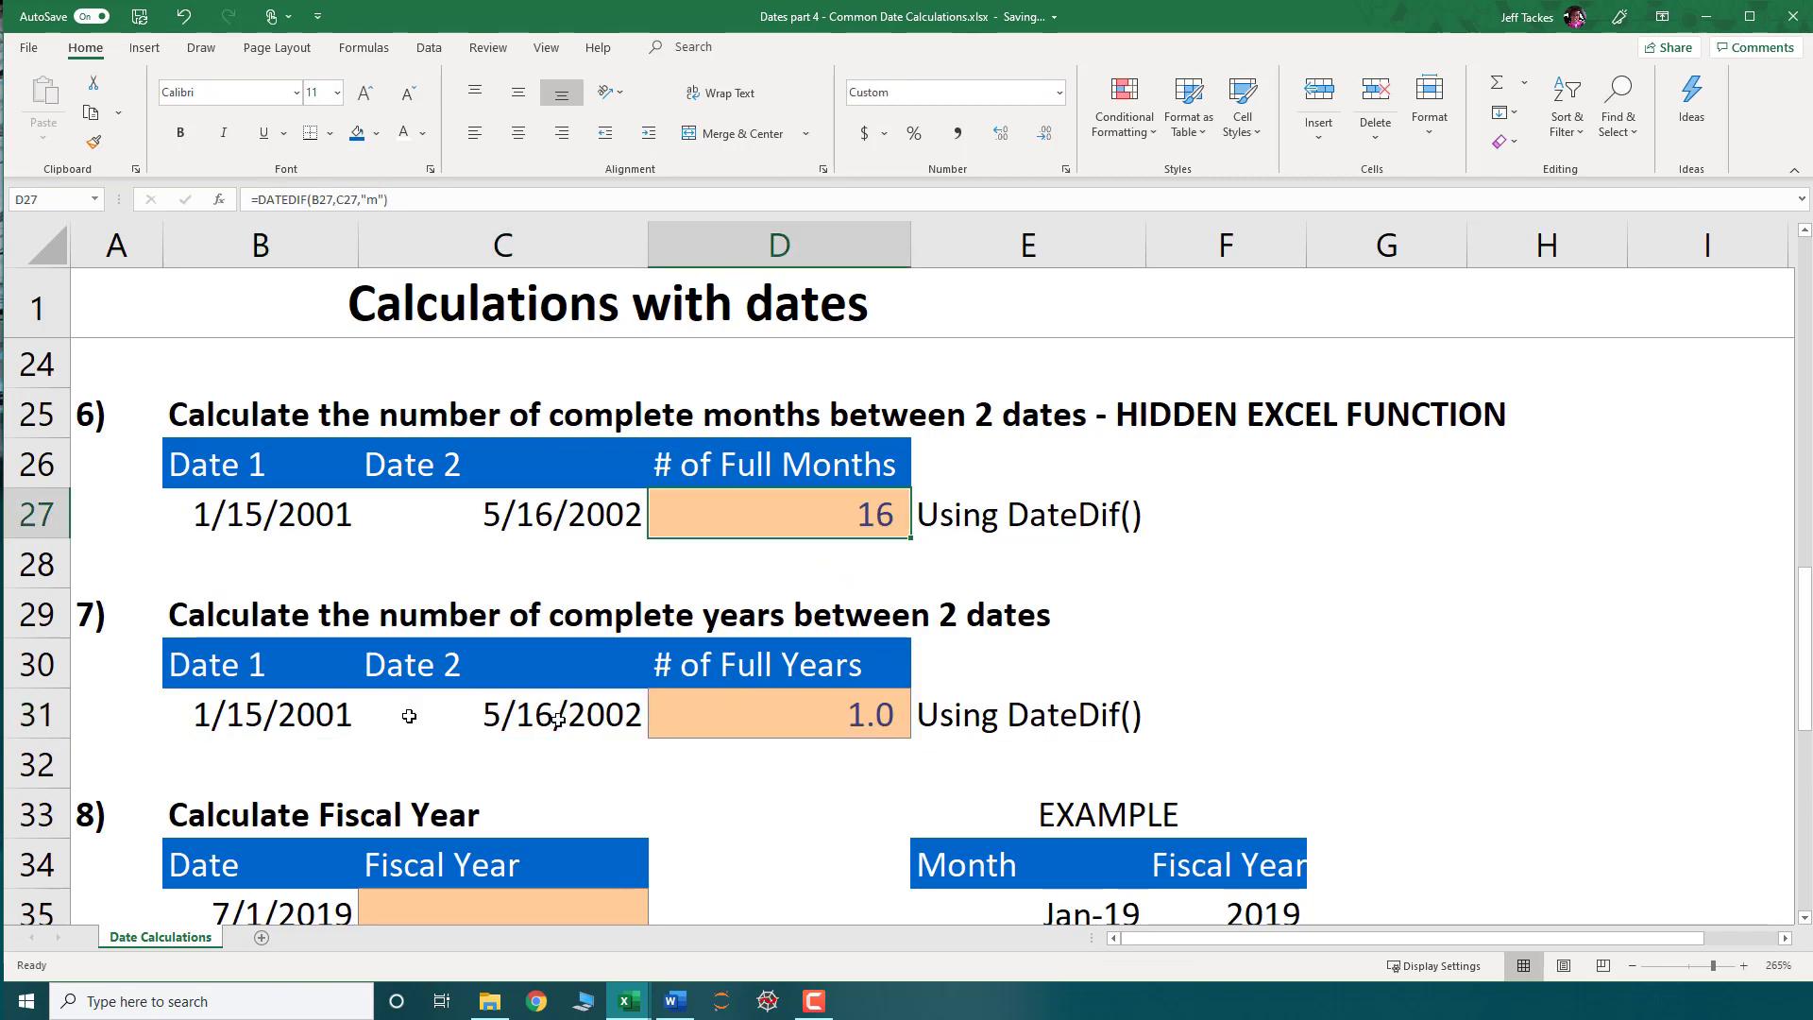
left_click(806, 725)
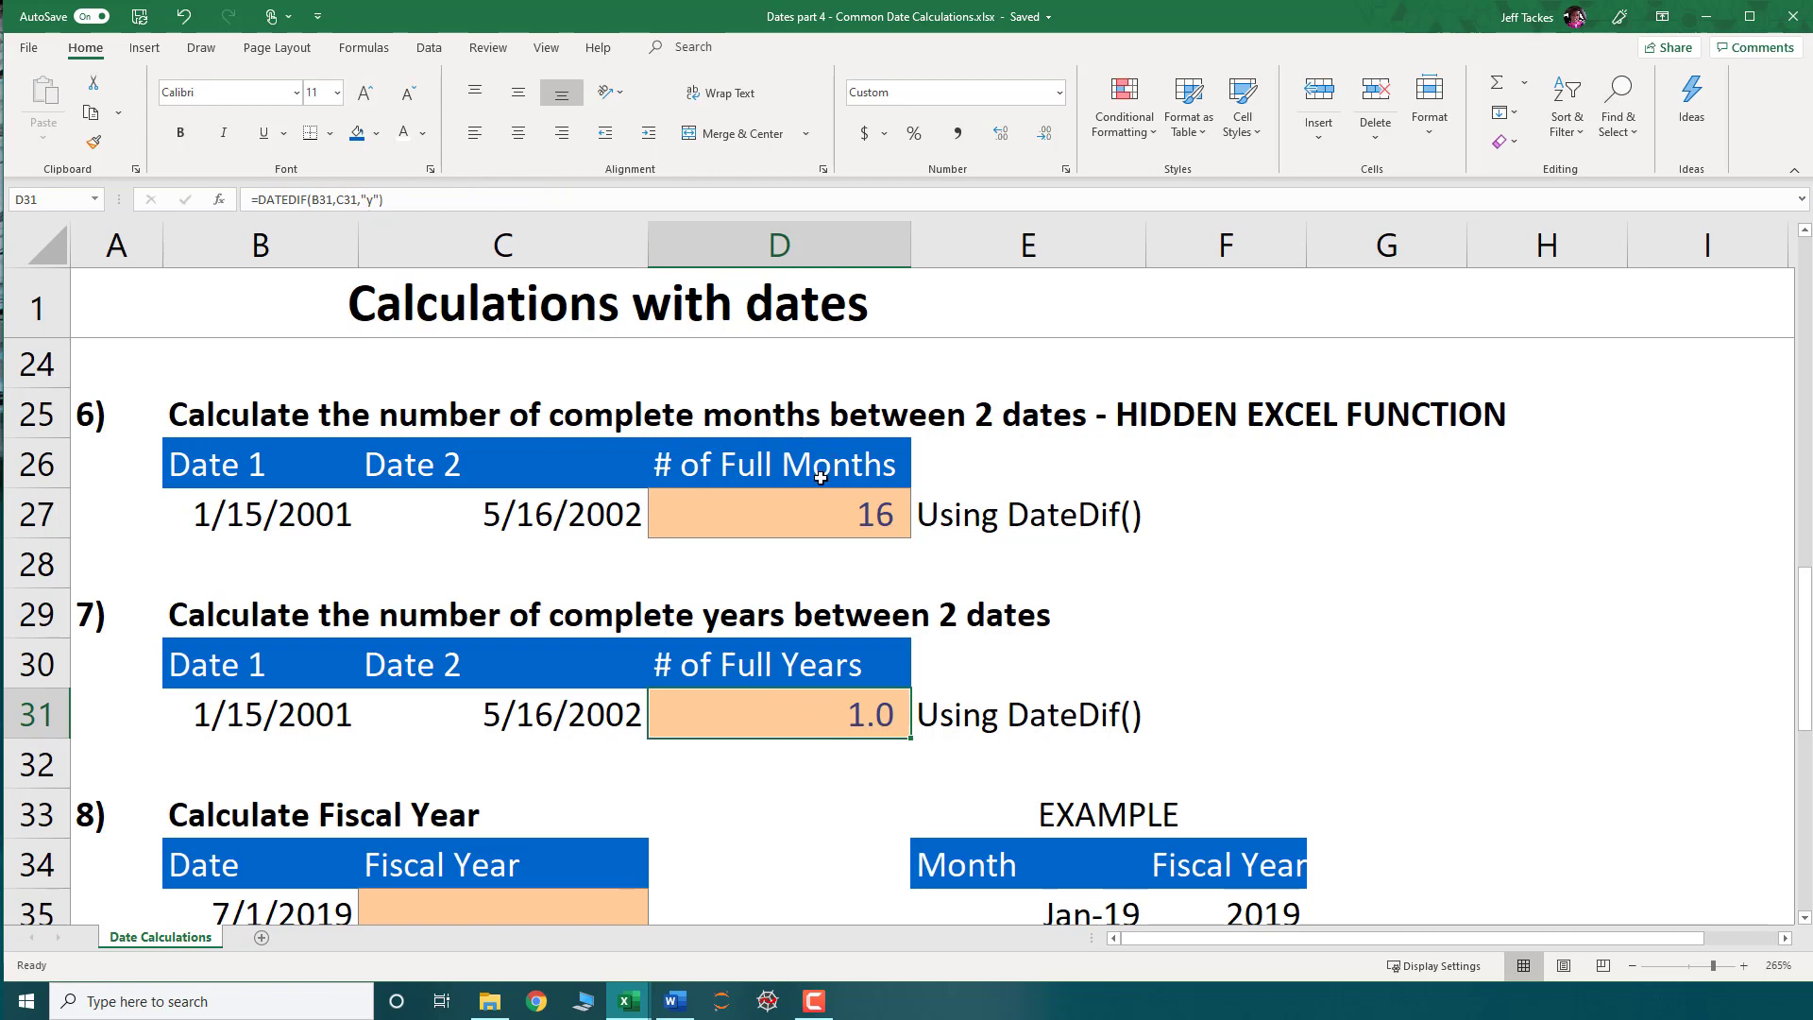
left_click(375, 203)
type("m")
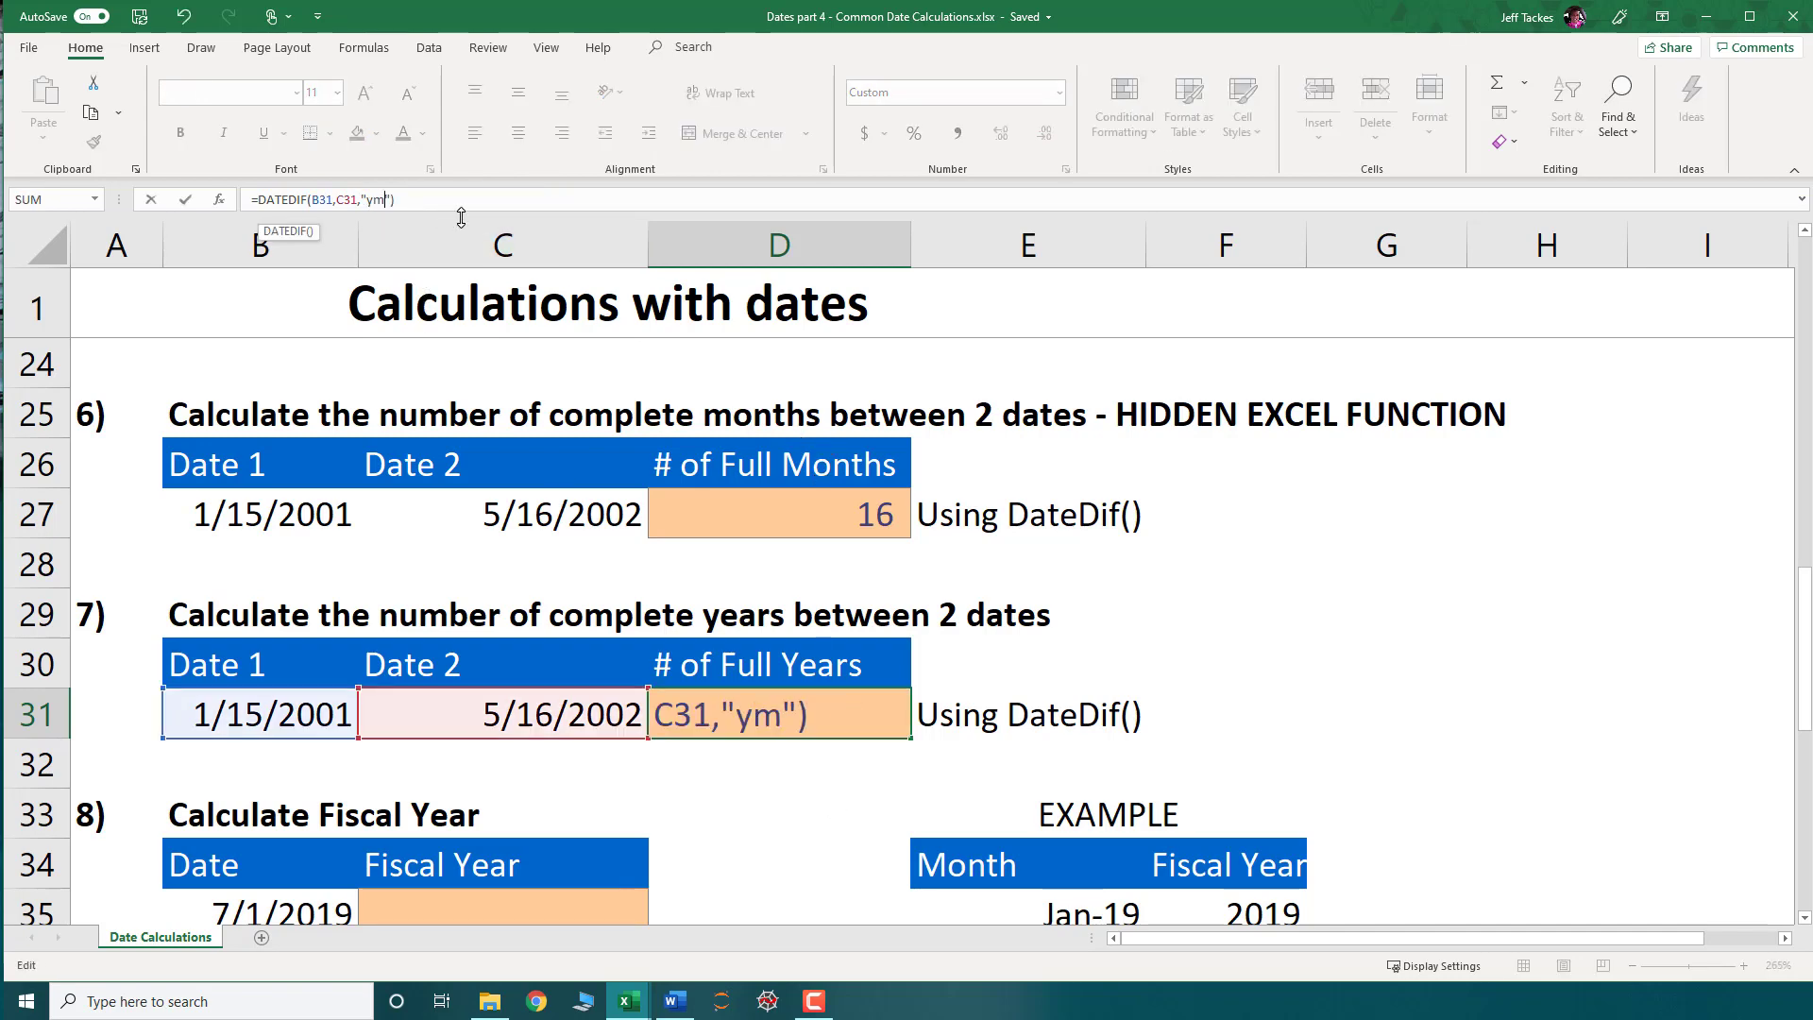
key("Return")
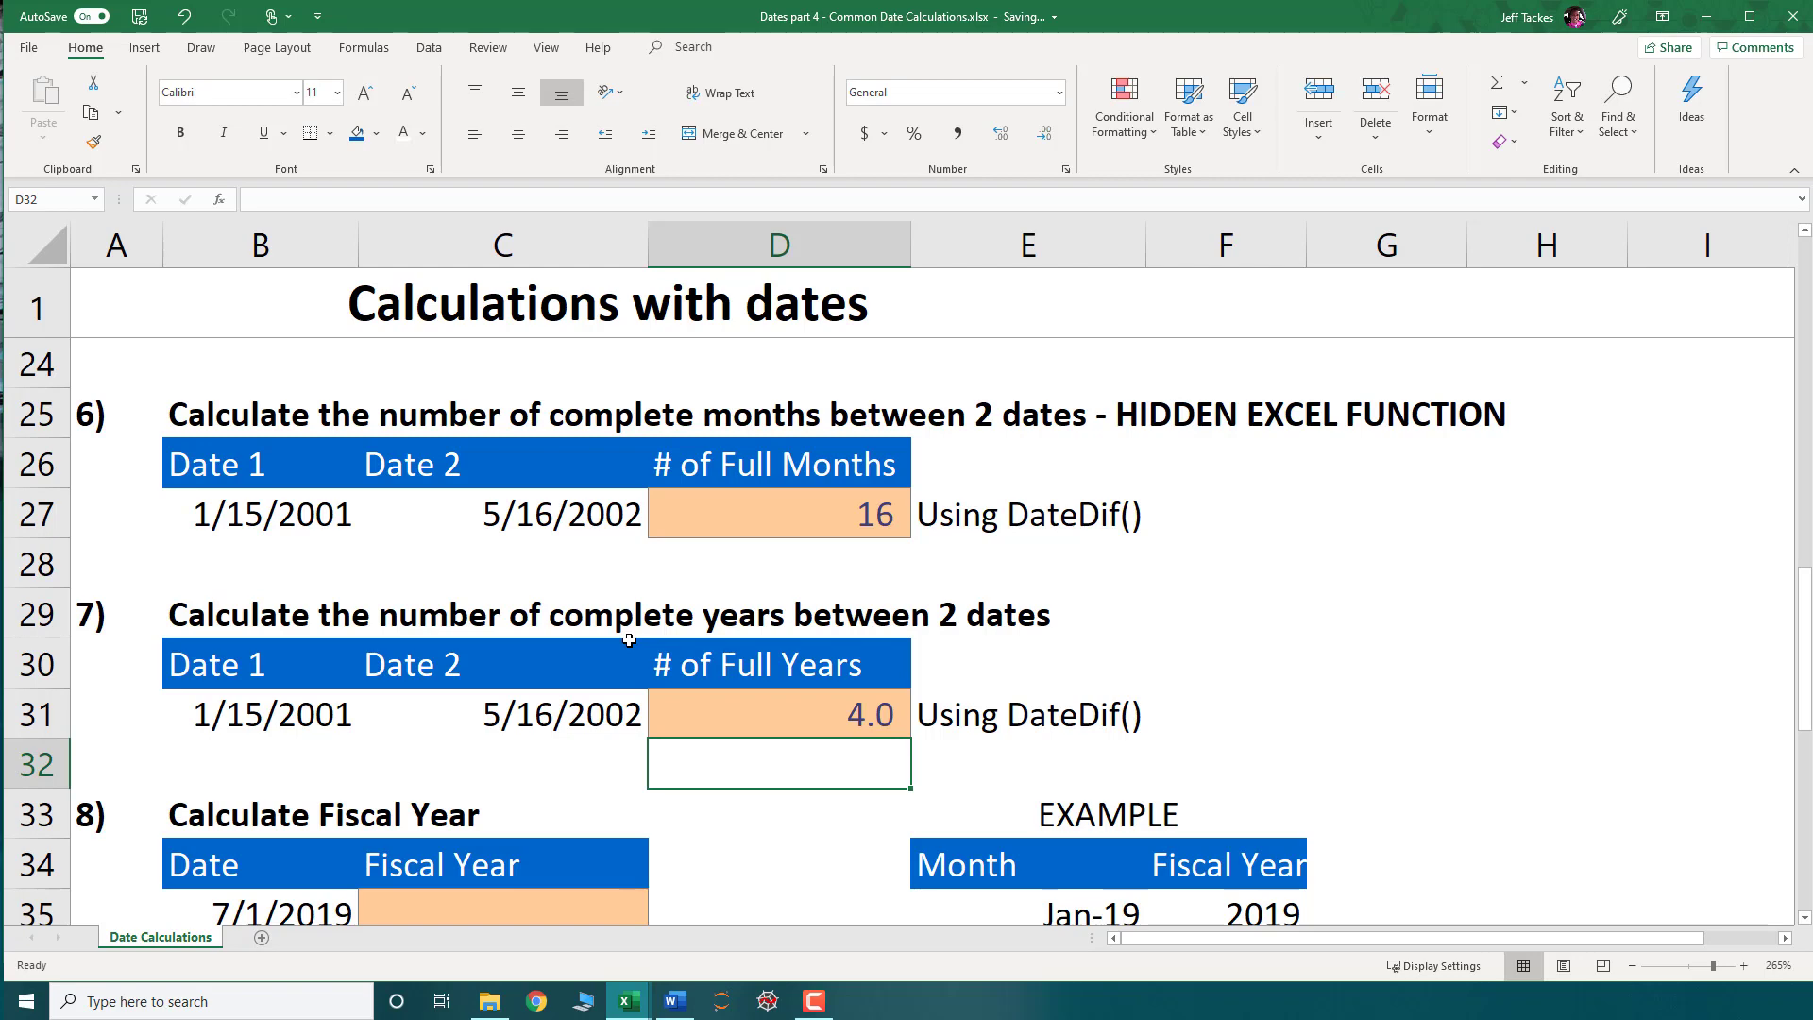
left_click(885, 521)
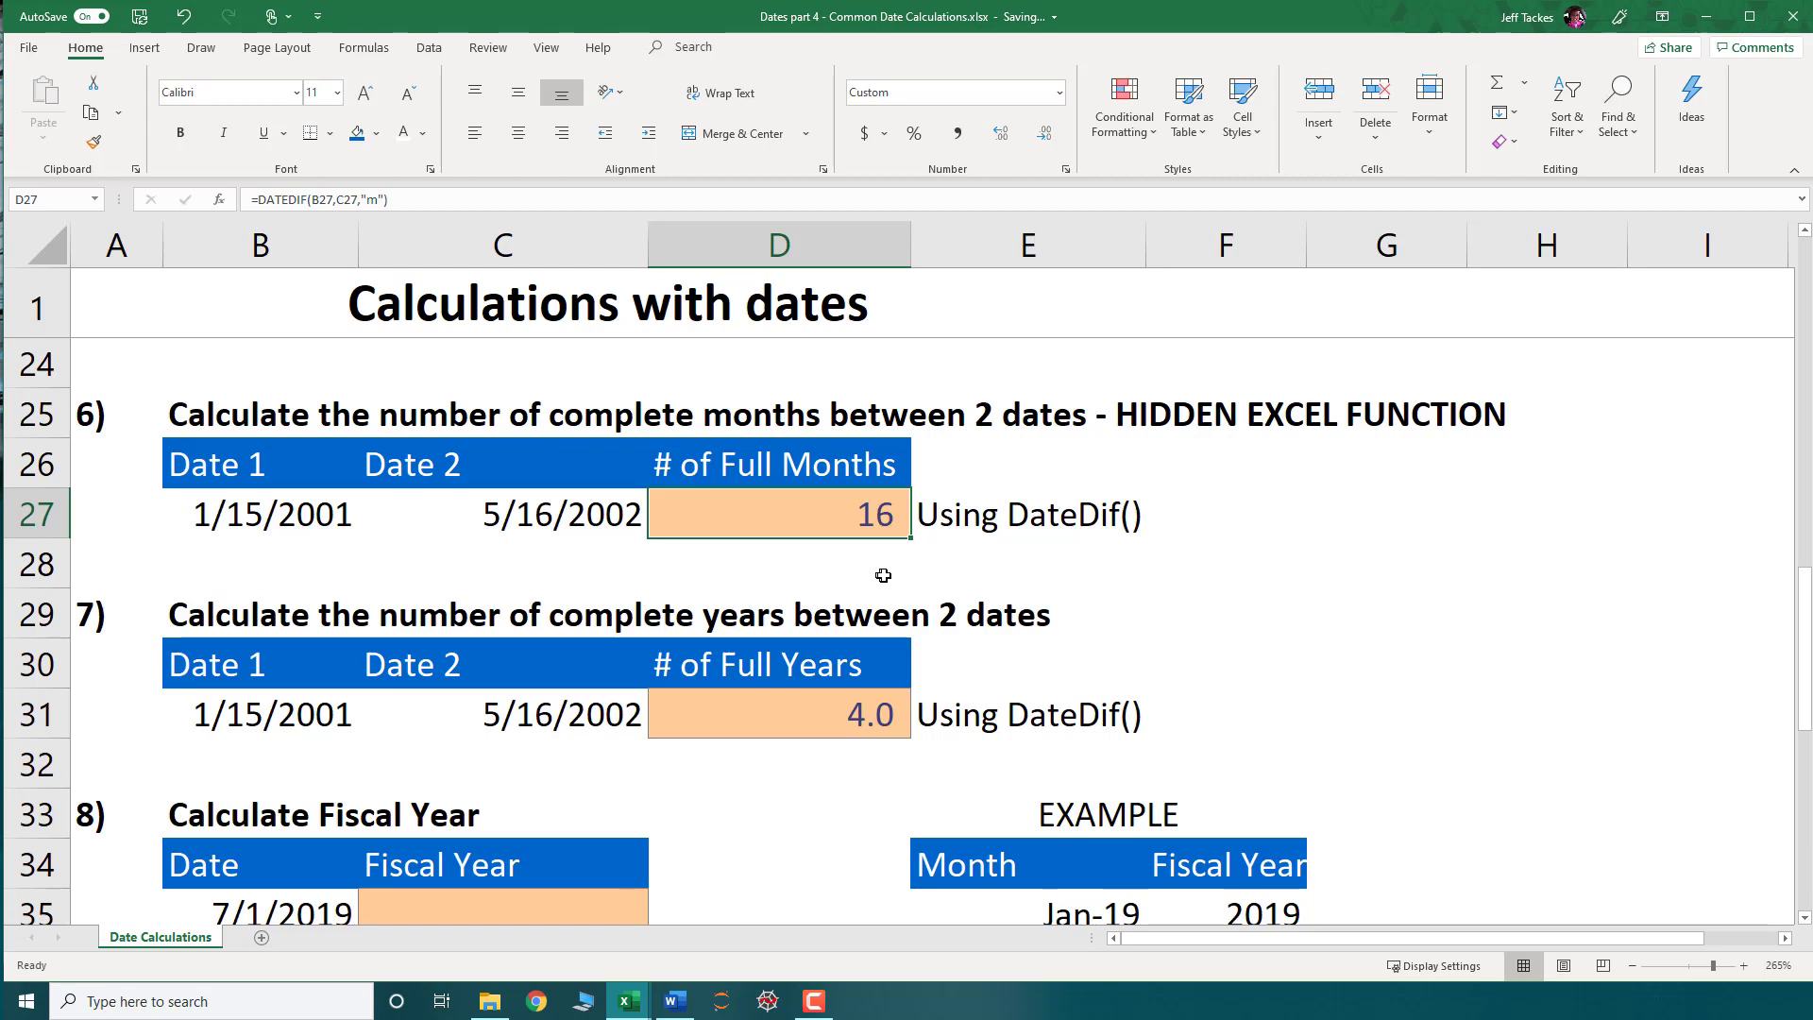
left_click(857, 720)
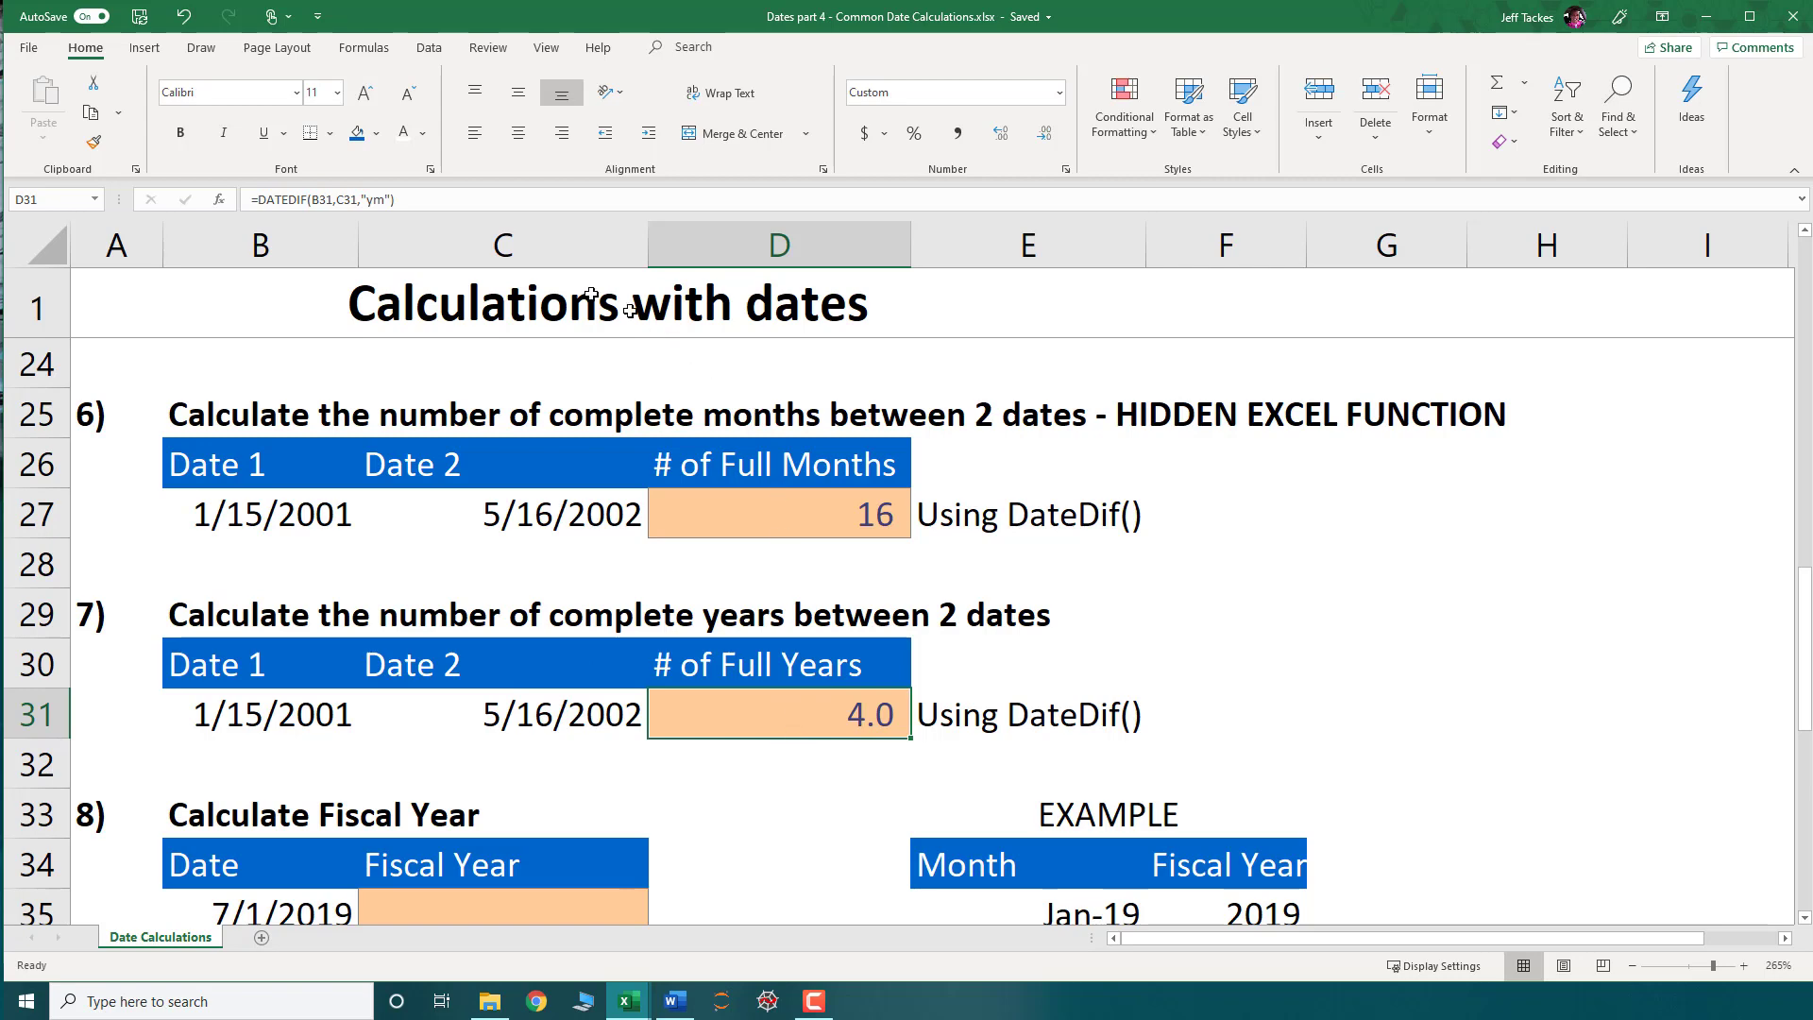
left_click(383, 200)
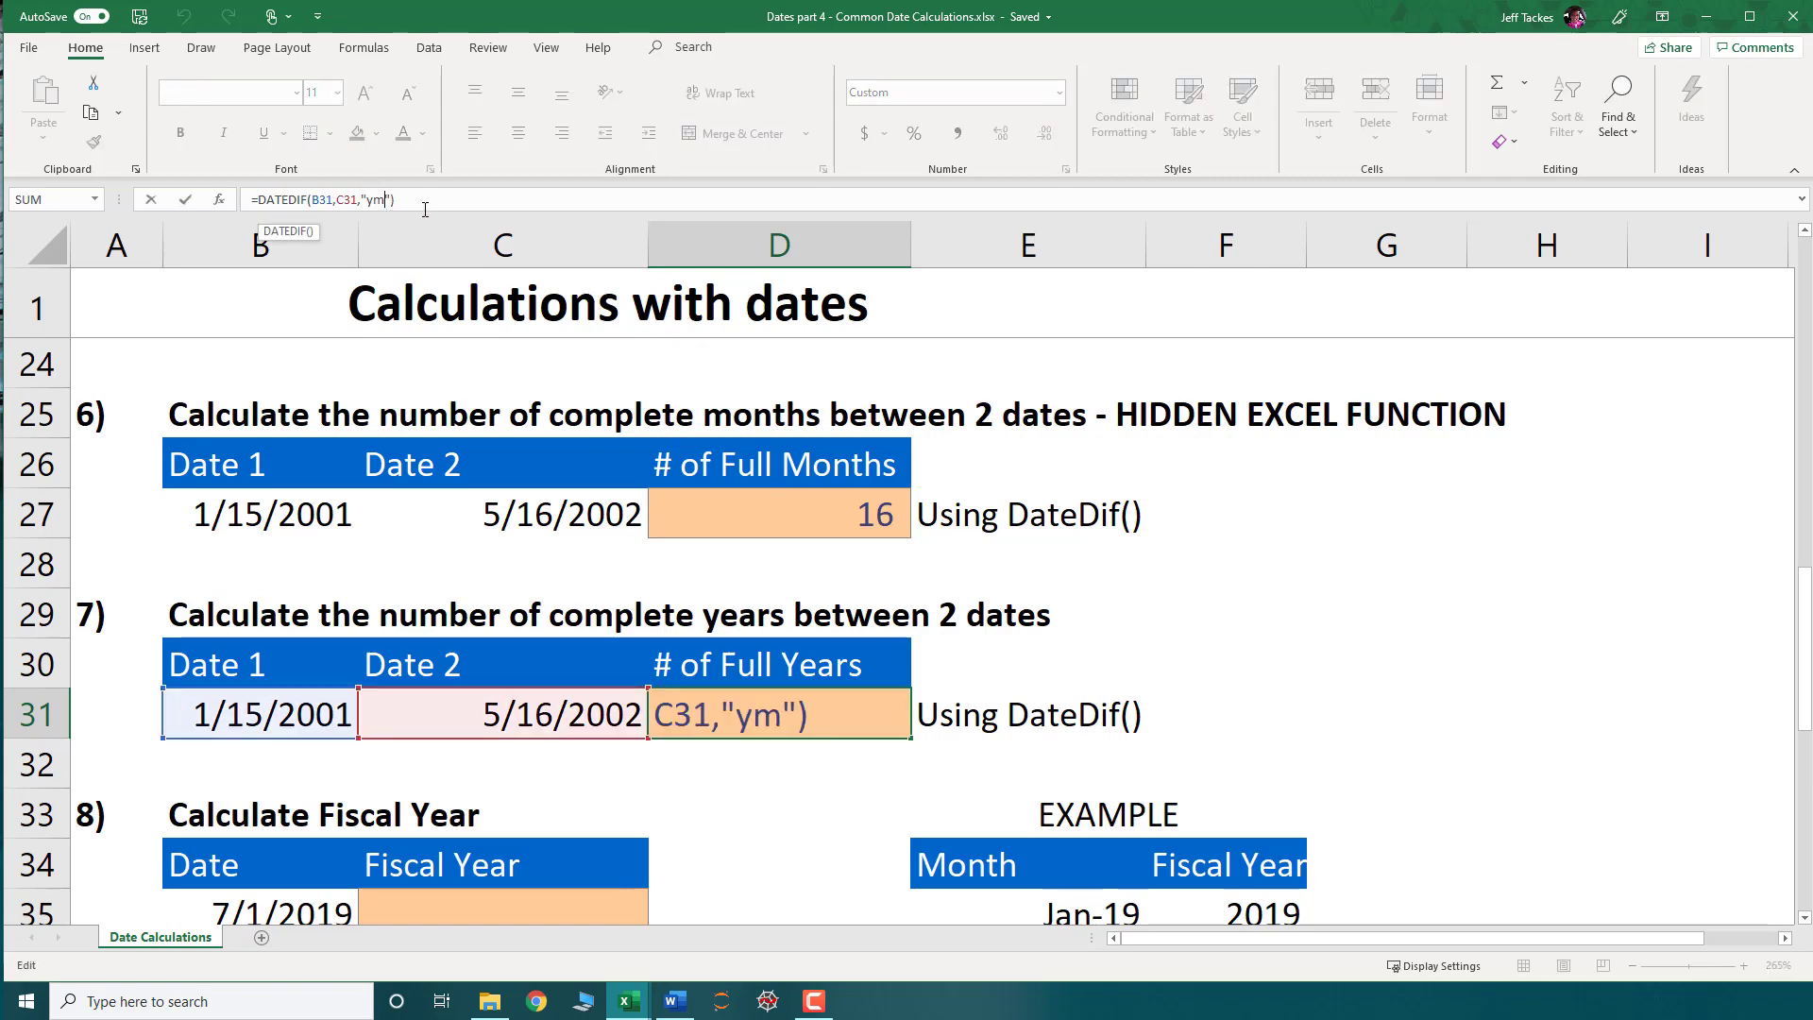
key("BackSpace")
key("Return")
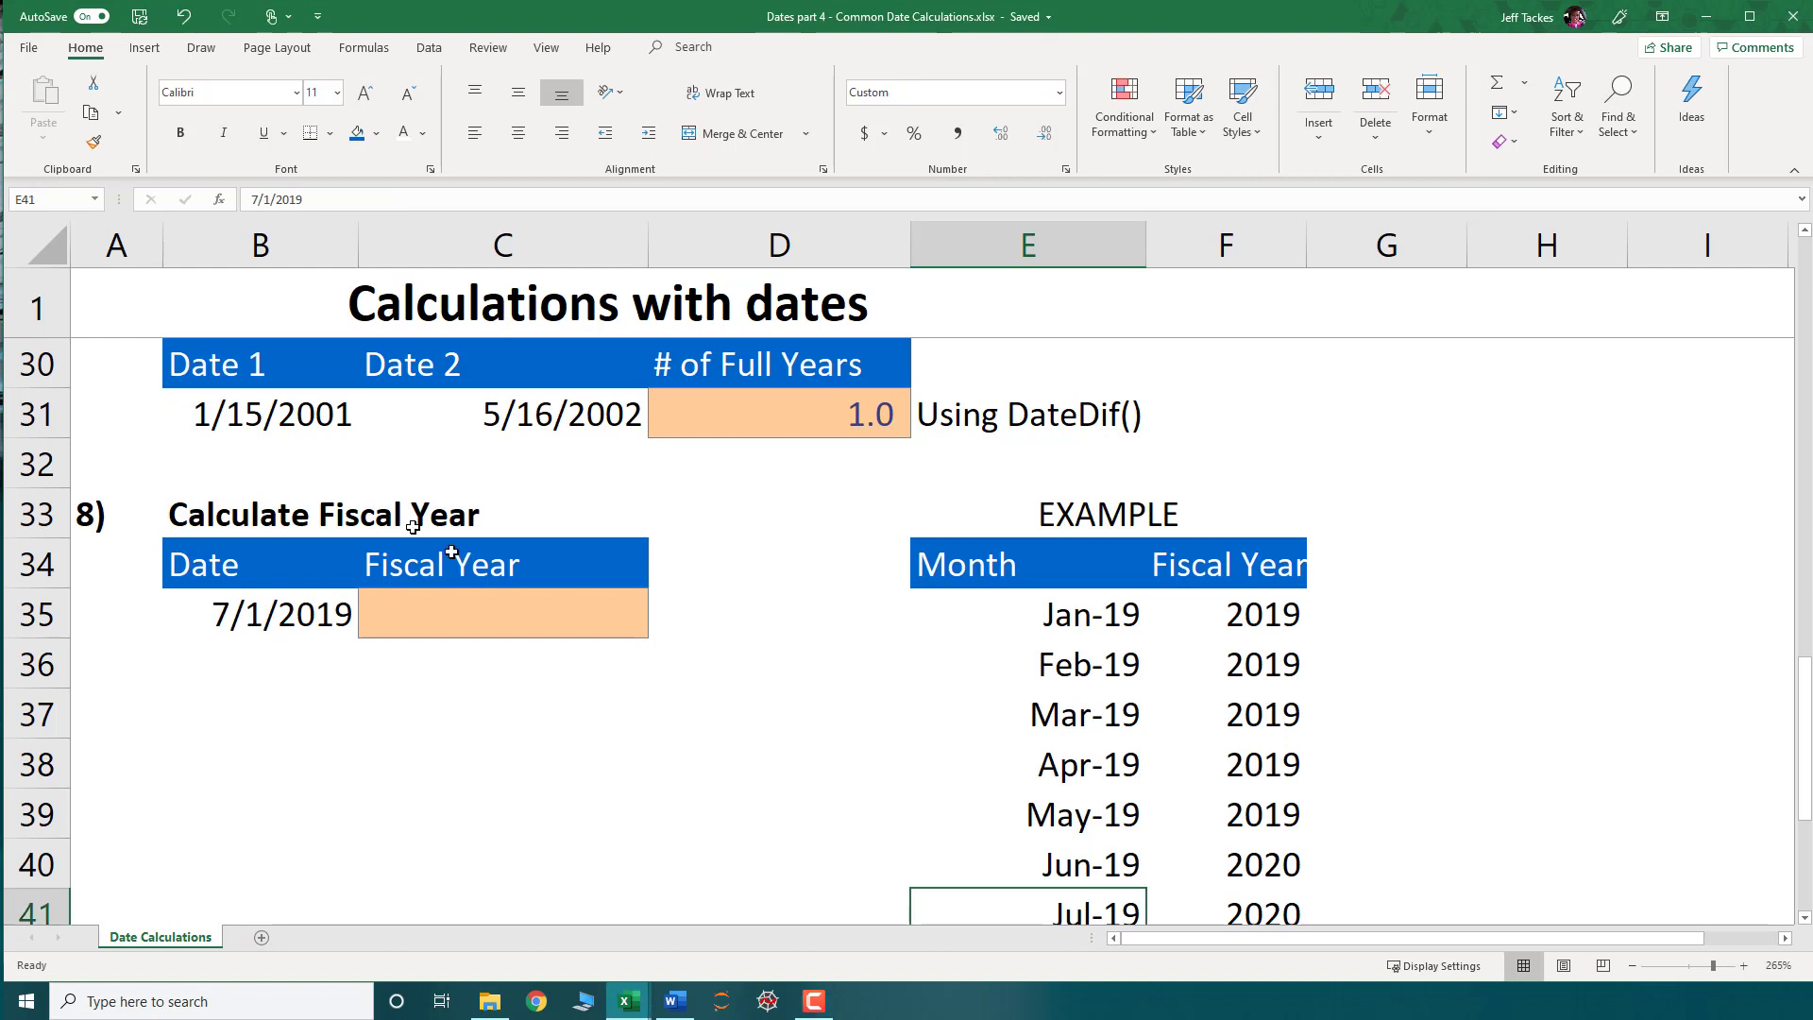
left_click(178, 504)
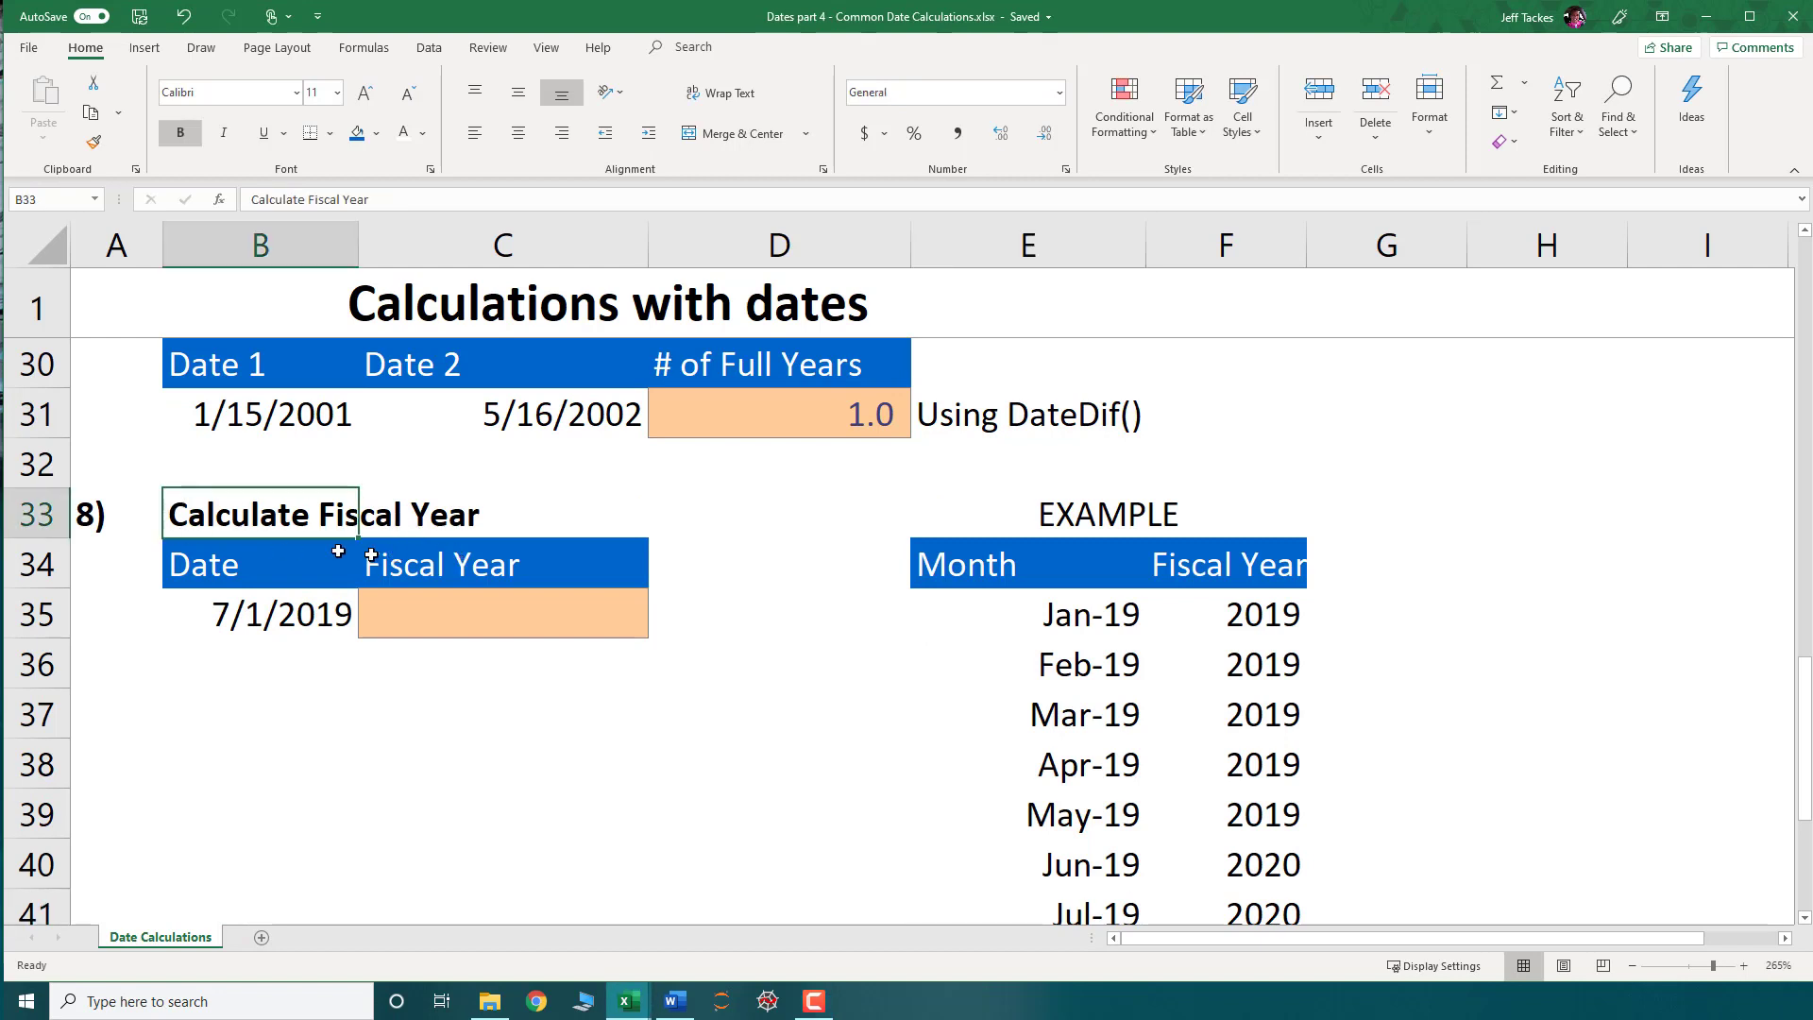
left_click(773, 656)
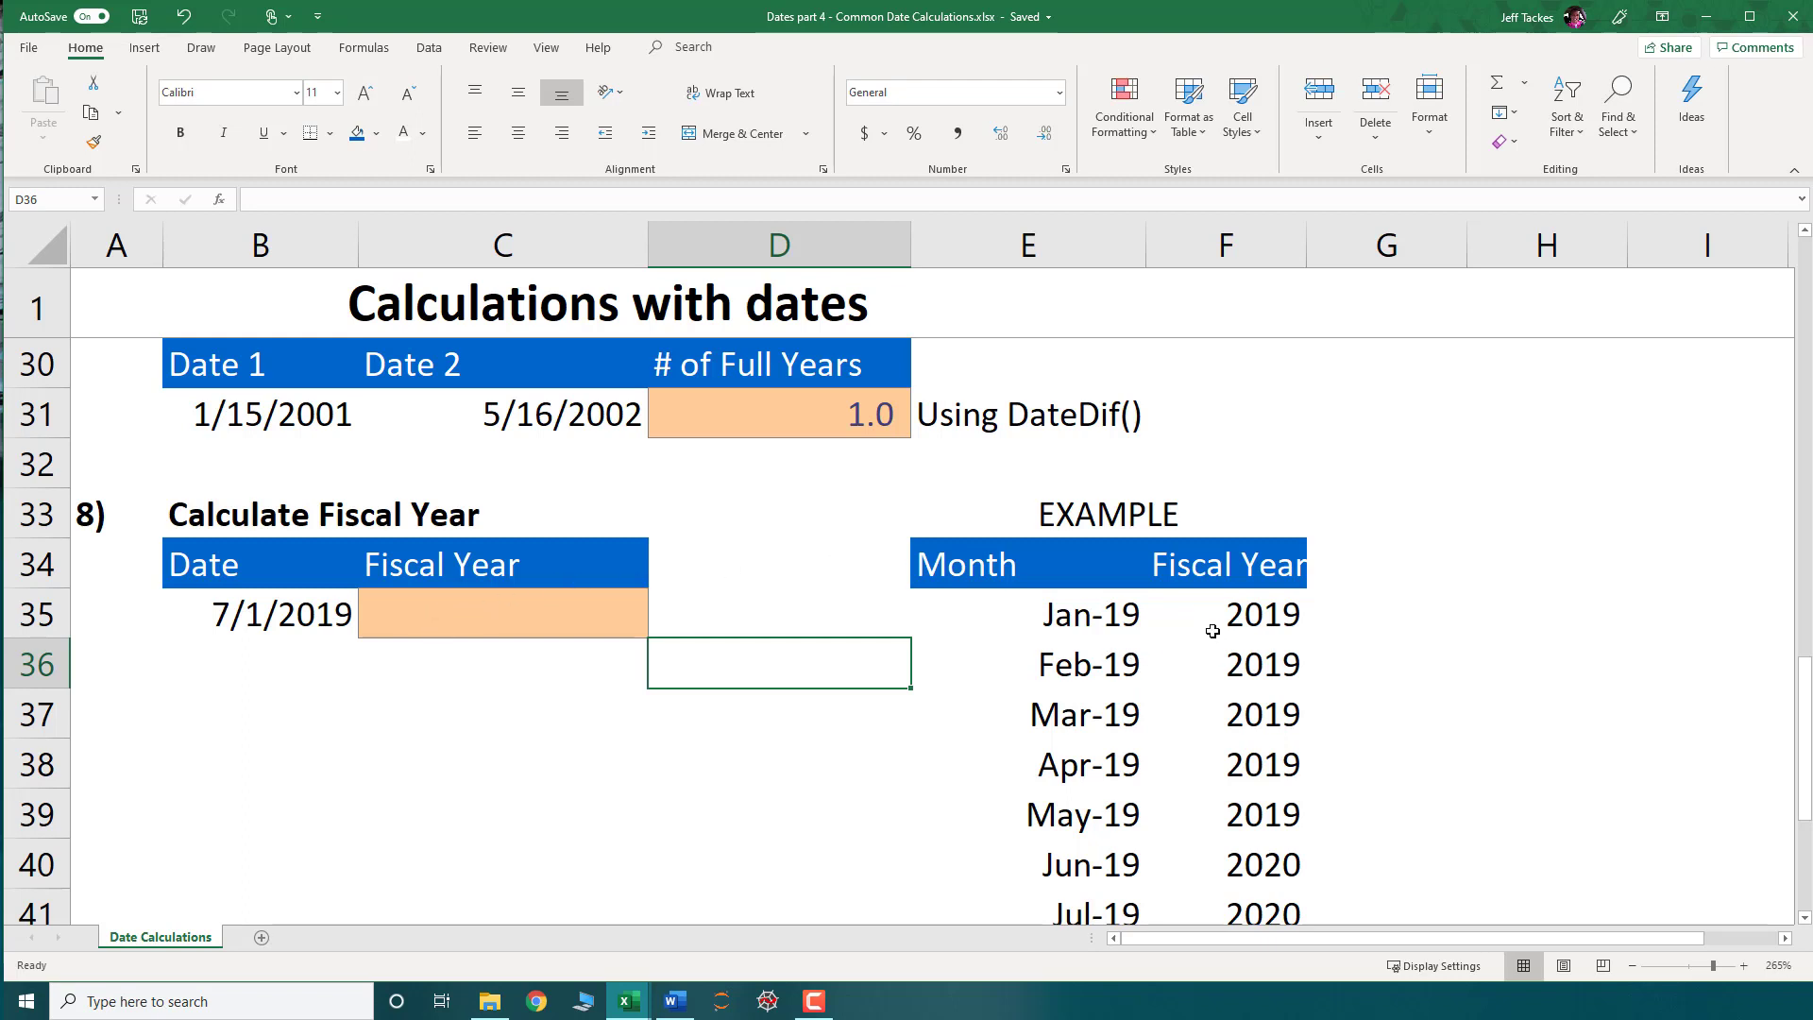
left_click(1153, 516)
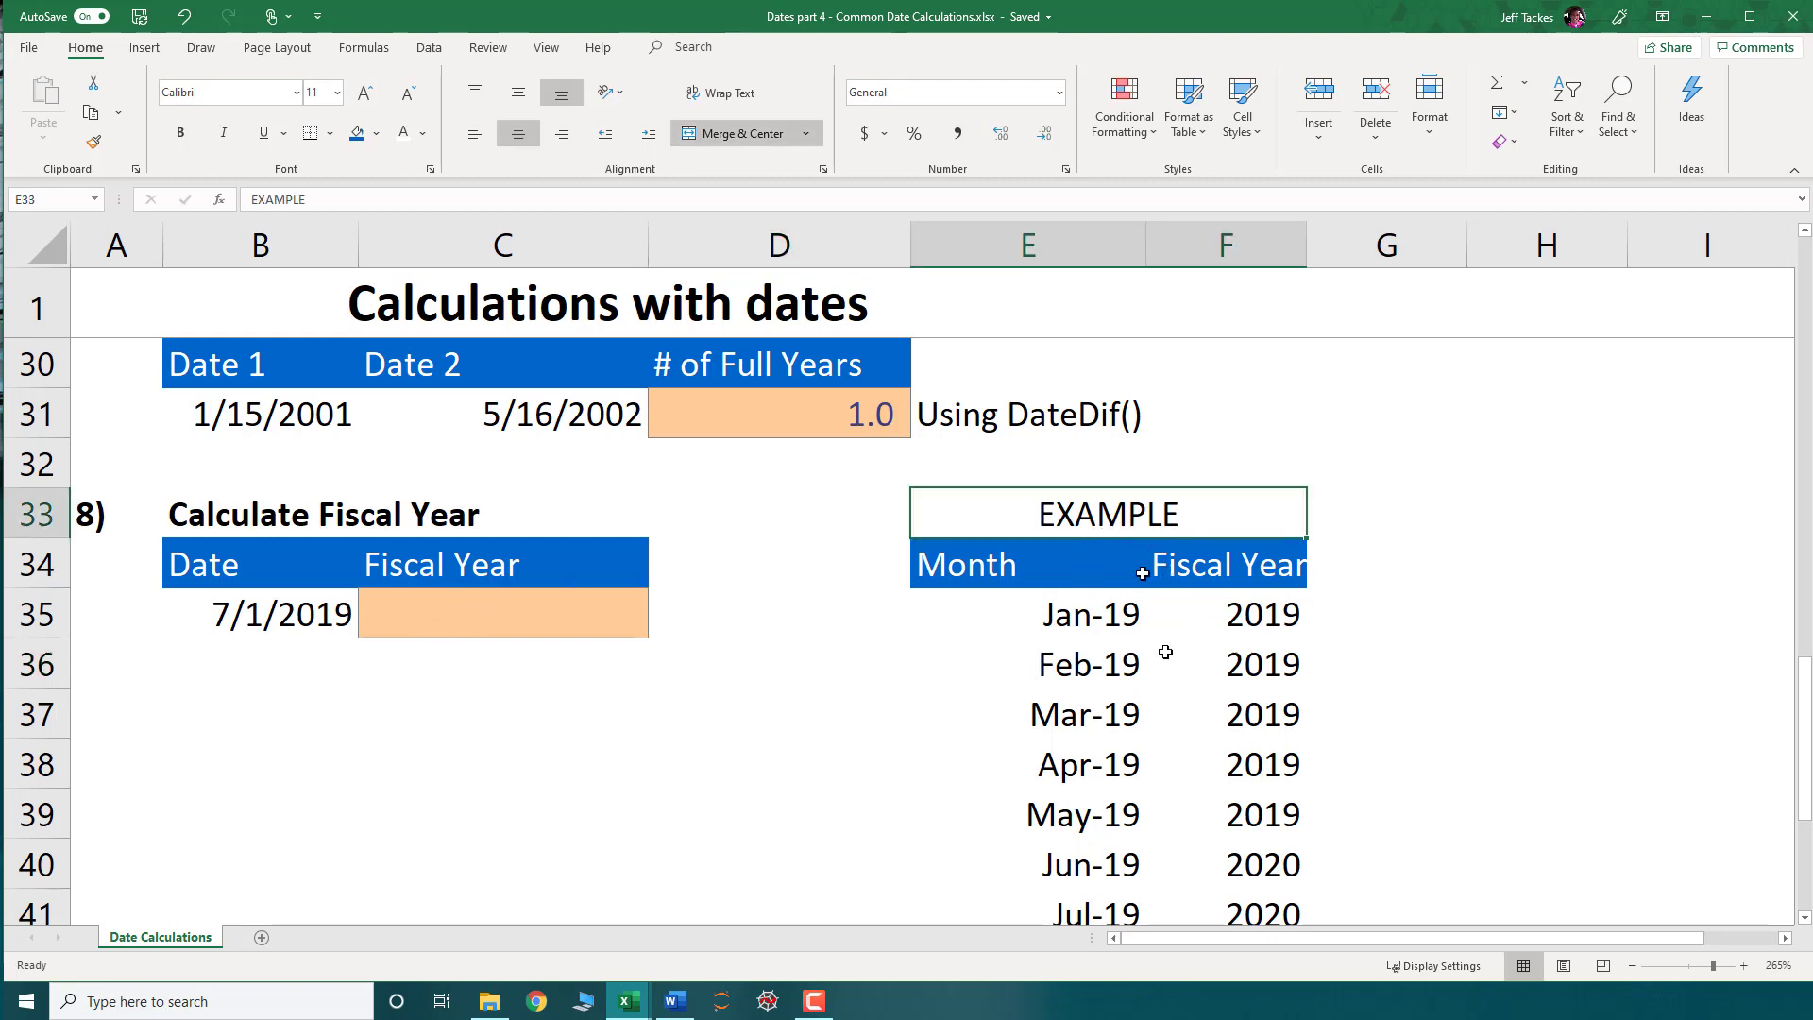
left_click(1093, 618)
left_click(1266, 616)
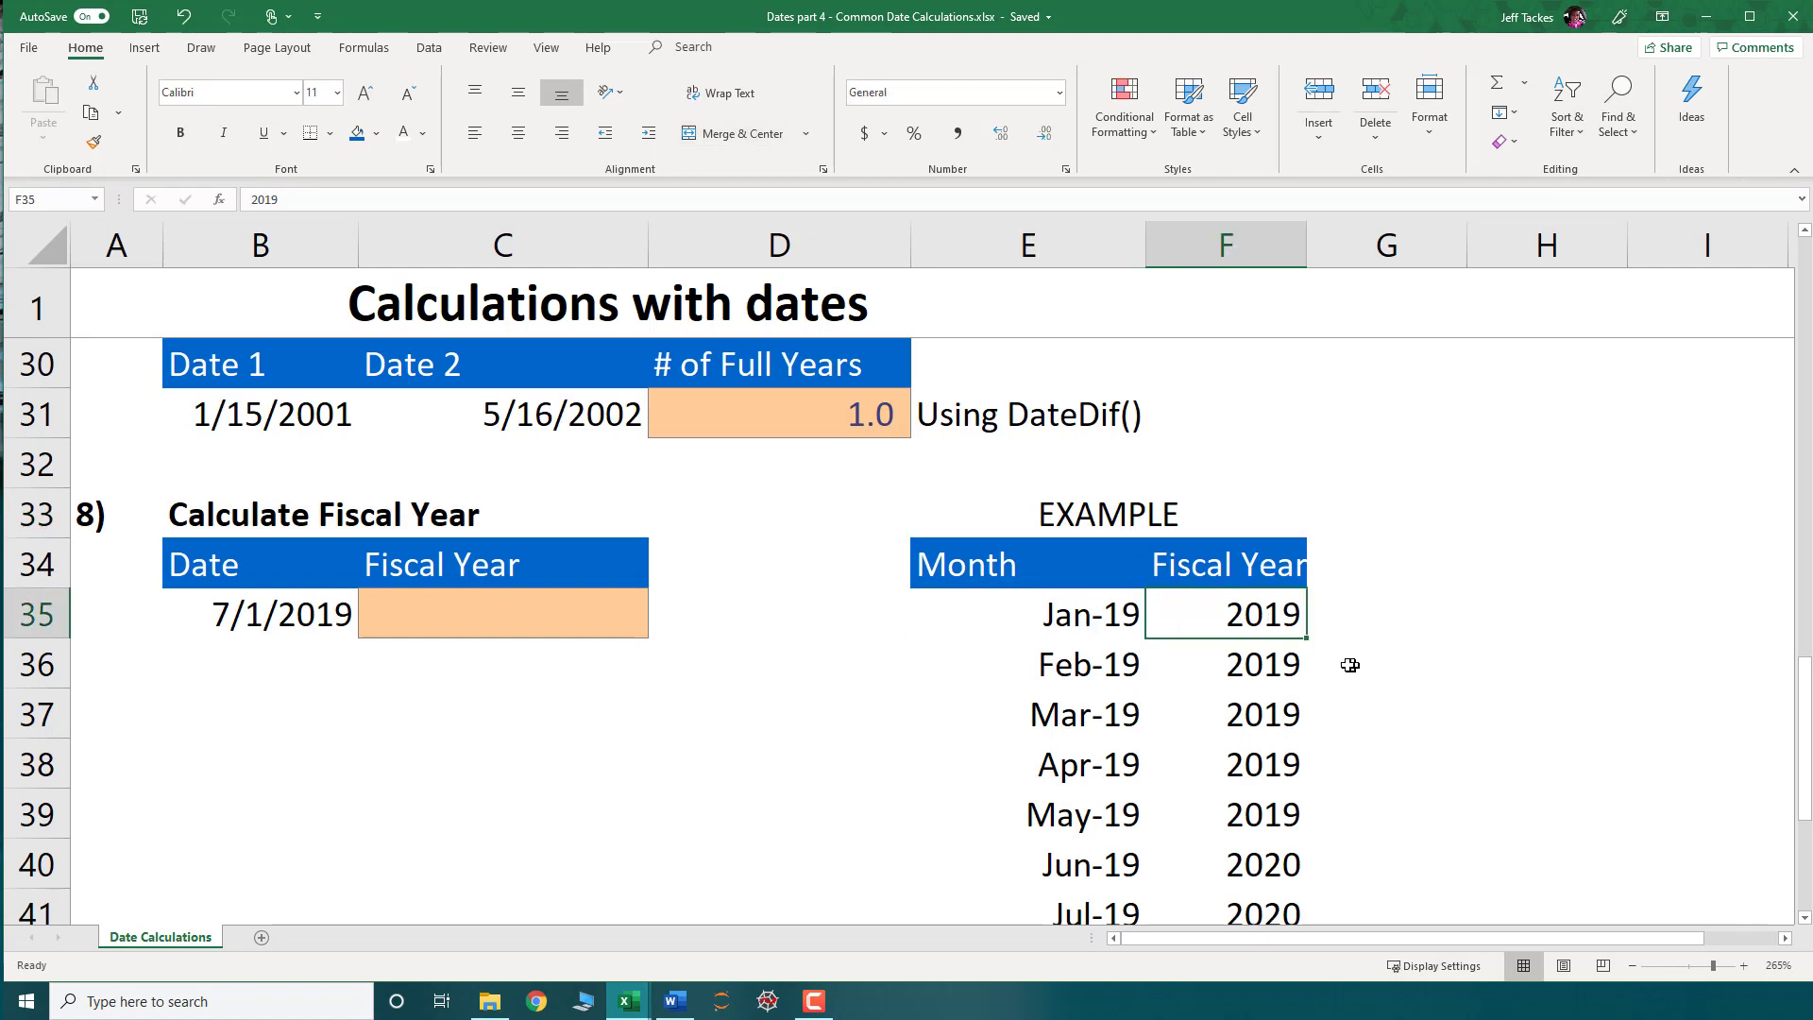
left_click(1096, 666)
scroll(1081, 713, "down", 1)
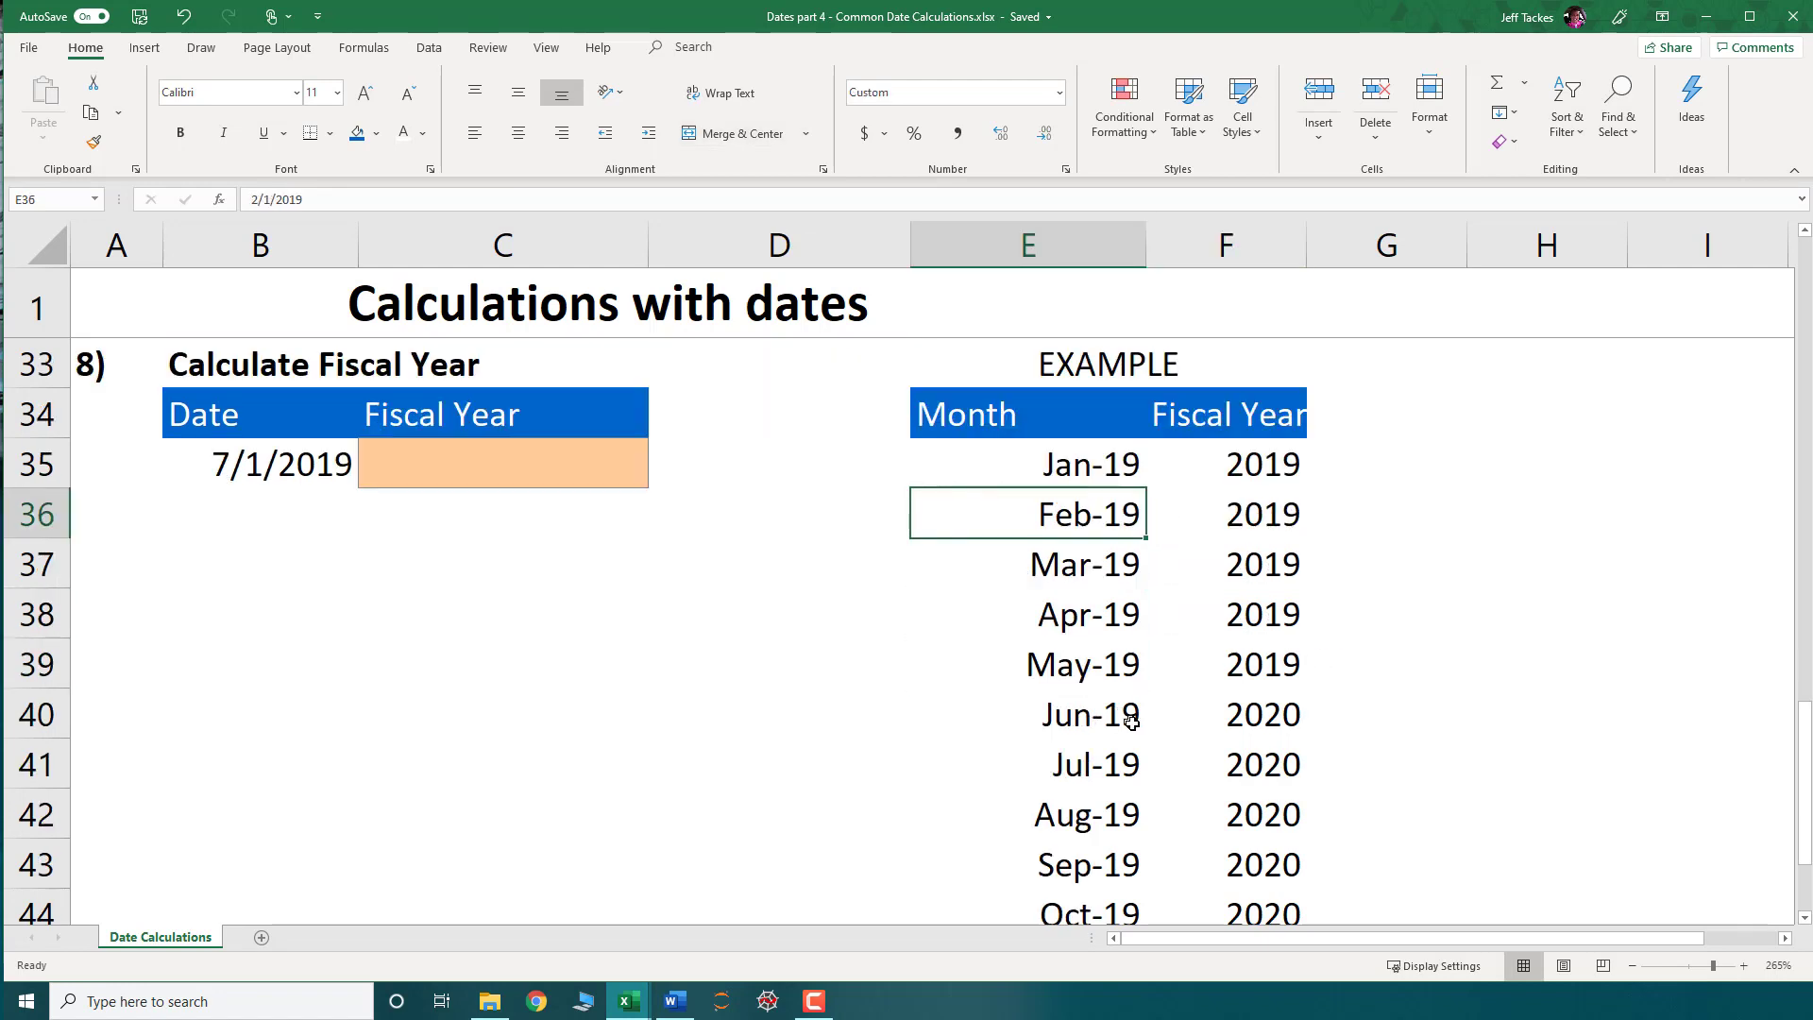
left_click(1126, 719)
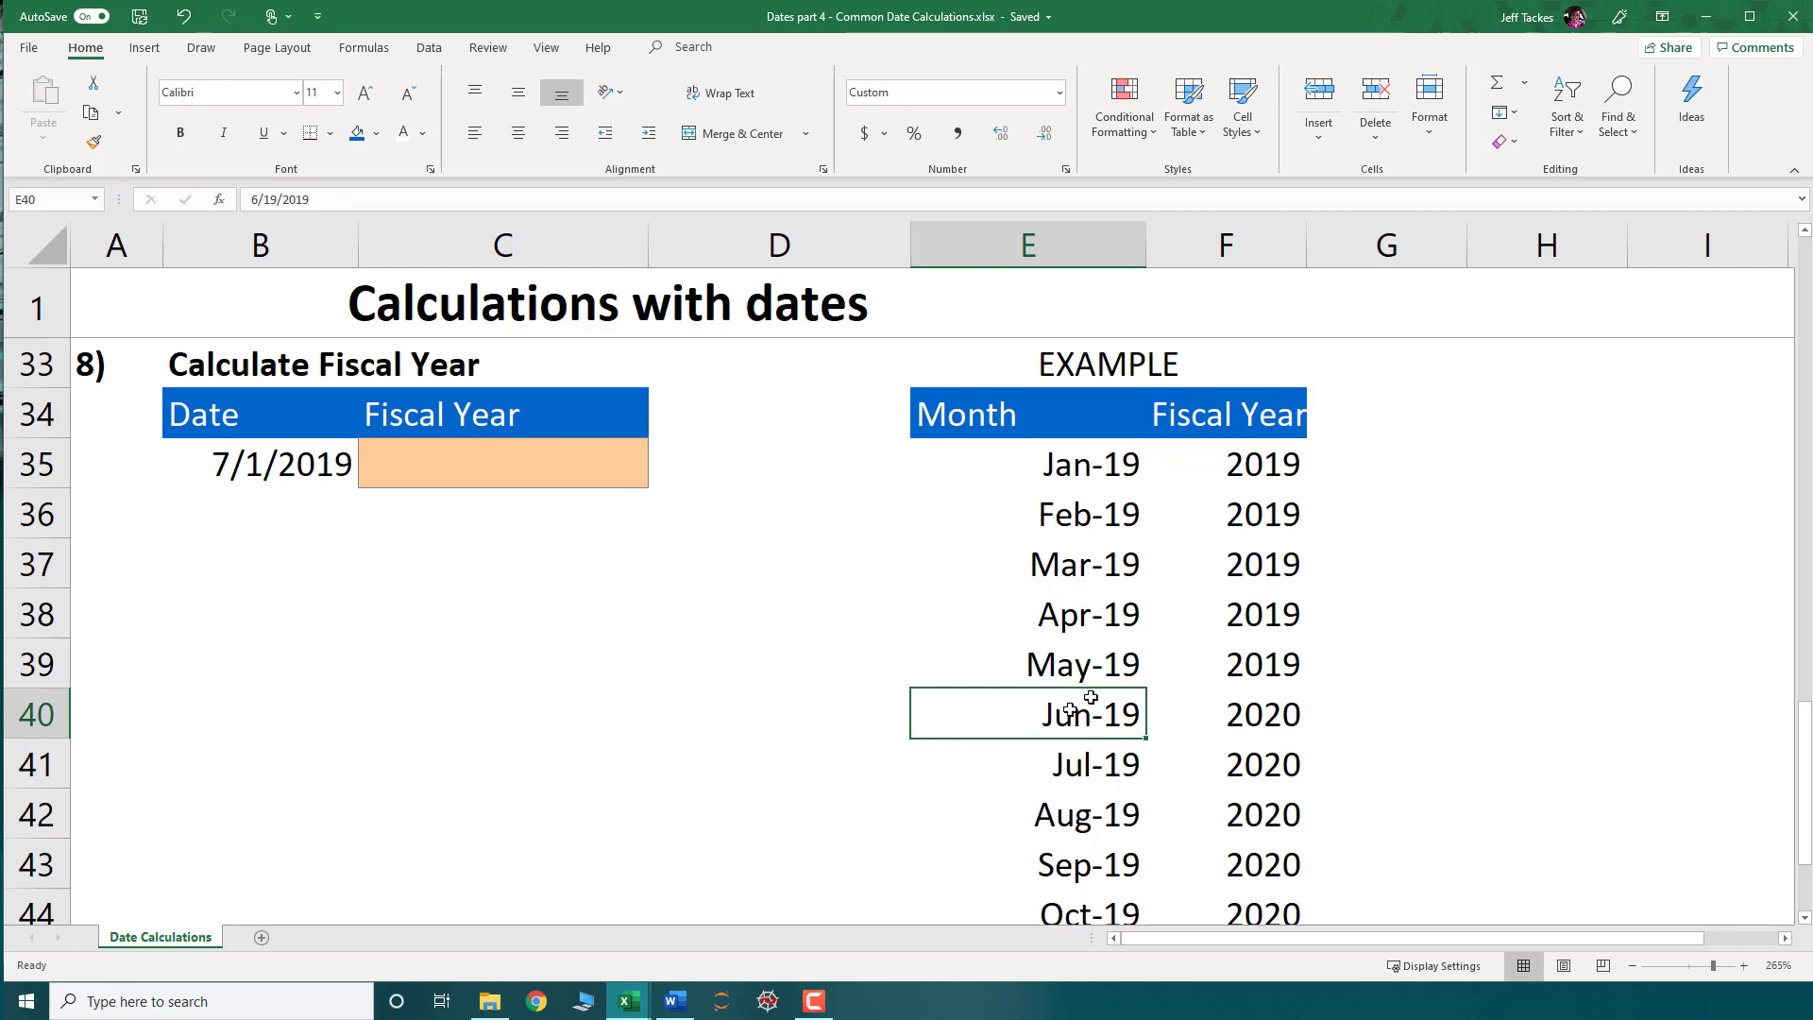
left_click(1256, 706)
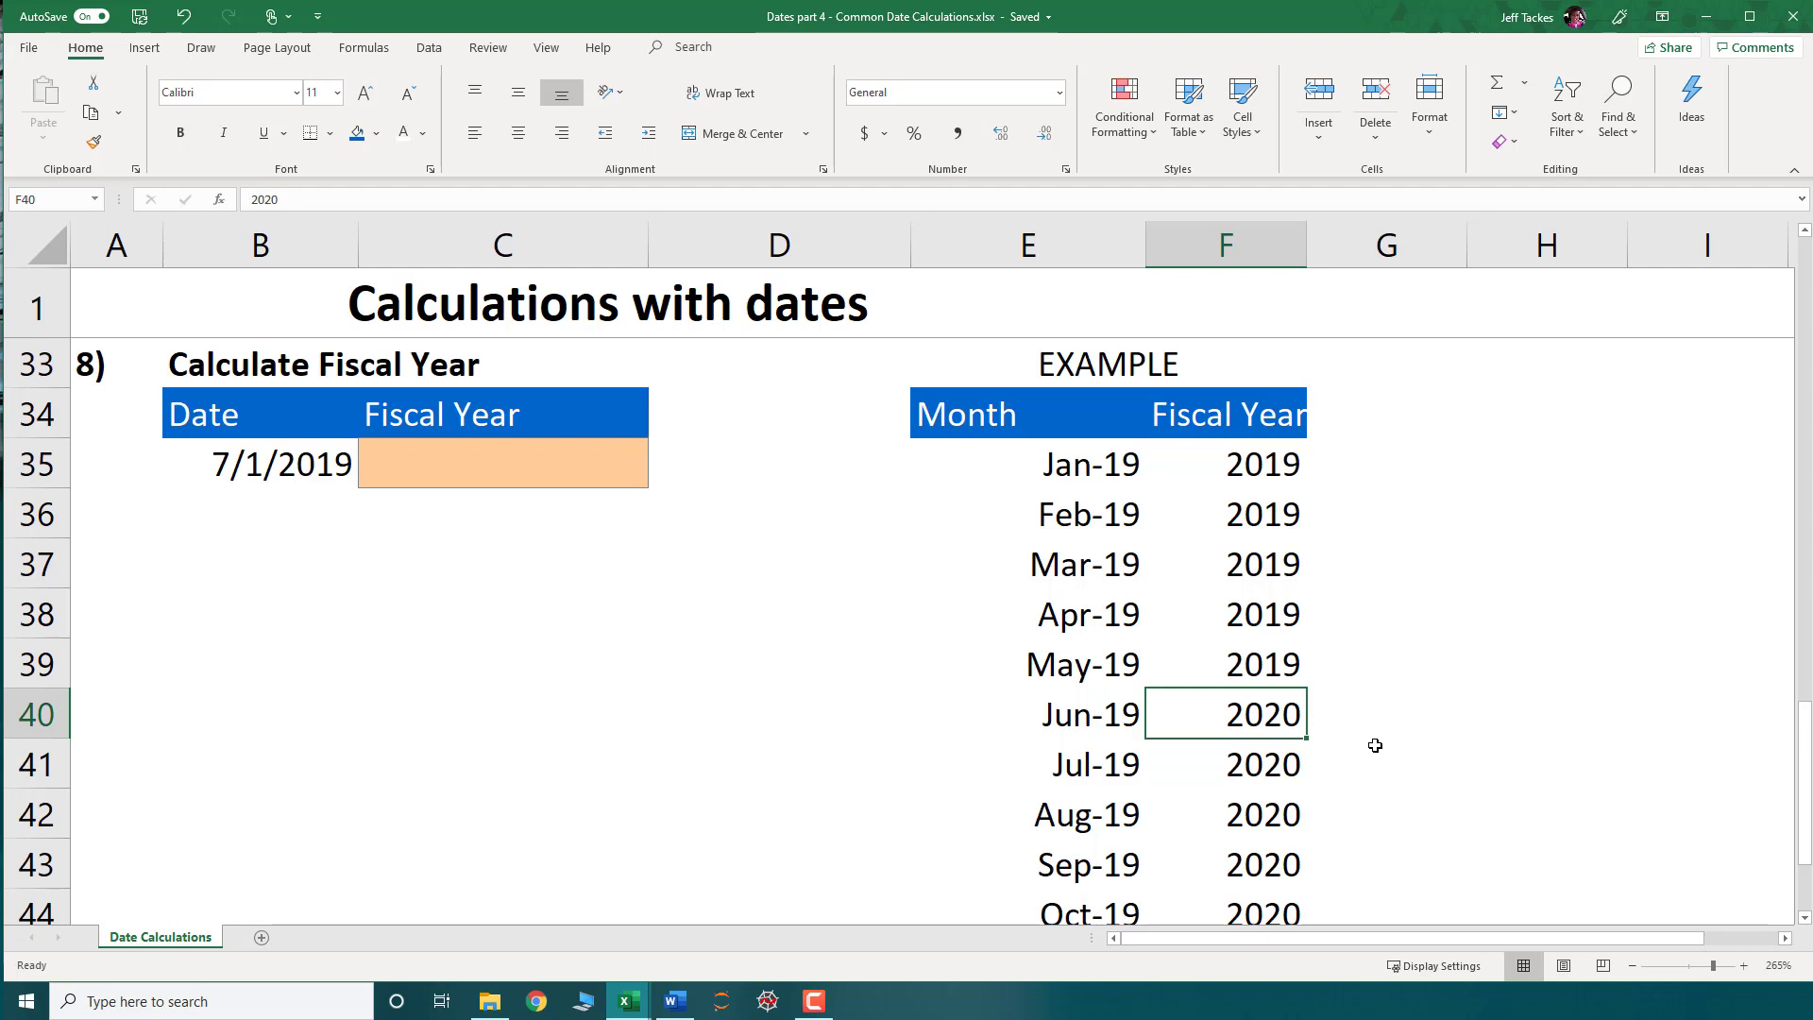
left_click(283, 369)
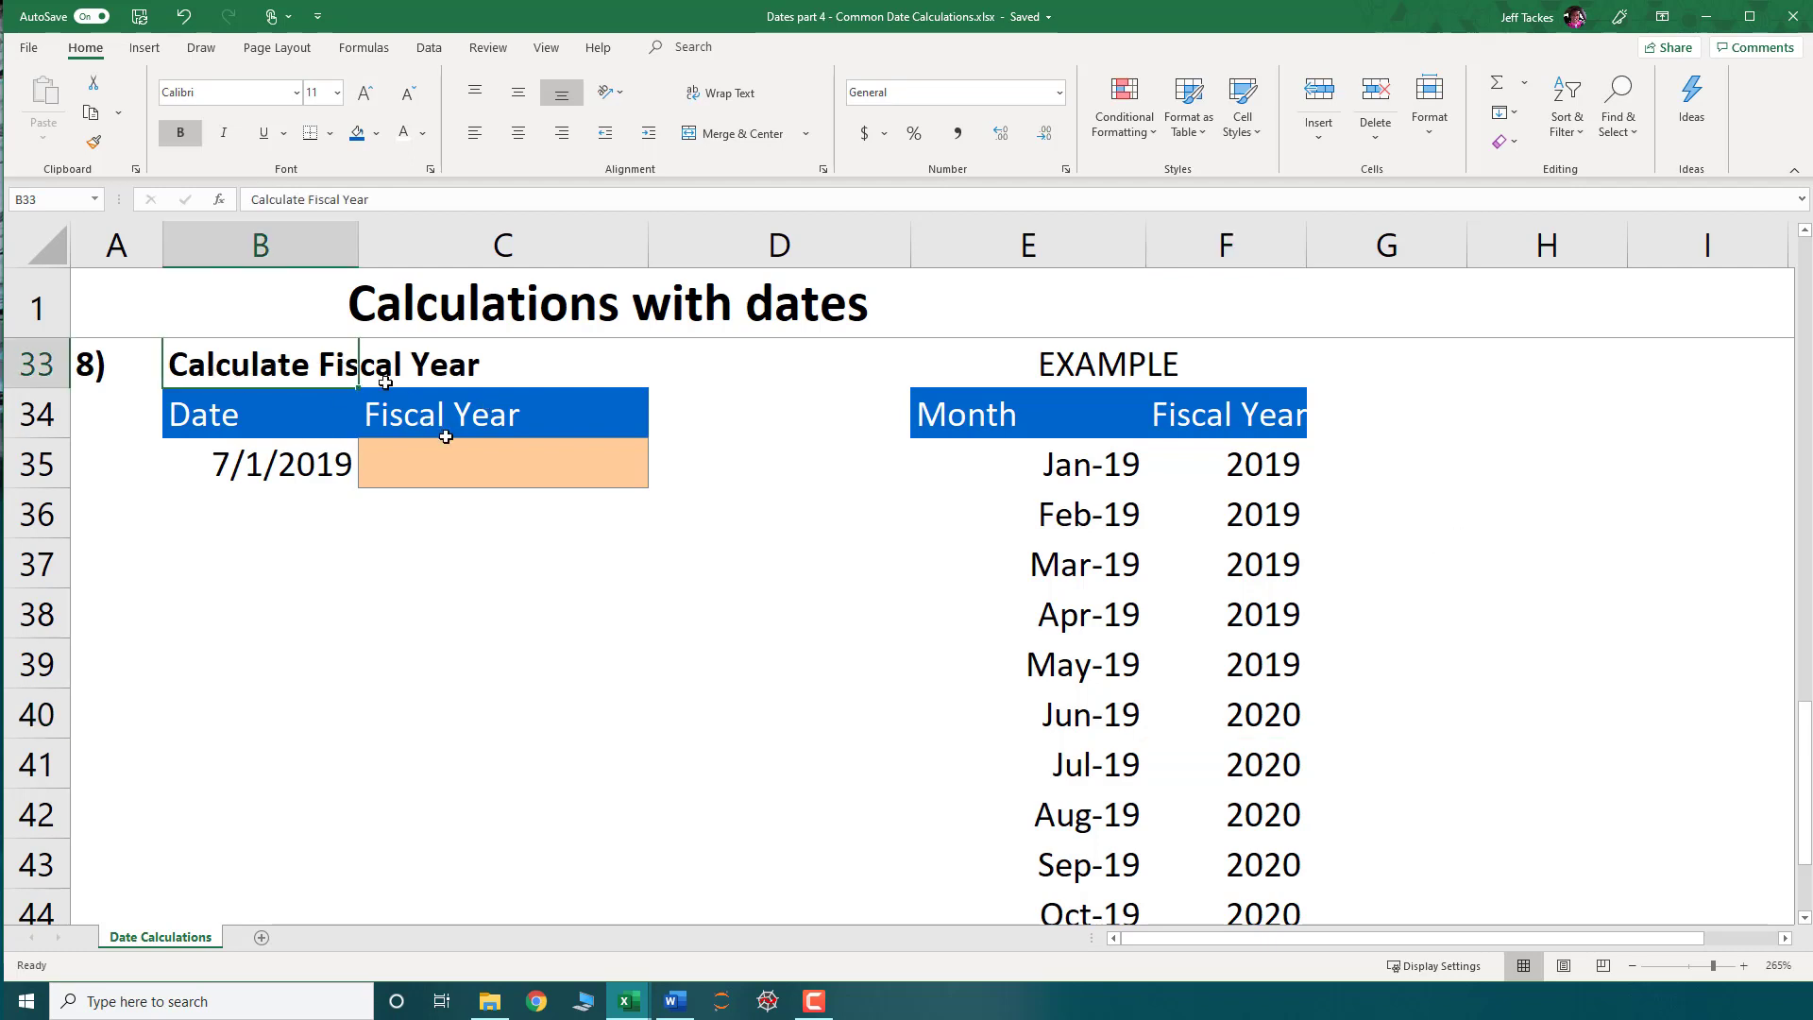
- Start C35's fiscal-year formula with the condition =IF(MONTH(B35)>=6
left_click(450, 459)
type("=")
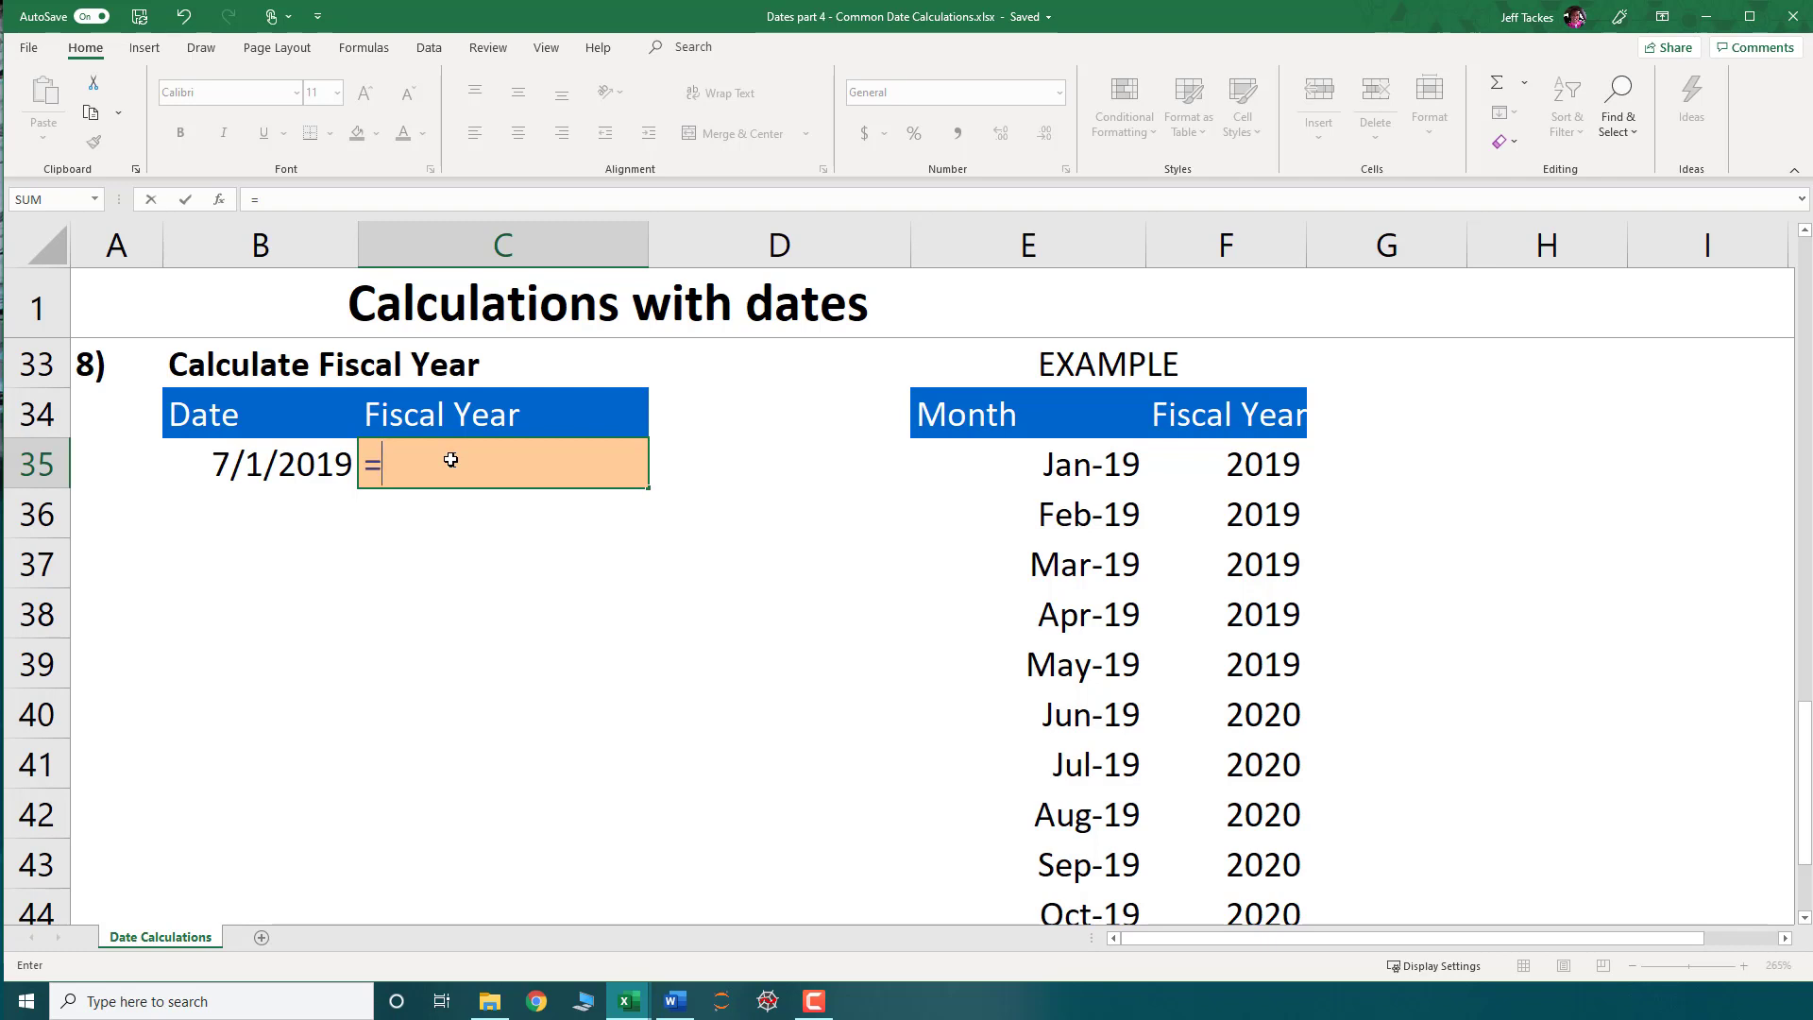
type("if")
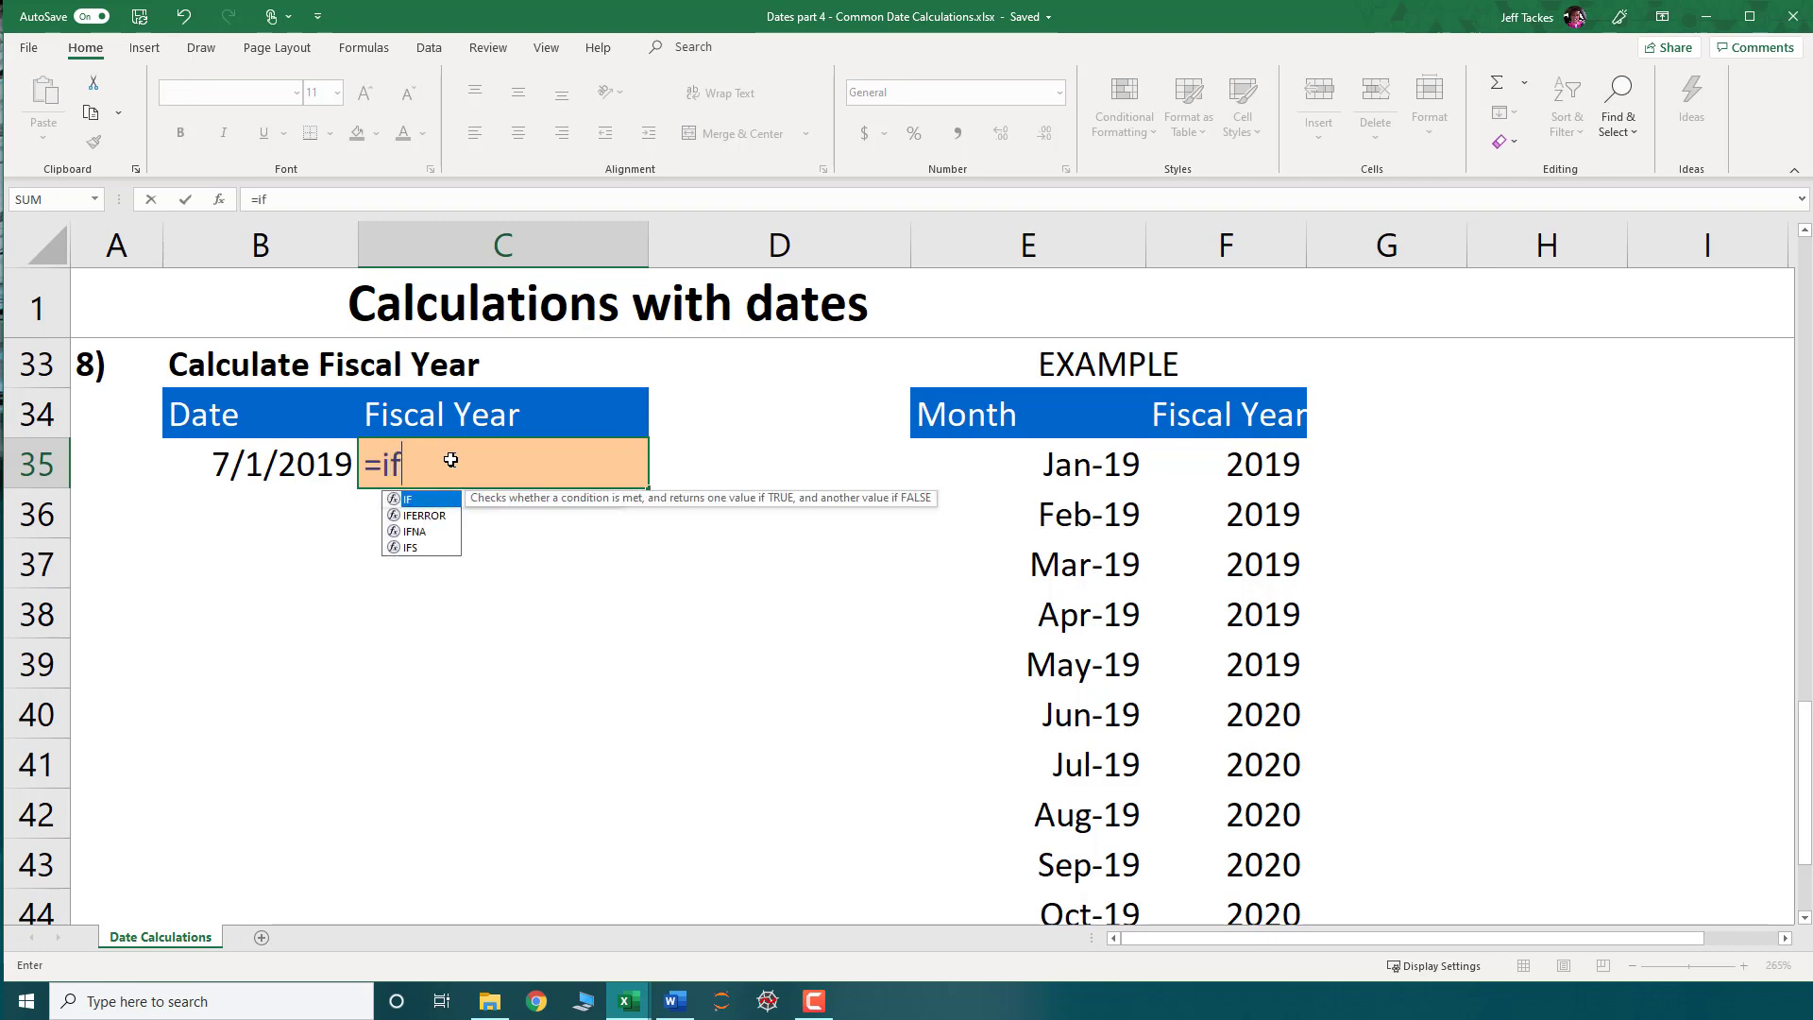
key("Tab")
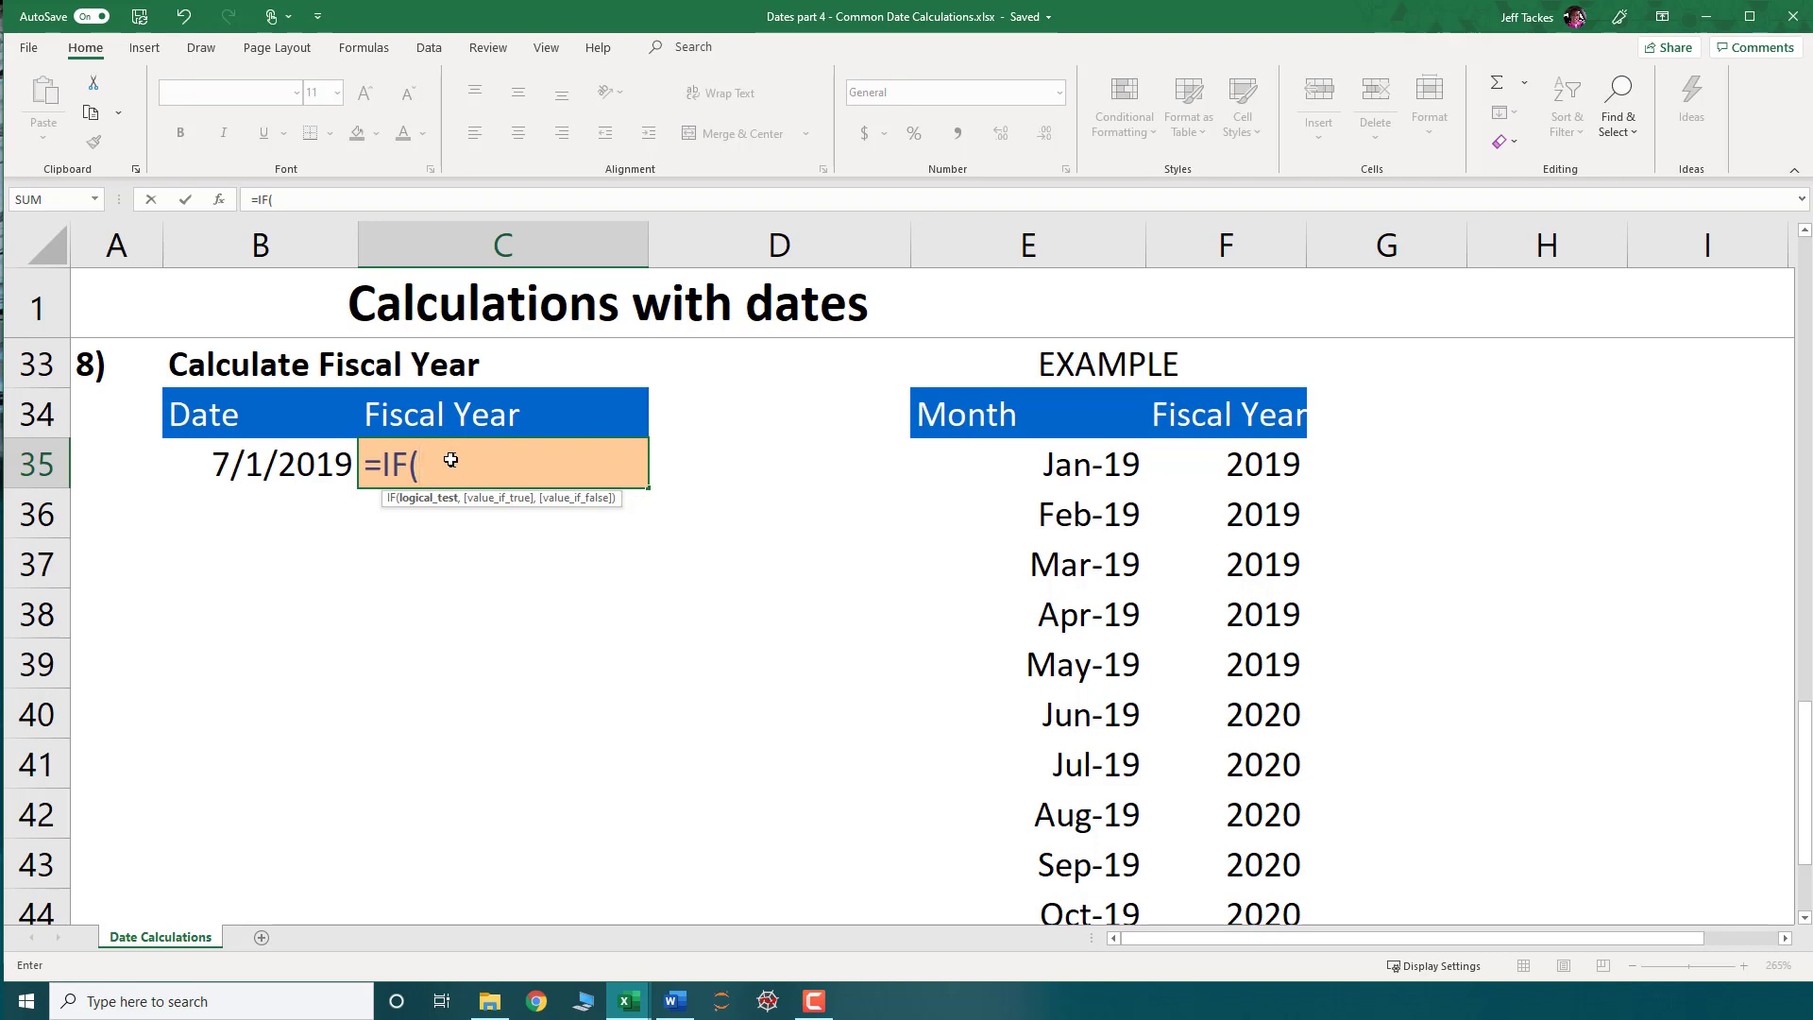
type("mo")
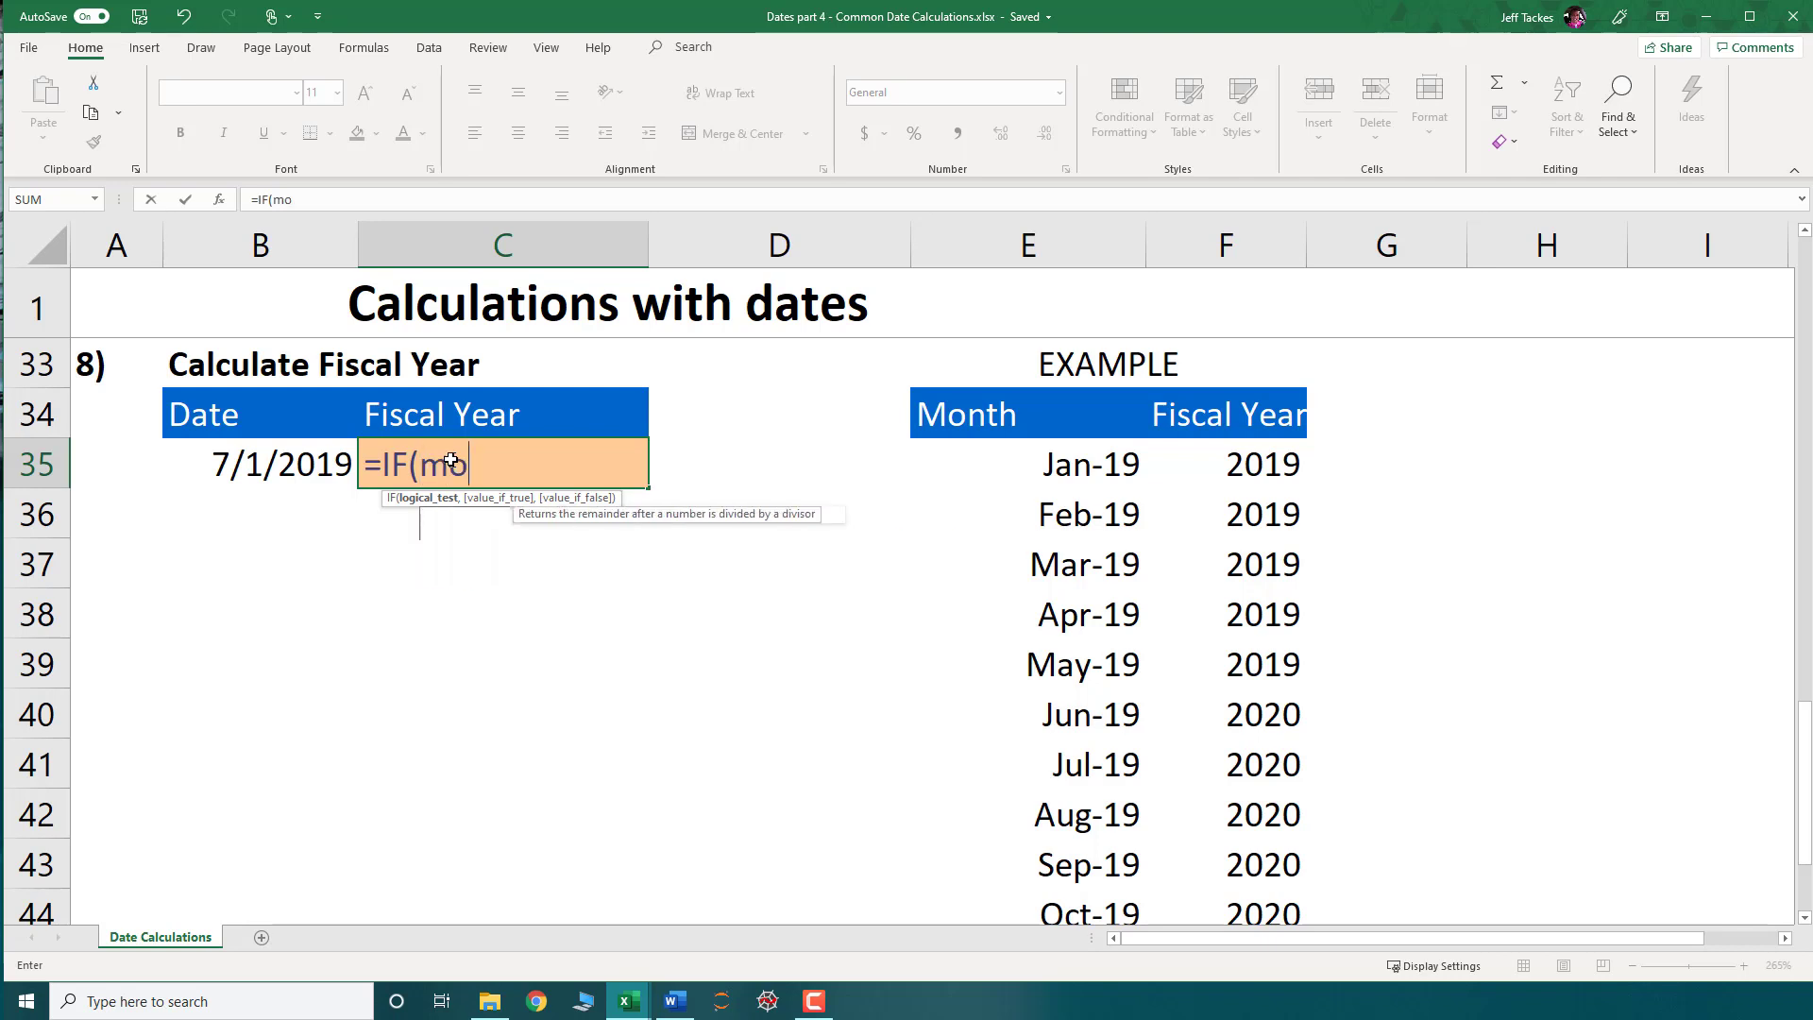
key("Tab")
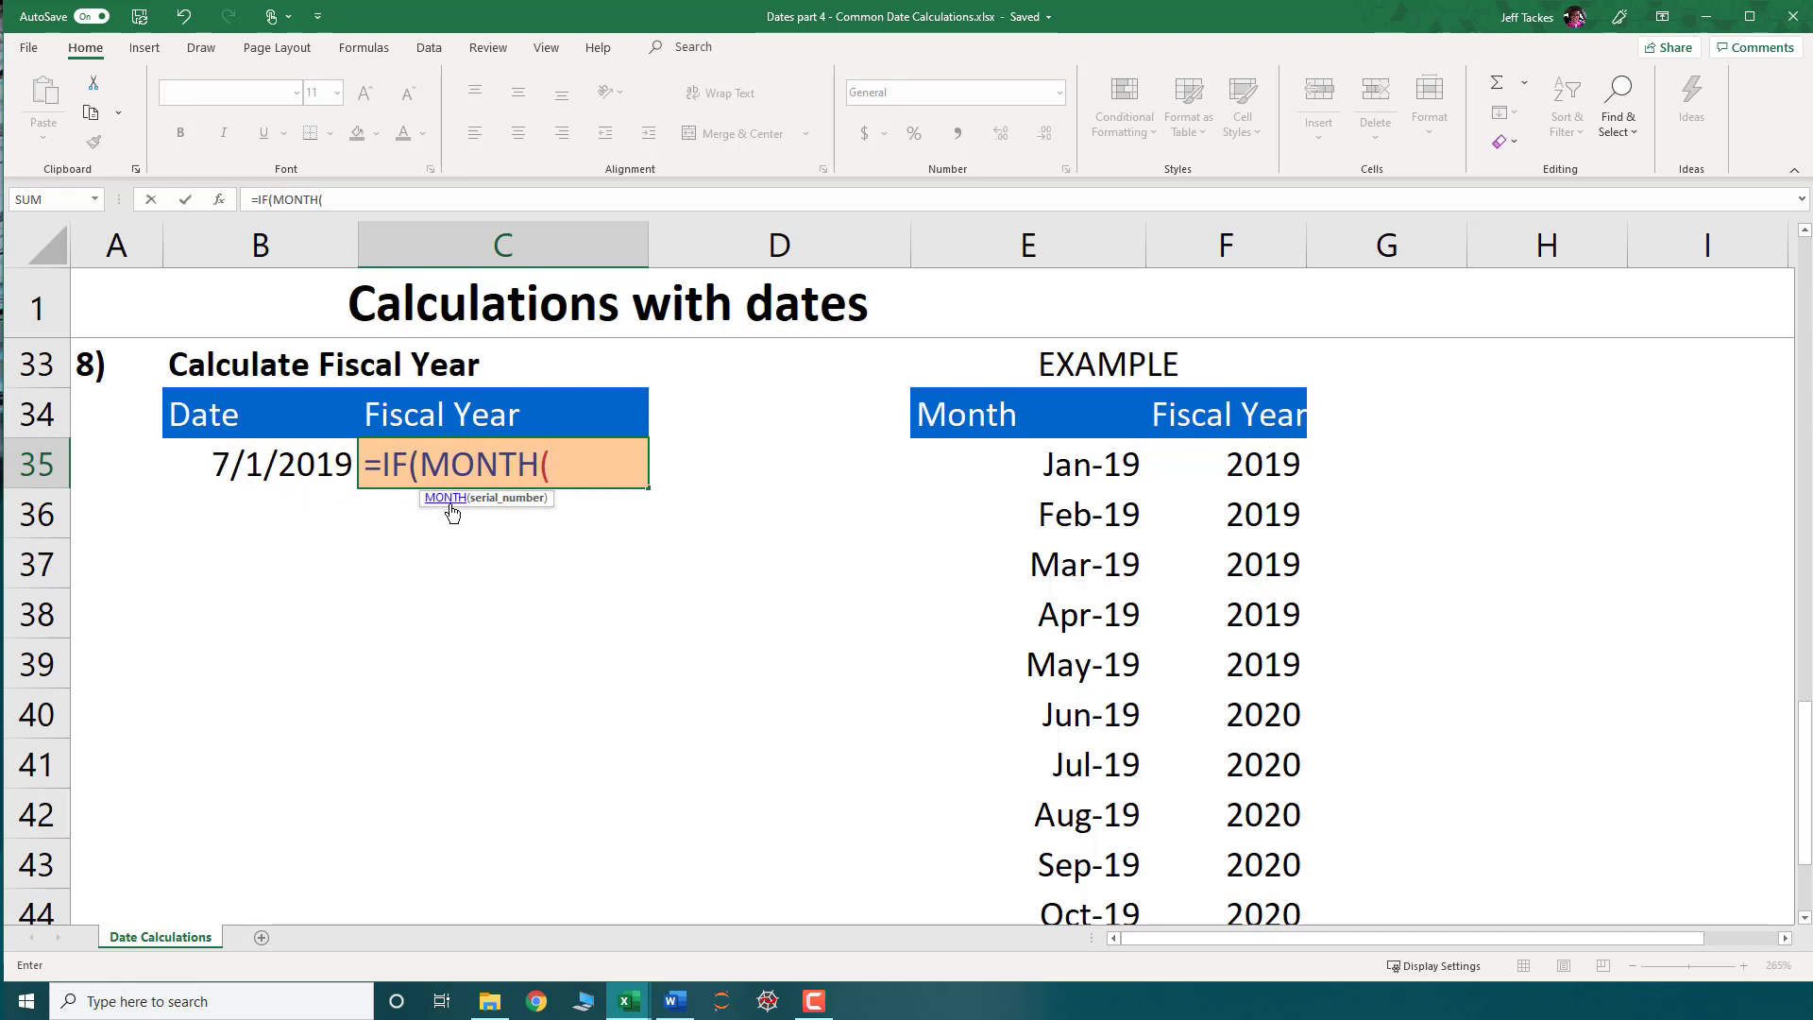
left_click(251, 465)
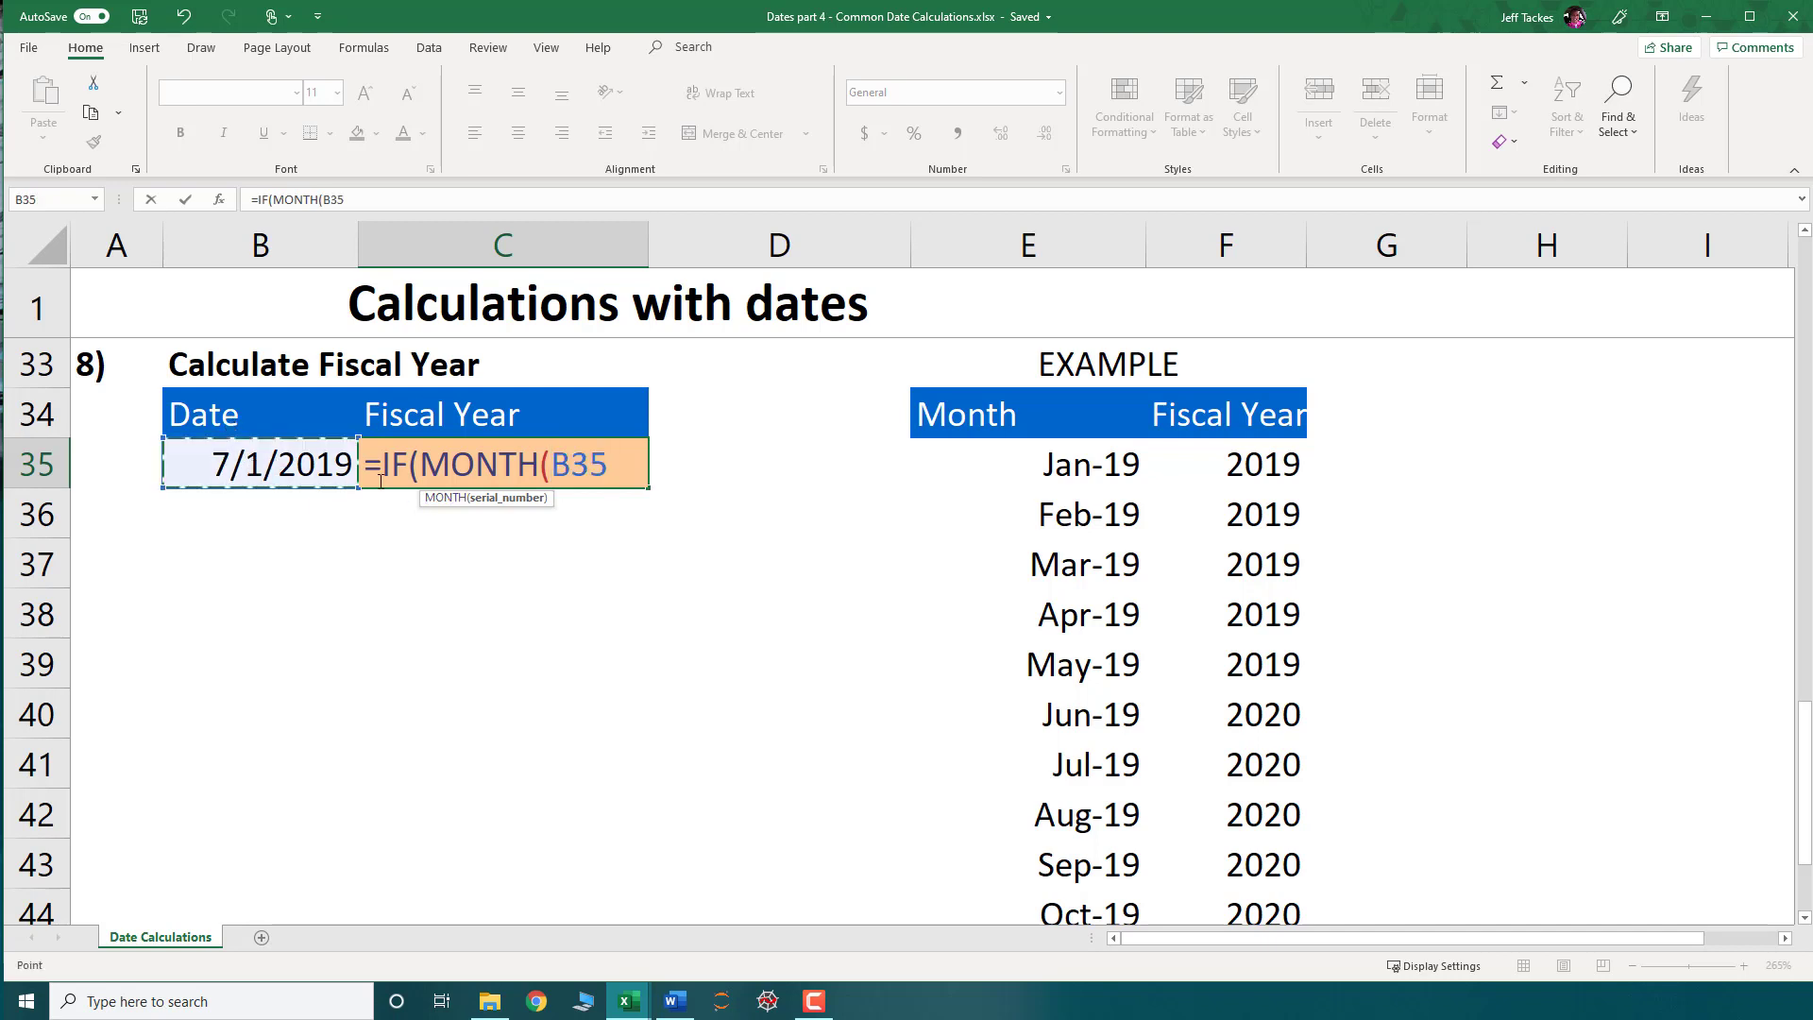
type(")")
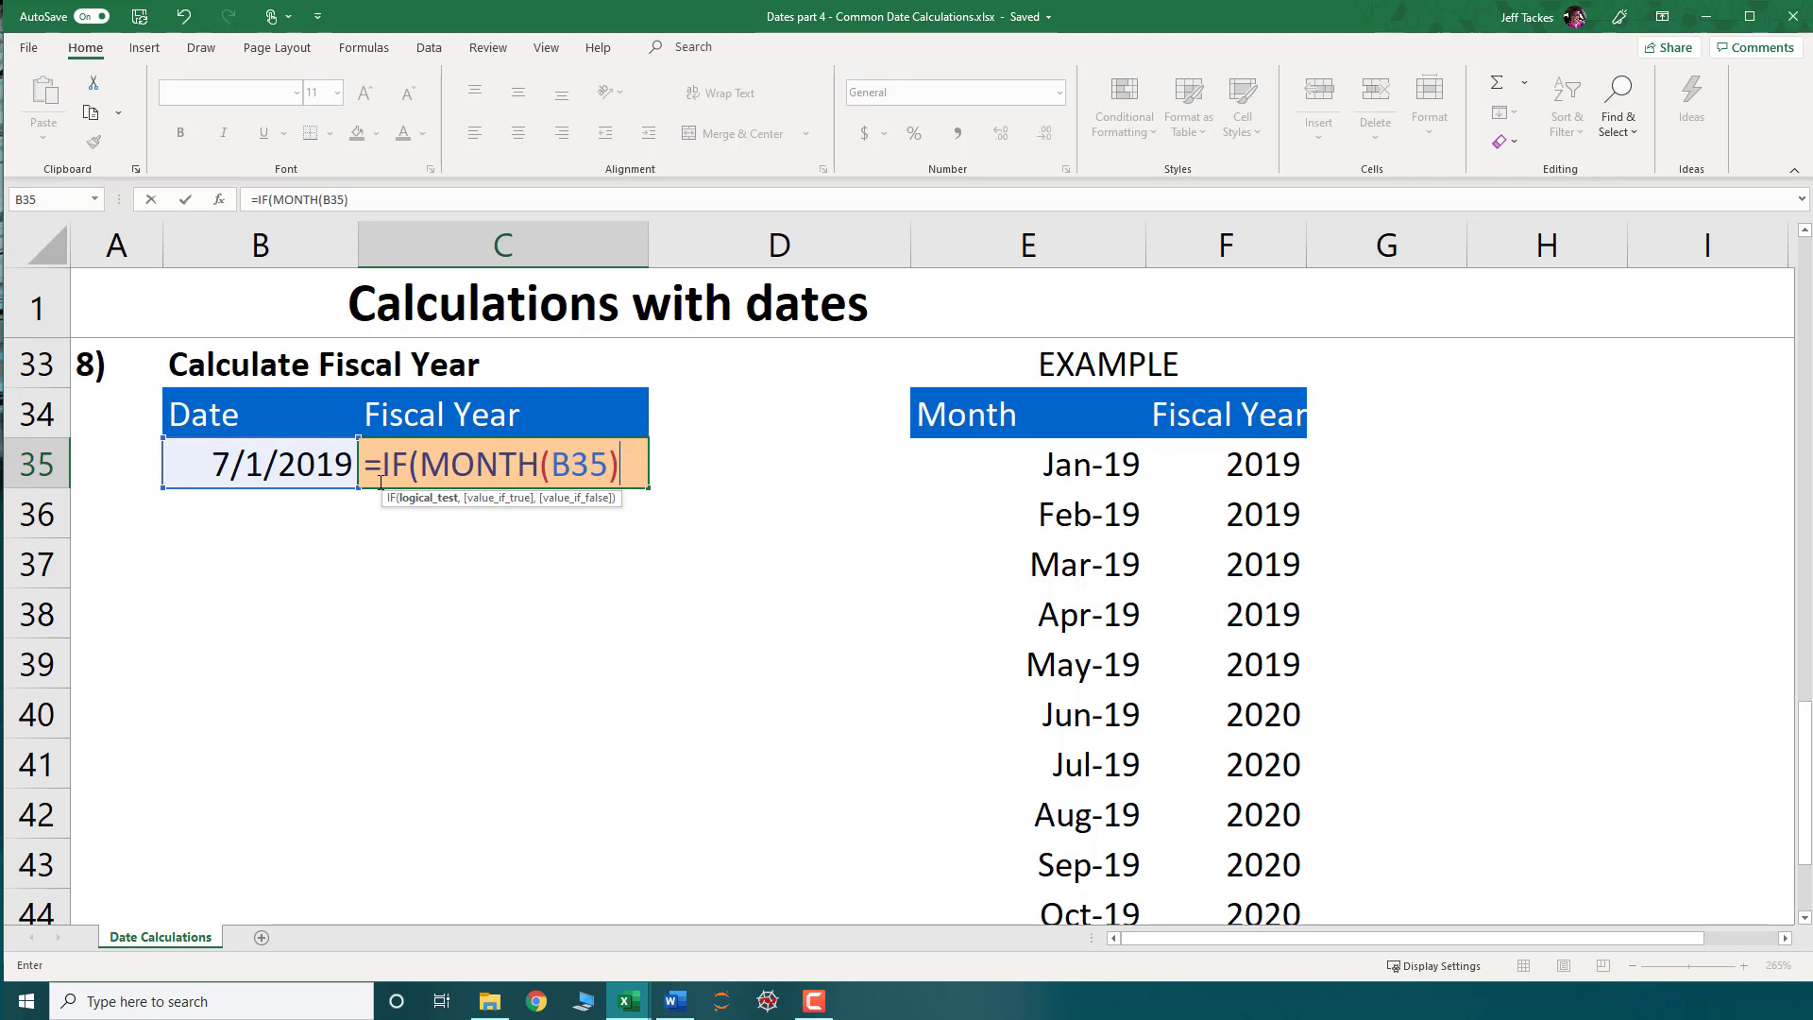
type(">=")
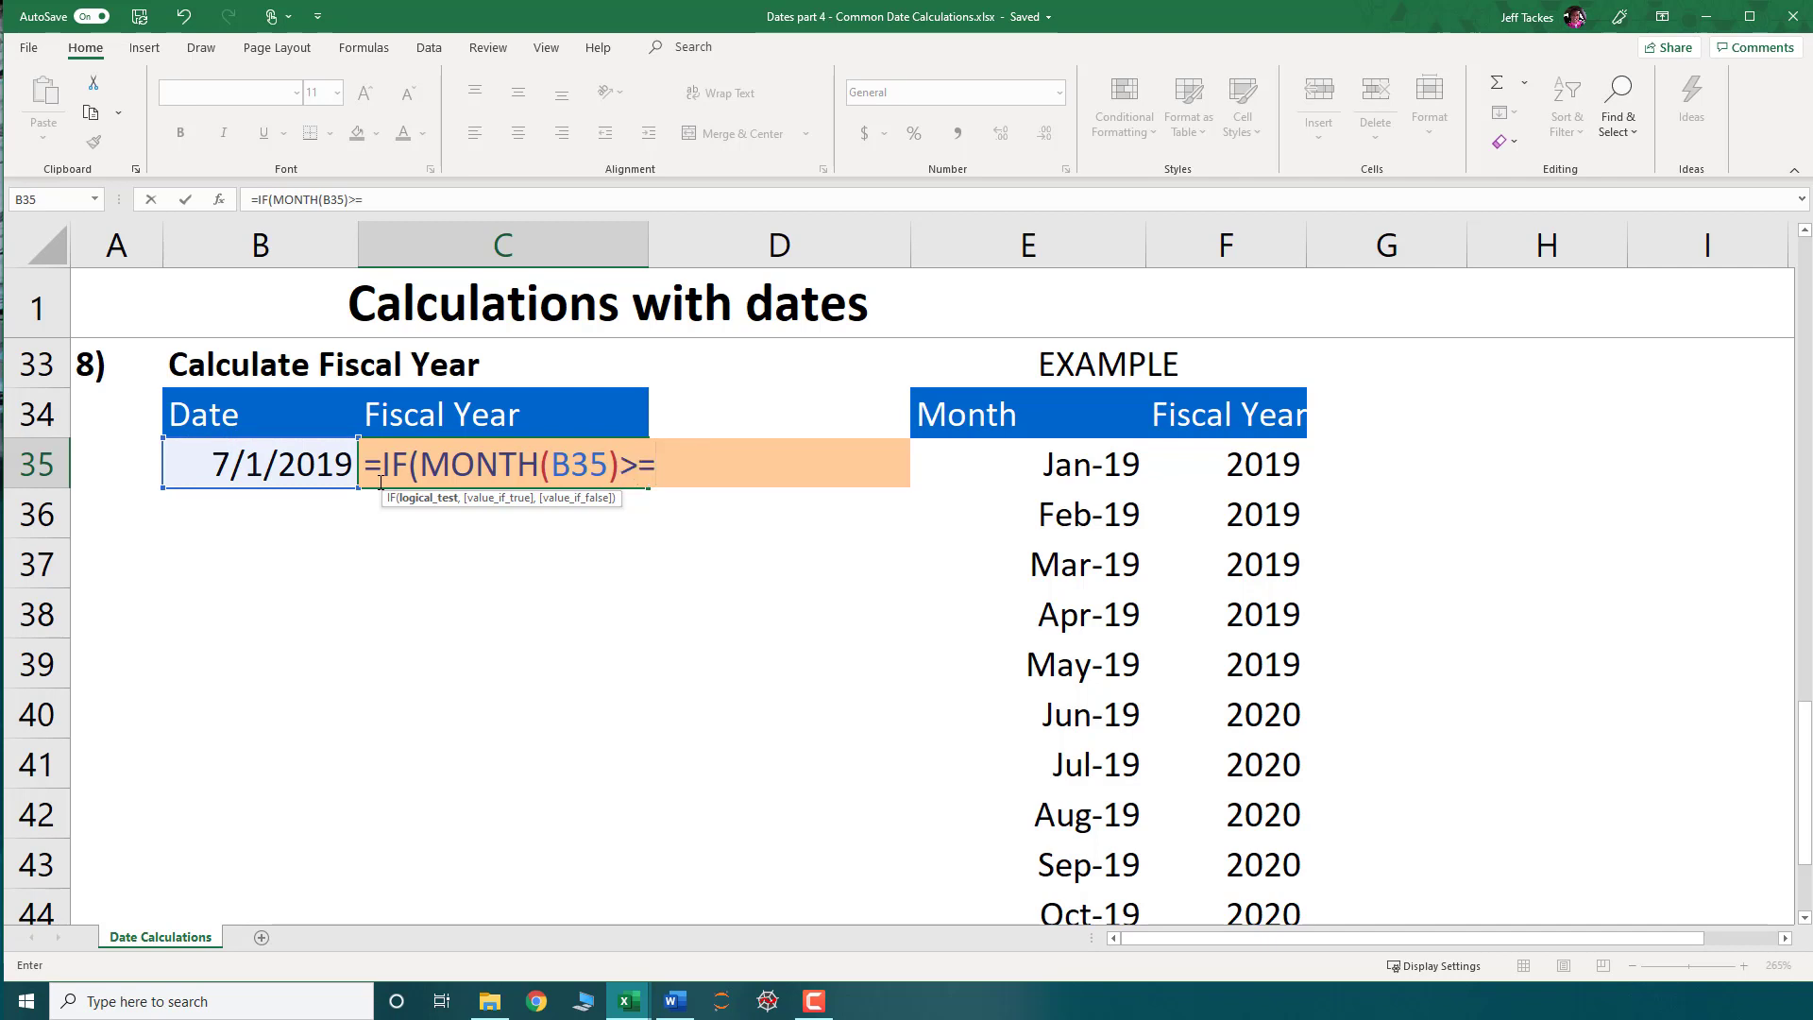
type("6,yea")
- Finish the IF with YEAR(B35)+1 if true, else YEAR(B35), so C35 shows 2020
key("Tab")
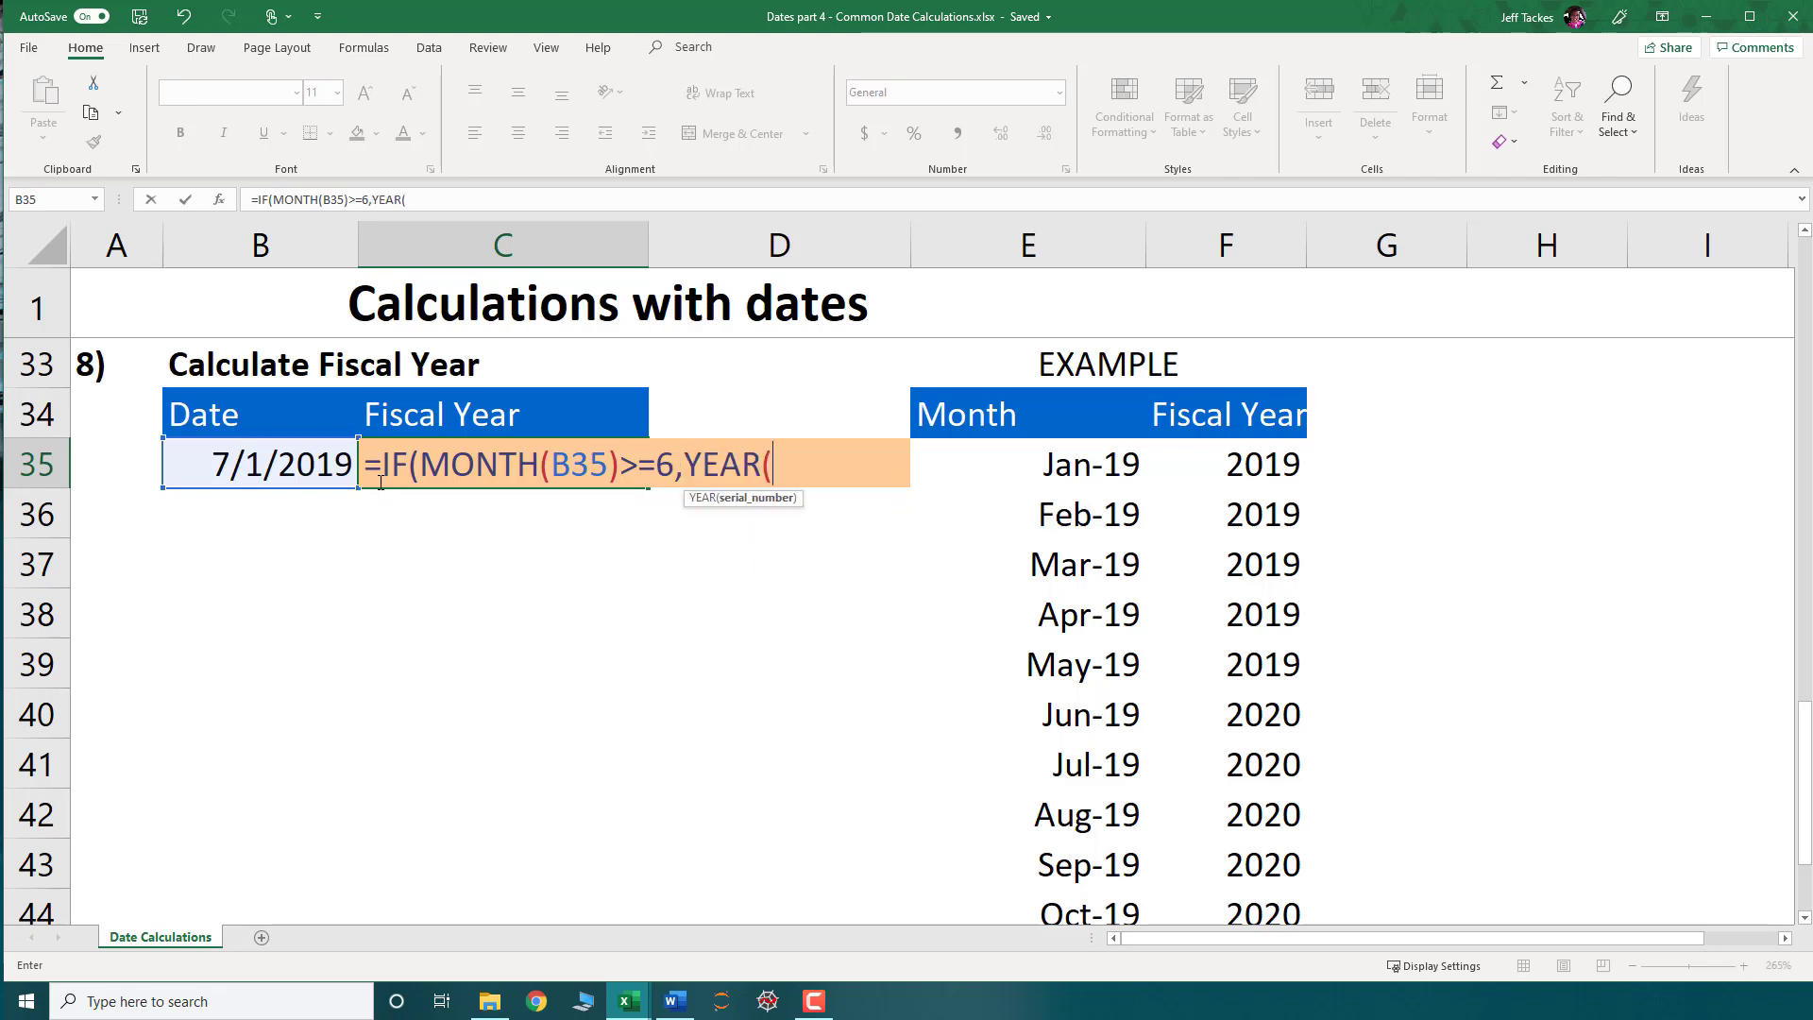
left_click(244, 471)
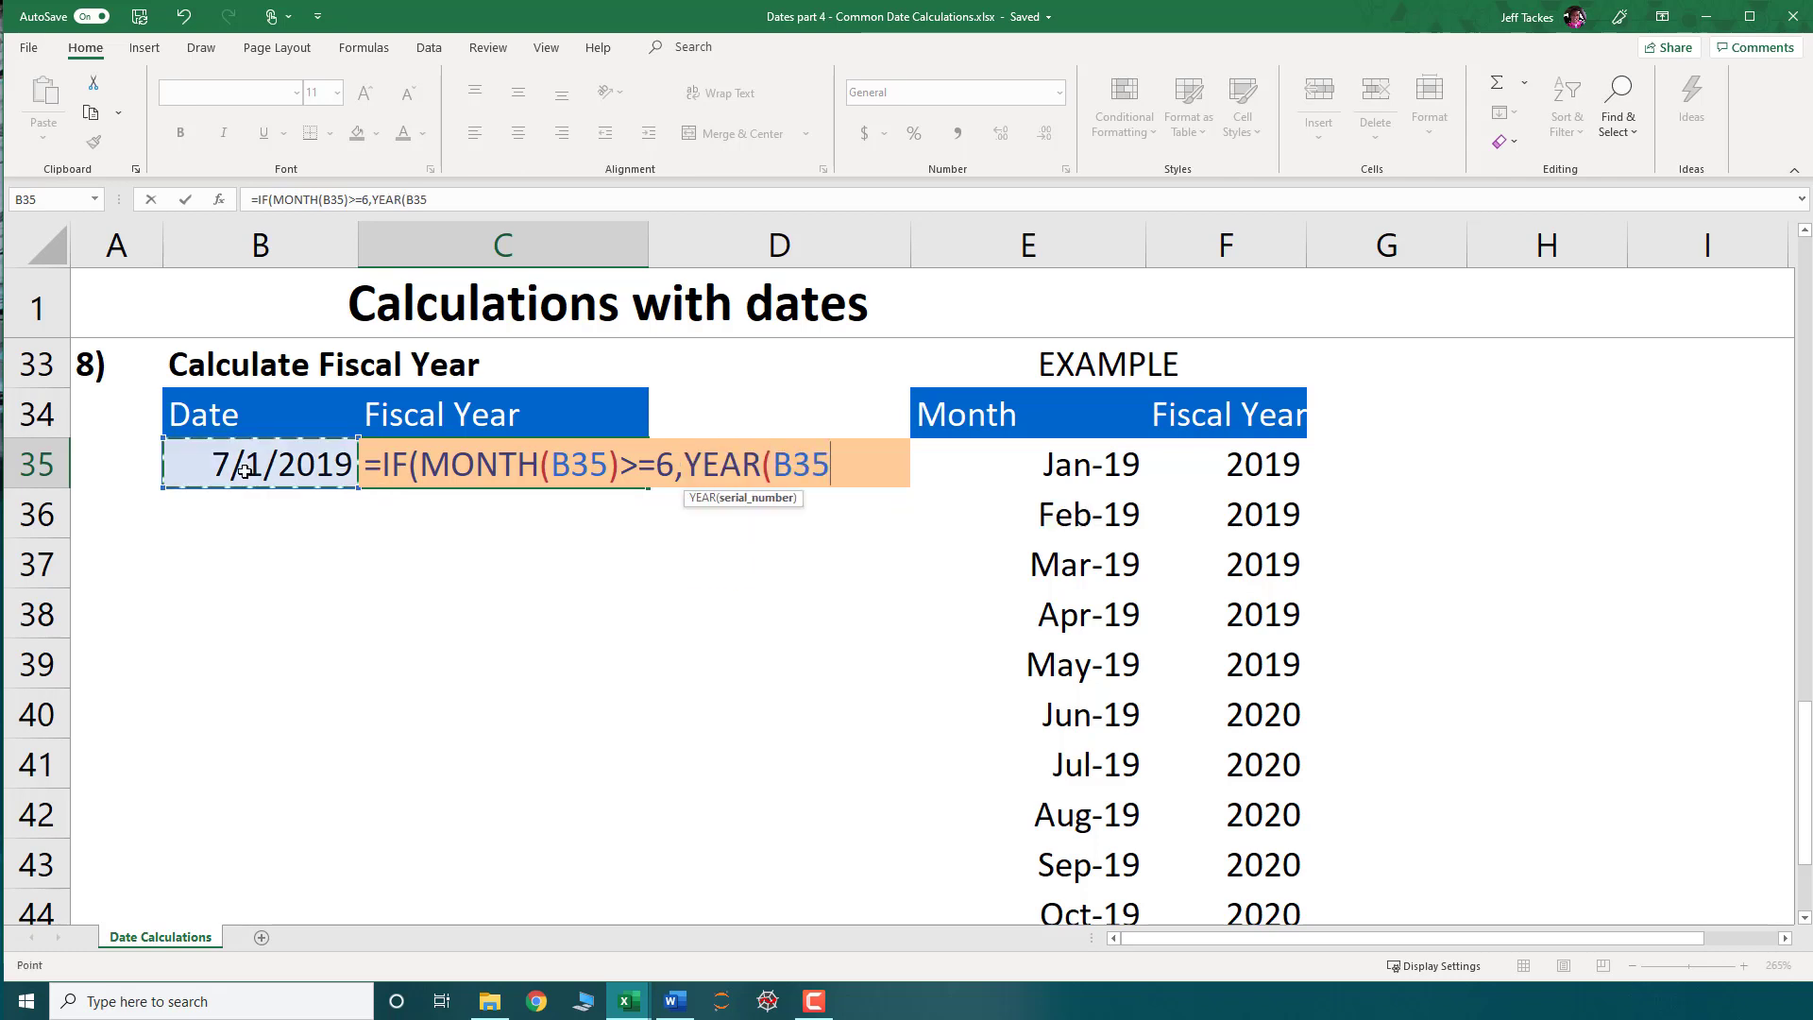
type(")")
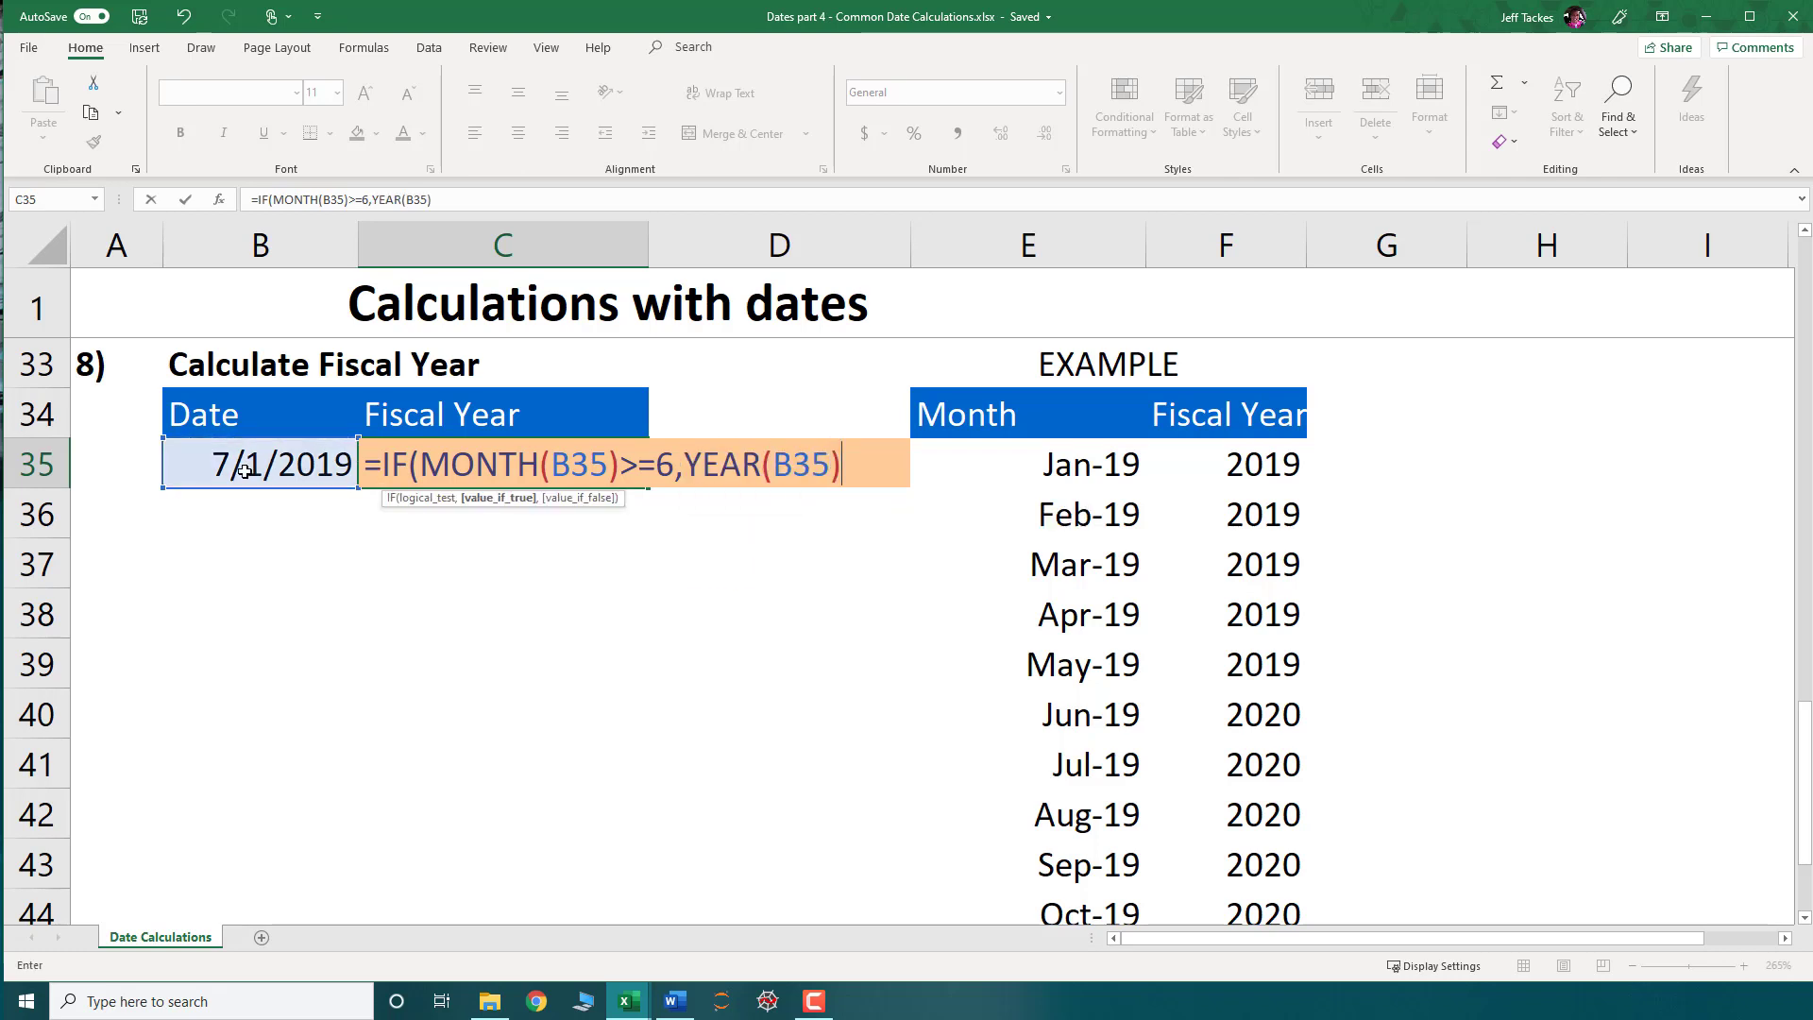
type("+1,")
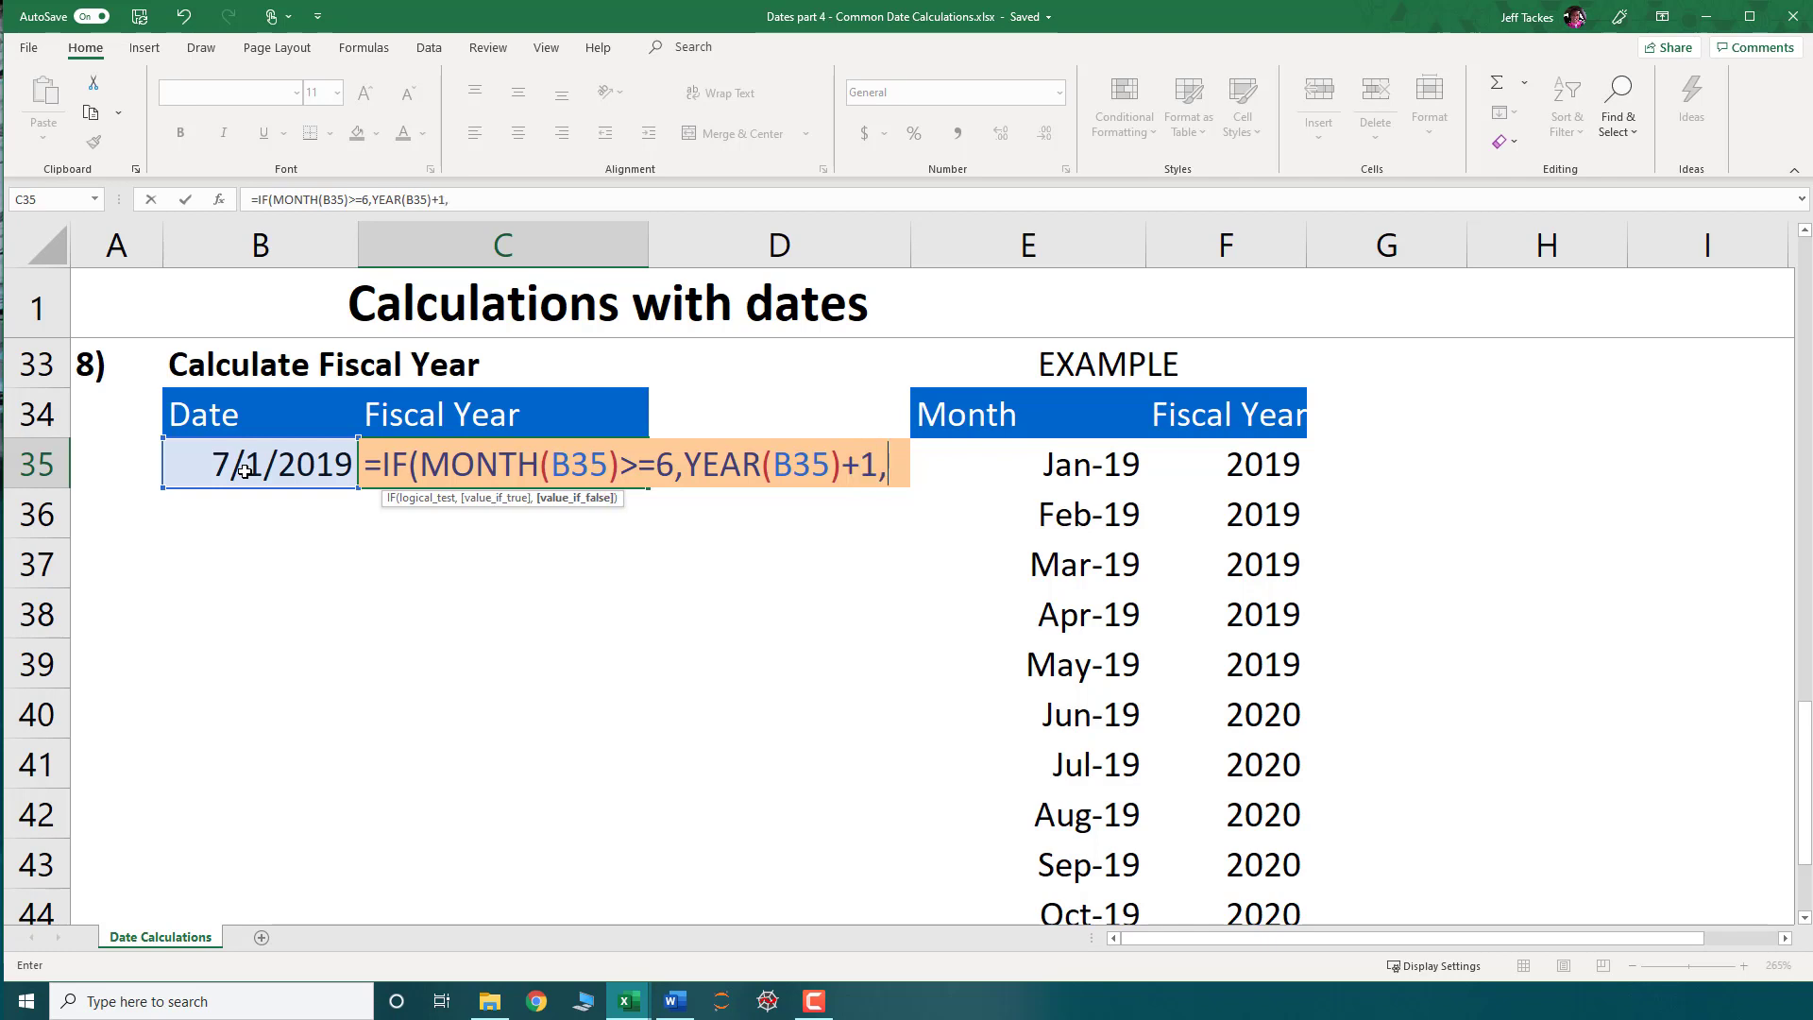
type("year")
key("Tab")
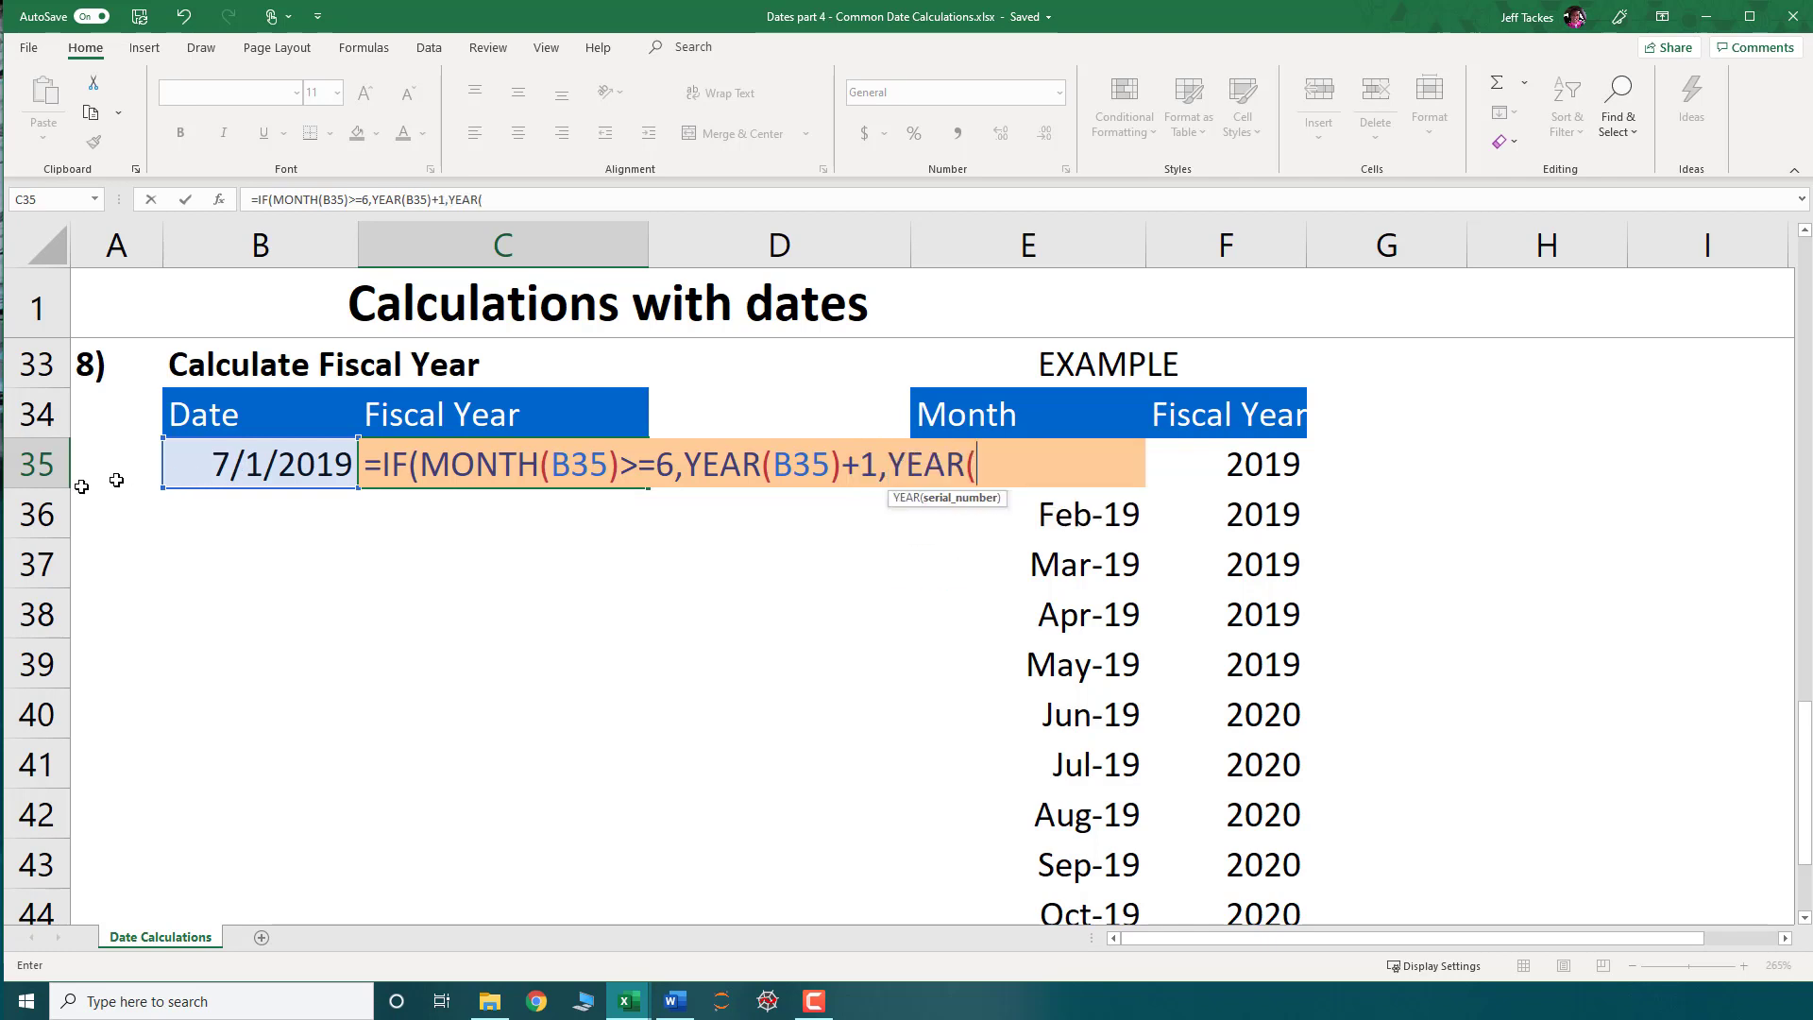
left_click(251, 470)
type("))")
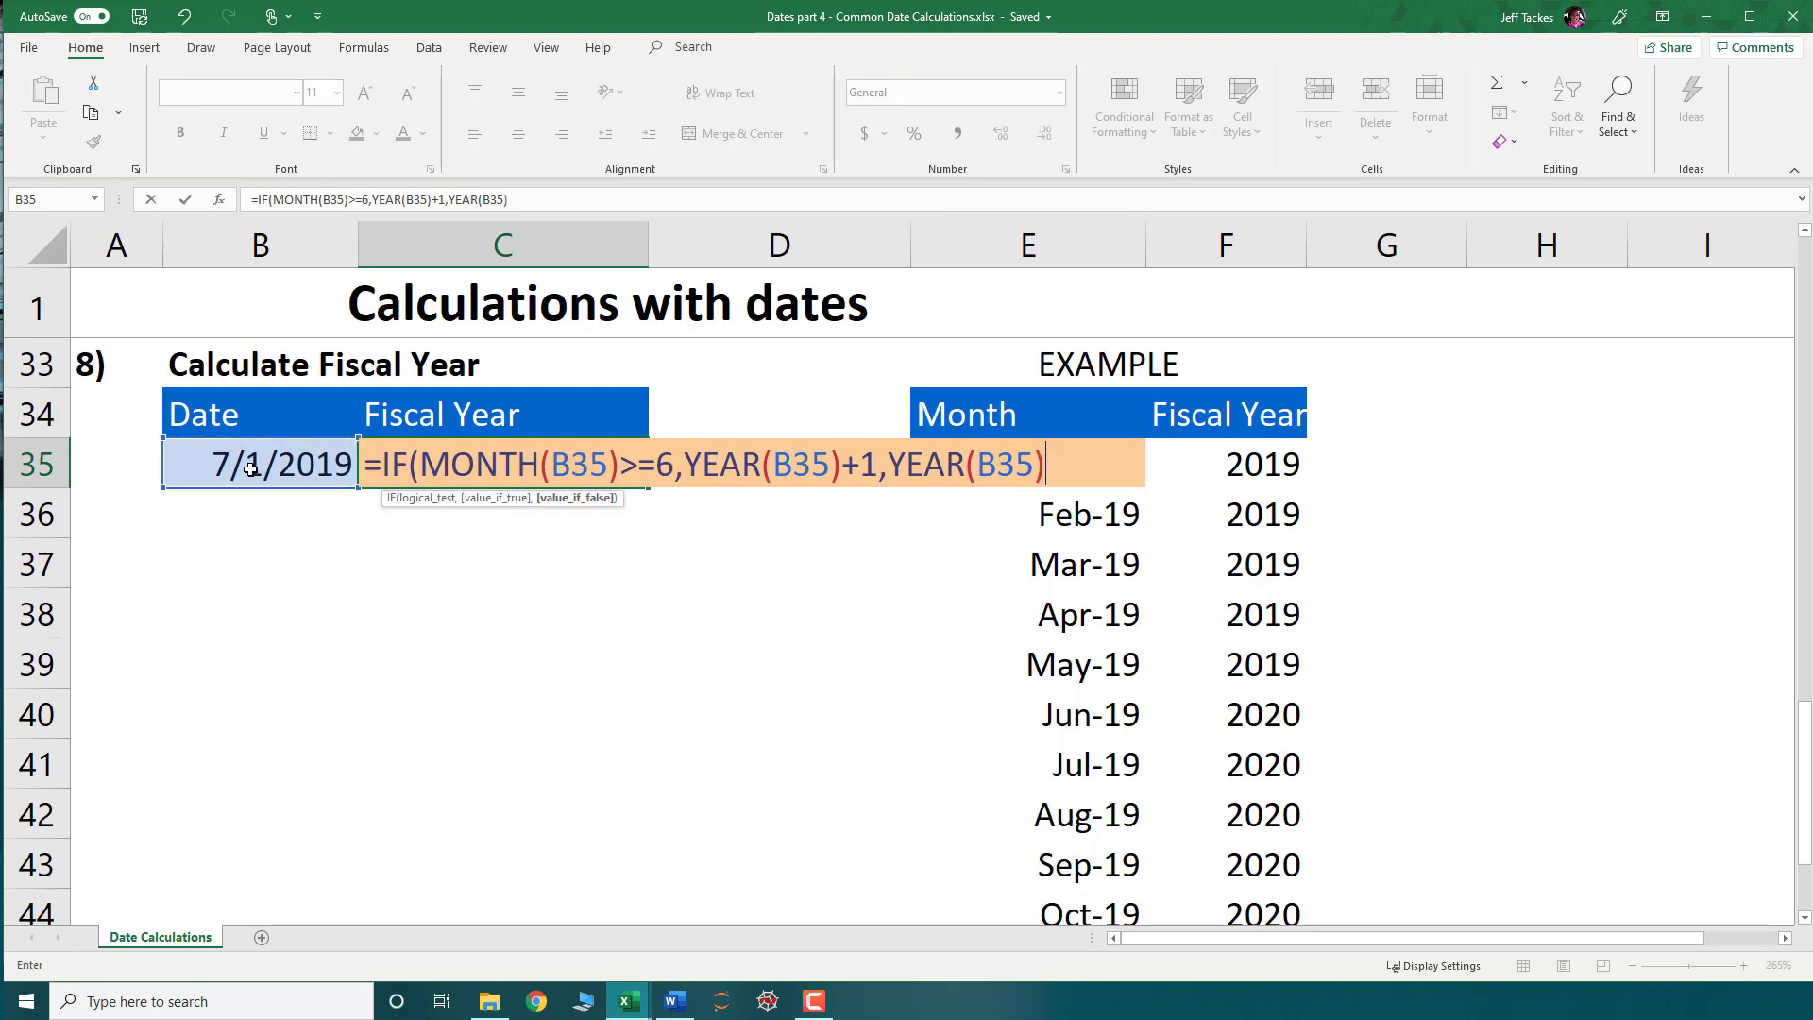
key("Return")
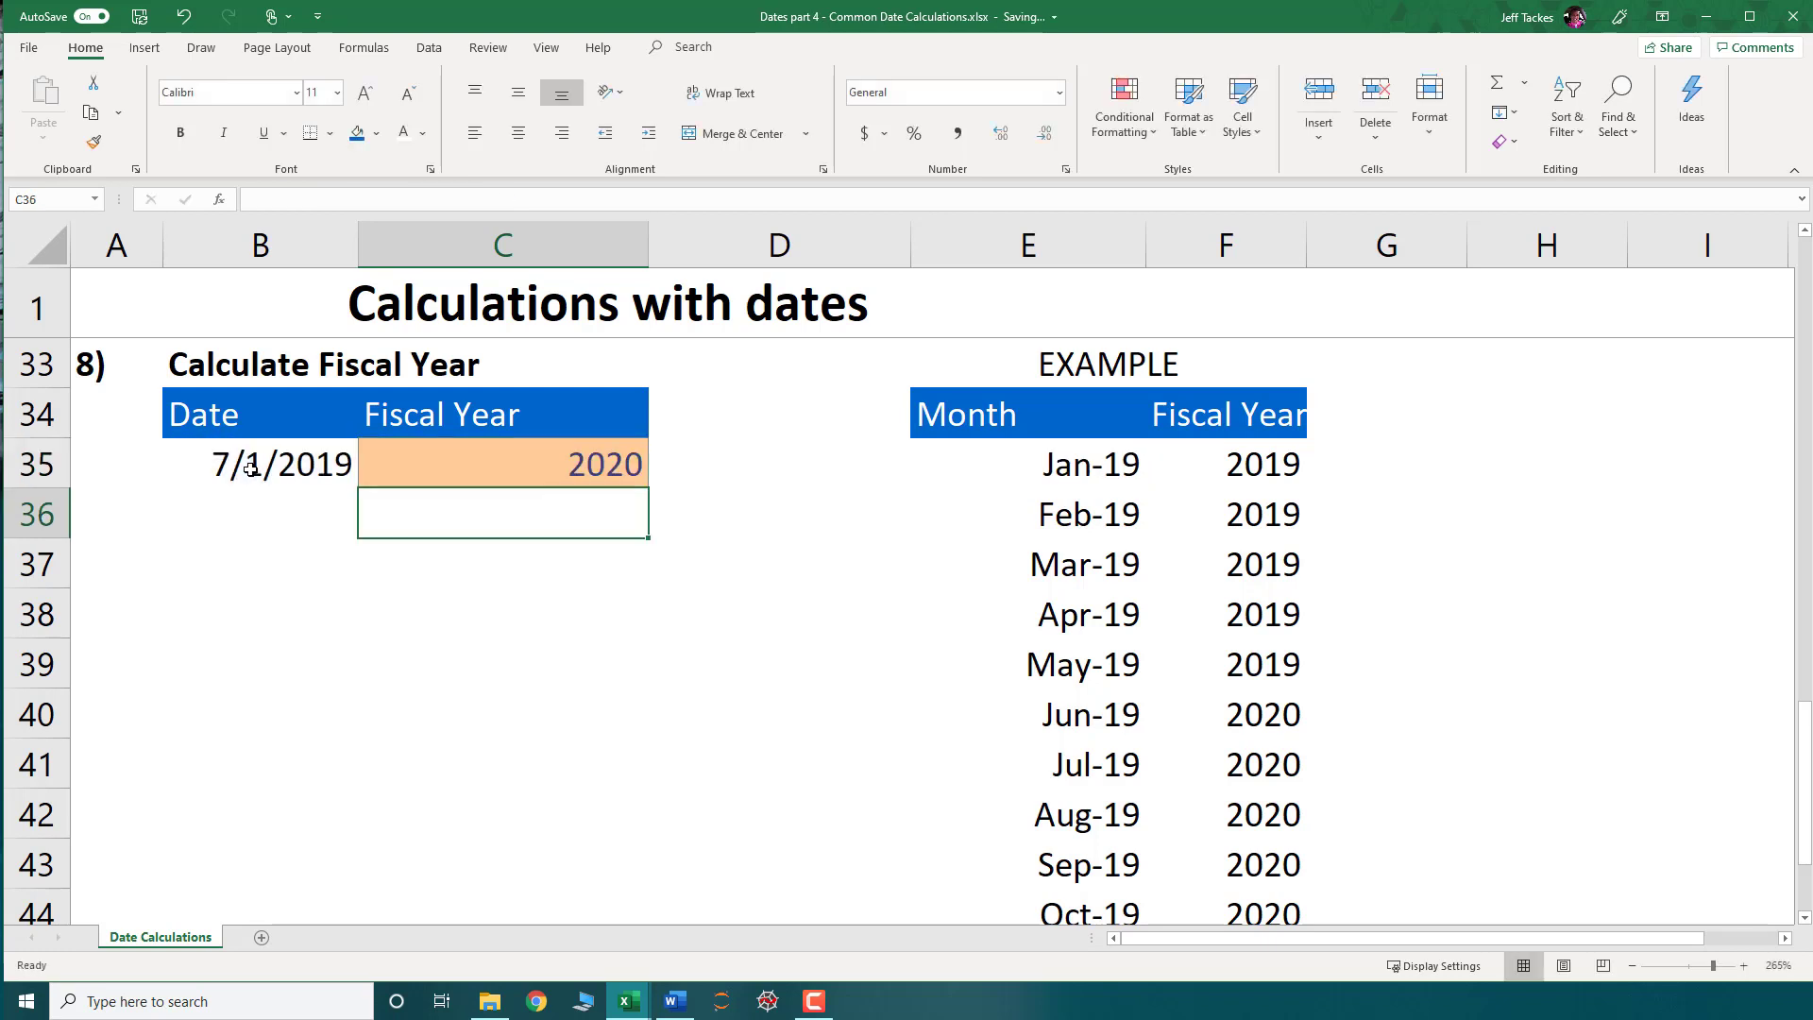
left_click(543, 465)
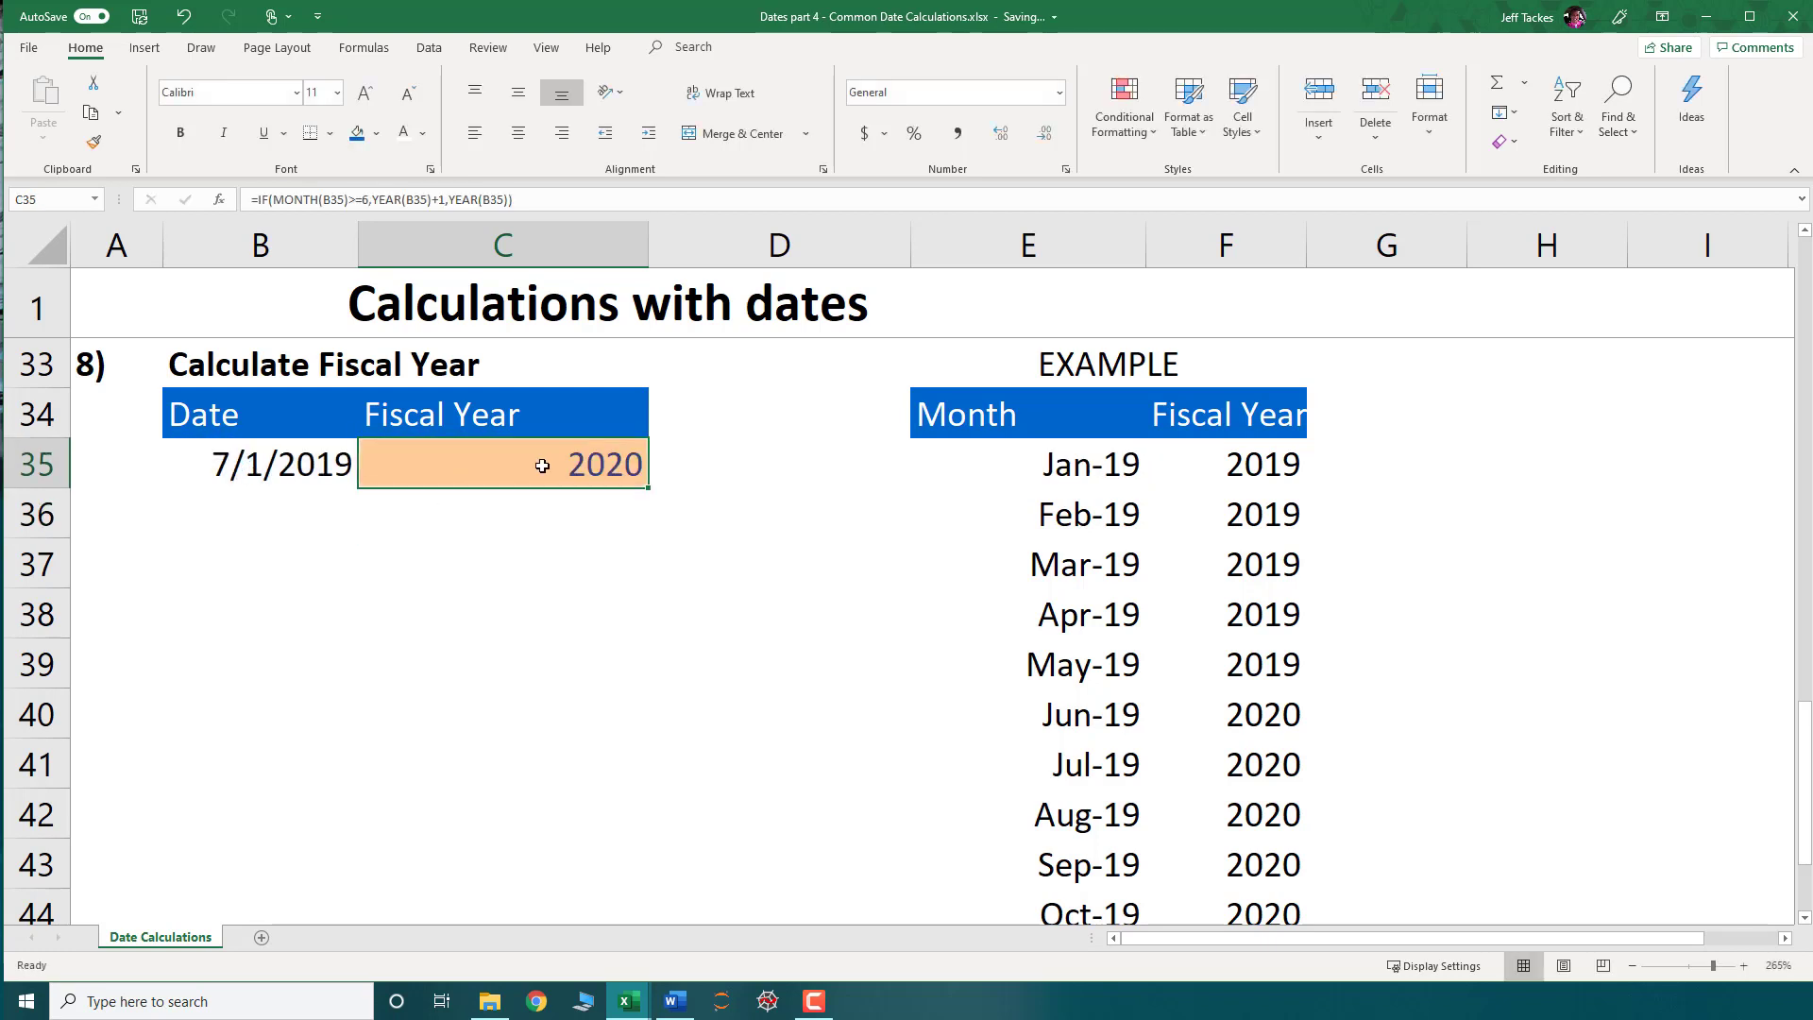
left_click(303, 466)
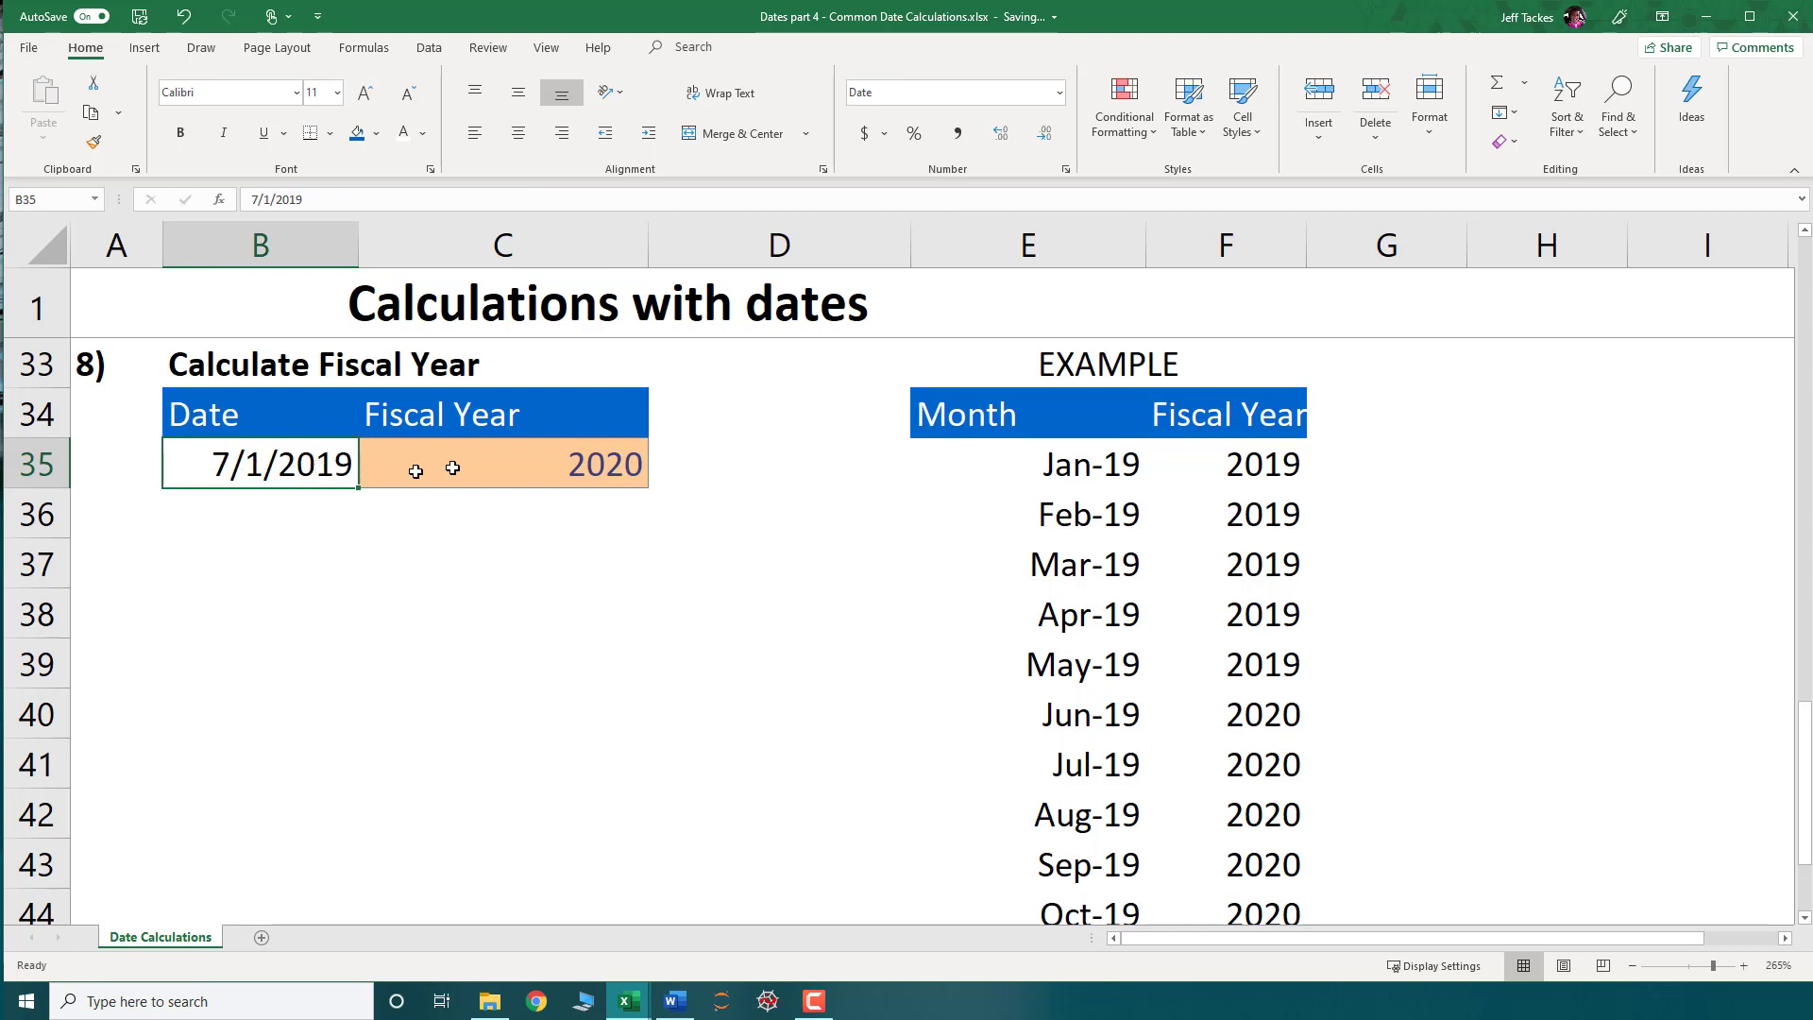
left_click(487, 465)
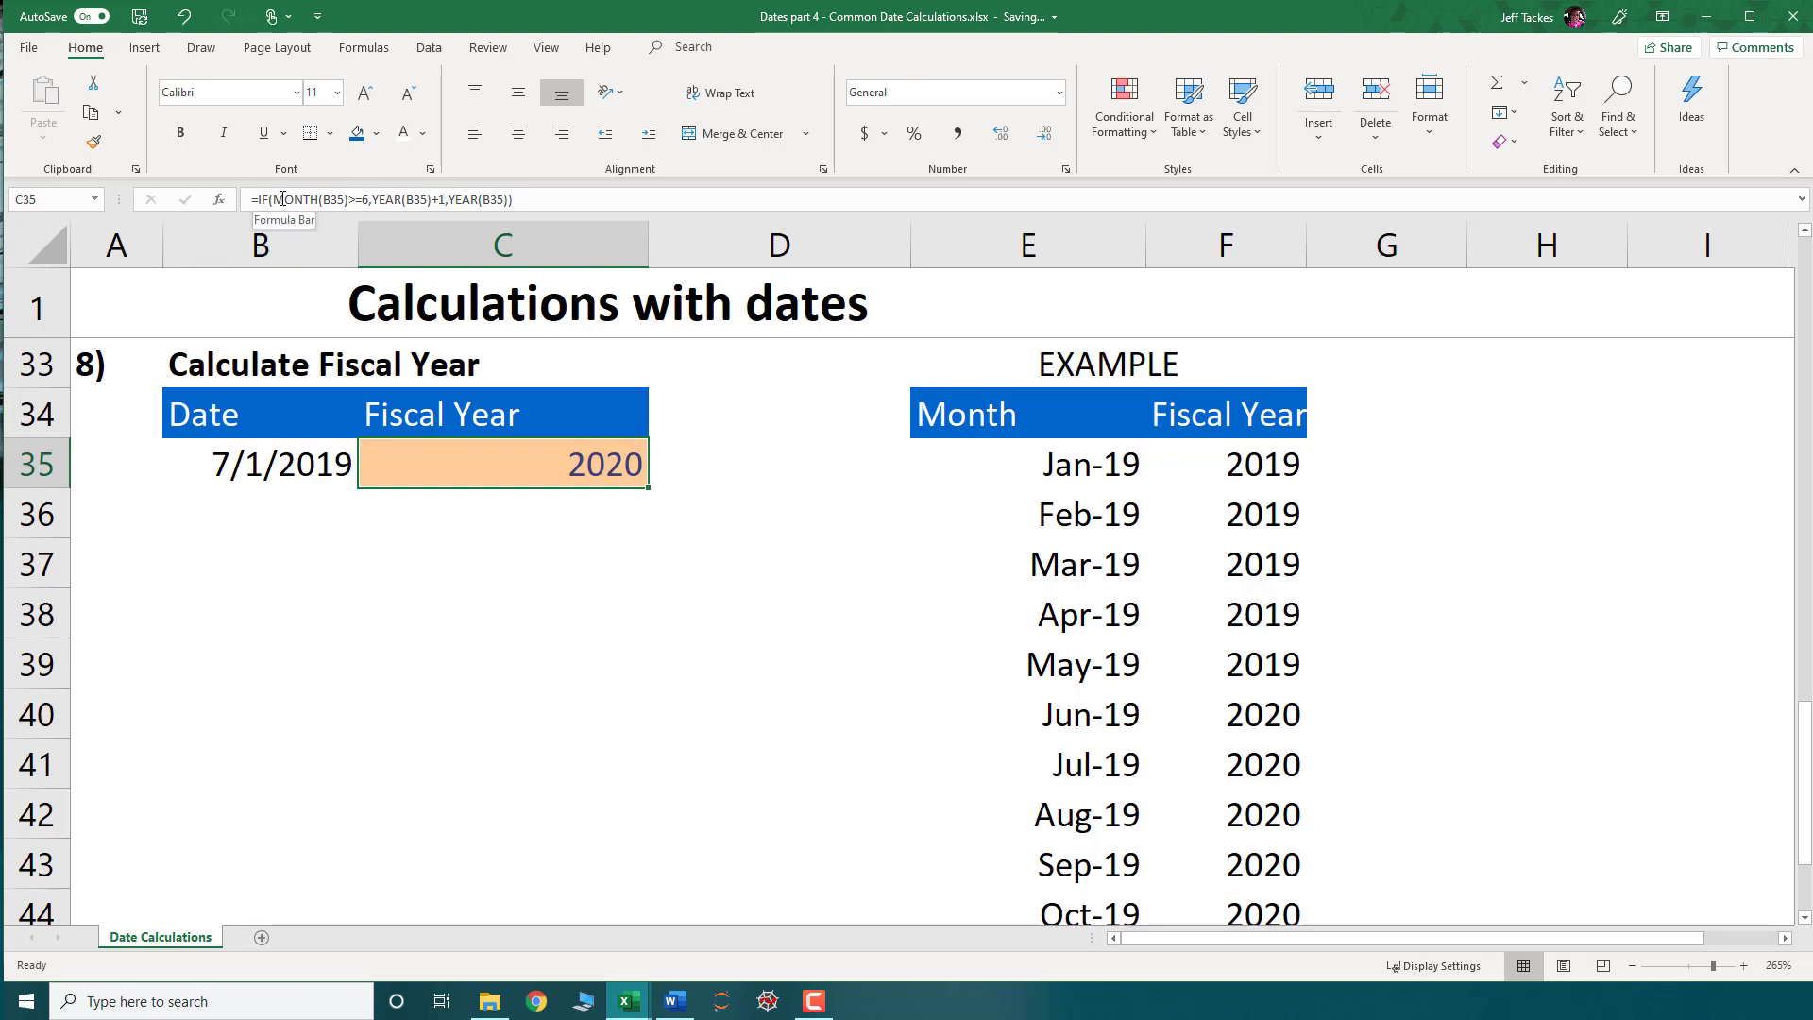
left_click_drag(272, 199, 370, 199)
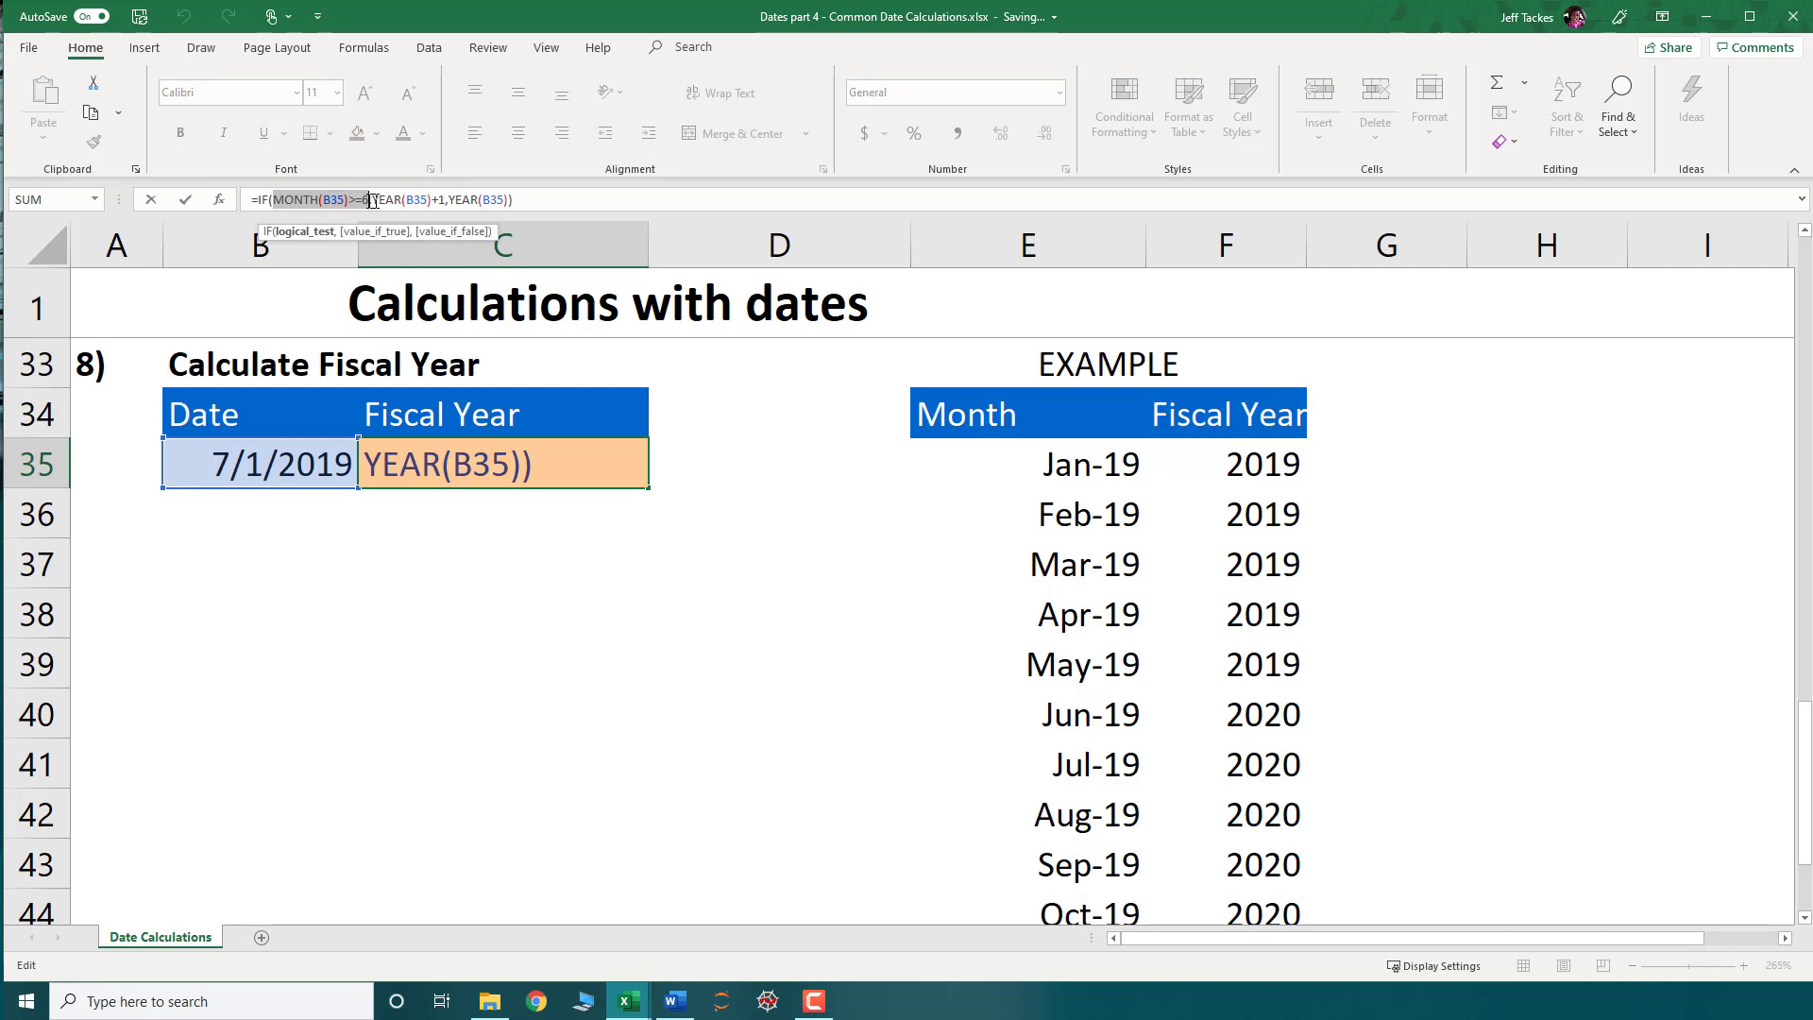
left_click_drag(372, 199, 445, 200)
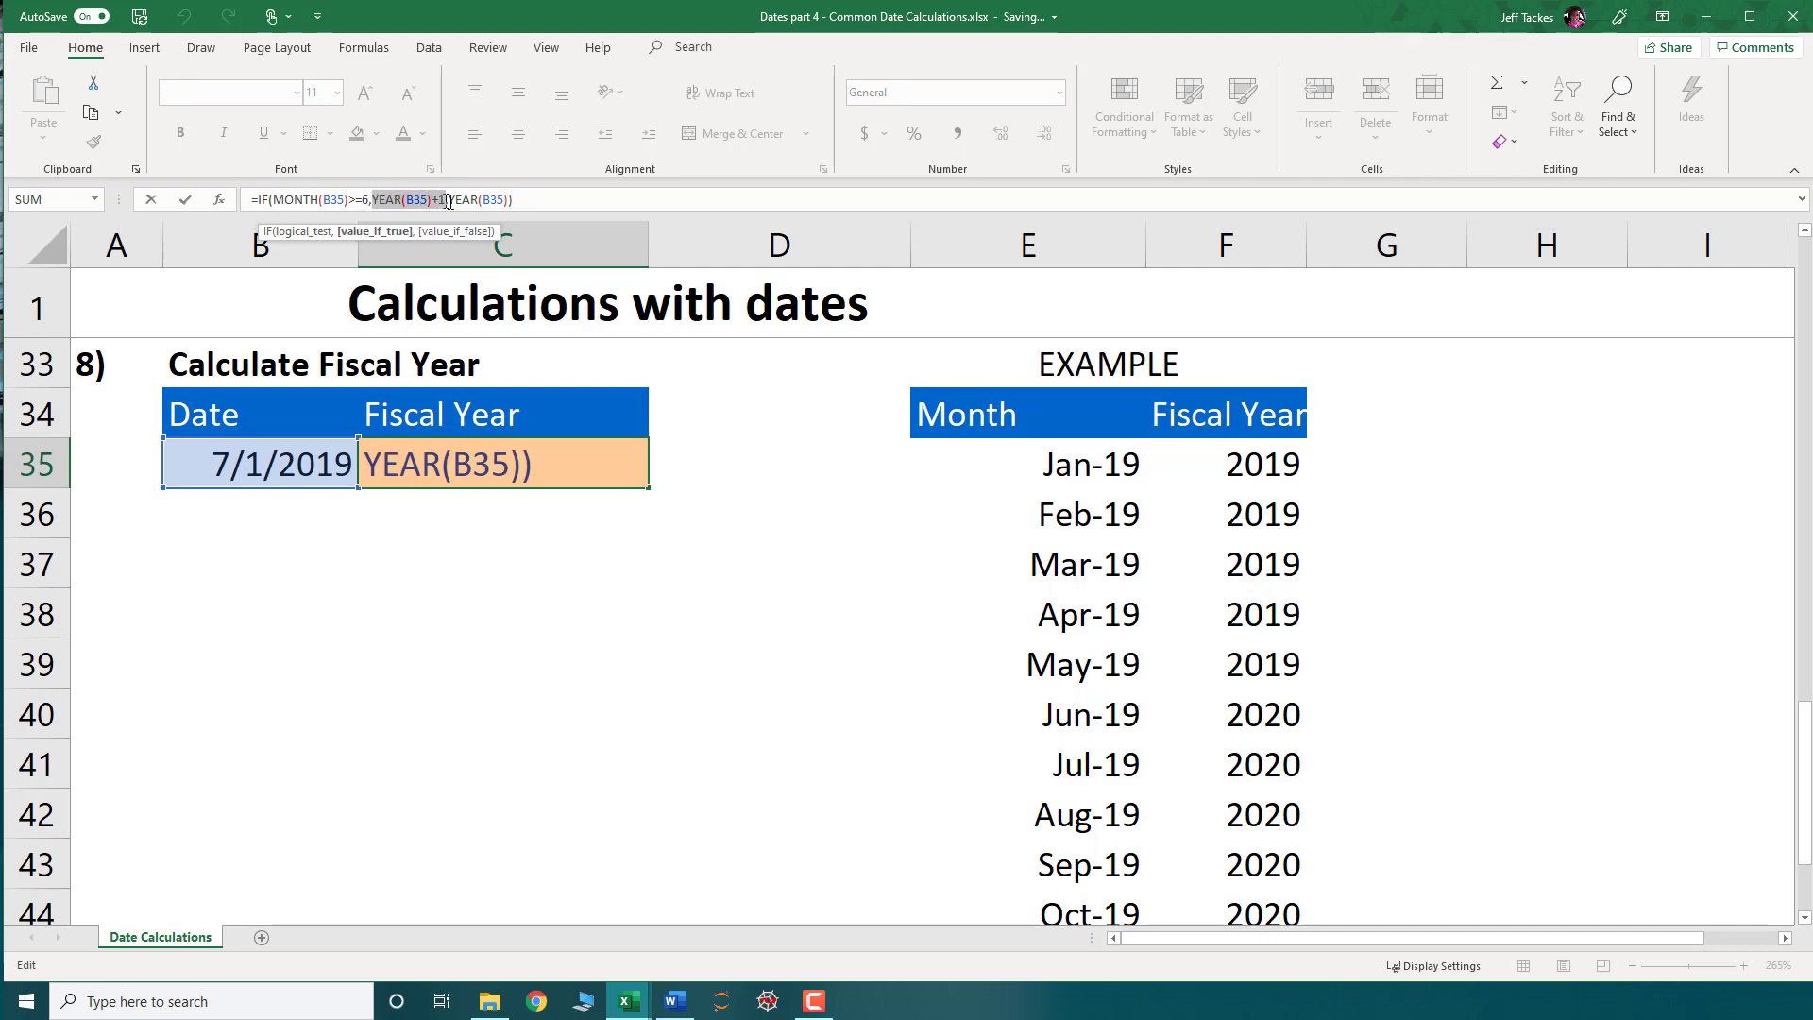
left_click_drag(449, 200, 509, 199)
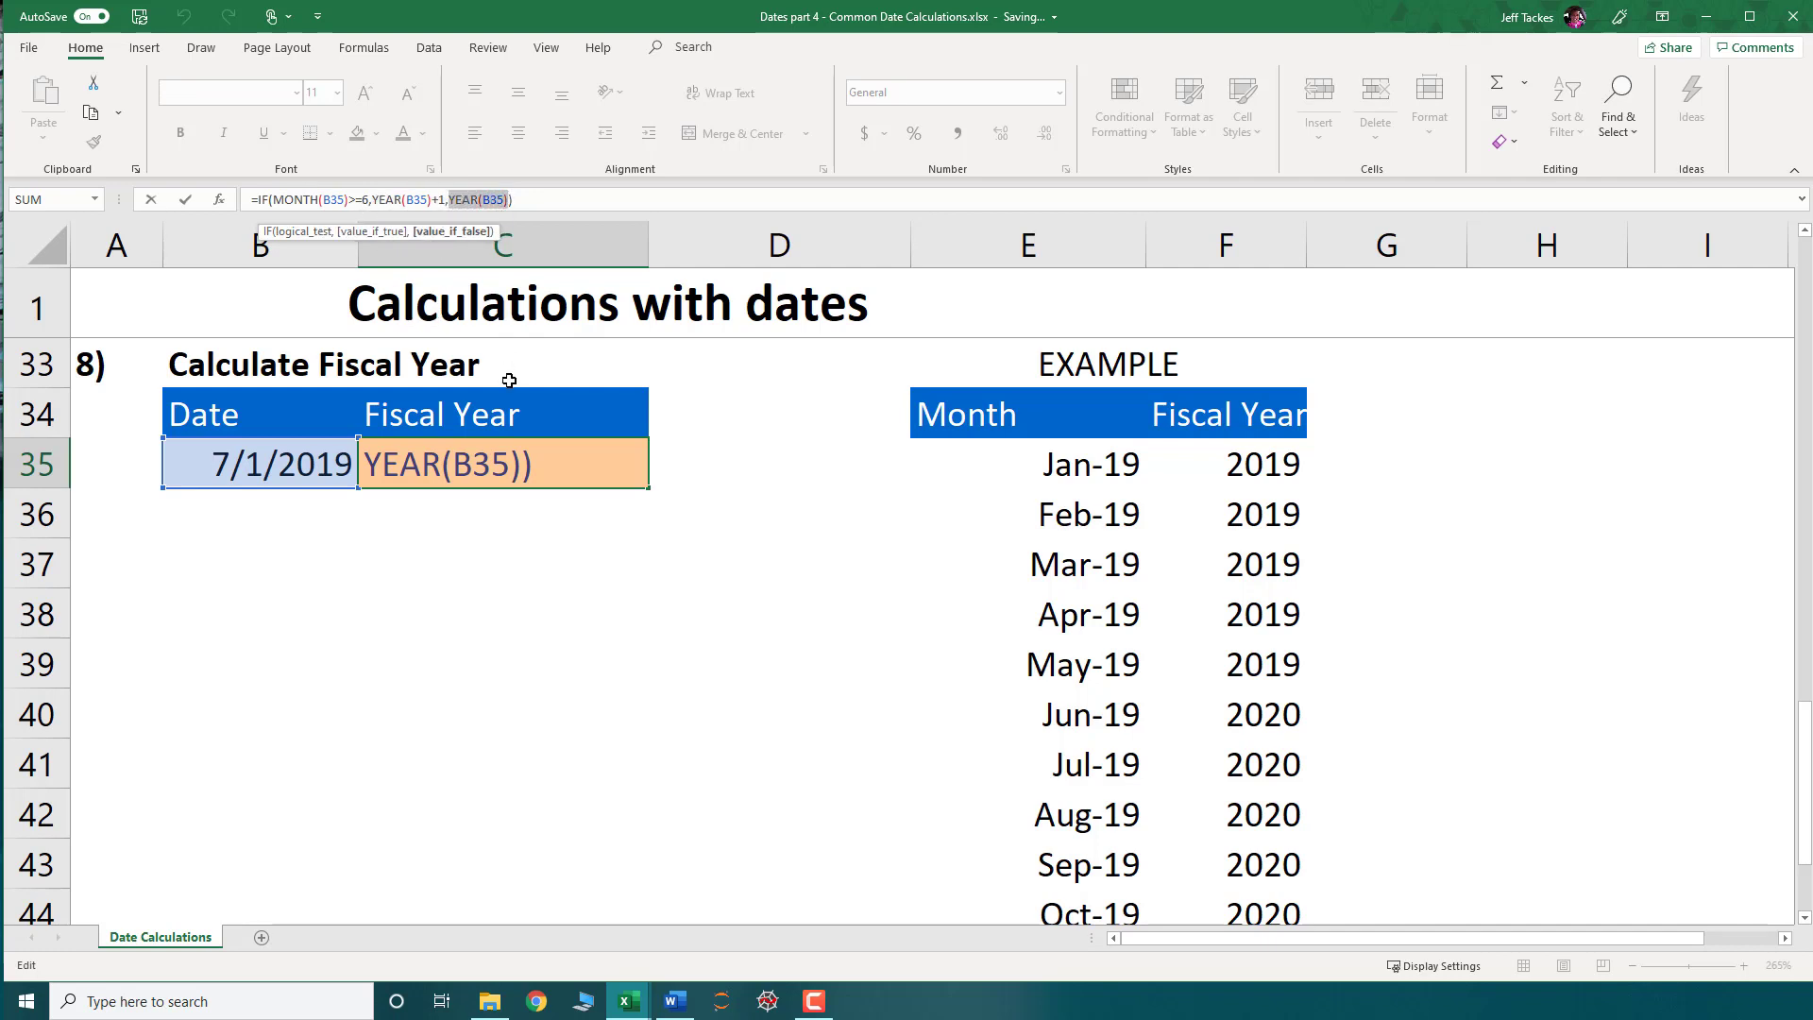
key("Return")
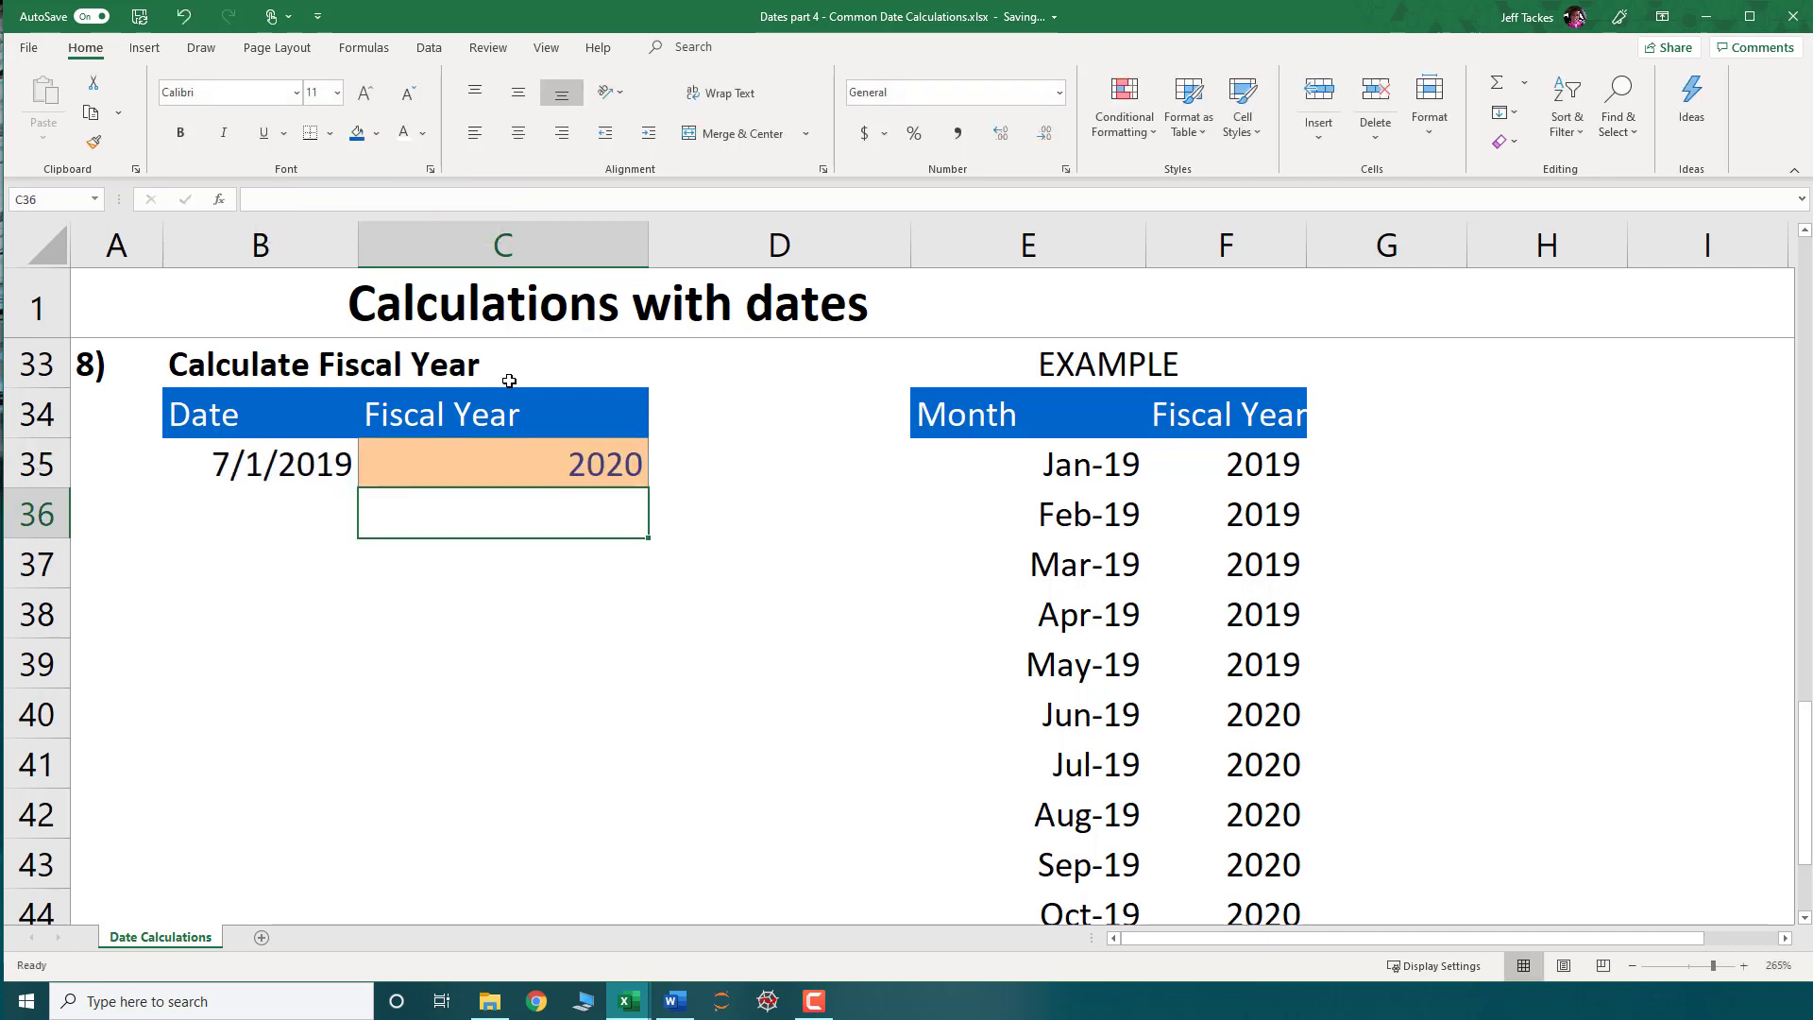